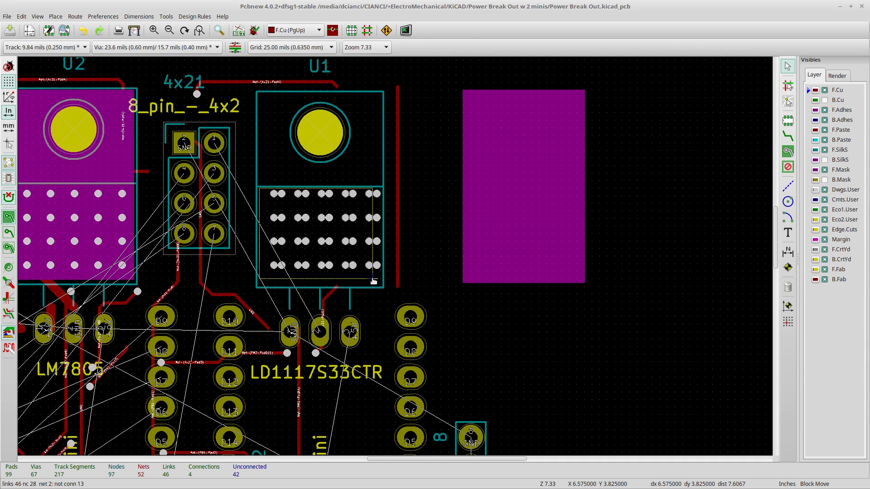
Block-move the grid of vias inside the U1 outline 25 mils to the left.
{"action": "left_click", "coordinate": [373, 281]}
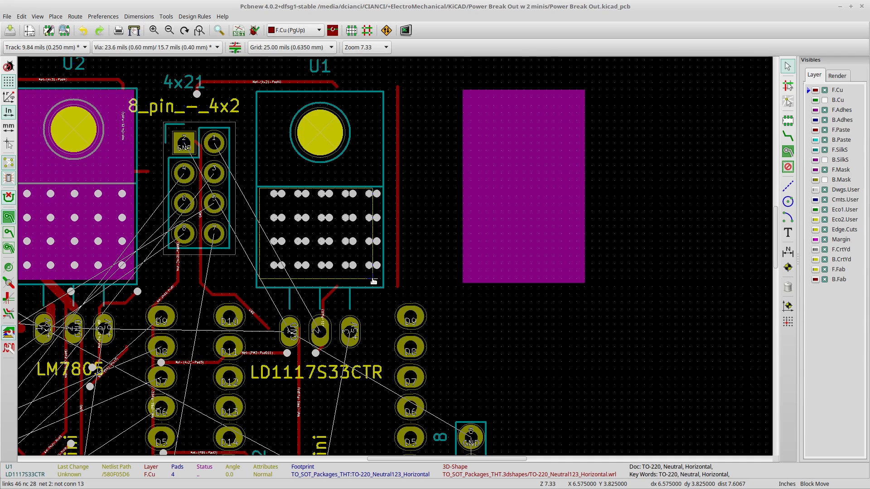
{"action": "left_click", "coordinate": [373, 281]}
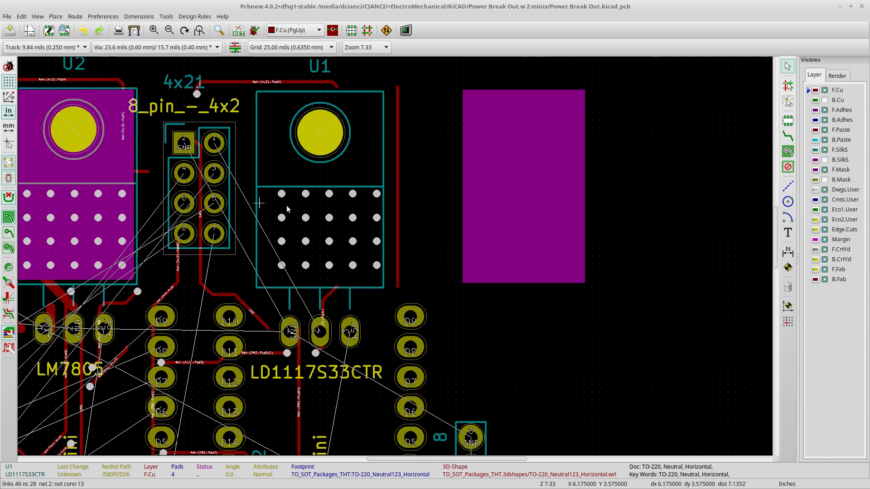
{"action": "left_click_drag", "start_coordinate": [275, 189], "coordinate": [382, 287]}
{"action": "left_click", "coordinate": [511, 295]}
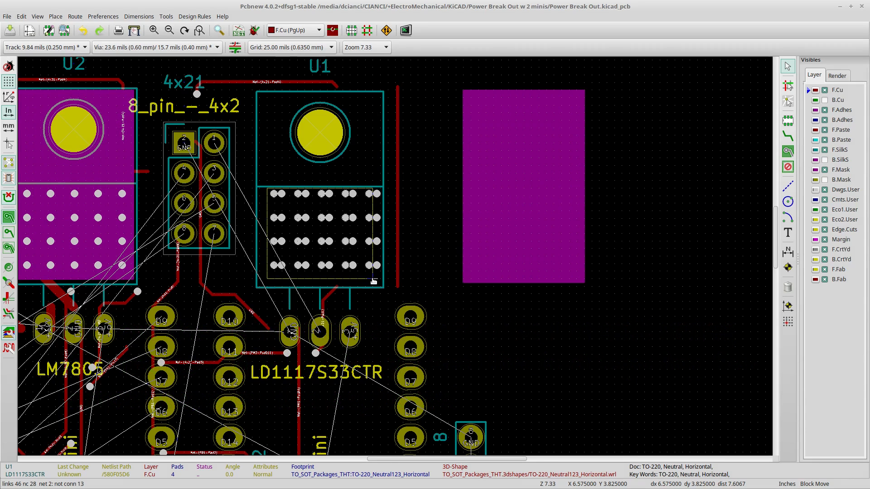
{"action": "left_click", "coordinate": [372, 279]}
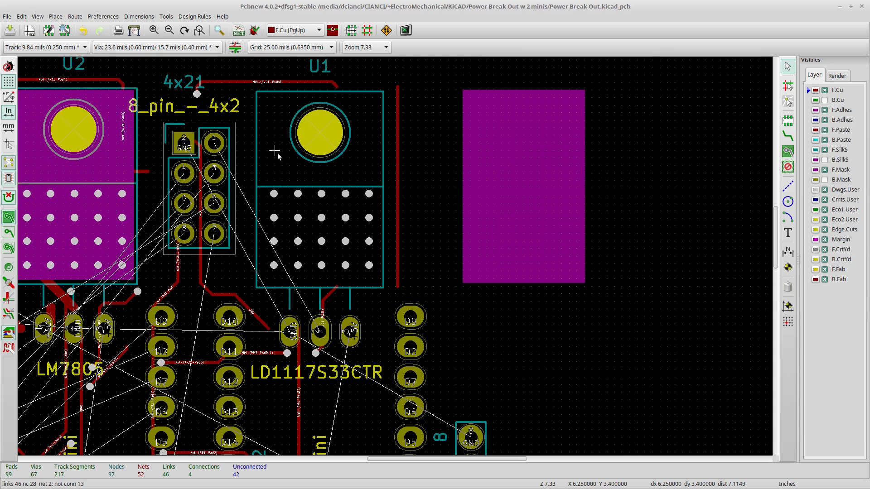
Set the grid to 20 mils and move the U1 footprint slightly to the right over its via grid.
{"action": "left_click", "coordinate": [320, 334]}
{"action": "mouse_move", "coordinate": [321, 334]}
{"action": "left_mouse_down"}
{"action": "mouse_move", "coordinate": [179, 330]}
{"action": "mouse_move", "coordinate": [347, 329]}
{"action": "mouse_move", "coordinate": [316, 326]}
{"action": "mouse_move", "coordinate": [320, 334]}
{"action": "left_mouse_up"}
{"action": "left_click", "coordinate": [328, 50]}
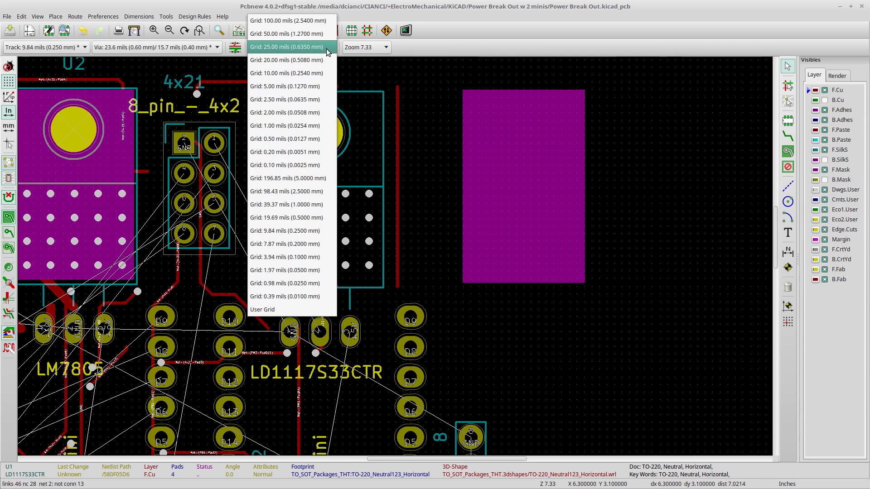
{"action": "left_click", "coordinate": [312, 60]}
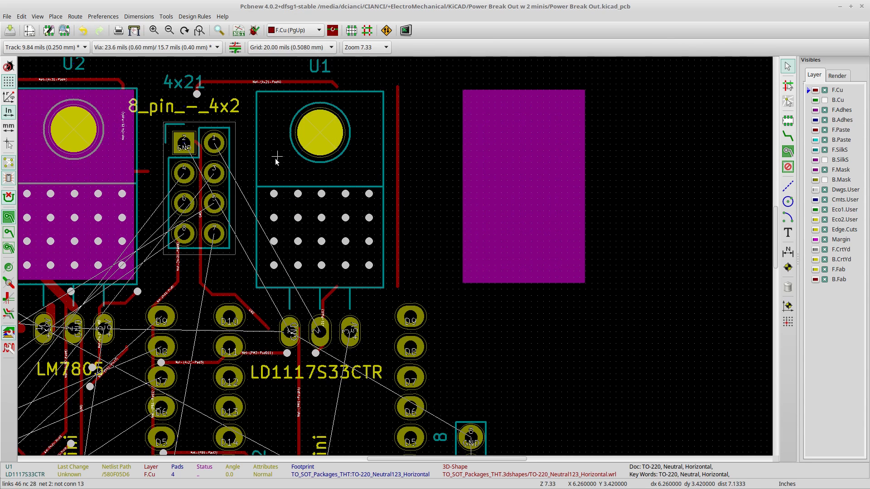
{"action": "key", "text": "m"}
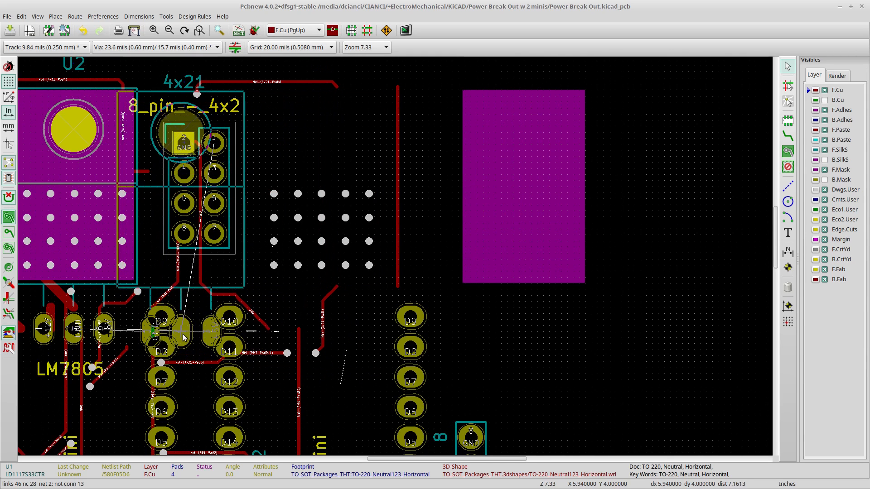
{"action": "left_click", "coordinate": [326, 332]}
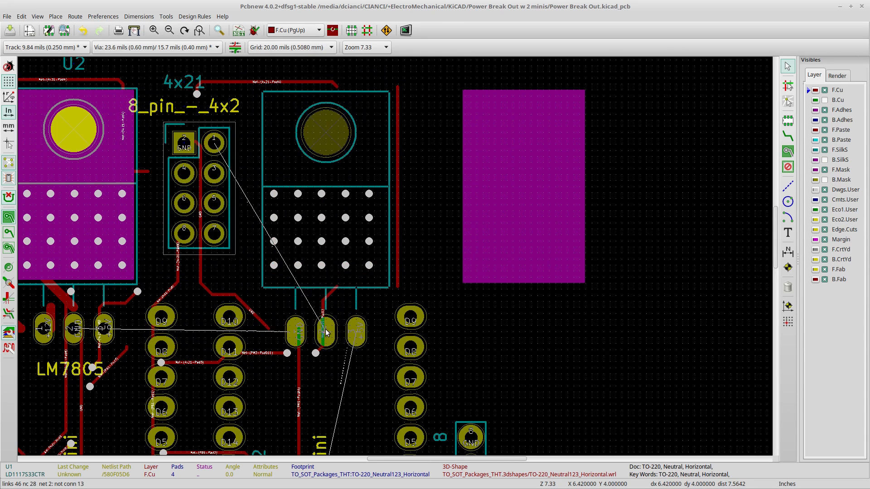
Set the grid to 10 mils and move U1 so its outline is centred over the via grid and level with U2.
{"action": "left_click", "coordinate": [317, 47]}
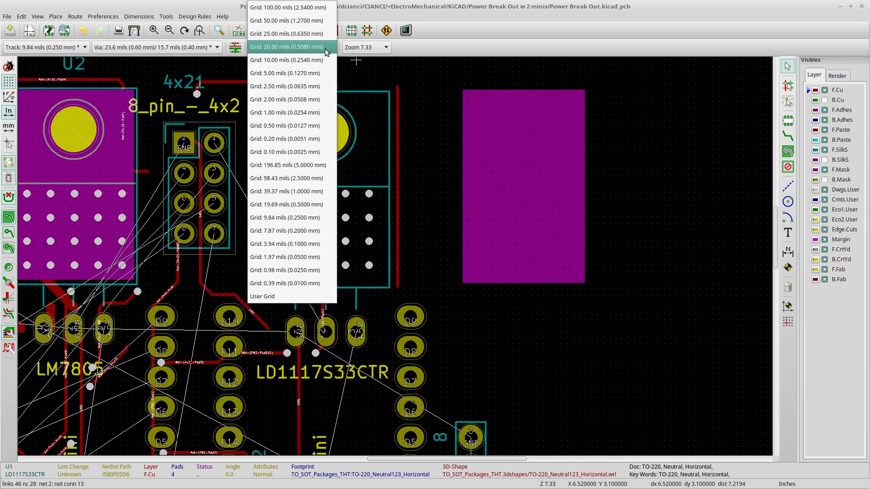
{"action": "left_click", "coordinate": [307, 60]}
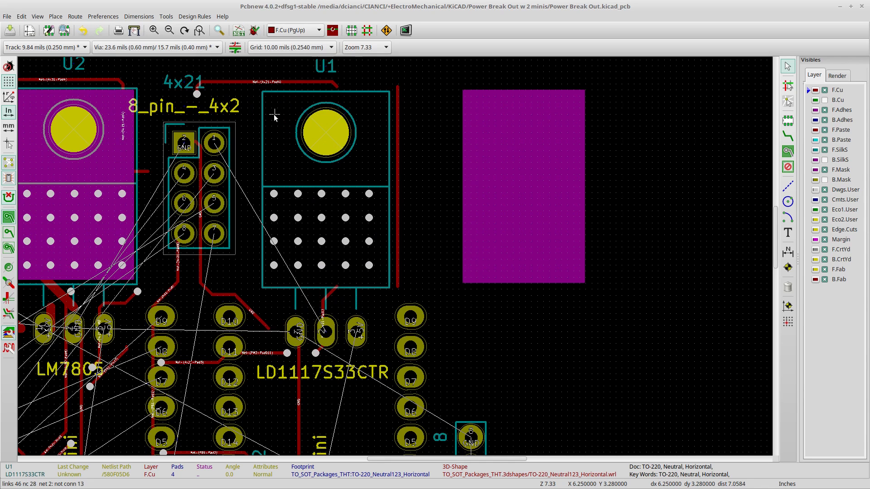
{"action": "key", "text": "m"}
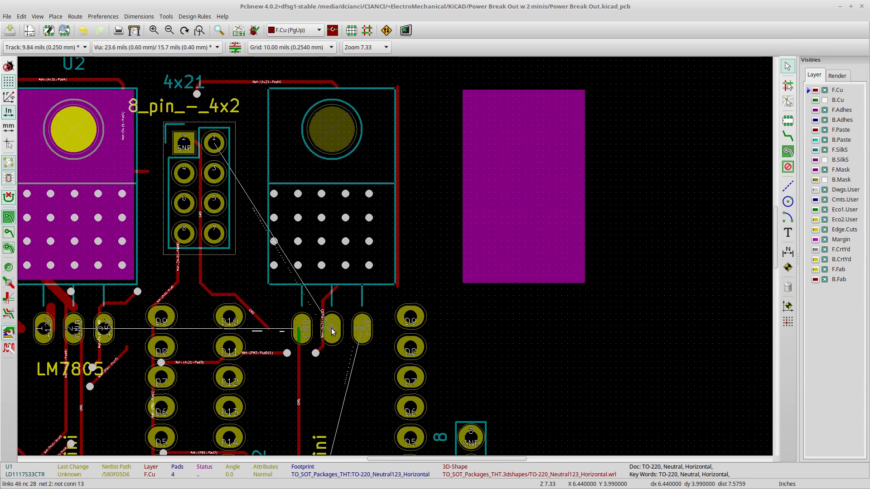
{"action": "left_click", "coordinate": [320, 332]}
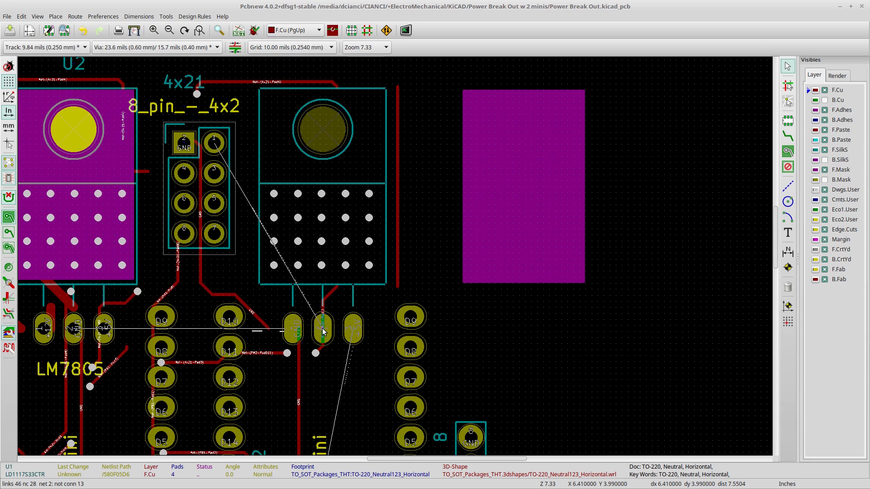
{"action": "left_click", "coordinate": [323, 332]}
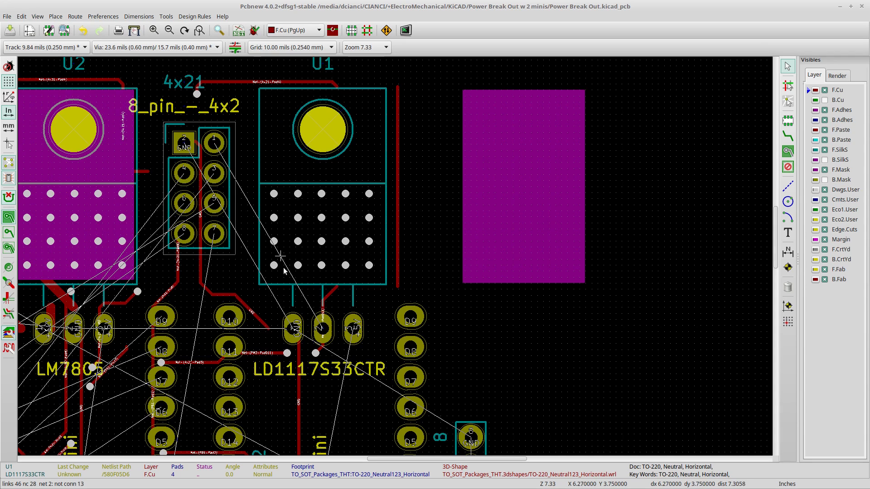
Move the rectangular F.Mask zone beside U1 onto the U1 footprint so it covers the tab and vias.
{"action": "left_click", "coordinate": [539, 195]}
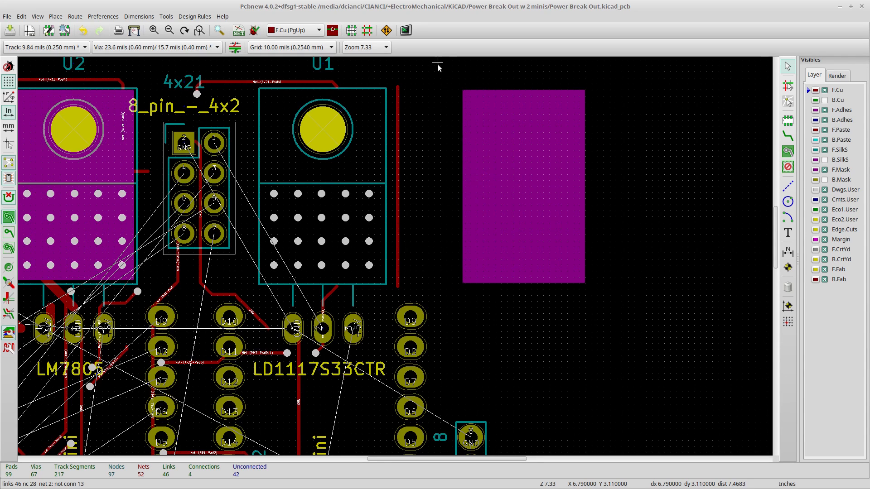
{"action": "right_click", "coordinate": [473, 134]}
{"action": "left_click", "coordinate": [421, 115]}
{"action": "left_click_drag", "start_coordinate": [453, 108], "coordinate": [595, 313]}
{"action": "left_click", "coordinate": [511, 295]}
{"action": "key", "text": "m"}
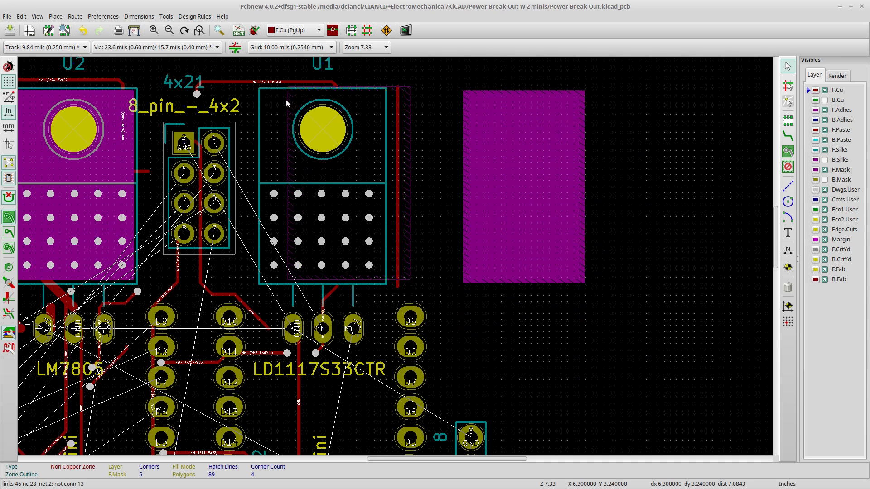
{"action": "left_click", "coordinate": [268, 115]}
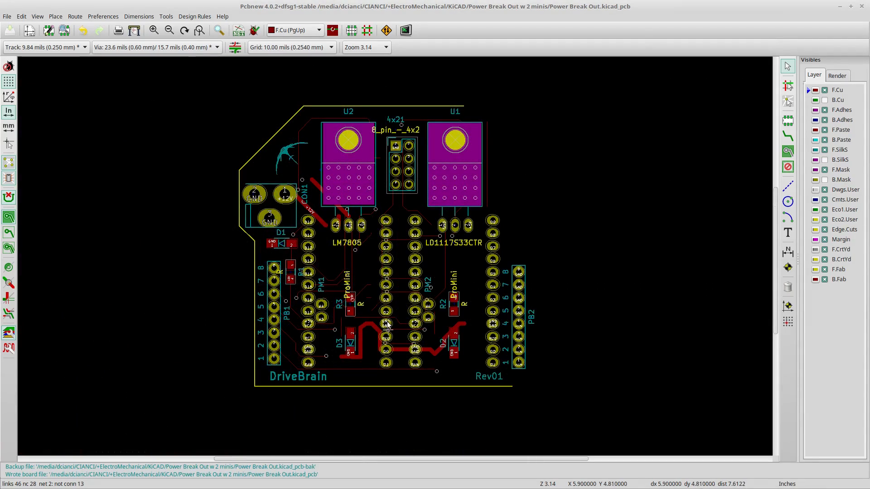
Delete the thick track segments running from D2 toward the GND pads between the two ProMini headers.
{"action": "scroll", "coordinate": [388, 303], "scroll_direction": "up", "scroll_amount": 1}
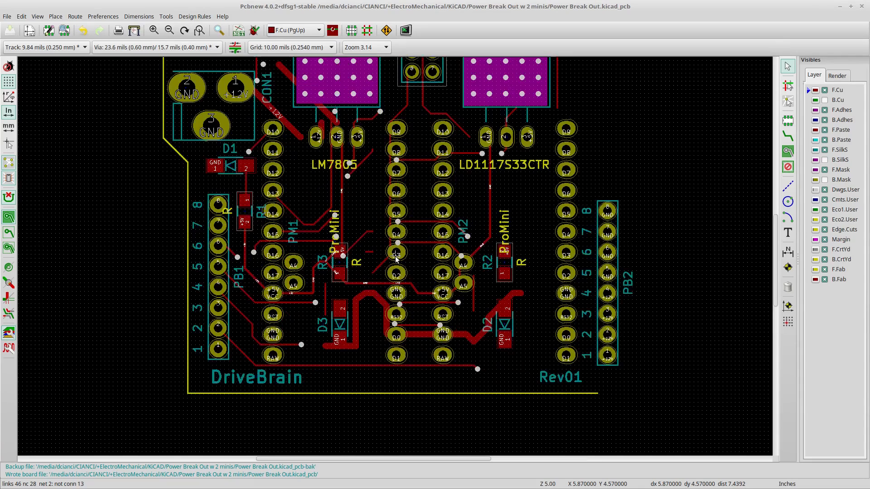
{"action": "scroll", "coordinate": [394, 257], "scroll_direction": "up", "scroll_amount": 2}
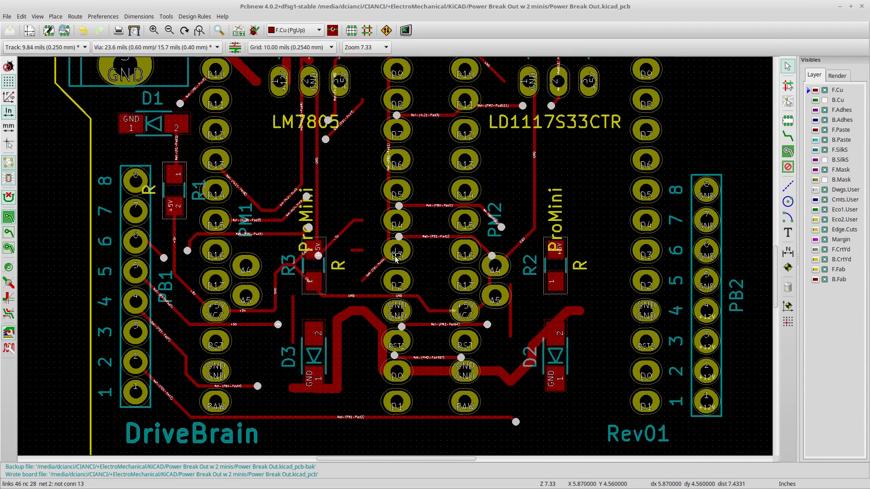
{"action": "scroll", "coordinate": [395, 256], "scroll_direction": "down", "scroll_amount": 1}
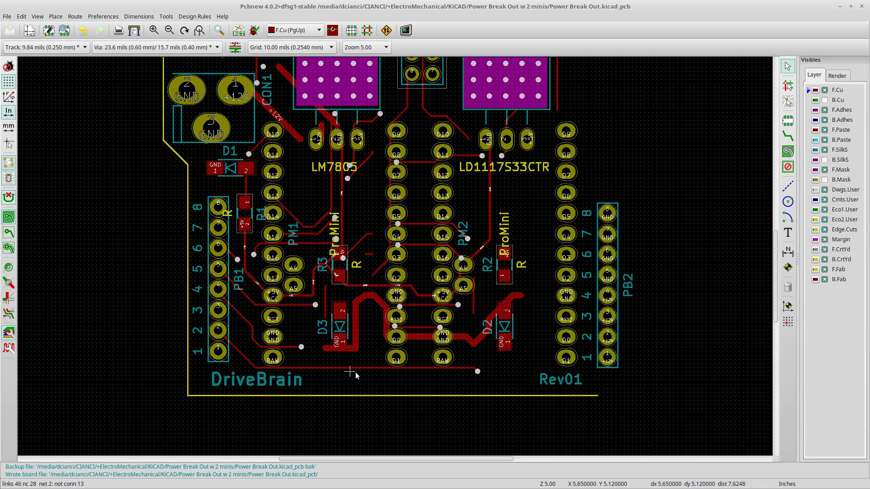
{"action": "left_click", "coordinate": [787, 286]}
{"action": "left_click", "coordinate": [473, 342]}
{"action": "left_click", "coordinate": [501, 374]}
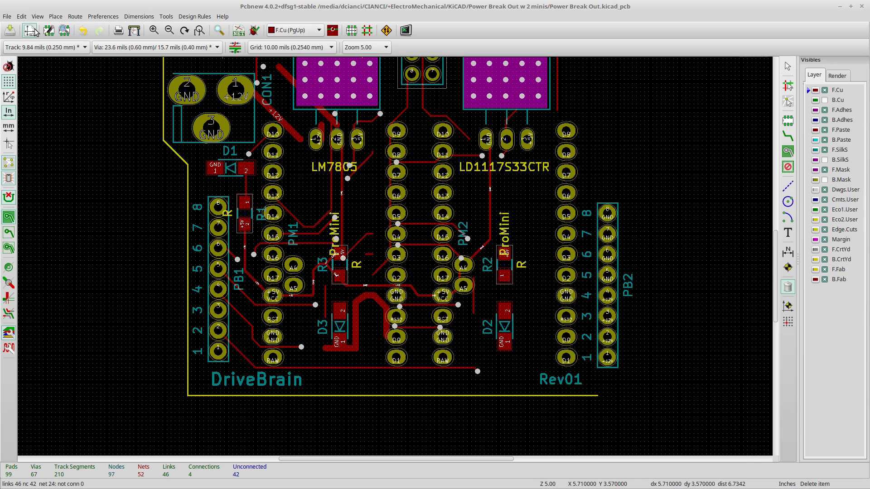
{"action": "left_click", "coordinate": [76, 19]}
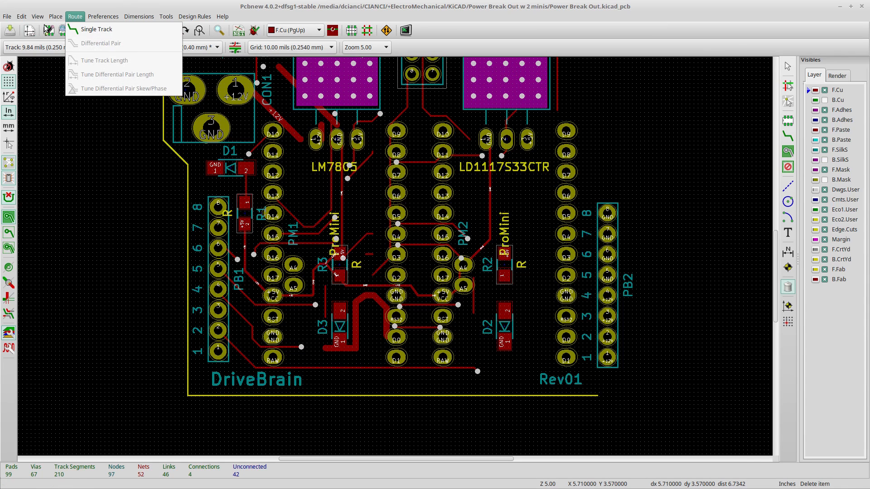
{"action": "mouse_move", "coordinate": [56, 17]}
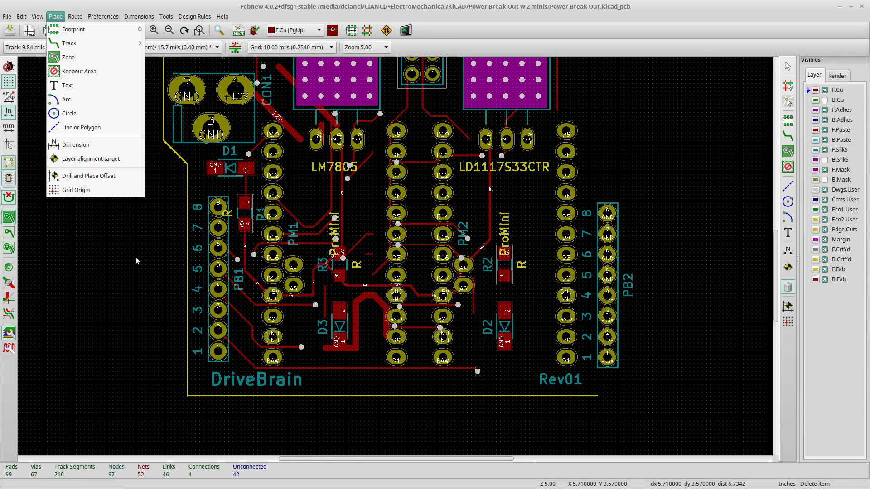
{"action": "left_click", "coordinate": [669, 263]}
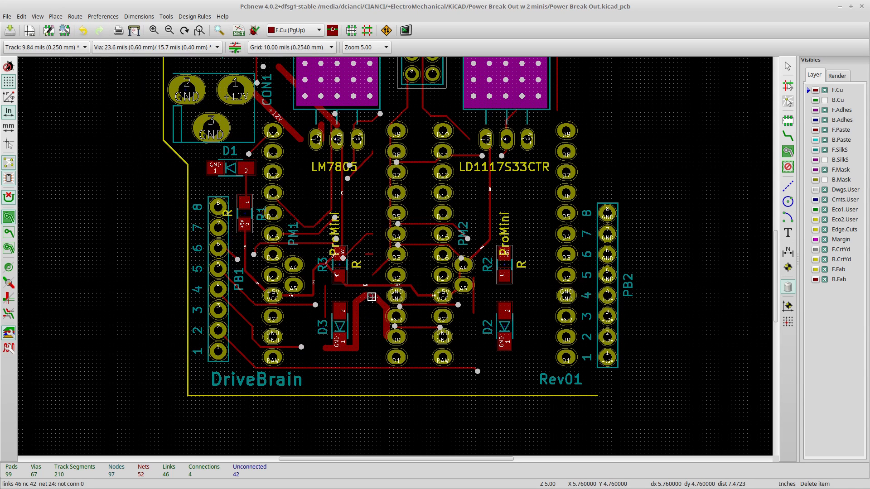
Delete the thick track at D3 and the thin track segments between the PM1 and PM2 pin rows.
{"action": "left_click", "coordinate": [372, 297]}
{"action": "left_click", "coordinate": [399, 330]}
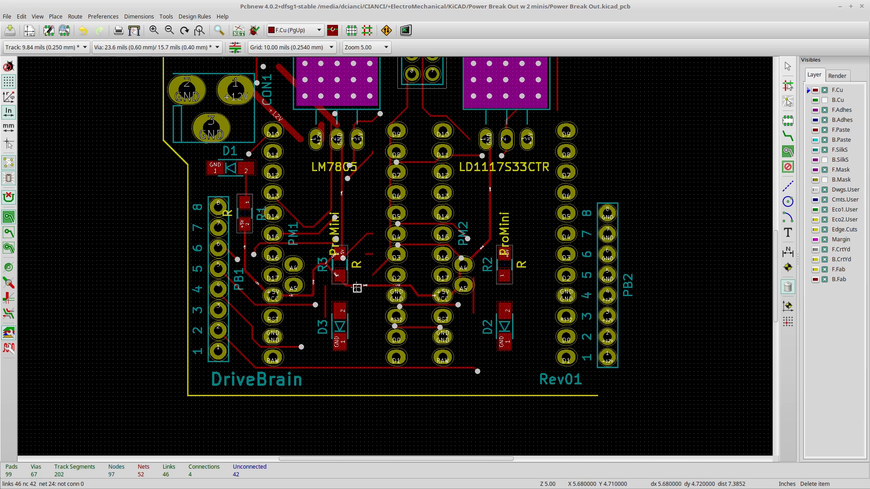
{"action": "left_click", "coordinate": [358, 286]}
{"action": "left_click", "coordinate": [370, 307]}
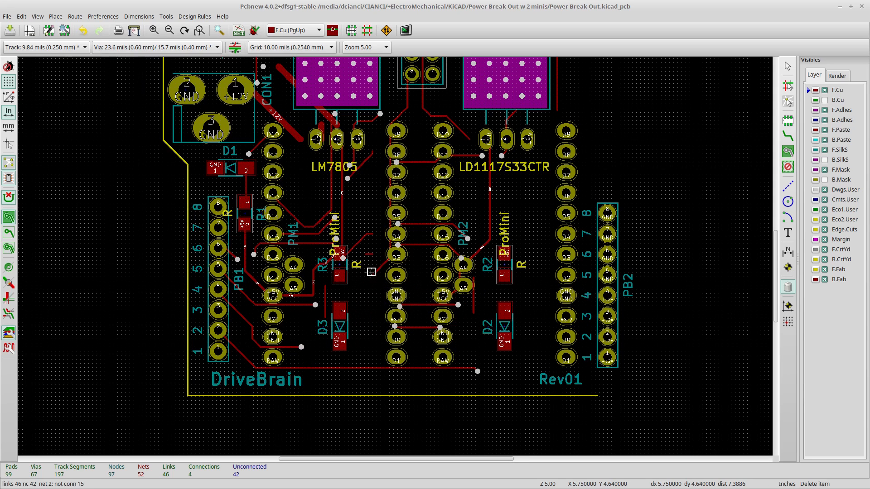
{"action": "left_click", "coordinate": [373, 273]}
{"action": "left_click", "coordinate": [392, 296]}
{"action": "left_click", "coordinate": [368, 254]}
{"action": "left_click", "coordinate": [375, 280]}
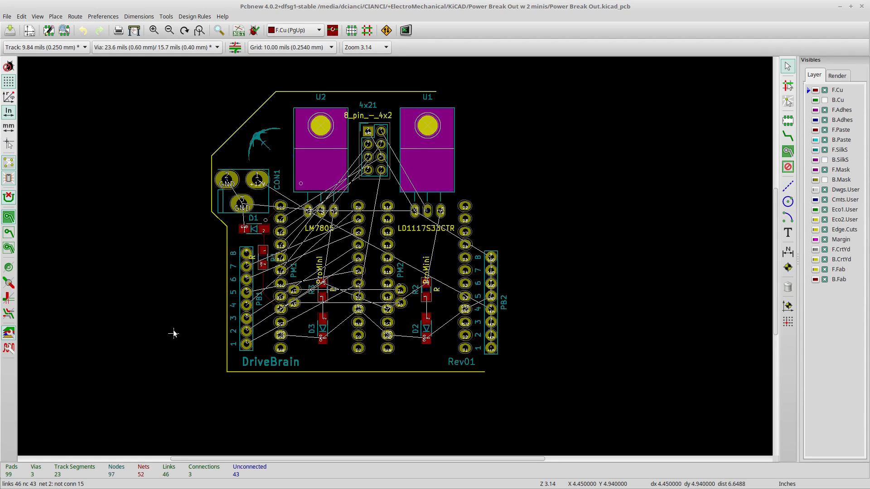
Review the Cleanup Tracks and Vias options, then close them without running the cleanup.
{"action": "left_click", "coordinate": [23, 18]}
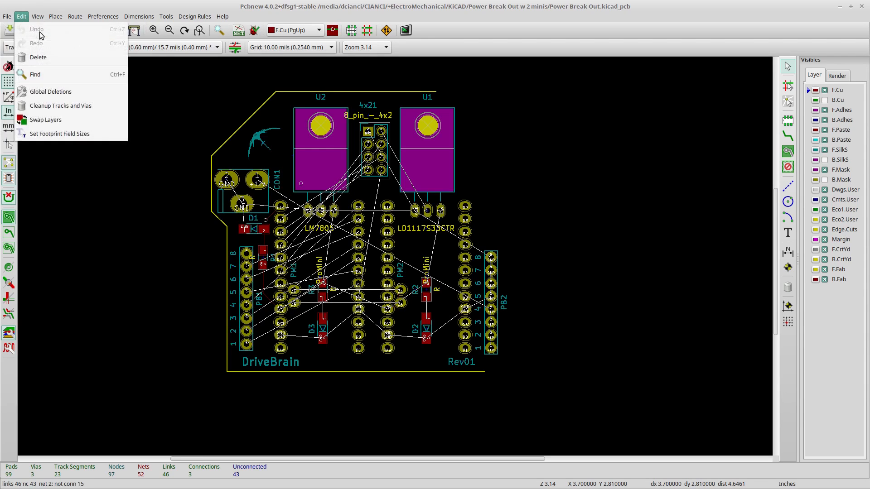
{"action": "left_click", "coordinate": [76, 103]}
{"action": "left_click_drag", "start_coordinate": [428, 212], "coordinate": [518, 107]}
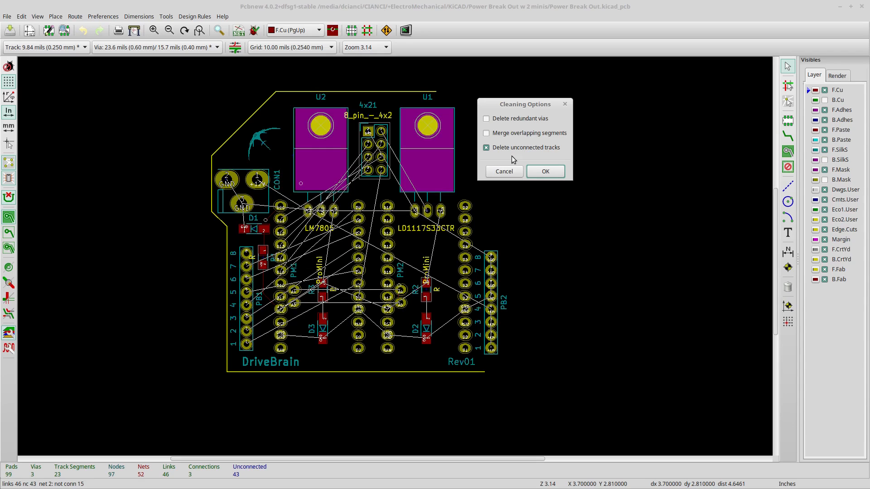
{"action": "left_click", "coordinate": [505, 172]}
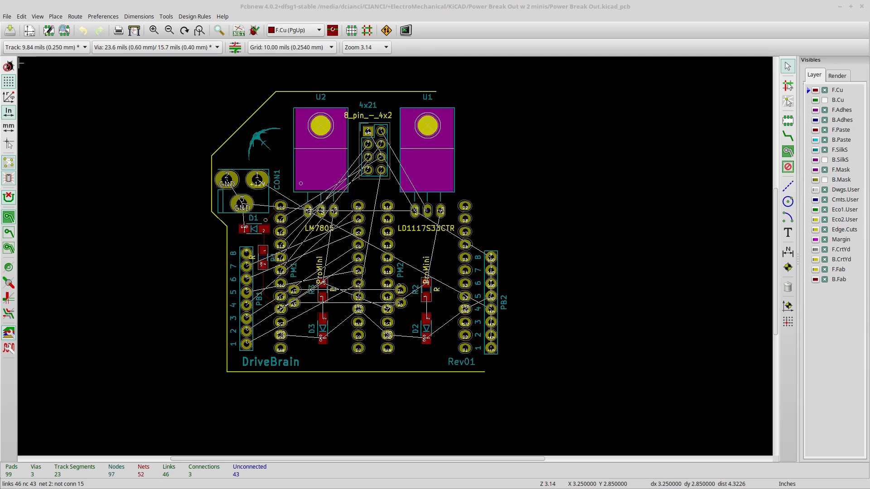
{"action": "left_click", "coordinate": [21, 16]}
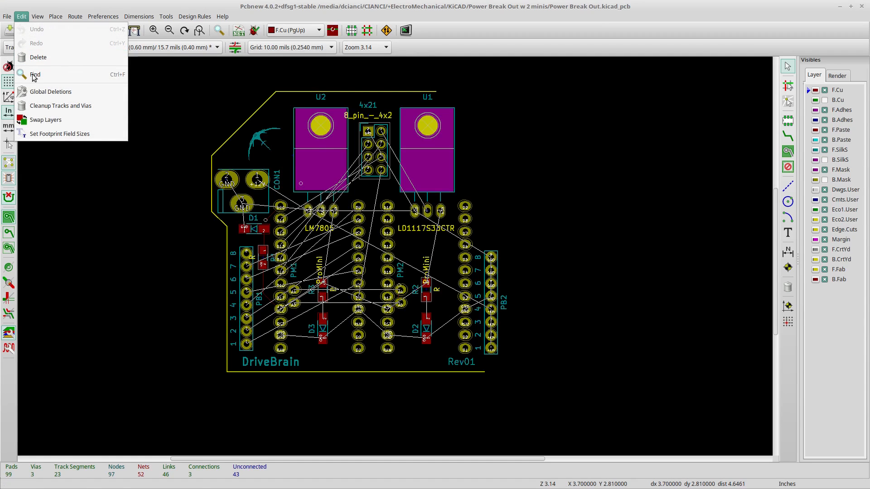
{"action": "left_click", "coordinate": [79, 108]}
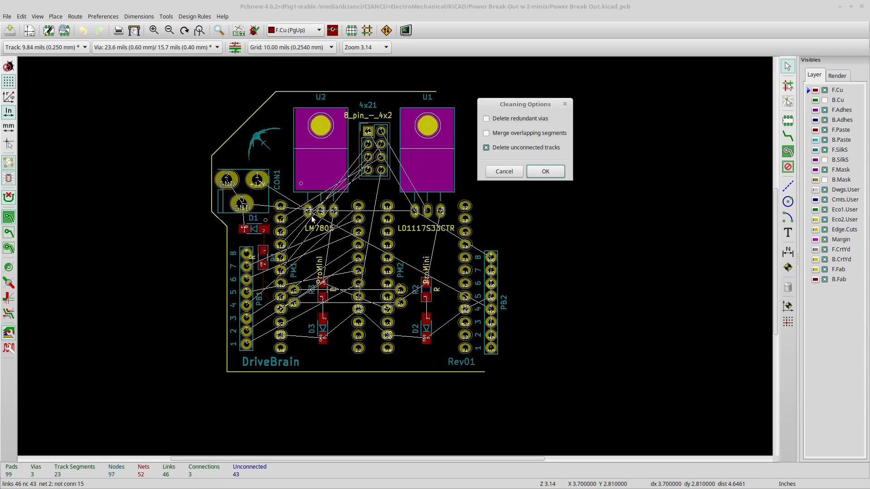
{"action": "left_click", "coordinate": [509, 172]}
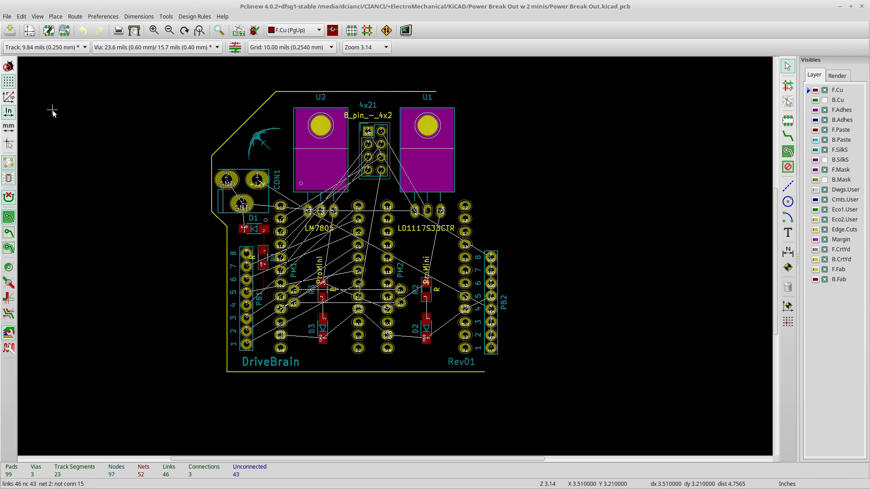
Close the board without saving the track deletions and reopen Power Break Out.kicad_pcb from the project.
{"action": "left_click", "coordinate": [861, 7]}
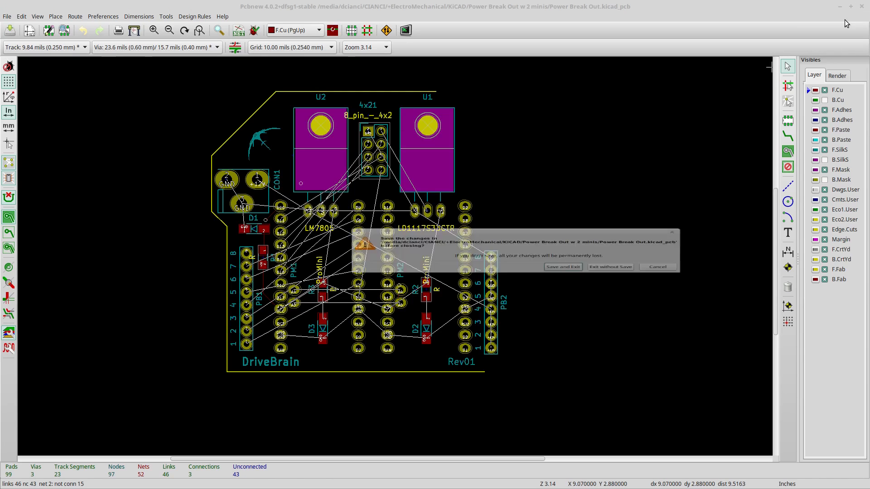
{"action": "left_click", "coordinate": [615, 280]}
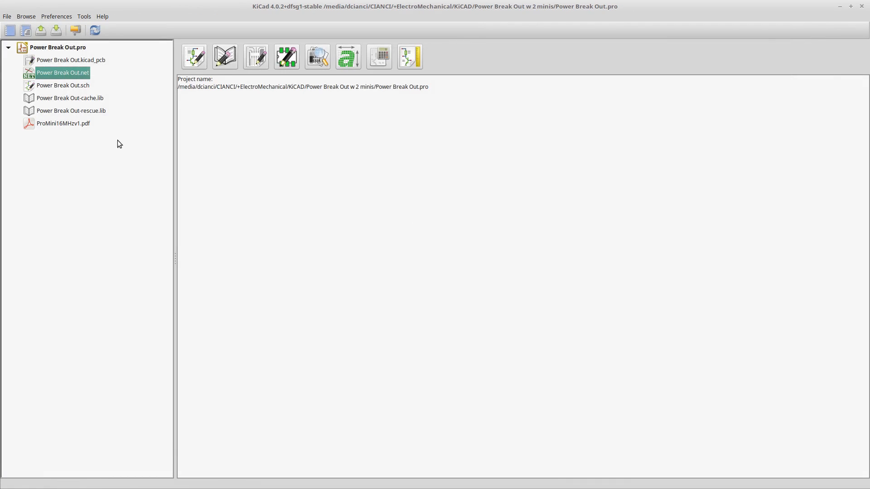
{"action": "double_click", "coordinate": [89, 59]}
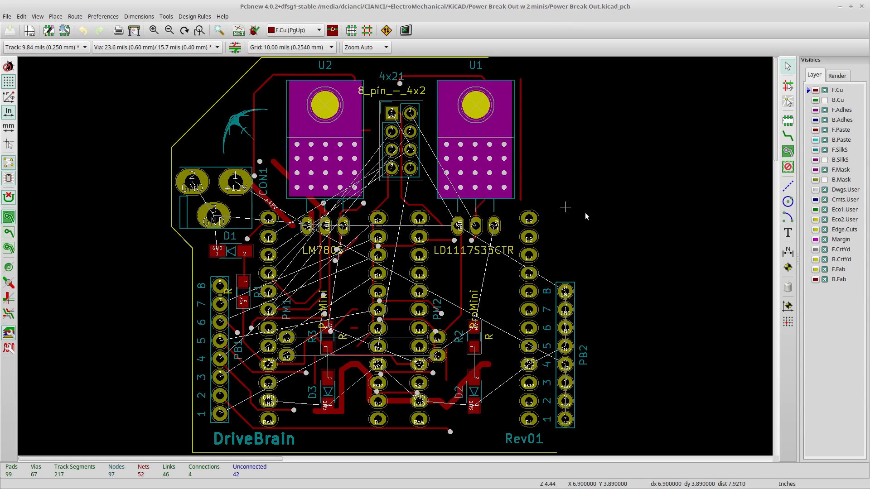
{"action": "left_click_drag", "start_coordinate": [611, 219], "coordinate": [323, 213]}
{"action": "left_click", "coordinate": [481, 295]}
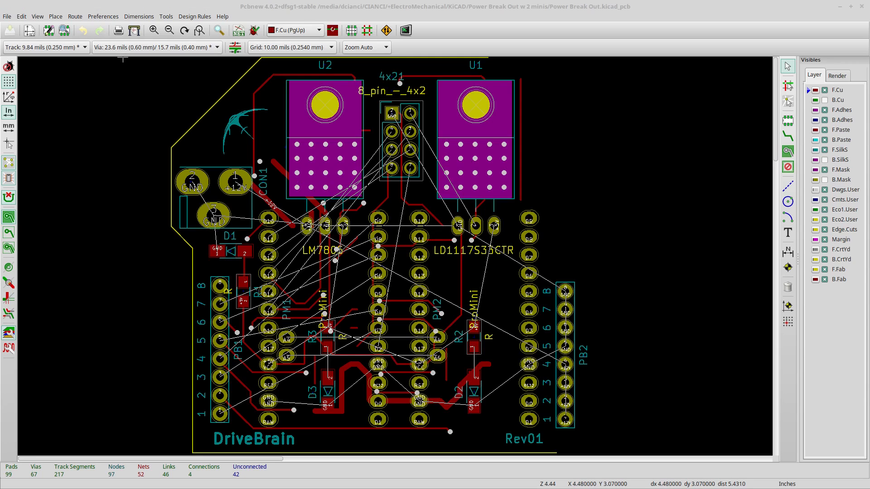
{"action": "left_click", "coordinate": [21, 16]}
{"action": "left_click", "coordinate": [58, 107]}
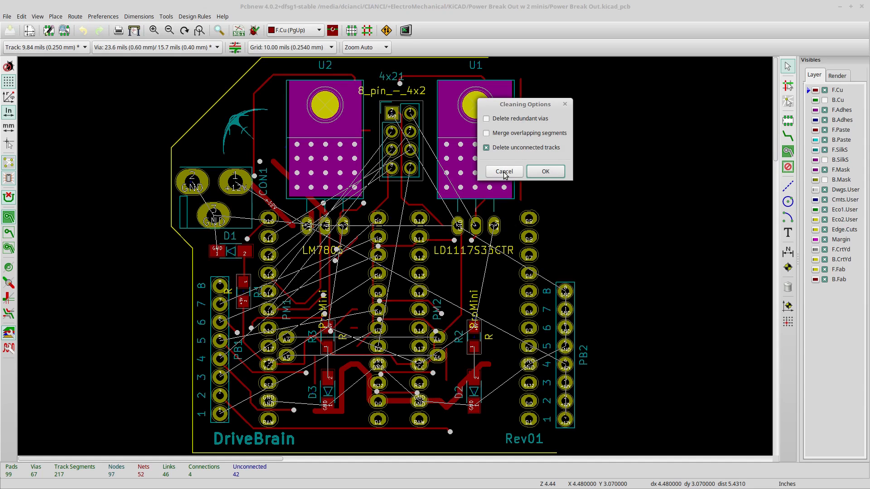
{"action": "left_click", "coordinate": [503, 171]}
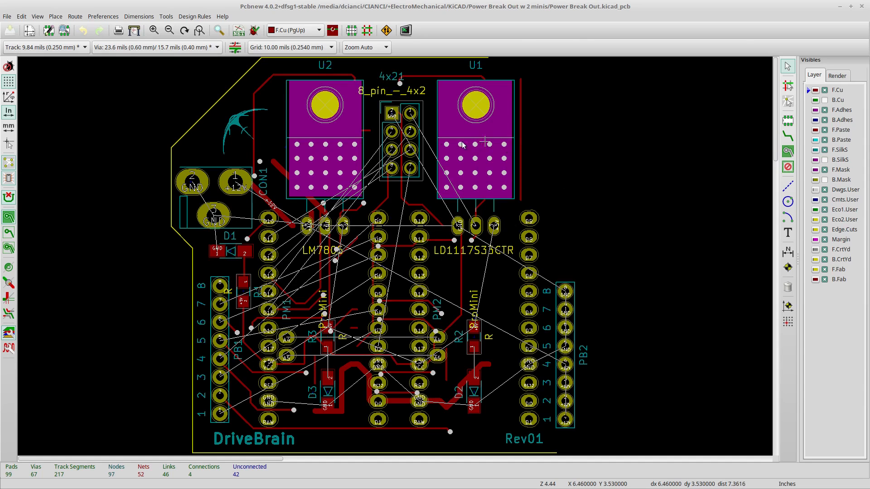
Delete the thick +12V back-copper track around the board, the thick track at D2 and the stray back-copper track beside PB2.
{"action": "scroll", "coordinate": [405, 388], "scroll_direction": "down", "scroll_amount": 1}
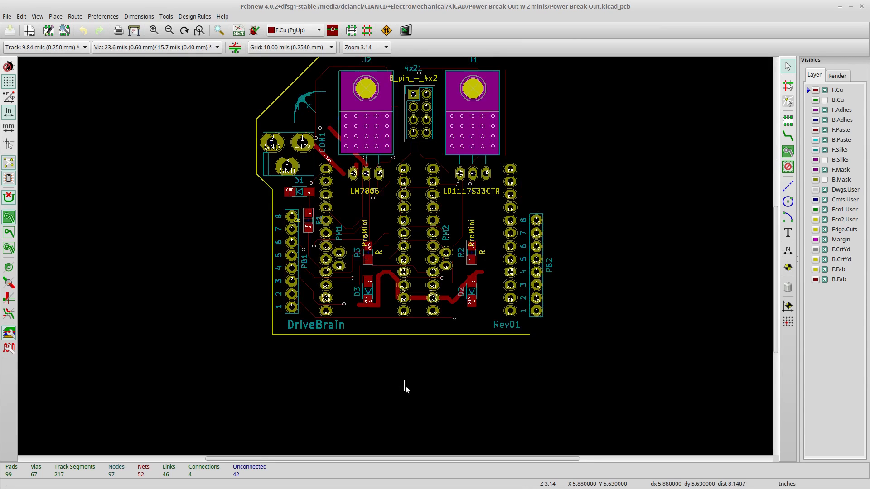
{"action": "scroll", "coordinate": [383, 264], "scroll_direction": "up", "scroll_amount": 2}
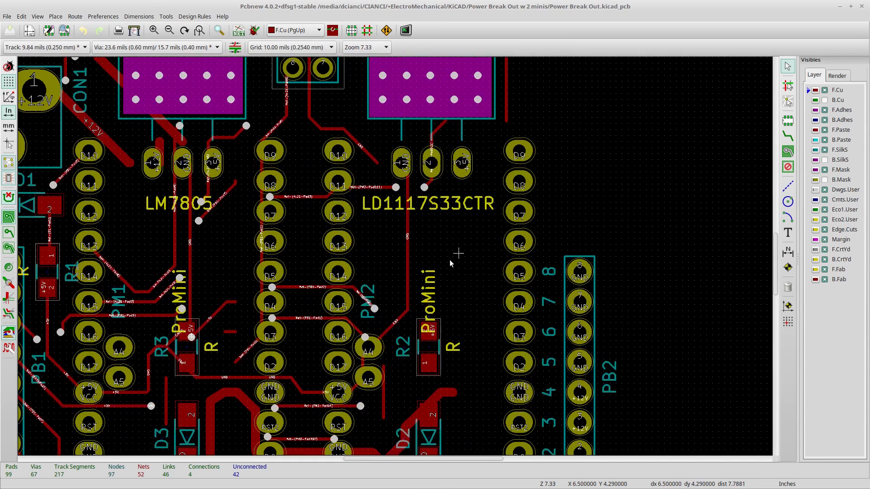
{"action": "scroll", "coordinate": [395, 257], "scroll_direction": "down", "scroll_amount": 1}
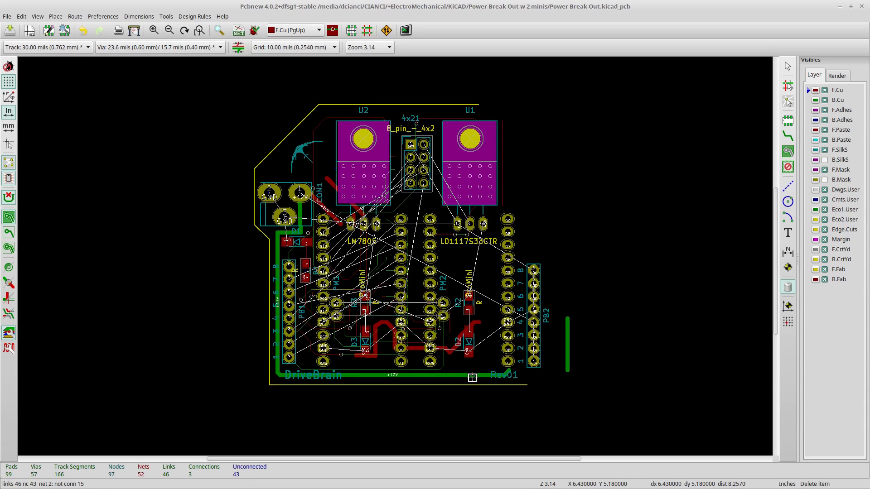
{"action": "left_click", "coordinate": [470, 376]}
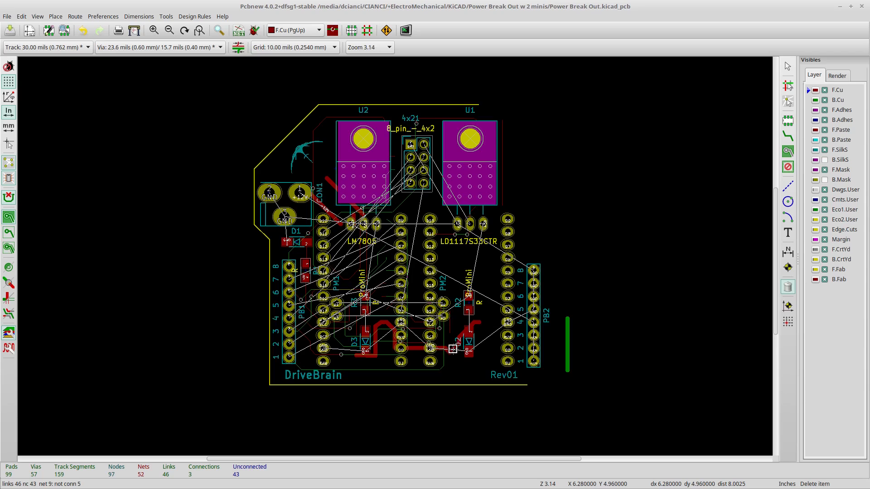
{"action": "left_click", "coordinate": [452, 349]}
{"action": "left_click", "coordinate": [490, 379]}
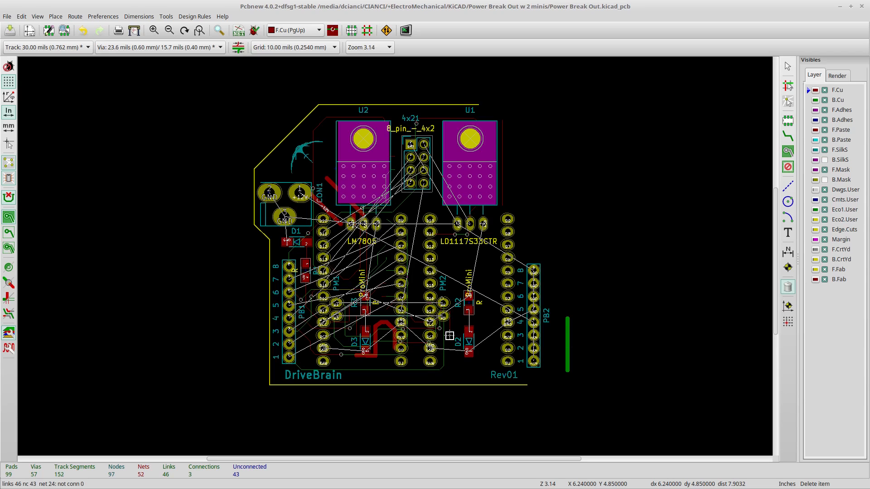
{"action": "left_click", "coordinate": [569, 344]}
{"action": "left_click", "coordinate": [573, 360]}
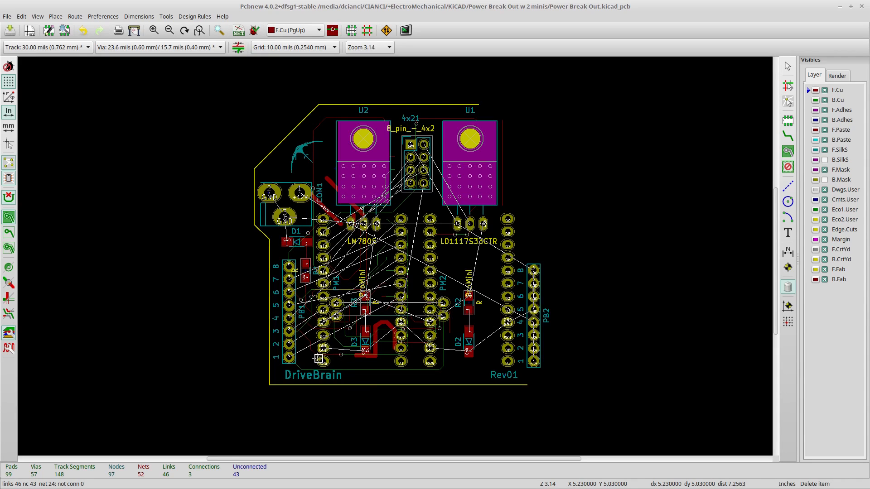
Delete the thin track around U2, the via above the 4x2 header and the 0.0300 in F.Cu track beside CON1.
{"action": "left_click", "coordinate": [321, 122]}
{"action": "left_click", "coordinate": [353, 153]}
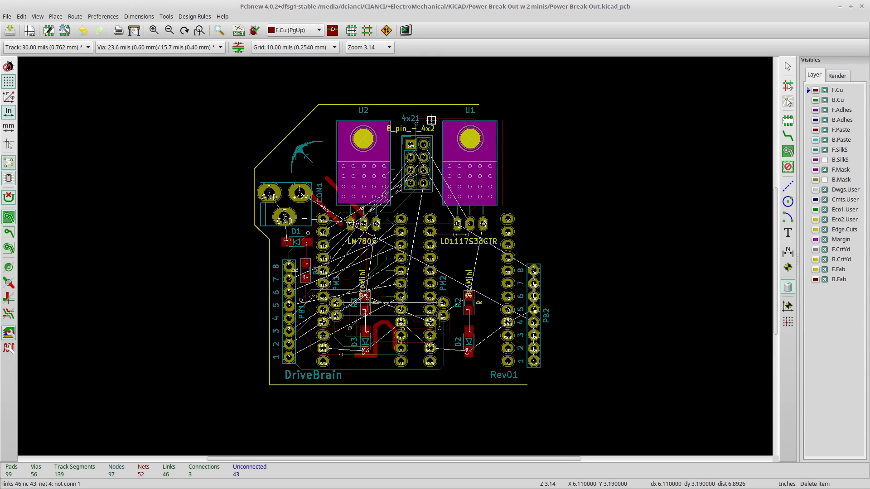
{"action": "left_click", "coordinate": [416, 124]}
{"action": "left_click", "coordinate": [328, 181]}
{"action": "left_click", "coordinate": [329, 181]}
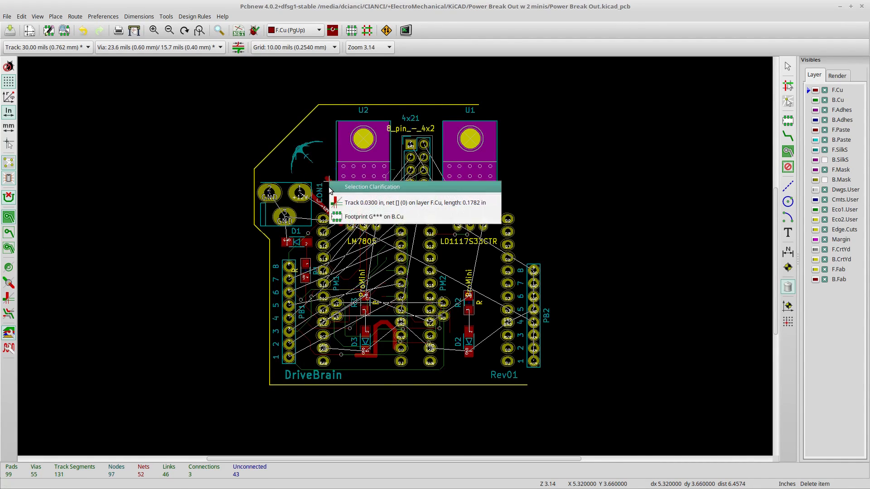
{"action": "left_click", "coordinate": [342, 202]}
Delete leftover tracks around CON1 and D3, and undo the last deletion.
{"action": "scroll", "coordinate": [358, 231], "scroll_direction": "up", "scroll_amount": 1}
{"action": "left_click", "coordinate": [331, 374]}
{"action": "scroll", "coordinate": [363, 210], "scroll_direction": "up", "scroll_amount": 3}
{"action": "scroll", "coordinate": [623, 319], "scroll_direction": "down", "scroll_amount": 2}
{"action": "left_click", "coordinate": [317, 200]}
{"action": "scroll", "coordinate": [363, 224], "scroll_direction": "down", "scroll_amount": 1}
{"action": "scroll", "coordinate": [266, 319], "scroll_direction": "up", "scroll_amount": 1}
{"action": "left_click", "coordinate": [415, 298]}
{"action": "left_click", "coordinate": [423, 334]}
{"action": "left_click", "coordinate": [294, 320]}
{"action": "key", "text": "ctrl+z"}
Delete the remaining old tracks and vias around PB1, PM1 and PM2 to clear the board for rerouting.
{"action": "scroll", "coordinate": [311, 362], "scroll_direction": "up", "scroll_amount": 2}
{"action": "left_click", "coordinate": [348, 321]}
{"action": "left_click", "coordinate": [379, 362]}
{"action": "scroll", "coordinate": [471, 272], "scroll_direction": "down", "scroll_amount": 3}
{"action": "scroll", "coordinate": [568, 272], "scroll_direction": "up", "scroll_amount": 3}
{"action": "left_click", "coordinate": [229, 239]}
{"action": "left_click", "coordinate": [258, 275]}
{"action": "scroll", "coordinate": [336, 78], "scroll_direction": "down", "scroll_amount": 3}
{"action": "scroll", "coordinate": [392, 247], "scroll_direction": "up", "scroll_amount": 2}
{"action": "scroll", "coordinate": [199, 122], "scroll_direction": "down", "scroll_amount": 3}
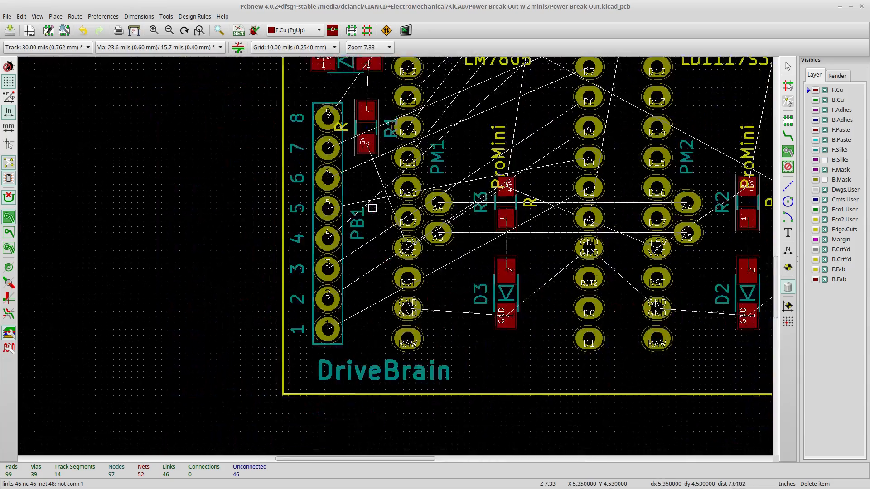
{"action": "scroll", "coordinate": [249, 406], "scroll_direction": "down", "scroll_amount": 3}
{"action": "left_click", "coordinate": [464, 250]}
{"action": "left_click", "coordinate": [491, 283]}
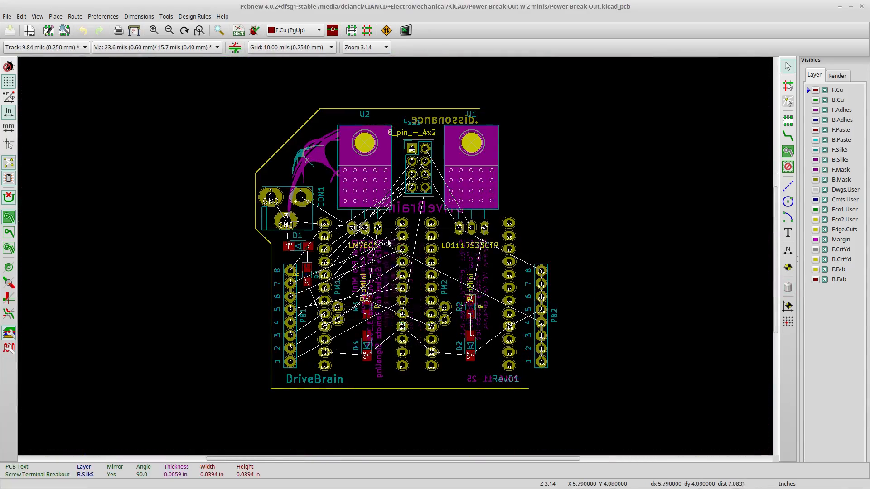
Route a 30 mil GND track on F.Cu between the PM1 GND pad and pad 1 of D3.
{"action": "left_click", "coordinate": [352, 277]}
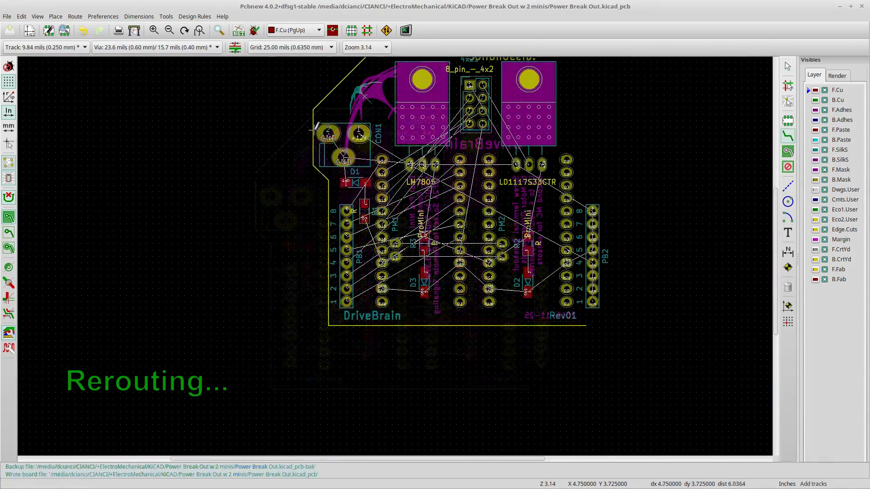
{"action": "left_click", "coordinate": [363, 246]}
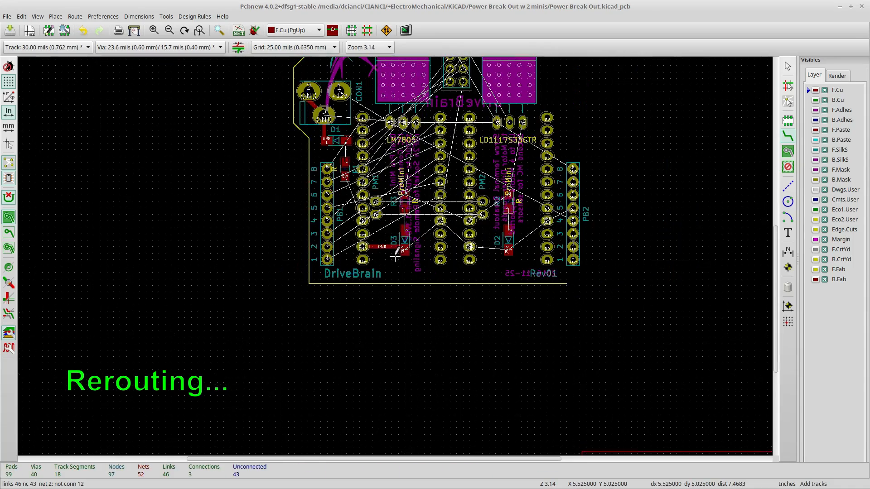
{"action": "left_click", "coordinate": [405, 250]}
{"action": "double_click", "coordinate": [362, 247]}
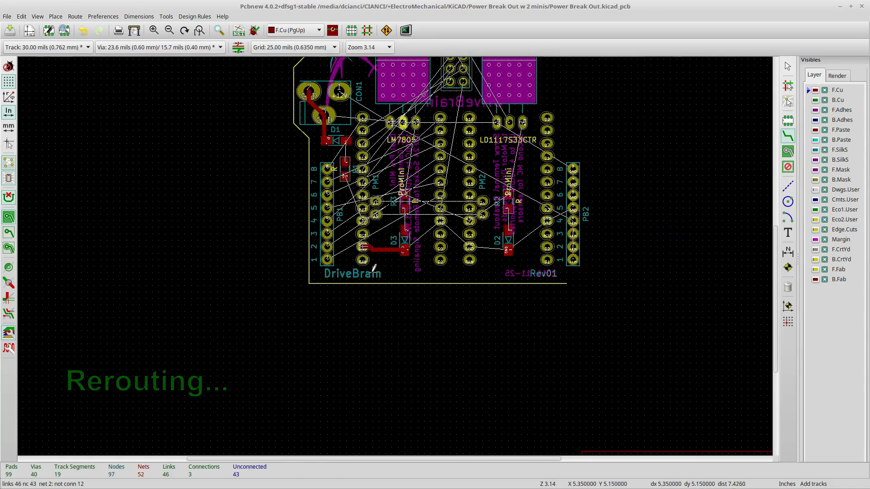
Route the short diode-to-resistor track and the GND track from D2 to PB2 on F.Cu.
{"action": "scroll", "coordinate": [303, 248], "scroll_direction": "up", "scroll_amount": 3}
{"action": "left_click", "coordinate": [787, 287]}
{"action": "scroll", "coordinate": [498, 81], "scroll_direction": "down", "scroll_amount": 1}
{"action": "left_click", "coordinate": [422, 138]}
{"action": "double_click", "coordinate": [420, 188]}
{"action": "scroll", "coordinate": [431, 293], "scroll_direction": "down", "scroll_amount": 1}
{"action": "scroll", "coordinate": [416, 173], "scroll_direction": "up", "scroll_amount": 1}
{"action": "scroll", "coordinate": [734, 443], "scroll_direction": "down", "scroll_amount": 1}
{"action": "left_click", "coordinate": [406, 205]}
{"action": "key", "text": "Escape"}
Make F.Cu the active routing layer.
{"action": "left_click", "coordinate": [350, 251]}
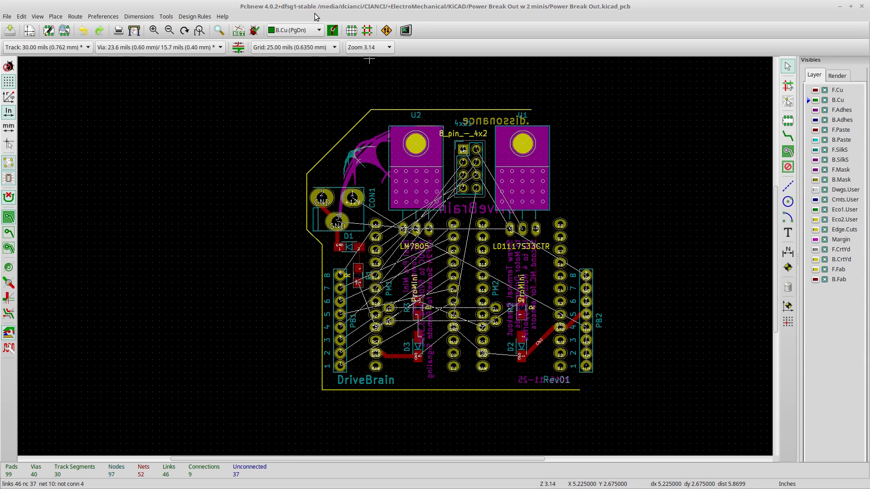
{"action": "left_click", "coordinate": [318, 31]}
{"action": "left_click", "coordinate": [299, 20]}
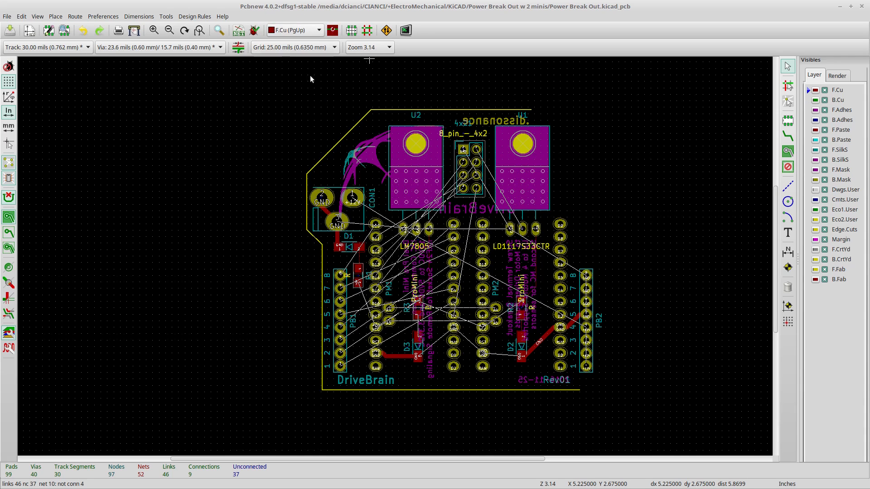
{"action": "left_click", "coordinate": [787, 137]}
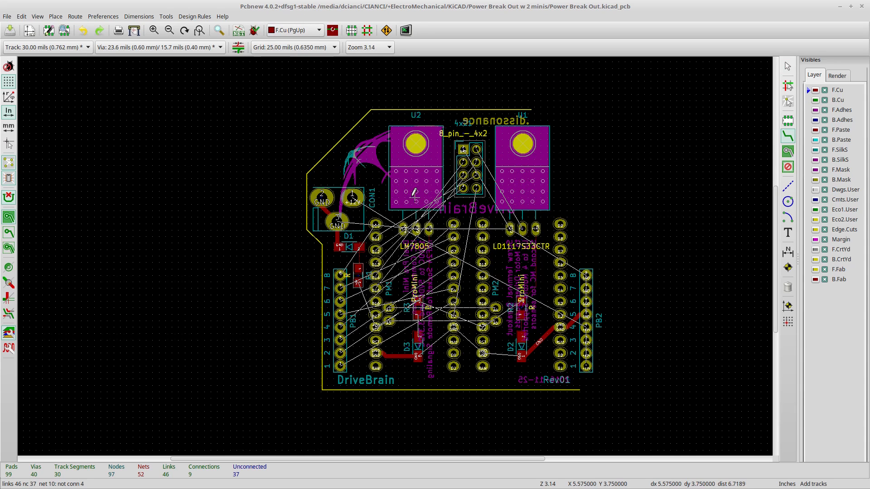
{"action": "left_click", "coordinate": [352, 197]}
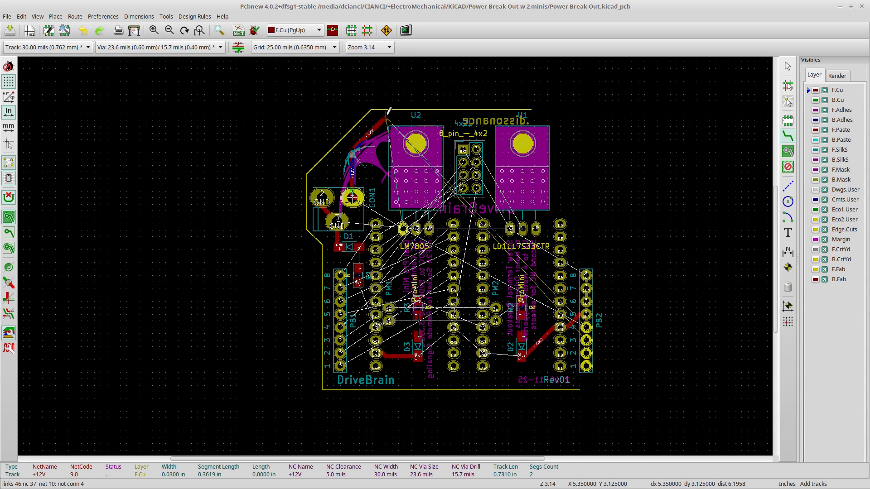
{"action": "left_click", "coordinate": [386, 117]}
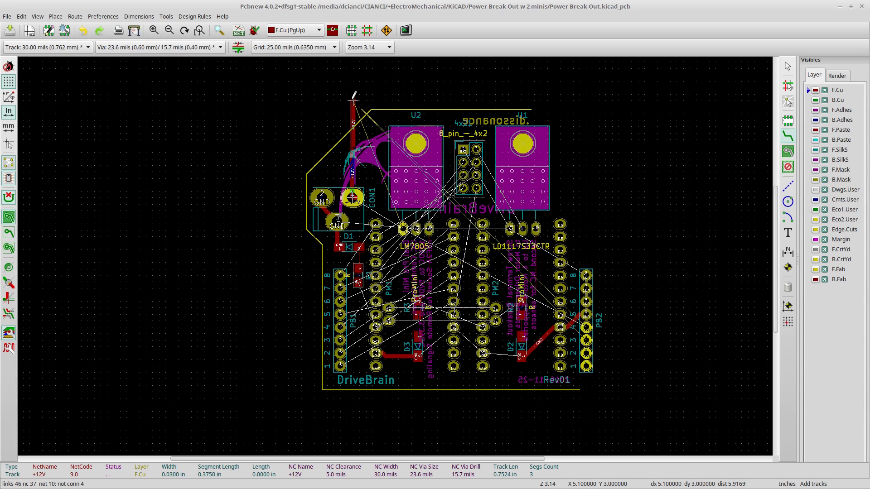
{"action": "key", "text": "Escape"}
{"action": "key", "text": "Escape"}
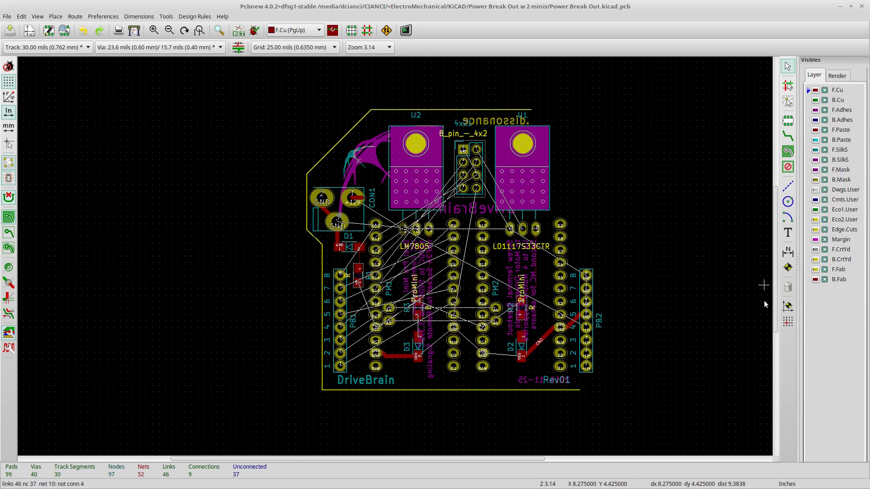
Delete the short +12V track stub at CON1's +12V pad.
{"action": "left_click", "coordinate": [786, 288]}
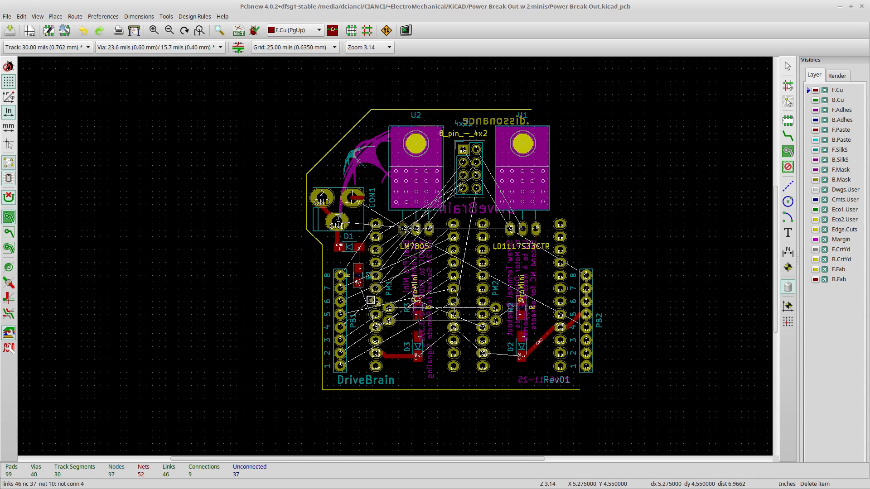
{"action": "left_click", "coordinate": [358, 199]}
{"action": "left_click", "coordinate": [407, 236]}
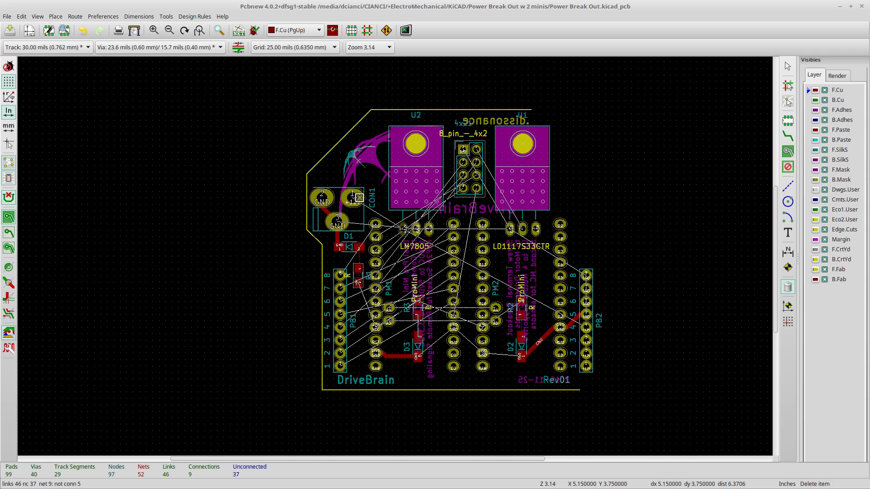
Route a 30 mil +12V track on F.Cu from CON1's +12V pad above the board outline and down toward PB2.
{"action": "left_click", "coordinate": [787, 135]}
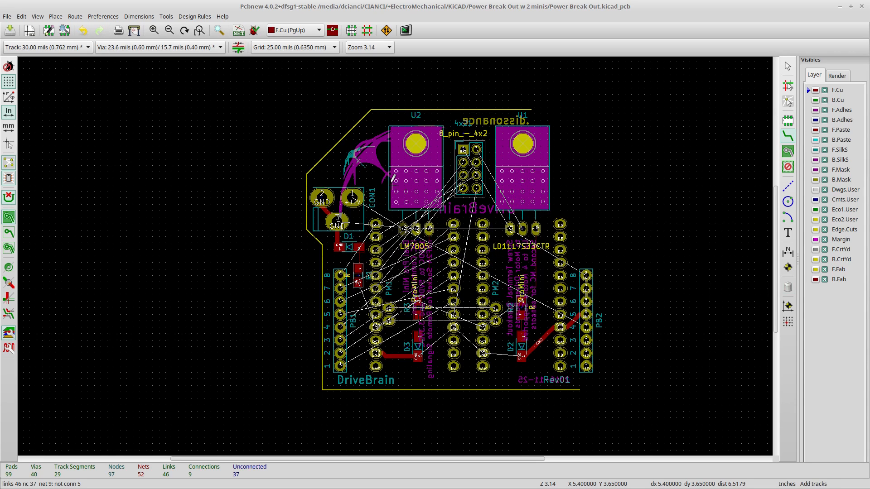
{"action": "left_click", "coordinate": [353, 197]}
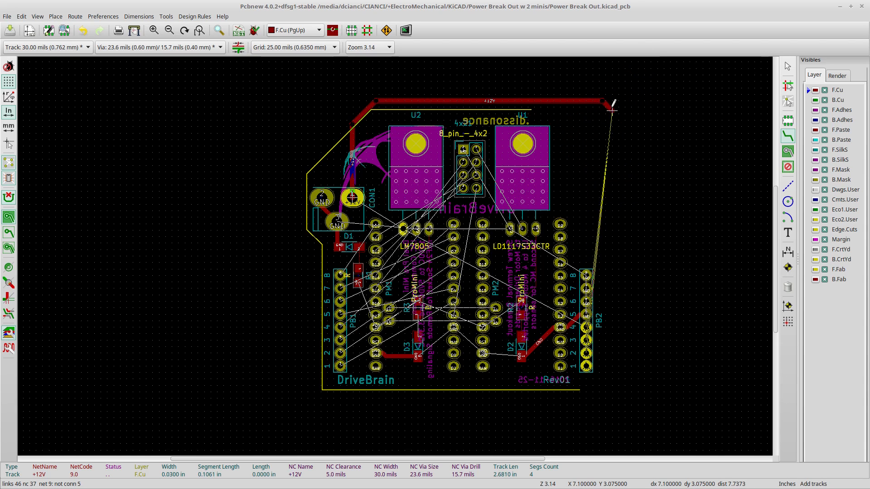
{"action": "left_click", "coordinate": [603, 98]}
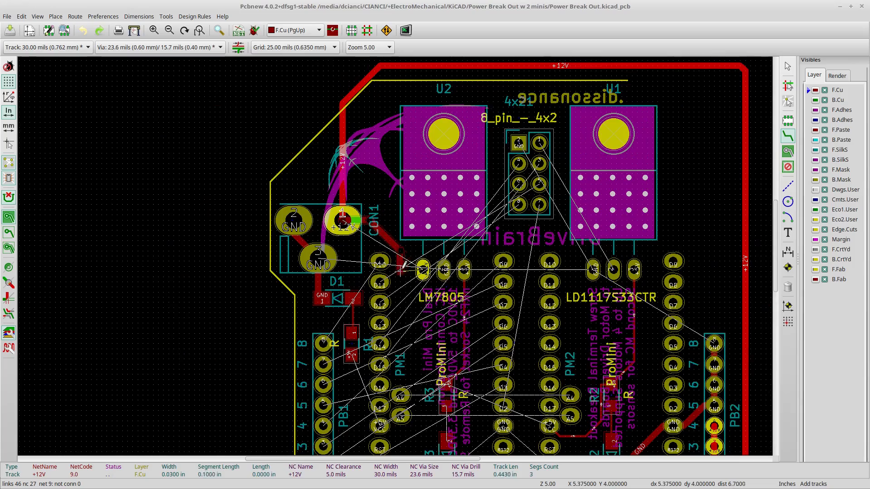
Try to route a GND track on F.Cu from the LM7805's GND pin down to the PM1 GND pad.
{"action": "middle_click_drag", "start_coordinate": [423, 203], "coordinate": [462, 173]}
{"action": "left_click", "coordinate": [480, 122]}
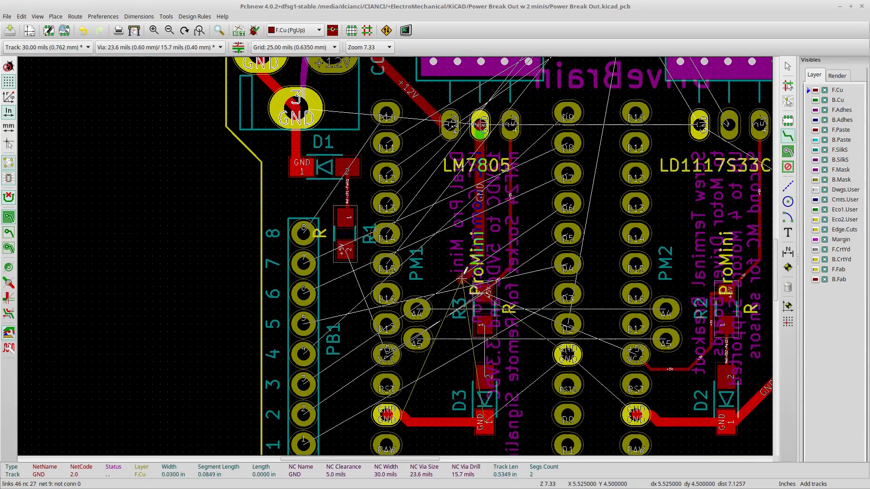
{"action": "double_click", "coordinate": [409, 416]}
{"action": "scroll", "coordinate": [425, 156], "scroll_direction": "up", "scroll_amount": 1}
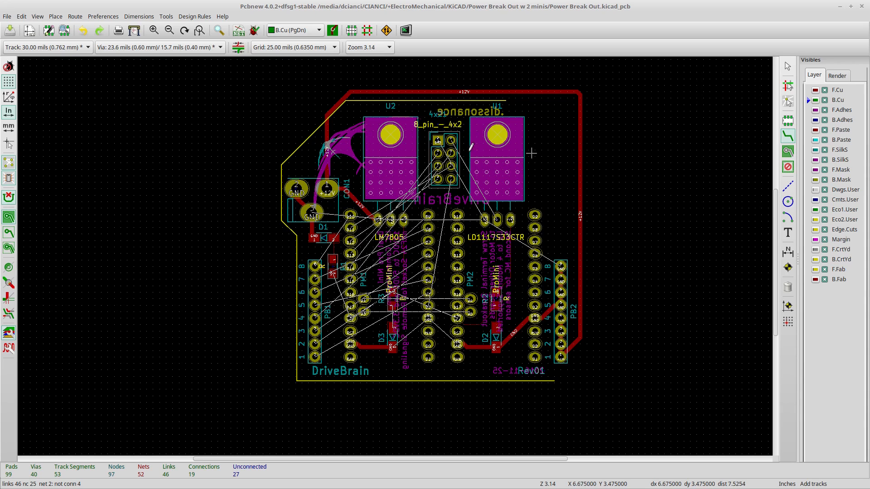
Route a GND track from CON1's pad 2 on F.Cu, through a via to B.Cu, over both regulators to PB2 pin 8.
{"action": "left_click", "coordinate": [318, 31]}
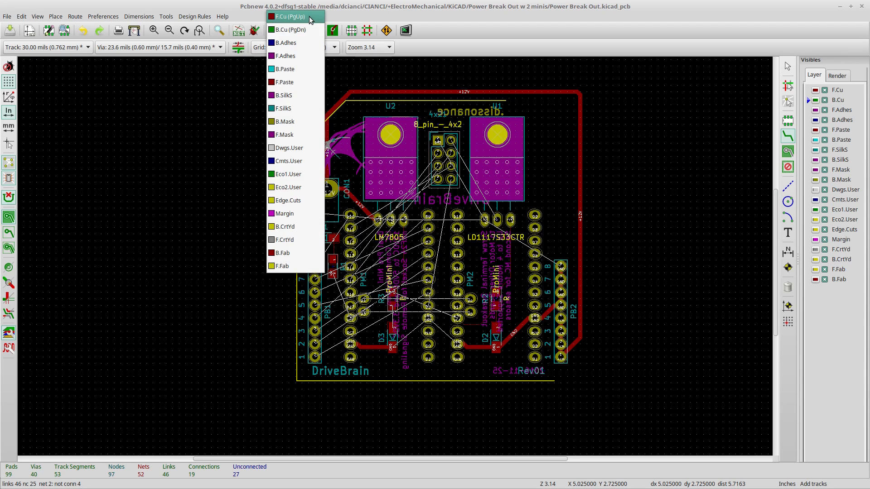
{"action": "left_click", "coordinate": [290, 17]}
{"action": "left_click", "coordinate": [297, 188]}
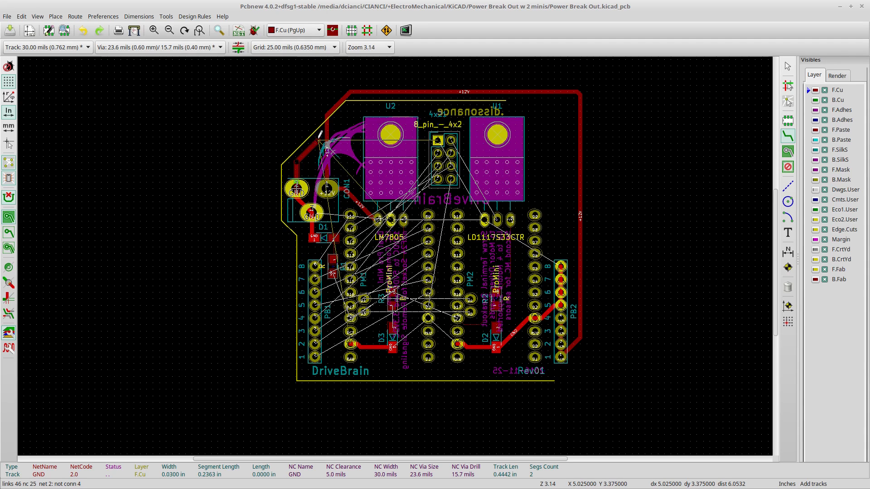
{"action": "key", "text": "v"}
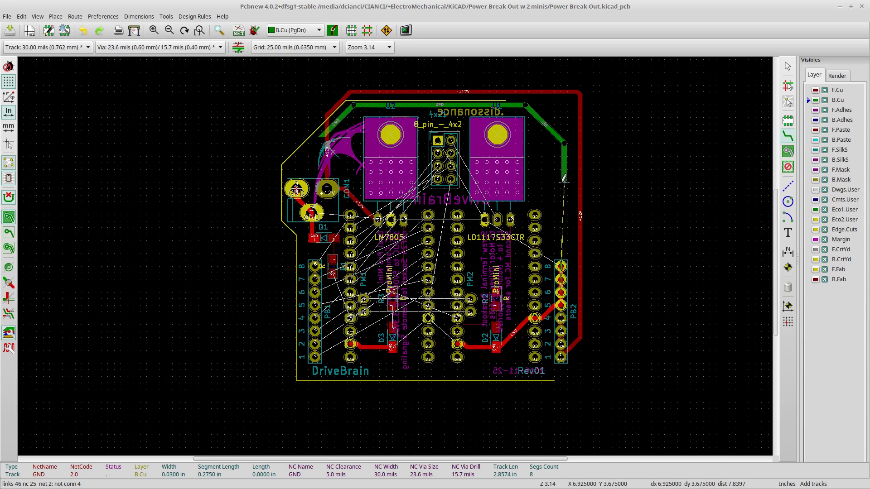
{"action": "left_click", "coordinate": [561, 266]}
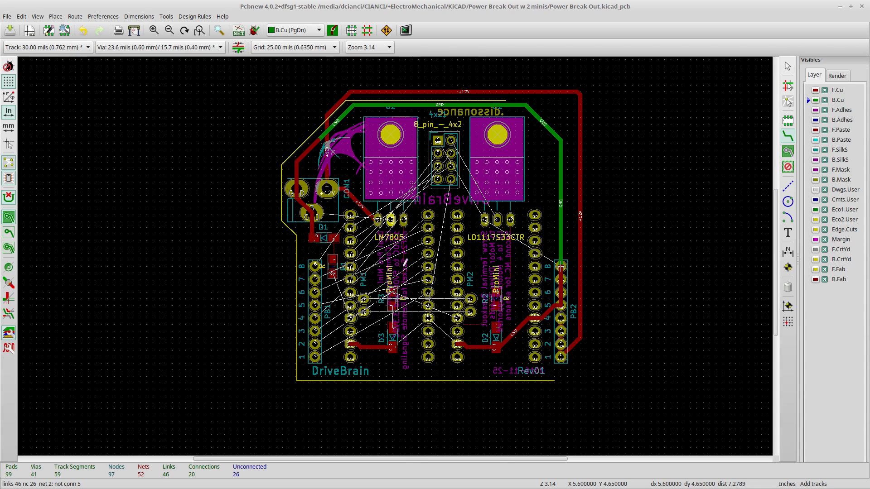
Route a B.Cu track from the 4x2 header's GND pin up to the GND track above it.
{"action": "left_click", "coordinate": [437, 140]}
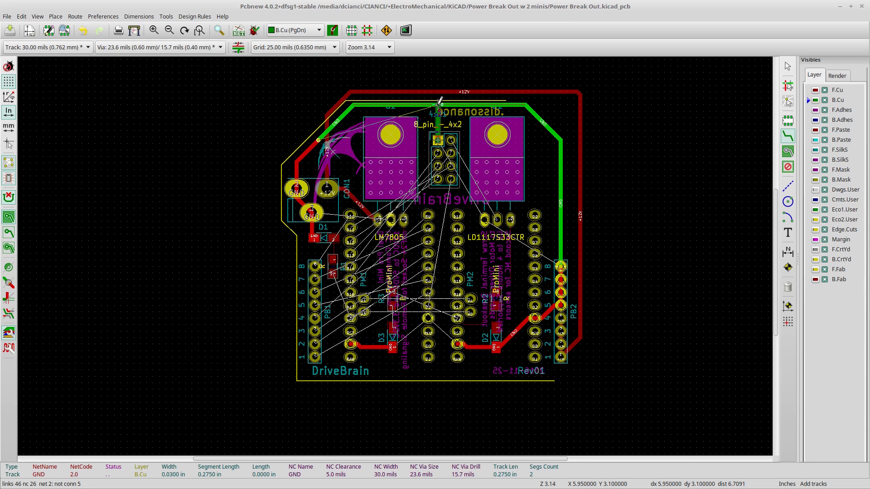
{"action": "double_click", "coordinate": [438, 101]}
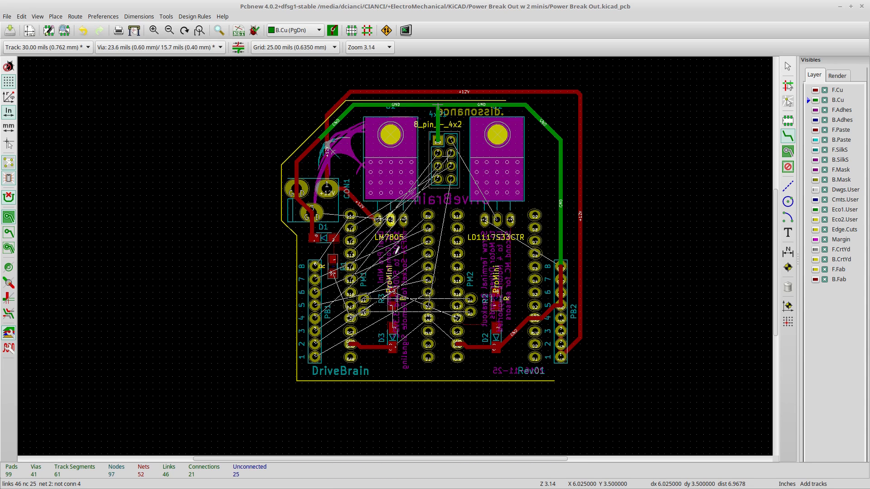
Route a 9.84 mil F.Cu track from pad 1 of the 4x2 header down to the LD1117S33CTR's middle pin.
{"action": "scroll", "coordinate": [395, 254], "scroll_direction": "down", "scroll_amount": 1}
{"action": "scroll", "coordinate": [395, 255], "scroll_direction": "up", "scroll_amount": 1}
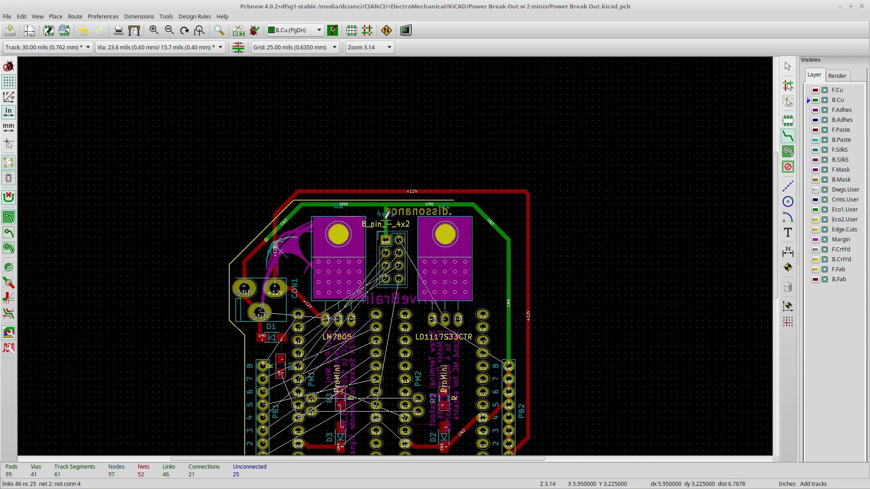
{"action": "middle_click_drag", "start_coordinate": [399, 350], "coordinate": [469, 210]}
{"action": "key", "text": "Page_Up"}
{"action": "scroll", "coordinate": [457, 108], "scroll_direction": "up", "scroll_amount": 3}
{"action": "left_click", "coordinate": [405, 225]}
{"action": "left_click", "coordinate": [457, 246]}
{"action": "scroll", "coordinate": [456, 331], "scroll_direction": "down", "scroll_amount": 2}
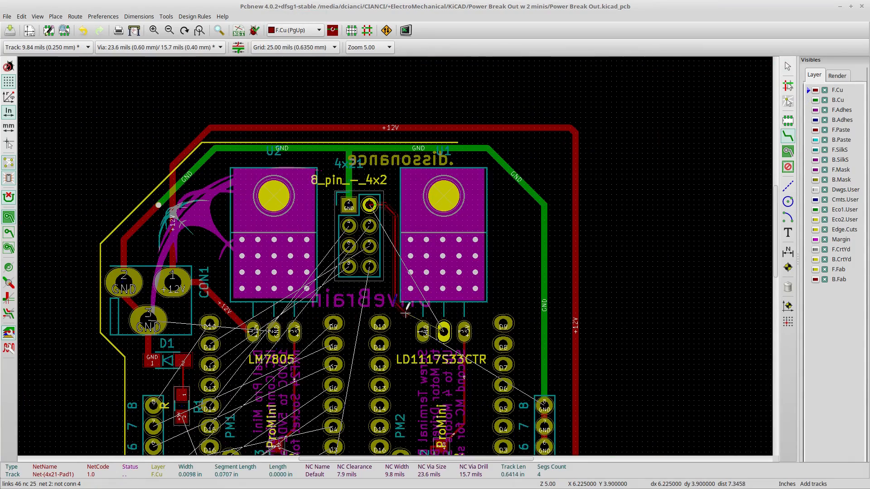
{"action": "left_click", "coordinate": [401, 312]}
{"action": "left_click", "coordinate": [444, 329]}
Route a 30 mil GND track from the LD1117S33CTR's GND pin up F.Cu, through a via, to the upper B.Cu GND track.
{"action": "scroll", "coordinate": [411, 375], "scroll_direction": "down", "scroll_amount": 1}
{"action": "scroll", "coordinate": [434, 225], "scroll_direction": "up", "scroll_amount": 1}
{"action": "left_click", "coordinate": [345, 259]}
{"action": "scroll", "coordinate": [307, 229], "scroll_direction": "up", "scroll_amount": 1}
{"action": "left_click", "coordinate": [402, 266]}
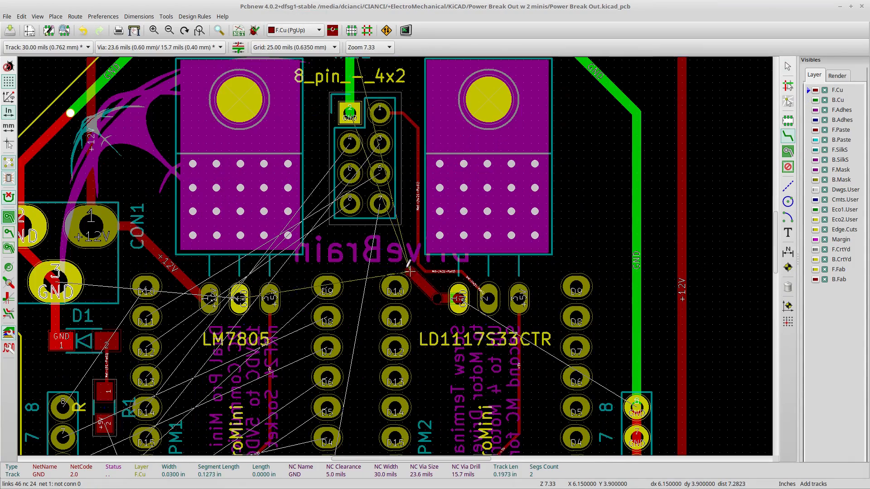
{"action": "scroll", "coordinate": [397, 148], "scroll_direction": "up", "scroll_amount": 2}
{"action": "key", "text": "v"}
{"action": "scroll", "coordinate": [409, 145], "scroll_direction": "down", "scroll_amount": 1}
{"action": "double_click", "coordinate": [392, 173]}
Route a 30 mil B.Cu GND track between the LM7805's GND pin and the upper GND track, passing beside U2.
{"action": "scroll", "coordinate": [396, 407], "scroll_direction": "down", "scroll_amount": 2}
{"action": "scroll", "coordinate": [460, 321], "scroll_direction": "down", "scroll_amount": 1}
{"action": "scroll", "coordinate": [281, 270], "scroll_direction": "up", "scroll_amount": 1}
{"action": "middle_click_drag", "start_coordinate": [338, 253], "coordinate": [344, 277]}
{"action": "left_click", "coordinate": [397, 238]}
{"action": "key", "text": "Escape"}
{"action": "scroll", "coordinate": [289, 289], "scroll_direction": "down", "scroll_amount": 1}
{"action": "scroll", "coordinate": [369, 275], "scroll_direction": "up", "scroll_amount": 1}
{"action": "scroll", "coordinate": [399, 245], "scroll_direction": "down", "scroll_amount": 1}
{"action": "scroll", "coordinate": [408, 227], "scroll_direction": "up", "scroll_amount": 2}
{"action": "key", "text": "Page_Up"}
{"action": "left_click", "coordinate": [406, 222]}
{"action": "left_click", "coordinate": [287, 150]}
{"action": "scroll", "coordinate": [398, 258], "scroll_direction": "down", "scroll_amount": 1}
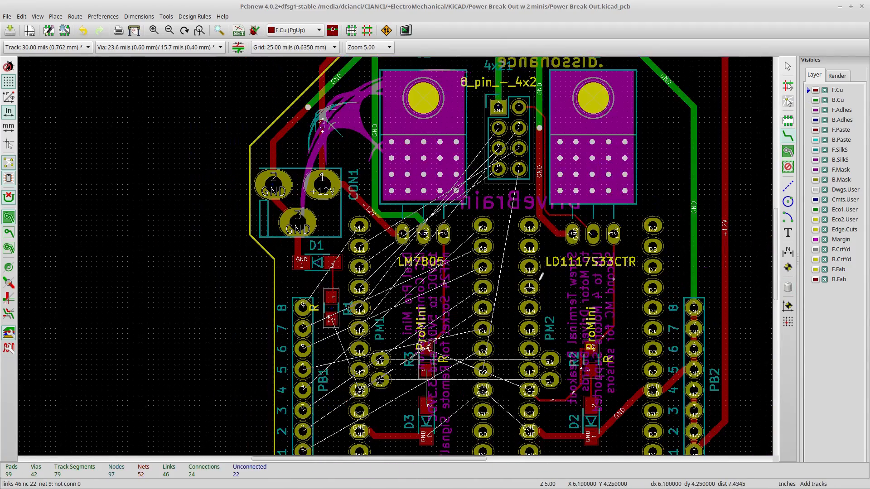
Make B.Cu the active layer, leave track routing and save the board.
{"action": "scroll", "coordinate": [439, 290], "scroll_direction": "down", "scroll_amount": 1}
{"action": "scroll", "coordinate": [395, 256], "scroll_direction": "up", "scroll_amount": 1}
{"action": "key", "text": "Page_Down"}
{"action": "key", "text": "Escape"}
{"action": "key", "text": "ctrl+s"}
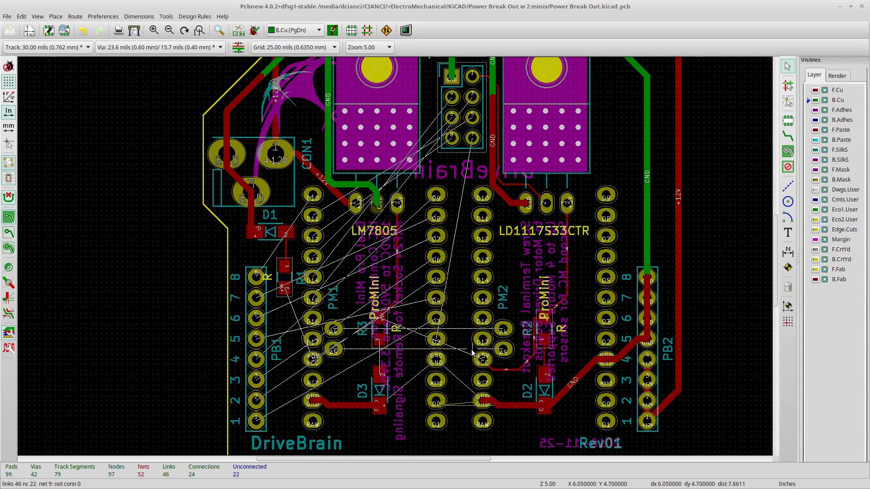
{"action": "key", "text": "x"}
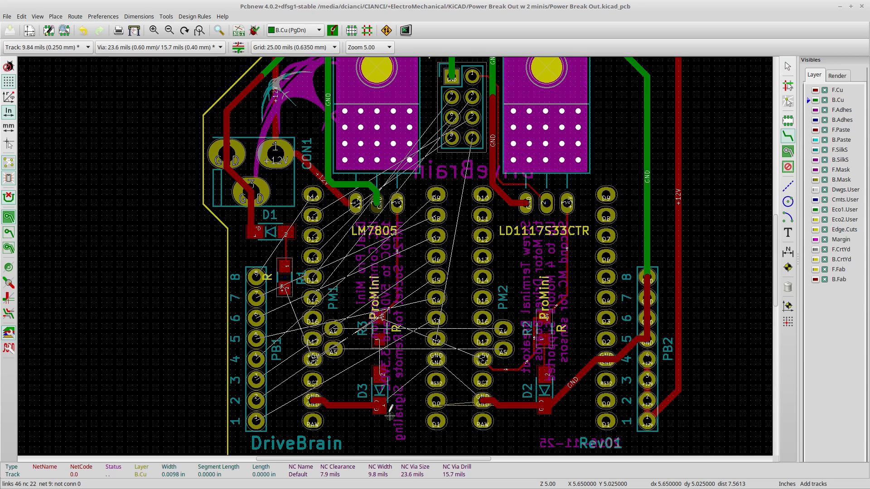
{"action": "key", "text": "Escape"}
{"action": "key", "text": "Escape"}
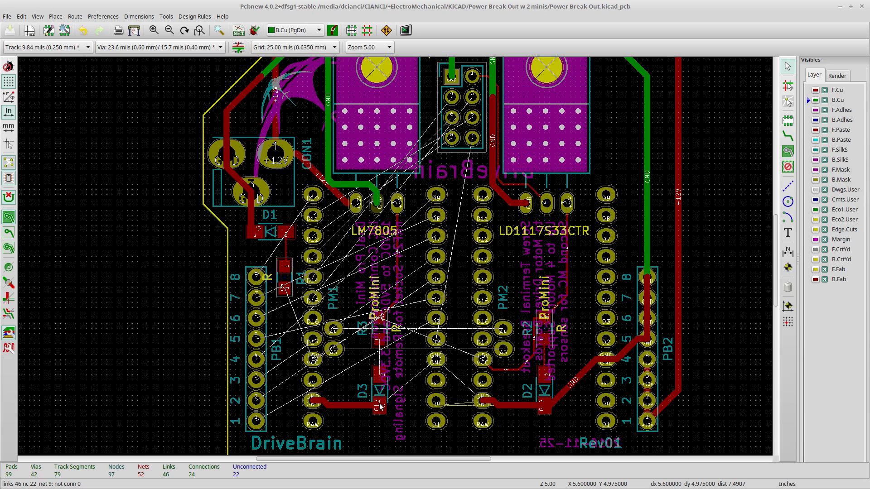
{"action": "key", "text": "x"}
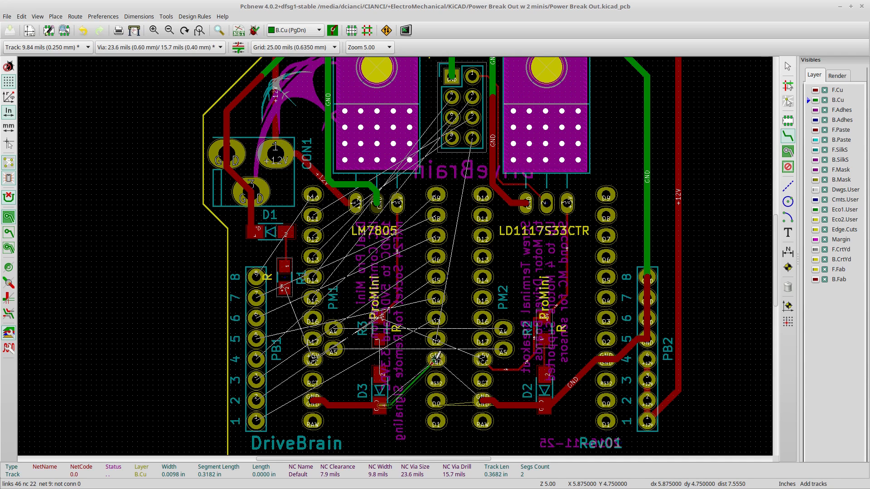
{"action": "key", "text": "Escape"}
Inspect the remaining unrouted connections around D3, the ProMini pads and the regulators across the board.
{"action": "scroll", "coordinate": [388, 276], "scroll_direction": "down", "scroll_amount": 1}
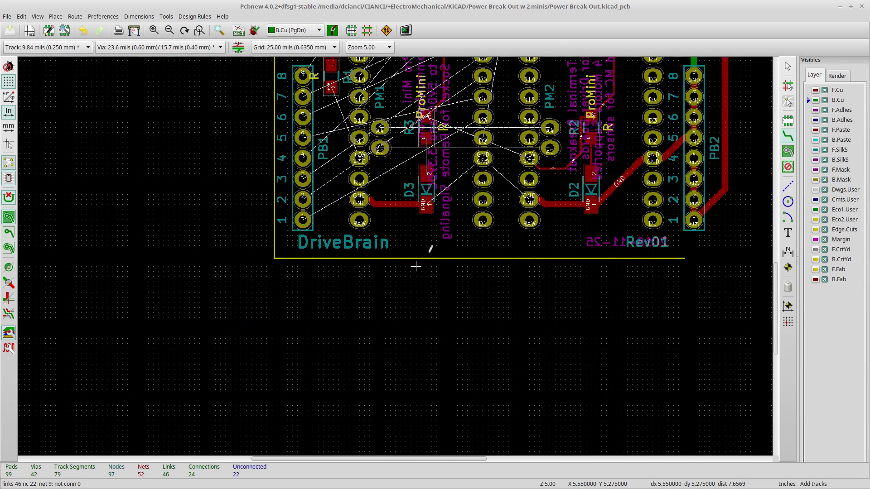
{"action": "scroll", "coordinate": [436, 197], "scroll_direction": "down", "scroll_amount": 1}
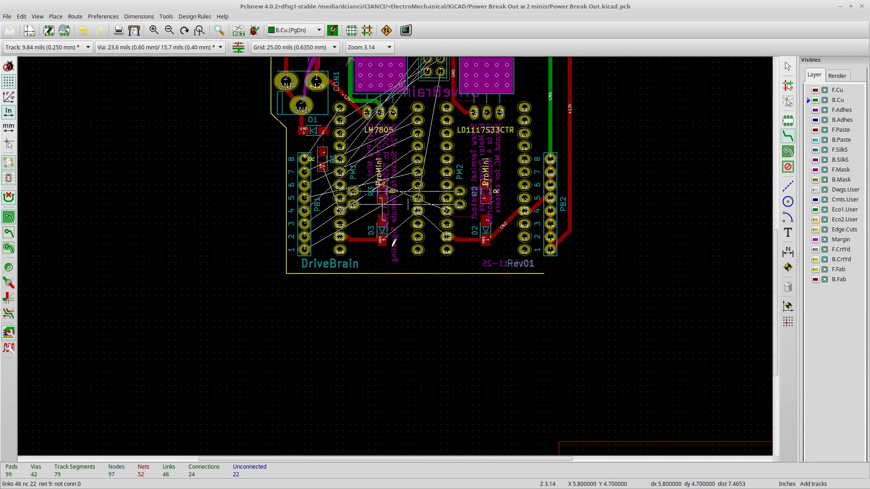
{"action": "scroll", "coordinate": [407, 203], "scroll_direction": "up", "scroll_amount": 2}
{"action": "scroll", "coordinate": [367, 289], "scroll_direction": "up", "scroll_amount": 1}
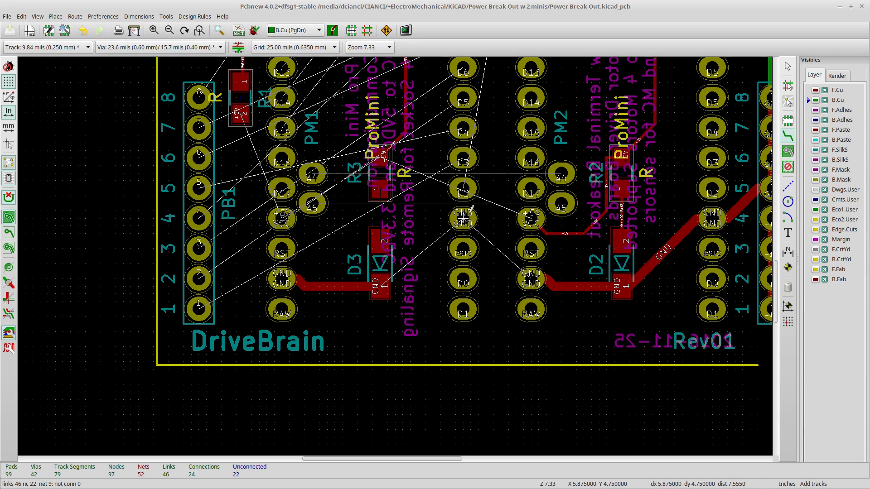
{"action": "scroll", "coordinate": [372, 270], "scroll_direction": "down", "scroll_amount": 4}
{"action": "scroll", "coordinate": [387, 215], "scroll_direction": "up", "scroll_amount": 4}
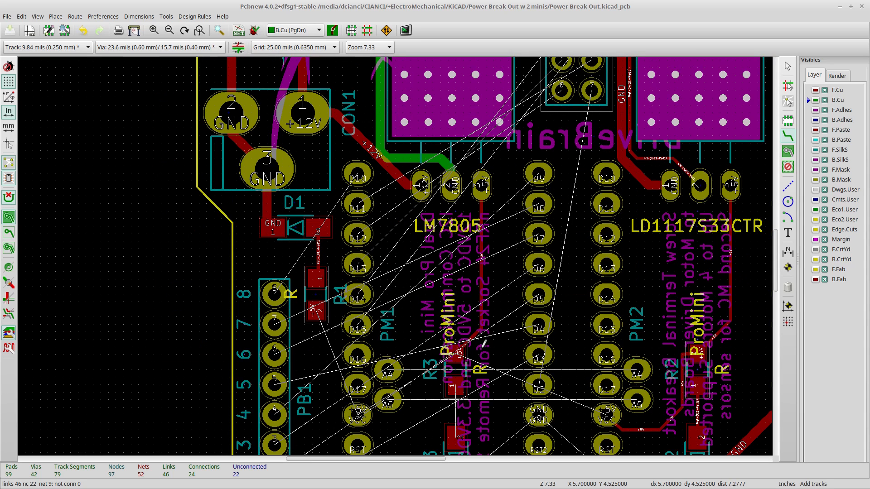
{"action": "scroll", "coordinate": [397, 251], "scroll_direction": "down", "scroll_amount": 2}
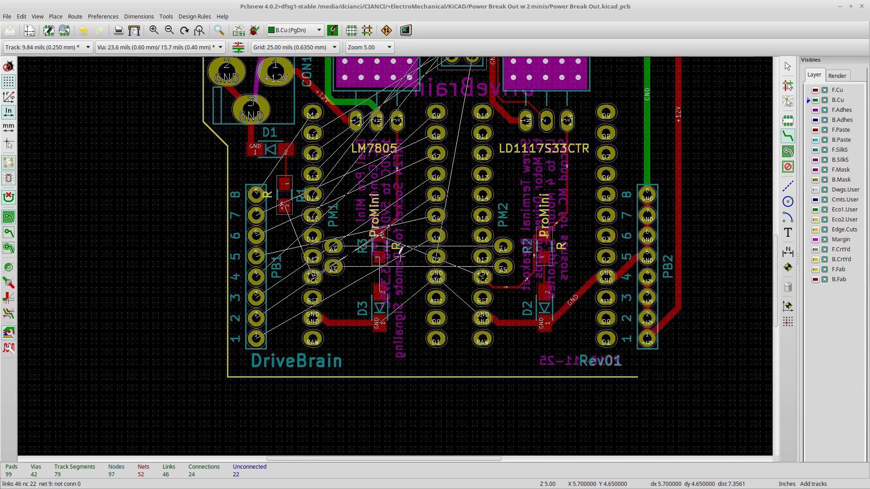
{"action": "scroll", "coordinate": [404, 197], "scroll_direction": "up", "scroll_amount": 6, "text": "shift"}
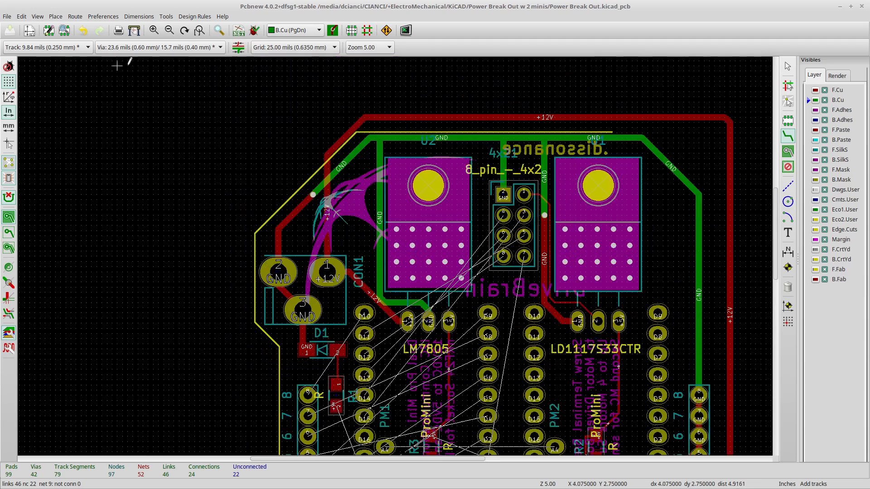
{"action": "scroll", "coordinate": [341, 236], "scroll_direction": "left", "scroll_amount": 3, "text": "ctrl"}
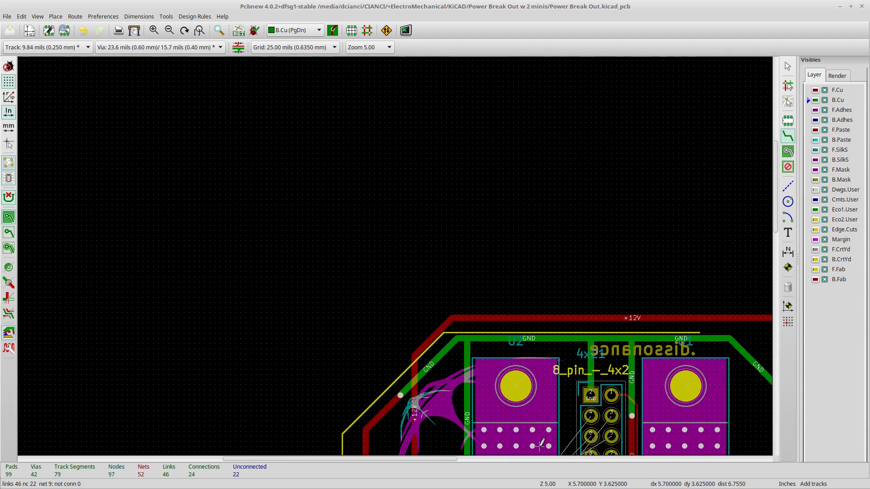
{"action": "key", "text": "F4"}
{"action": "scroll", "coordinate": [395, 262], "scroll_direction": "down", "scroll_amount": 3, "text": "shift"}
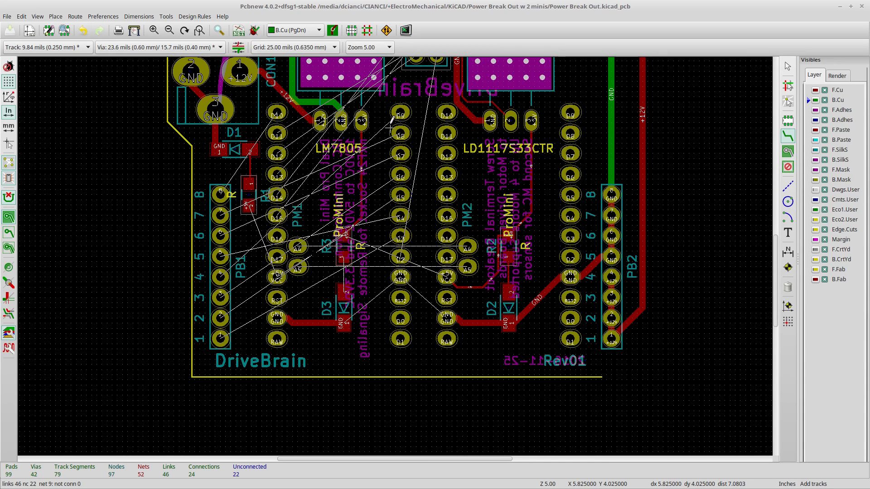
{"action": "key", "text": "Escape"}
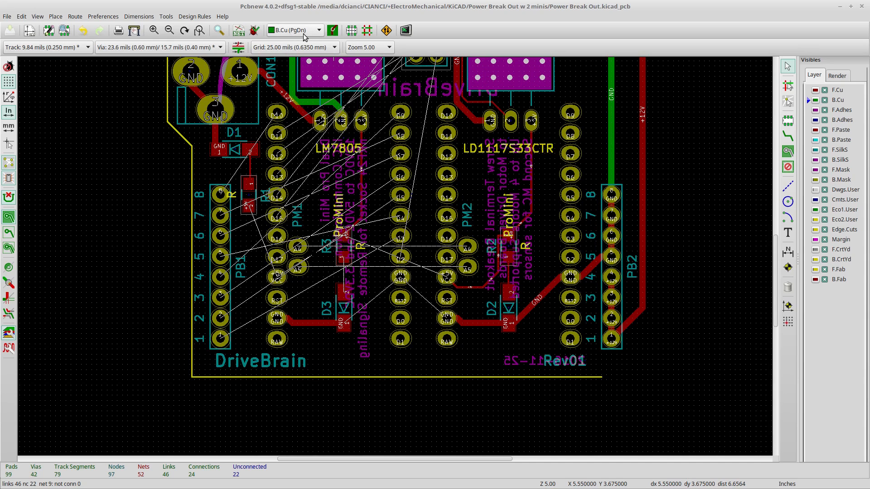
Route a 30 mil GND track from D3's pad 1 on F.Cu, through a via to B.Cu, up to PM1's opposite GND pad.
{"action": "left_click", "coordinate": [317, 32]}
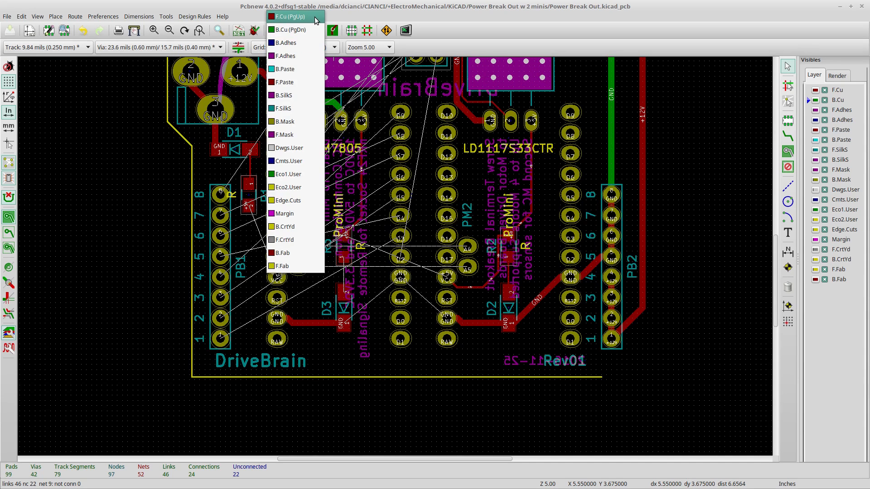
{"action": "left_click", "coordinate": [299, 19]}
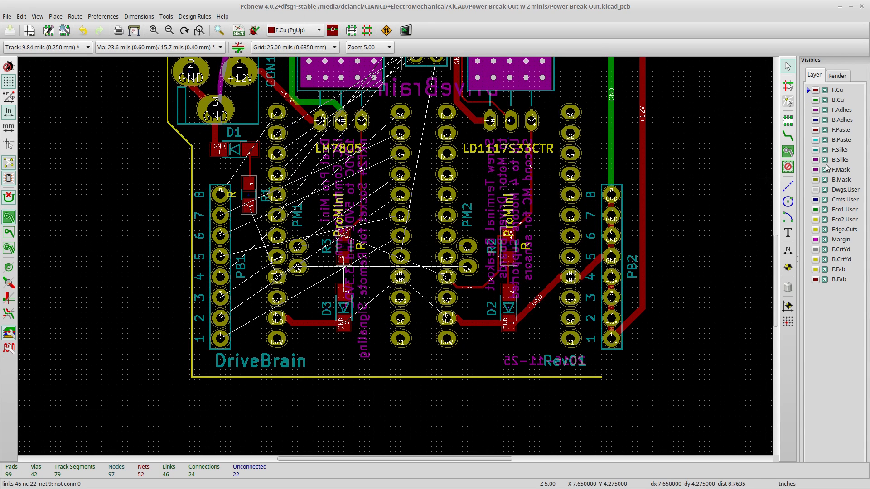
{"action": "left_click", "coordinate": [787, 136]}
{"action": "scroll", "coordinate": [379, 295], "scroll_direction": "up", "scroll_amount": 1}
{"action": "scroll", "coordinate": [361, 320], "scroll_direction": "up", "scroll_amount": 1}
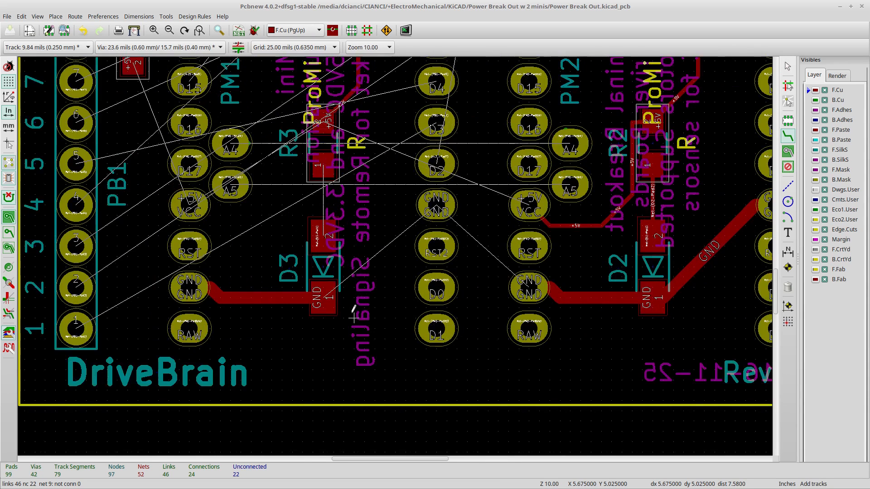
{"action": "left_click", "coordinate": [325, 295]}
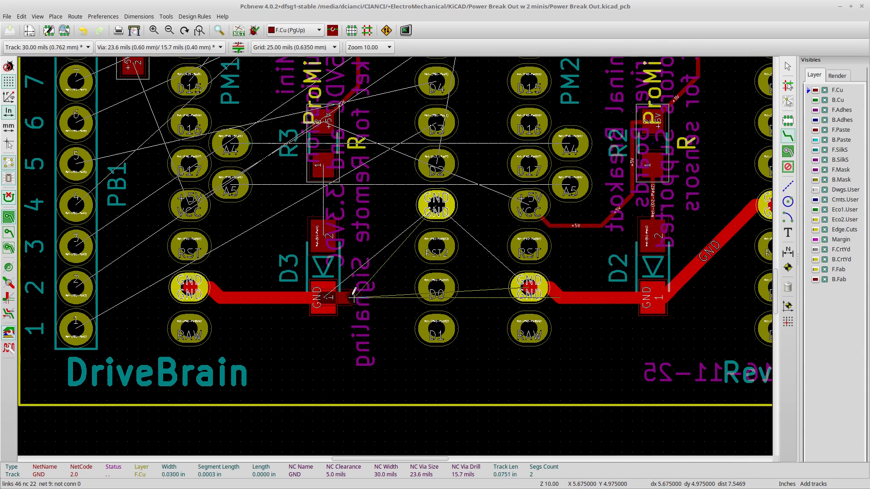
{"action": "key", "text": "v"}
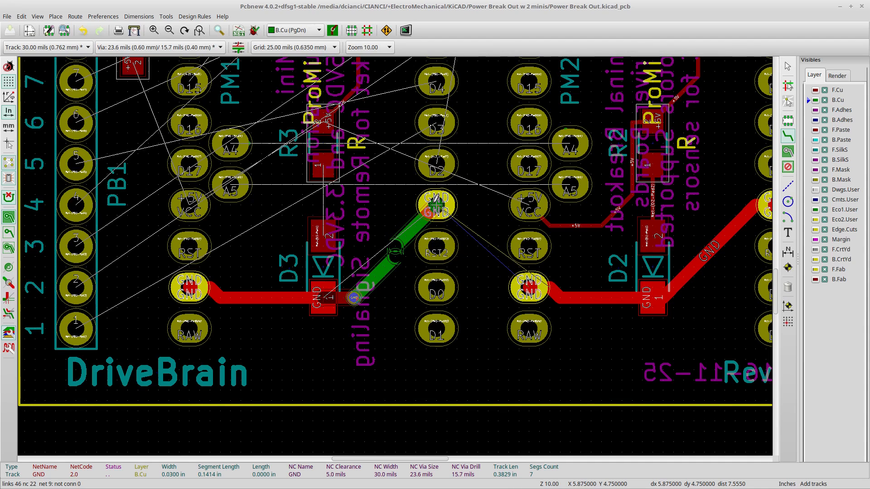
{"action": "left_click", "coordinate": [436, 206]}
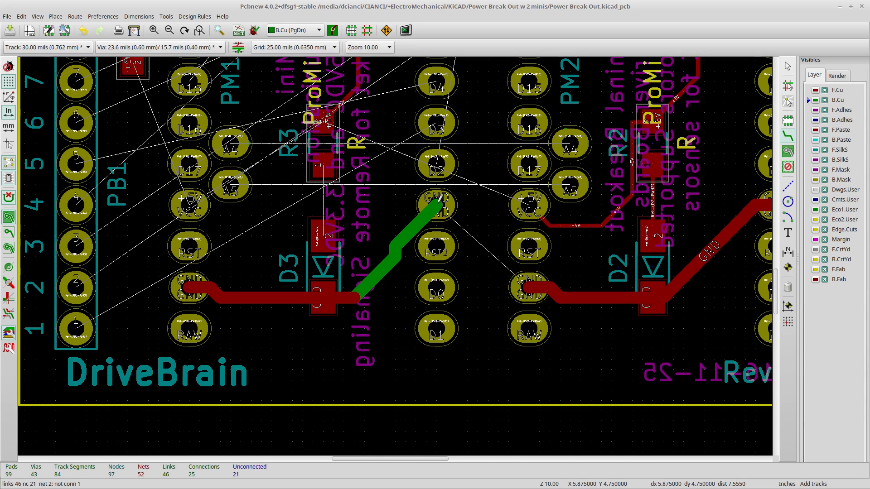
Route a 30 mil B.Cu GND track from that PM1 GND pad diagonally down to PM2's GND pad beside RAW.
{"action": "left_click", "coordinate": [439, 201]}
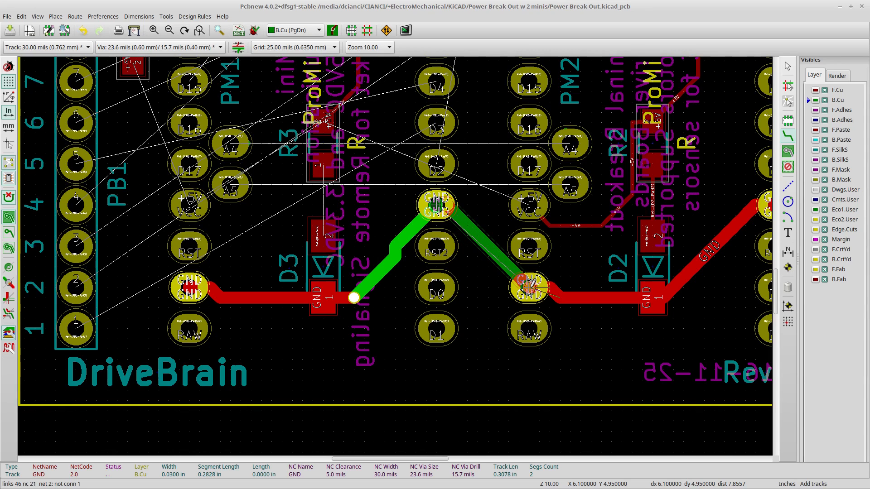
{"action": "left_click", "coordinate": [529, 286]}
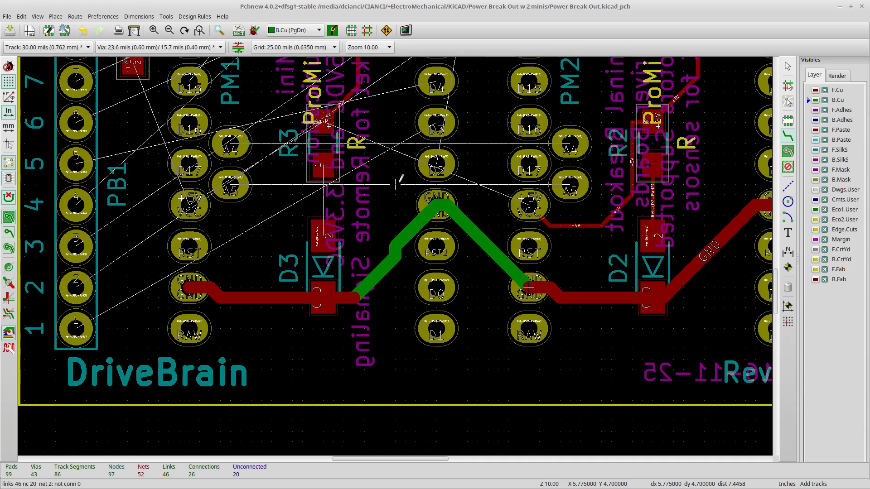
{"action": "scroll", "coordinate": [389, 268], "scroll_direction": "down", "scroll_amount": 1}
{"action": "scroll", "coordinate": [387, 270], "scroll_direction": "down", "scroll_amount": 1}
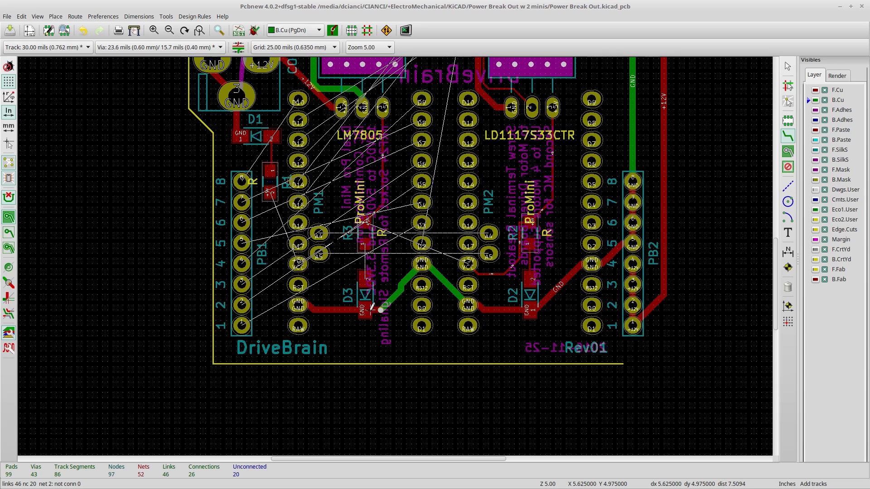
Review the net classes' clearances, track widths and via sizes in the Design Rules Editor and close it.
{"action": "left_click", "coordinate": [197, 17]}
{"action": "left_click", "coordinate": [199, 28]}
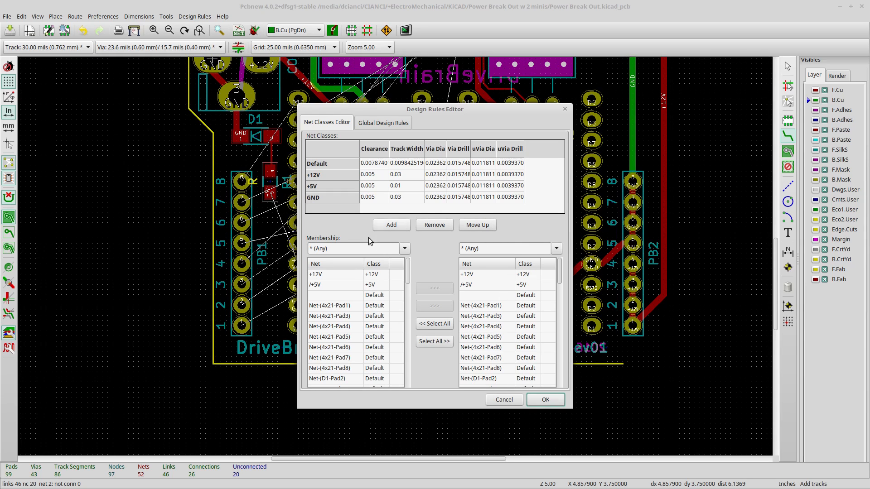
{"action": "left_click_drag", "start_coordinate": [433, 112], "coordinate": [416, 89]}
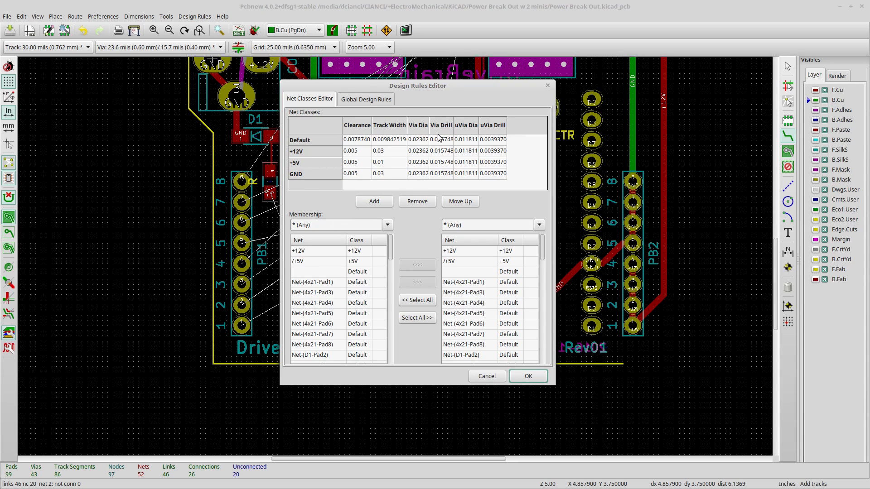
{"action": "left_click", "coordinate": [528, 376]}
Route 9.84 mil tracks from PB1 pads 1, 2 and 3 along the board's lower edge to PM1's D3, D5 and D6 pads.
{"action": "key", "text": "Page_Up"}
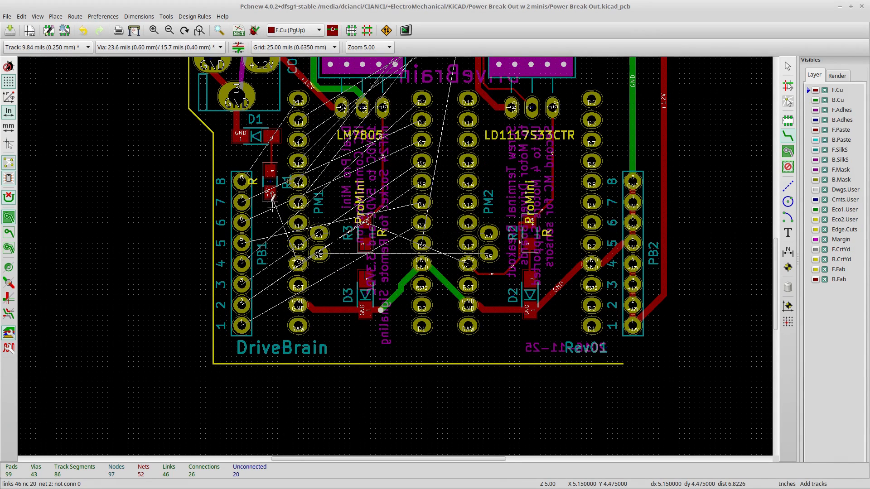
{"action": "left_click", "coordinate": [270, 192]}
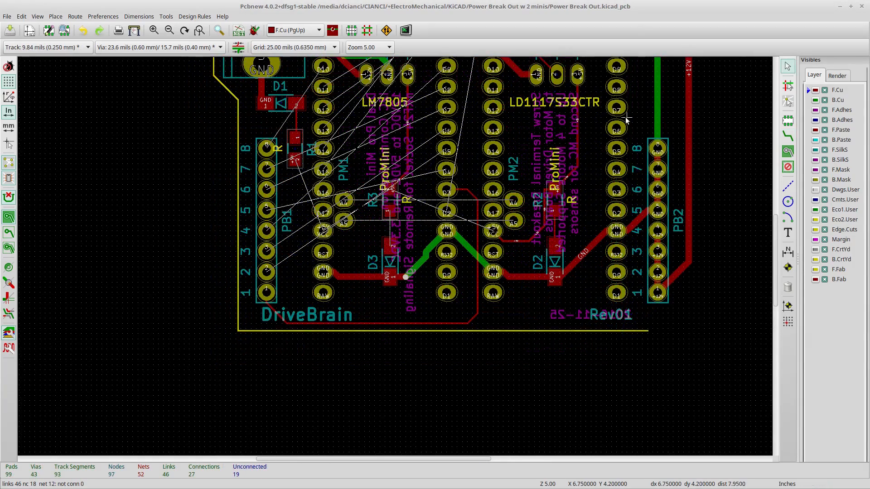
{"action": "left_click", "coordinate": [787, 135]}
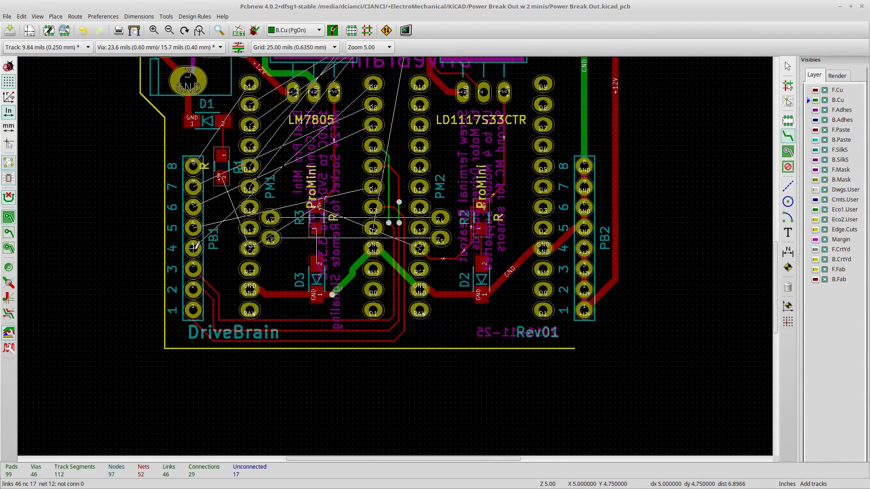
Route PB1 pads 4 and 5, starting on F.Cu and using vias to B.Cu, to PM1's D9 and D4 pads.
{"action": "left_click", "coordinate": [296, 30]}
{"action": "left_click", "coordinate": [299, 17]}
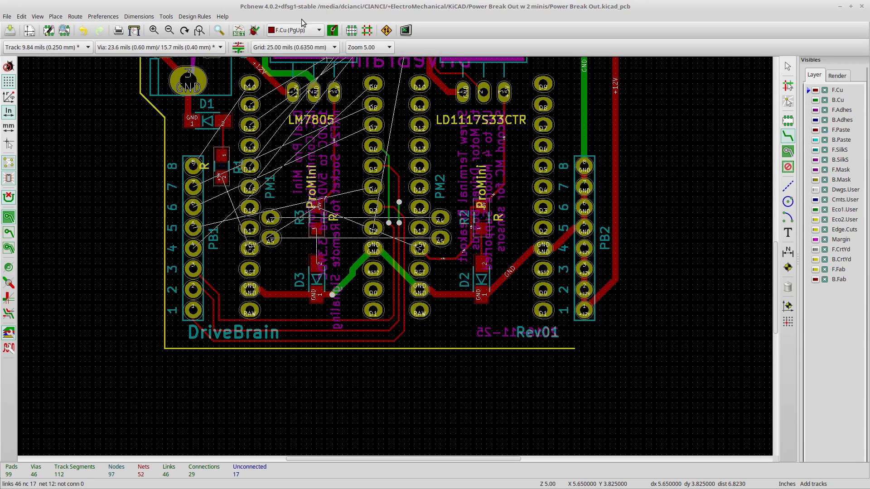
{"action": "left_click", "coordinate": [193, 225]}
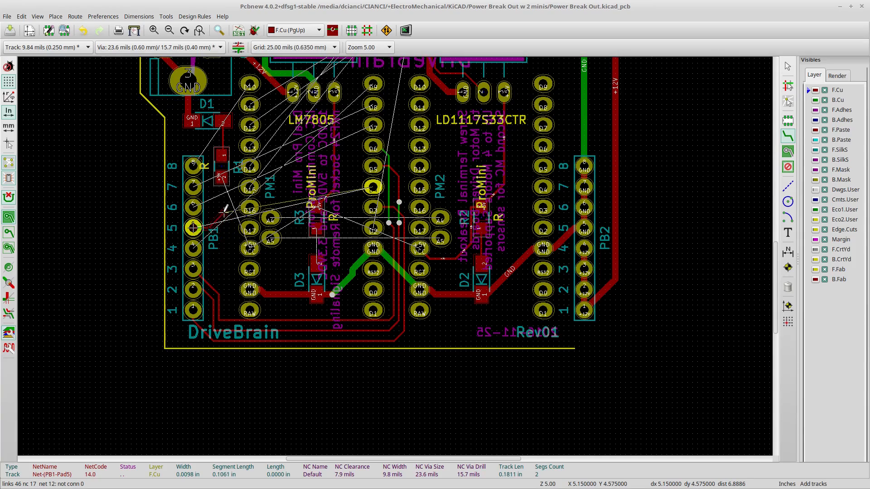
{"action": "key", "text": "Escape"}
{"action": "key", "text": "Escape"}
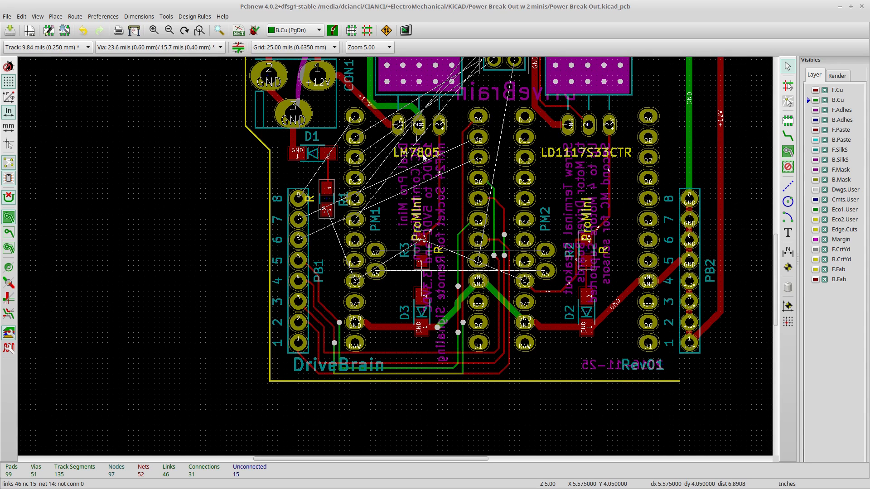
{"action": "middle_click_drag", "start_coordinate": [396, 137], "coordinate": [401, 213]}
{"action": "middle_click_drag", "start_coordinate": [406, 220], "coordinate": [406, 223]}
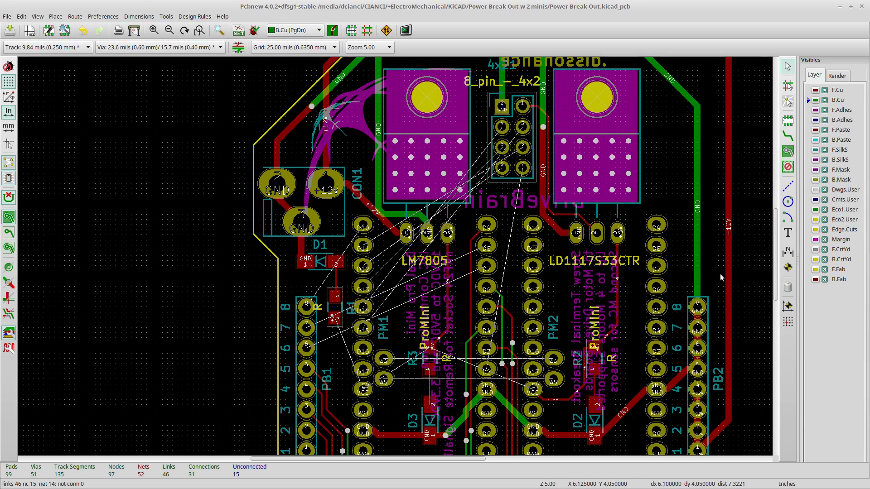
Delete the F.Cu +12V track segments between CON1's +12V pad and the LM7805's pad 1.
{"action": "left_click", "coordinate": [787, 287]}
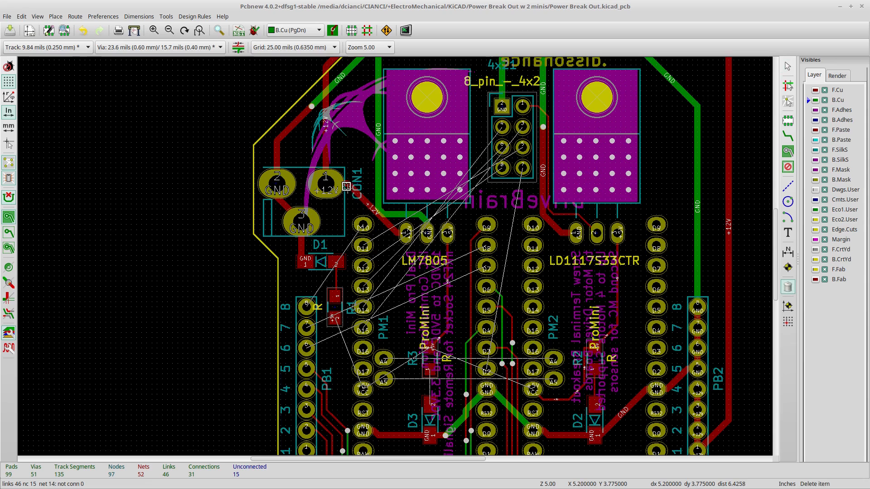
{"action": "left_click", "coordinate": [367, 204]}
{"action": "left_click", "coordinate": [398, 238]}
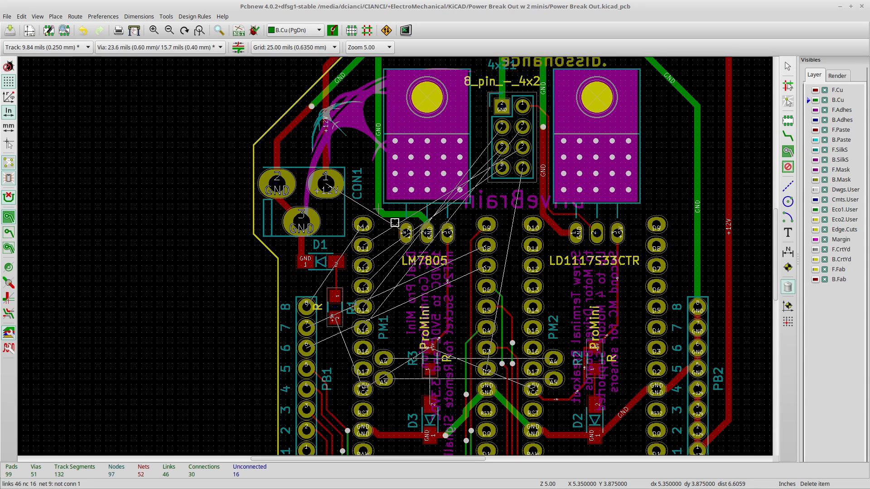
Route a 30 mil B.Cu +12V track from the LM7805's pad 1 to CON1's +12V pad.
{"action": "left_click", "coordinate": [787, 136]}
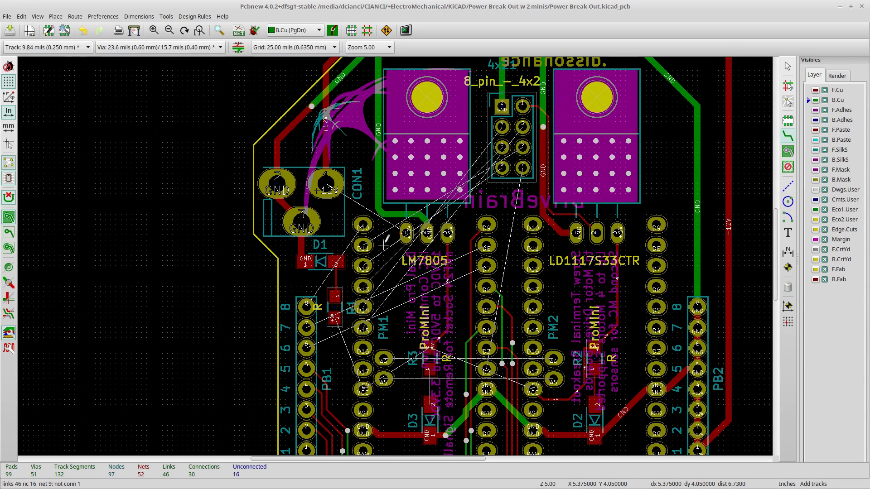
{"action": "left_click", "coordinate": [406, 233]}
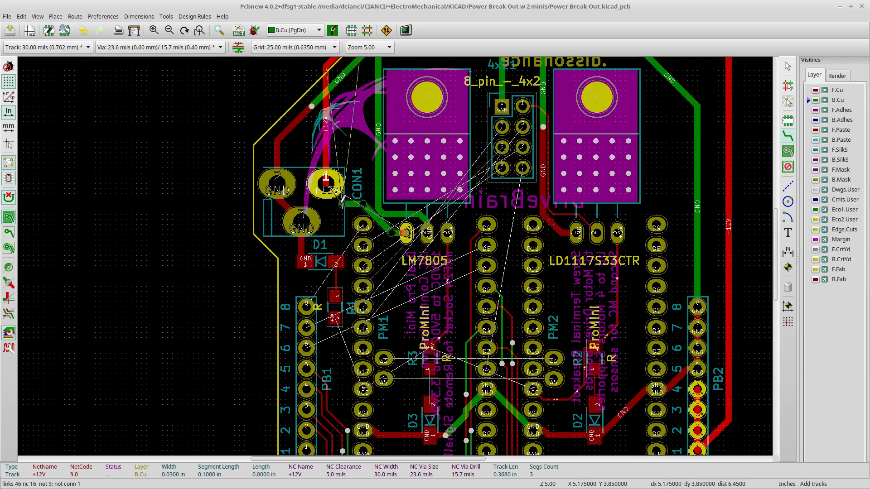
{"action": "left_click", "coordinate": [325, 181]}
{"action": "scroll", "coordinate": [388, 222], "scroll_direction": "down", "scroll_amount": 1}
{"action": "scroll", "coordinate": [443, 271], "scroll_direction": "up", "scroll_amount": 3}
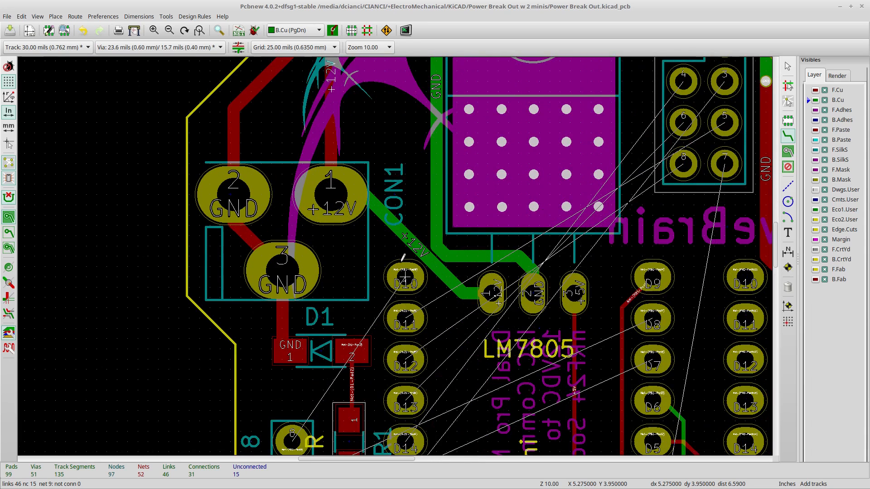
{"action": "scroll", "coordinate": [397, 250], "scroll_direction": "up", "scroll_amount": 2}
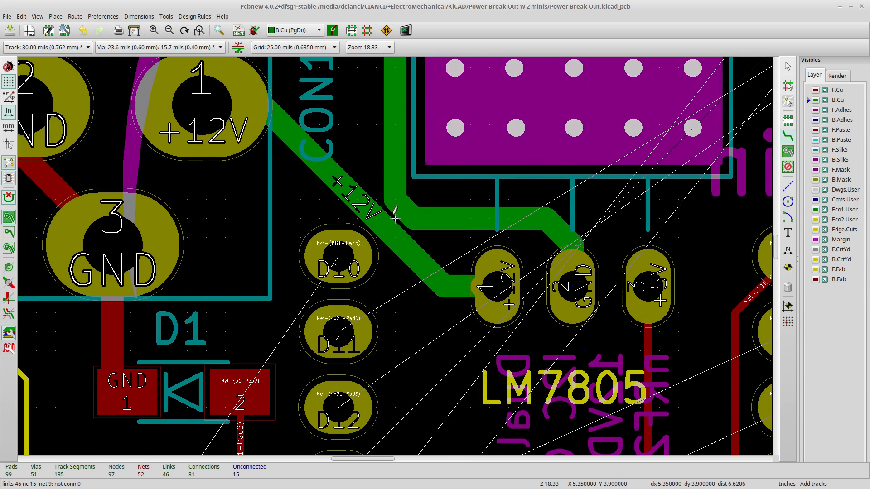
{"action": "scroll", "coordinate": [396, 252], "scroll_direction": "down", "scroll_amount": 1}
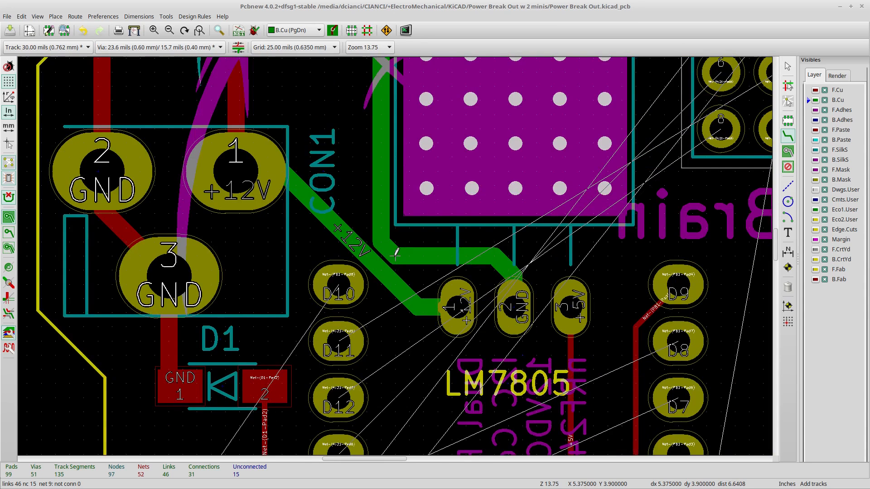
{"action": "scroll", "coordinate": [396, 253], "scroll_direction": "down", "scroll_amount": 1}
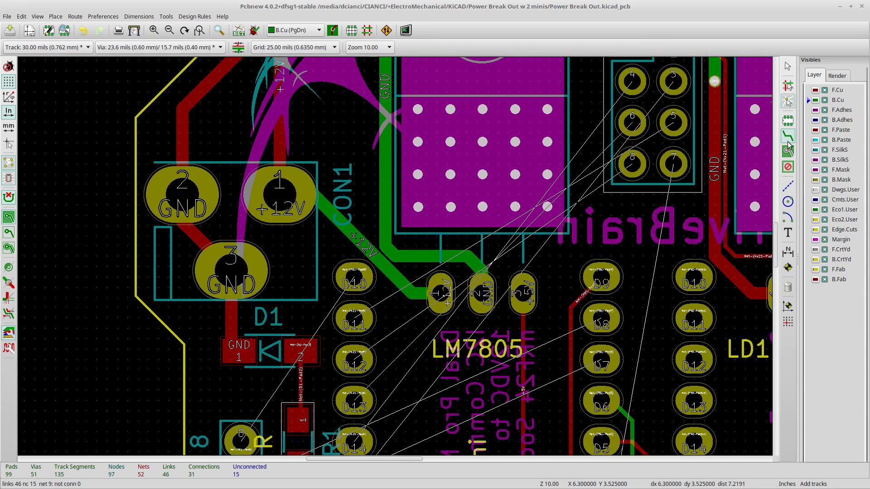
Delete the B.Cu GND track segments leading down and across to the LM7805's GND pad.
{"action": "left_click", "coordinate": [788, 287]}
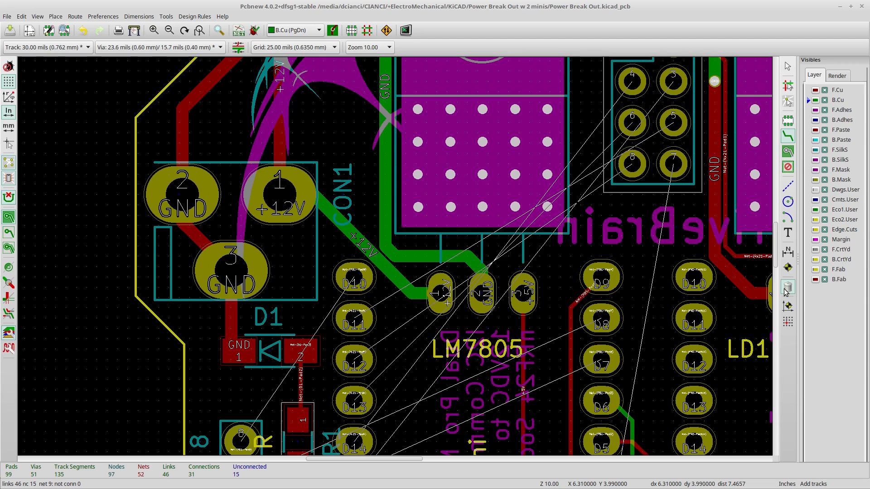
{"action": "left_click", "coordinate": [422, 256]}
{"action": "left_click", "coordinate": [498, 274]}
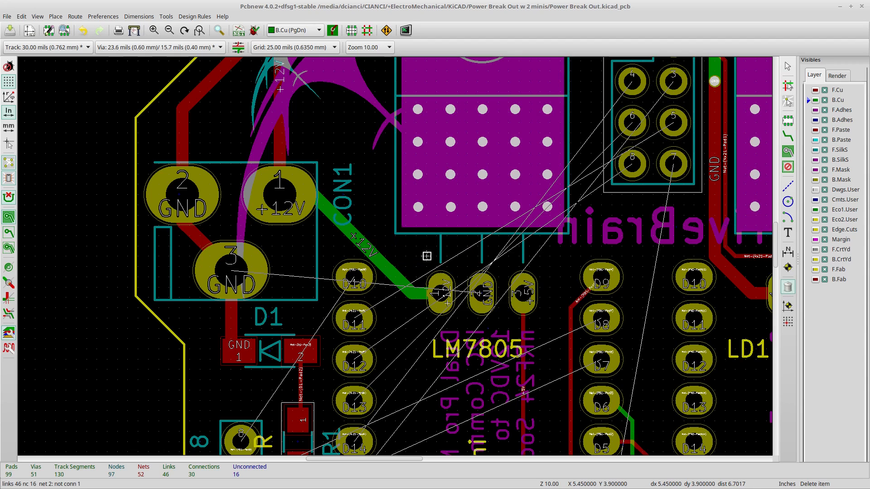
Route a 30 mil B.Cu GND track from the LM7805's GND pad, close below and beside U2, to the upper GND track.
{"action": "left_click", "coordinate": [787, 136]}
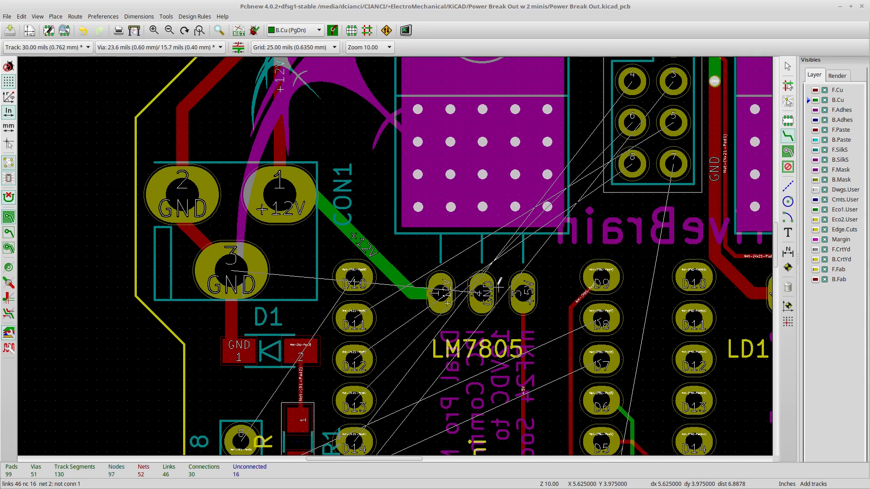
{"action": "left_click", "coordinate": [482, 289]}
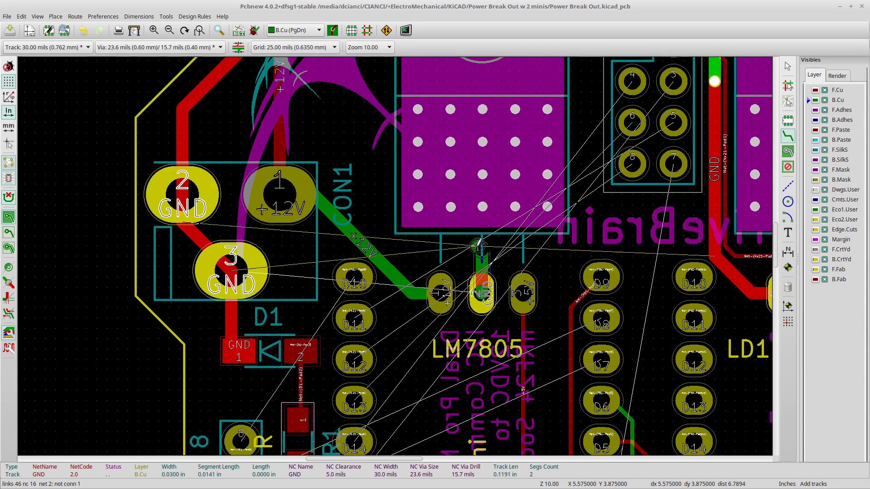
{"action": "left_click", "coordinate": [478, 247]}
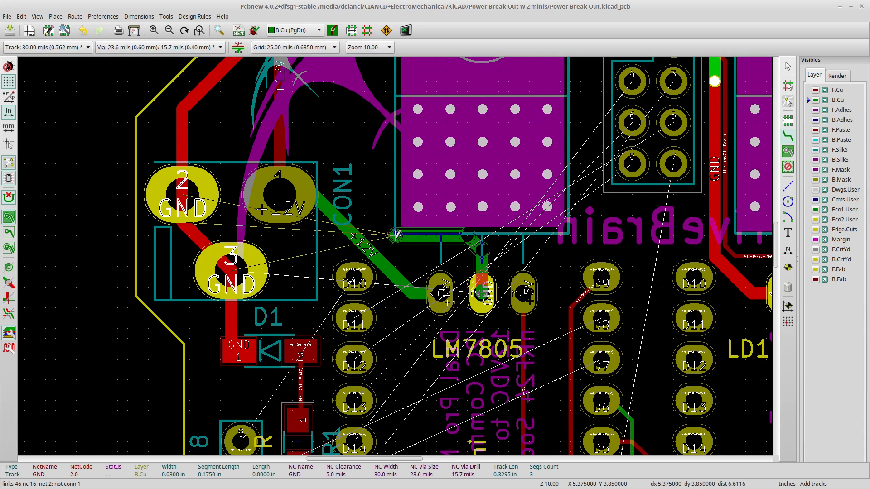
{"action": "left_click", "coordinate": [397, 234]}
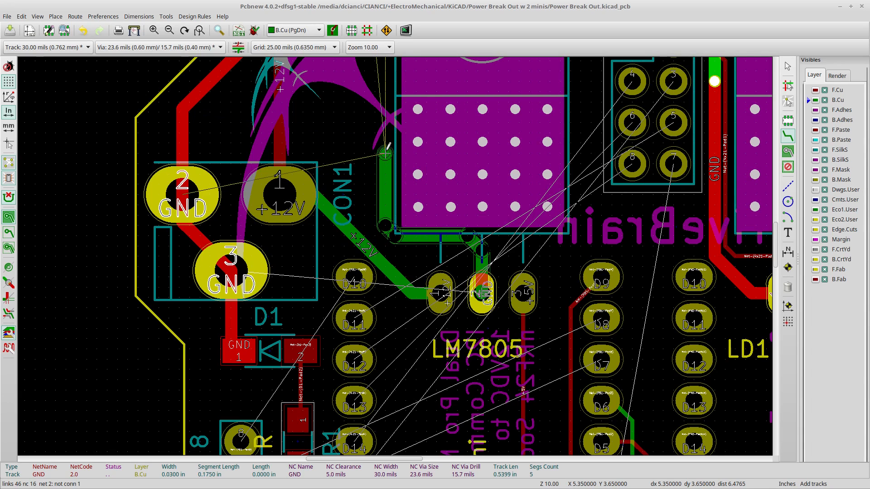
{"action": "scroll", "coordinate": [396, 249], "scroll_direction": "down", "scroll_amount": 1}
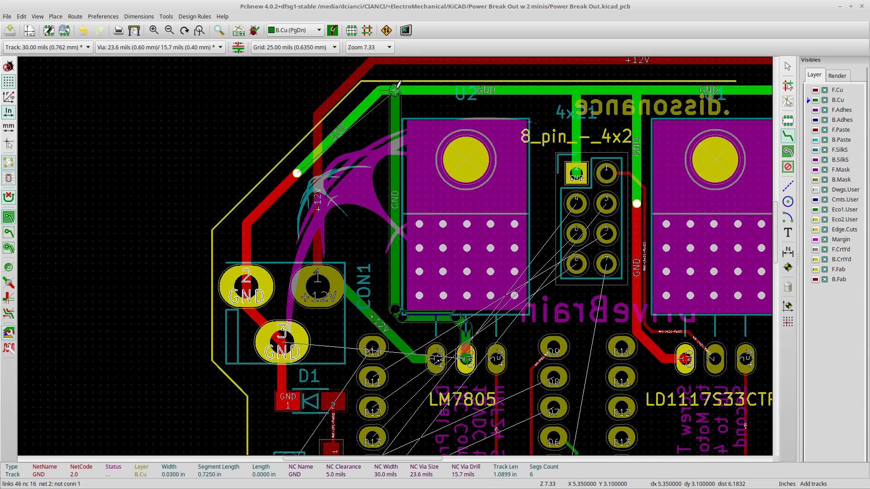
{"action": "double_click", "coordinate": [397, 92]}
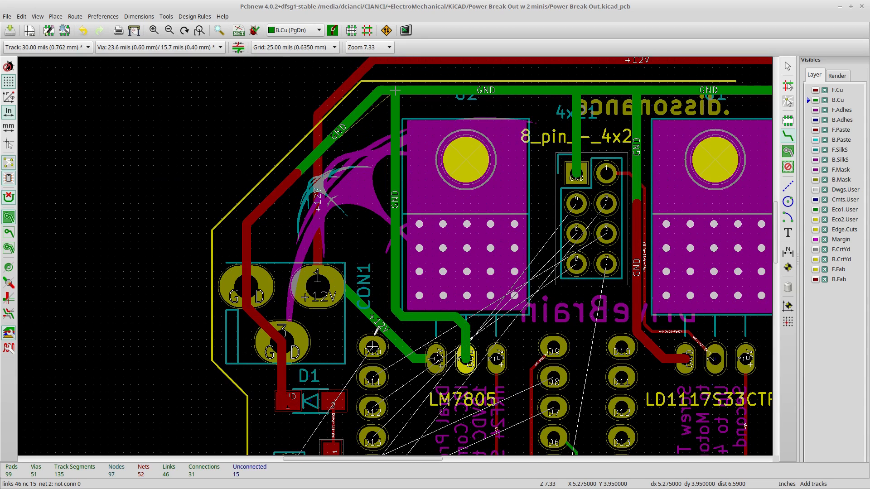
{"action": "scroll", "coordinate": [391, 345], "scroll_direction": "down", "scroll_amount": 1}
{"action": "scroll", "coordinate": [389, 345], "scroll_direction": "up", "scroll_amount": 1}
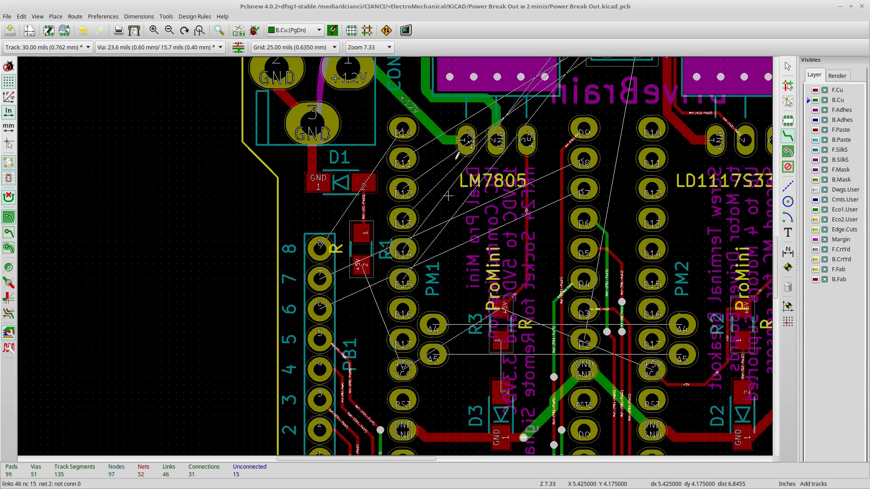
{"action": "middle_click_drag", "start_coordinate": [439, 113], "coordinate": [485, 242]}
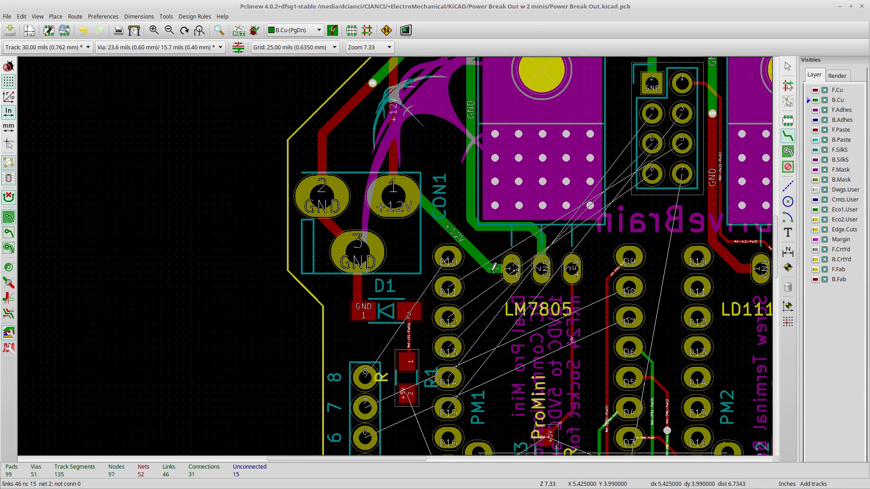
{"action": "key", "text": "Escape"}
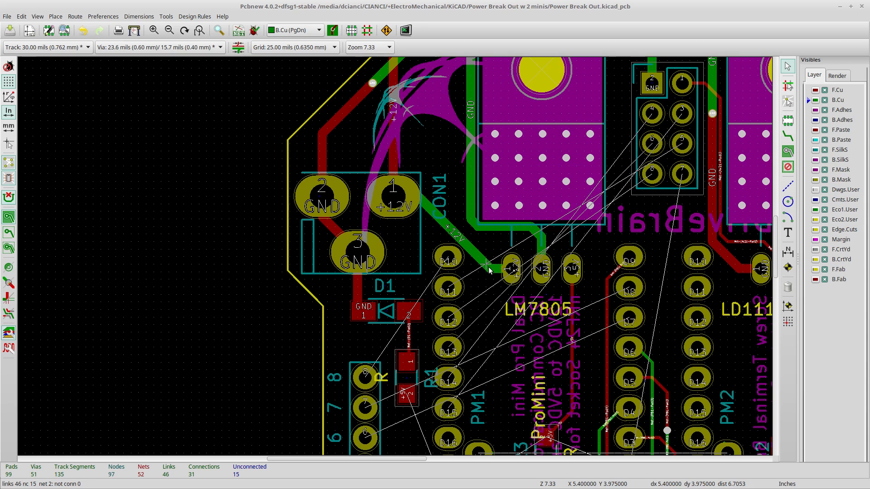
{"action": "left_click", "coordinate": [488, 269]}
{"action": "left_click", "coordinate": [498, 287]}
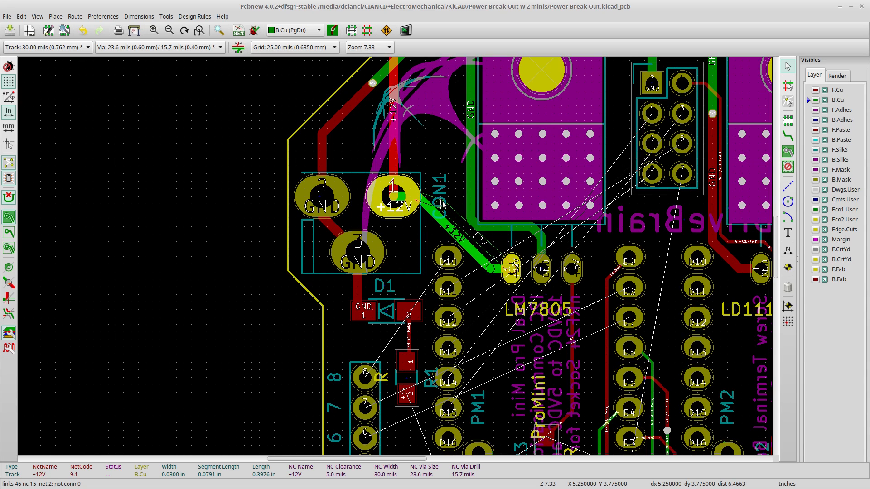
{"action": "key", "text": "Escape"}
Delete the B.Cu +12V track segments between CON1 and the LM7805.
{"action": "left_click", "coordinate": [788, 287]}
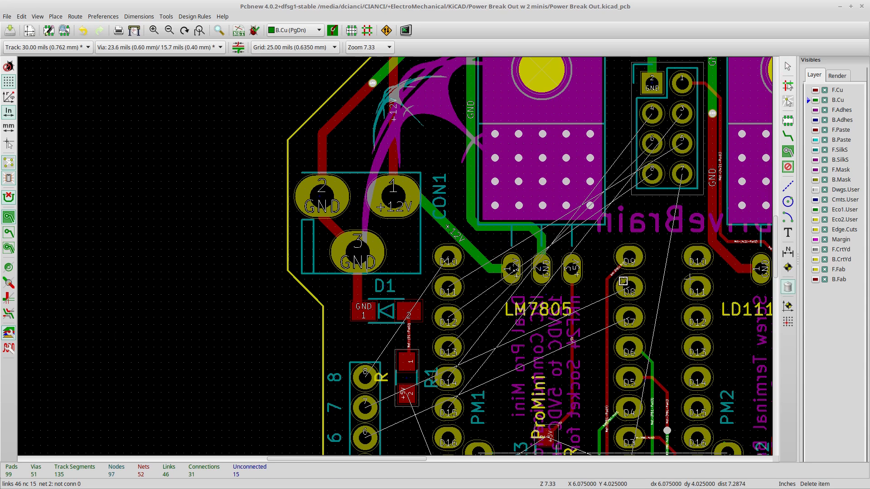
{"action": "left_click", "coordinate": [470, 250]}
{"action": "left_click", "coordinate": [521, 283]}
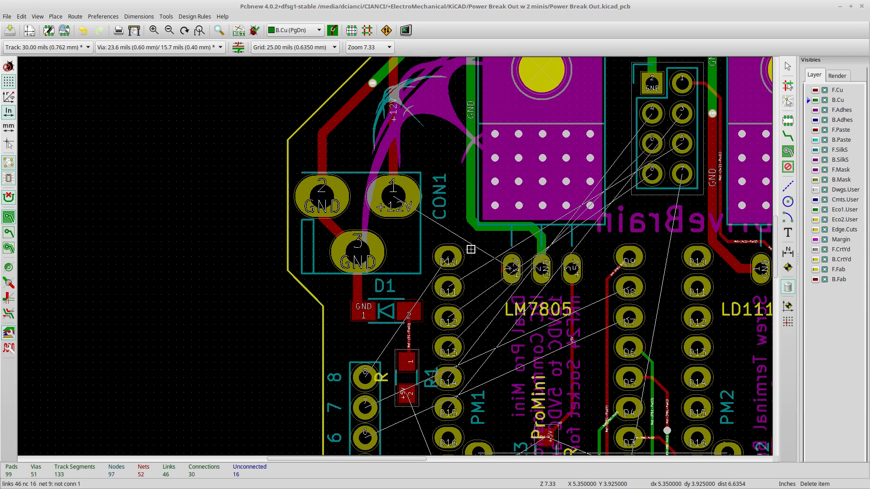
Reroute the 30 mil B.Cu +12V track from the LM7805's pad 1 to CON1's +12V pad with a short horizontal jog above D10.
{"action": "left_click", "coordinate": [788, 135]}
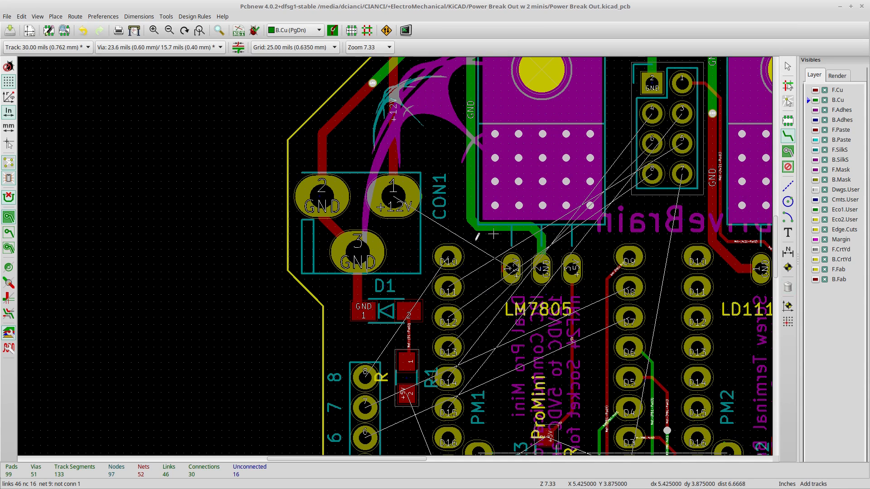
{"action": "left_click", "coordinate": [512, 267]}
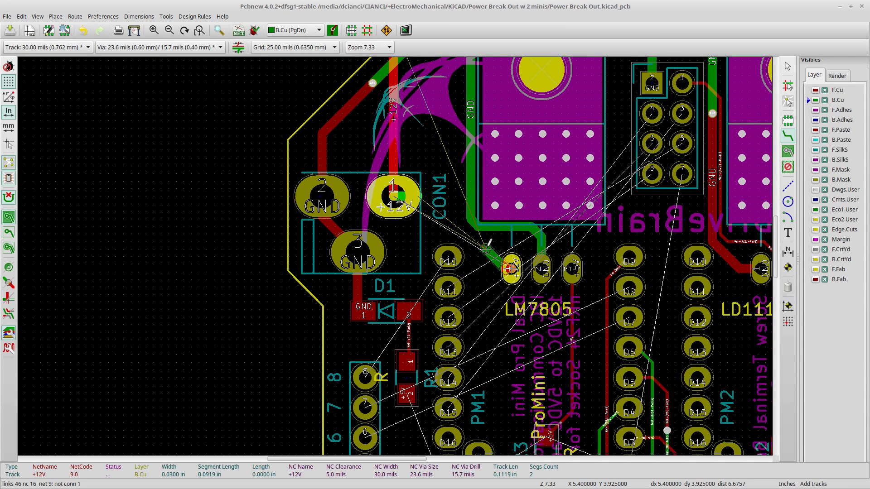
{"action": "left_click", "coordinate": [486, 241]}
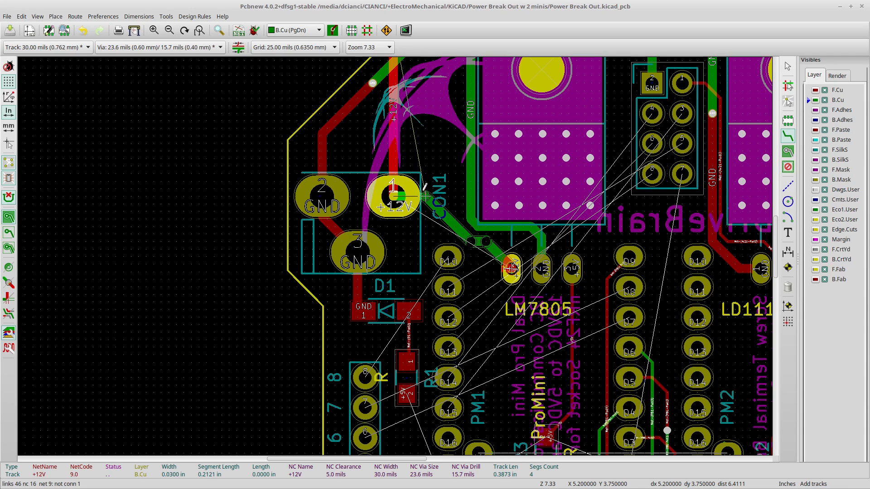
{"action": "left_click", "coordinate": [393, 194]}
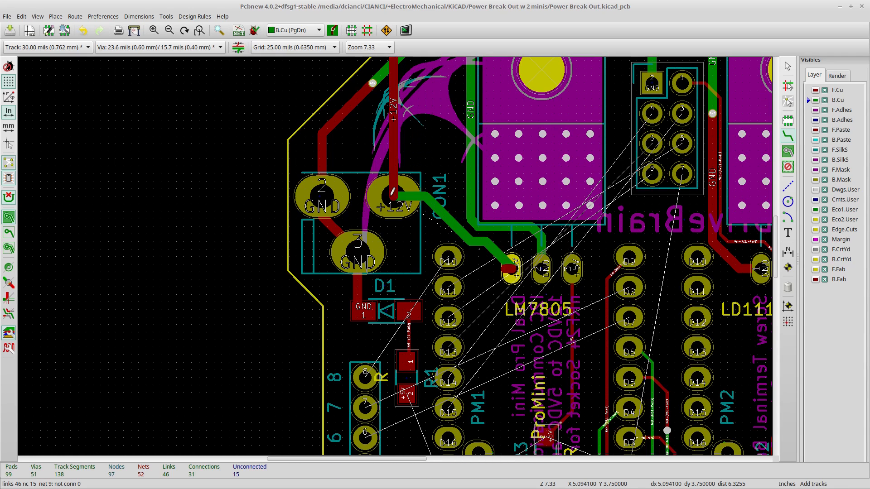
{"action": "scroll", "coordinate": [462, 262], "scroll_direction": "up", "scroll_amount": 1}
{"action": "scroll", "coordinate": [395, 256], "scroll_direction": "up", "scroll_amount": 1}
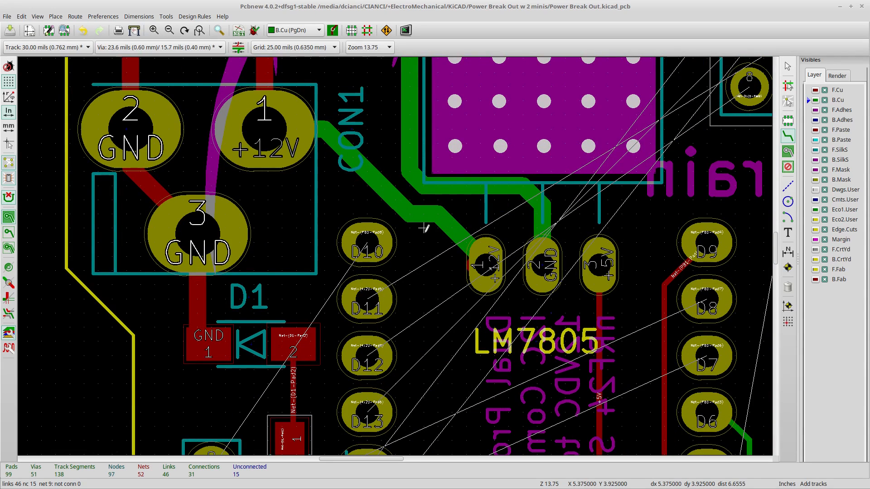
{"action": "scroll", "coordinate": [395, 256], "scroll_direction": "down", "scroll_amount": 1}
{"action": "scroll", "coordinate": [395, 256], "scroll_direction": "down", "scroll_amount": 1}
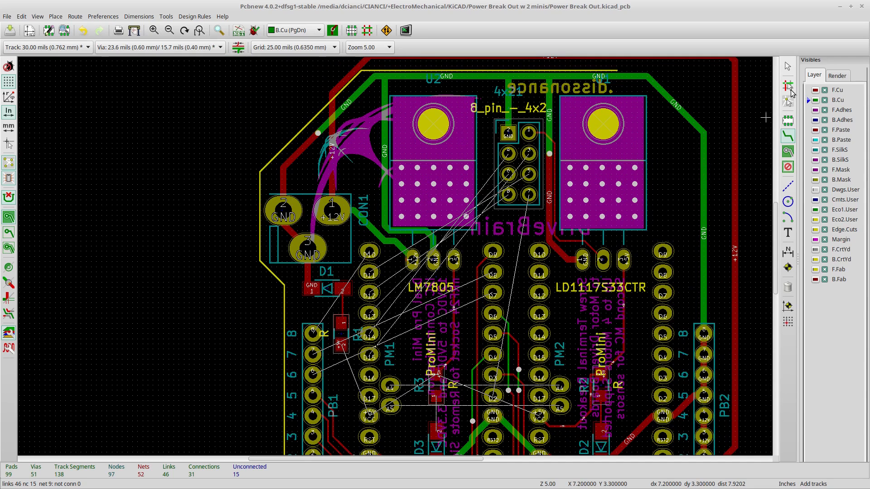
Make F.Cu the active layer and start routing a track from PB1 pad 6.
{"action": "left_click", "coordinate": [317, 30]}
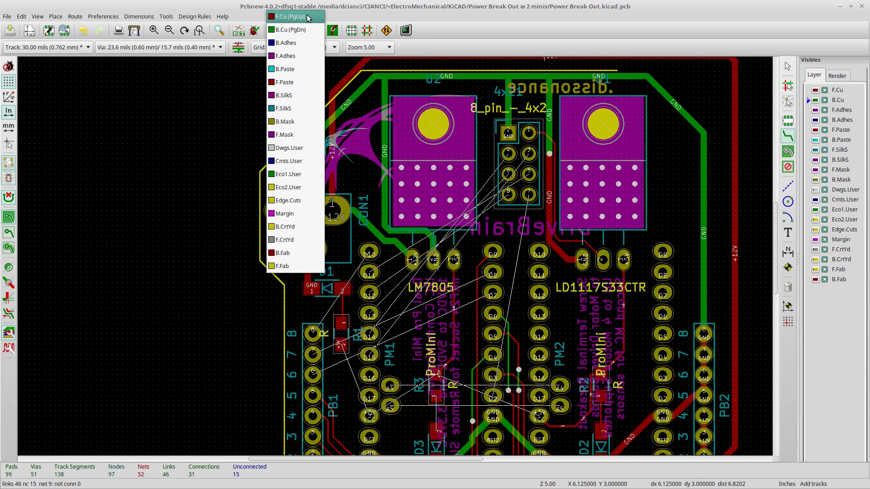
{"action": "left_click", "coordinate": [308, 18]}
{"action": "scroll", "coordinate": [421, 317], "scroll_direction": "down", "scroll_amount": 1}
{"action": "middle_click_drag", "start_coordinate": [425, 262], "coordinate": [412, 271]}
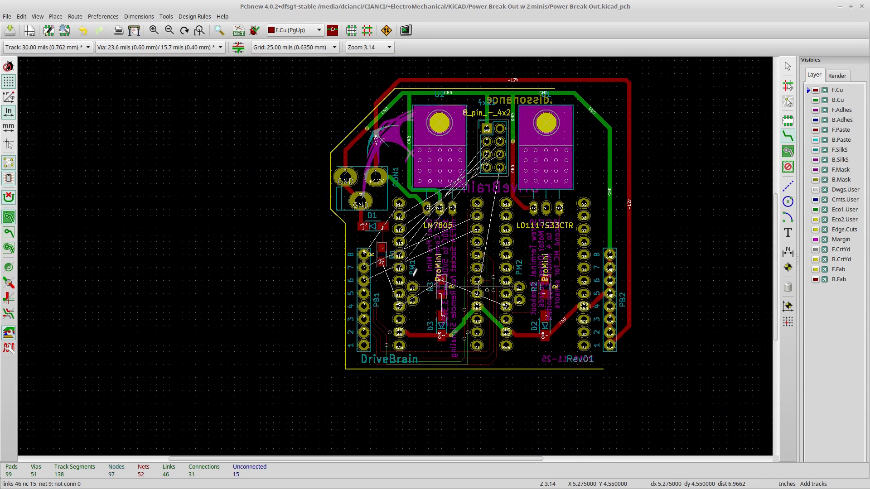
{"action": "left_click", "coordinate": [49, 30]}
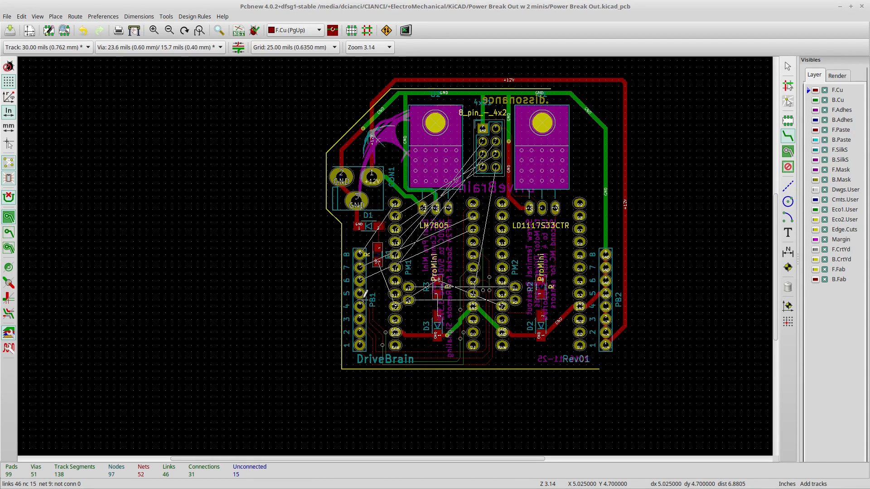
{"action": "scroll", "coordinate": [360, 293], "scroll_direction": "up", "scroll_amount": 1}
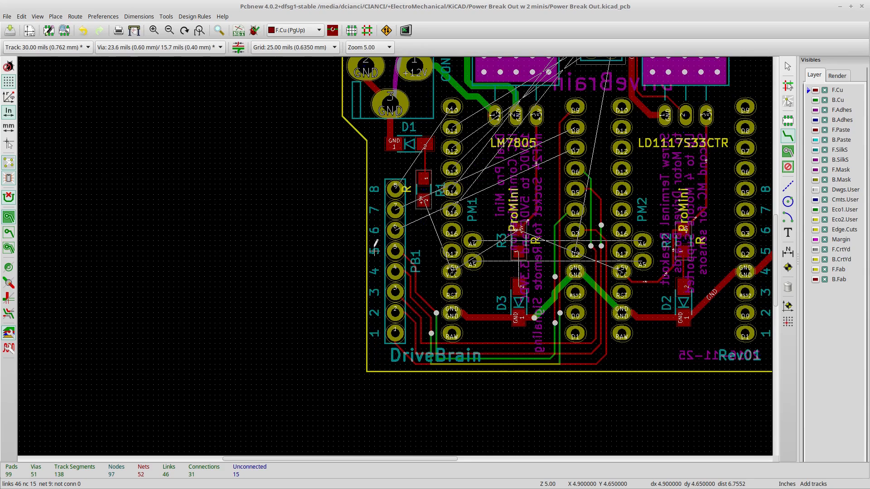
{"action": "left_click", "coordinate": [395, 229]}
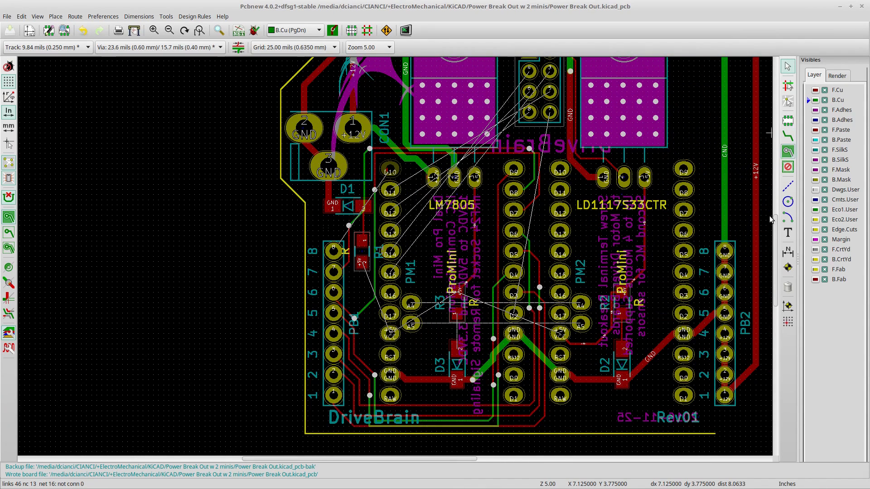
{"action": "left_click", "coordinate": [788, 286]}
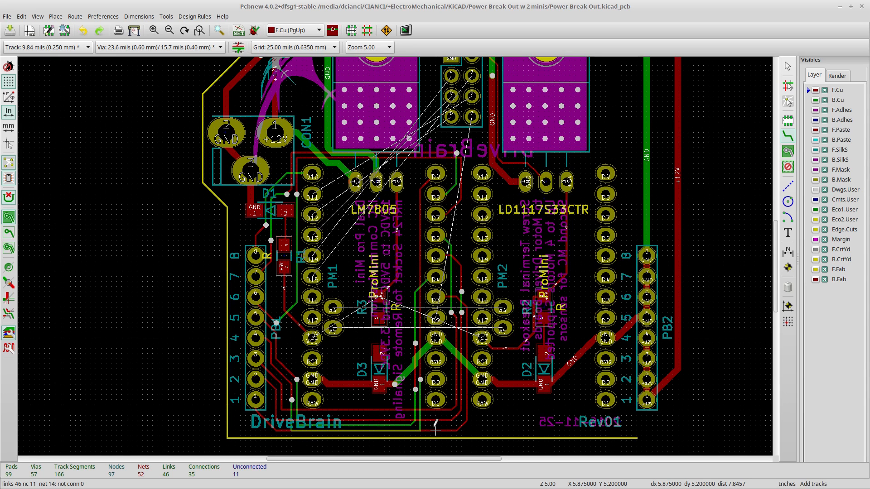
{"action": "scroll", "coordinate": [396, 251], "scroll_direction": "down", "scroll_amount": 1}
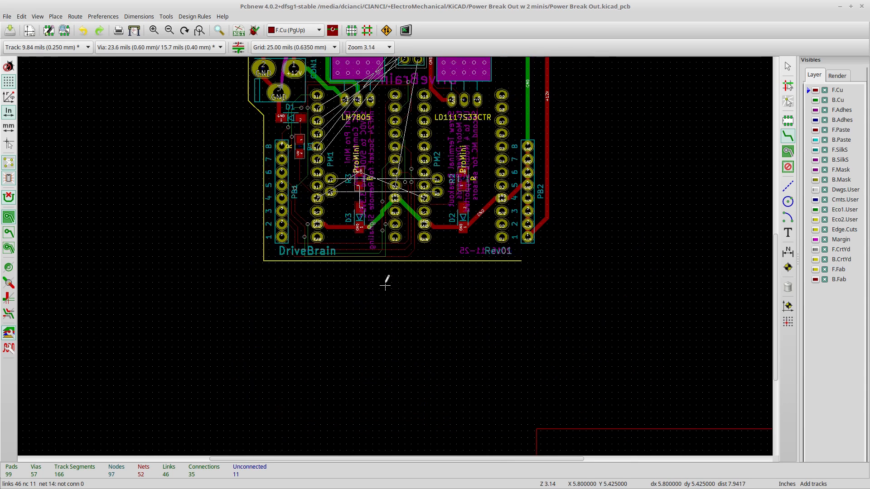
Continue the signal track routing along the board's lower edge below PM1.
{"action": "scroll", "coordinate": [394, 254], "scroll_direction": "up", "scroll_amount": 2}
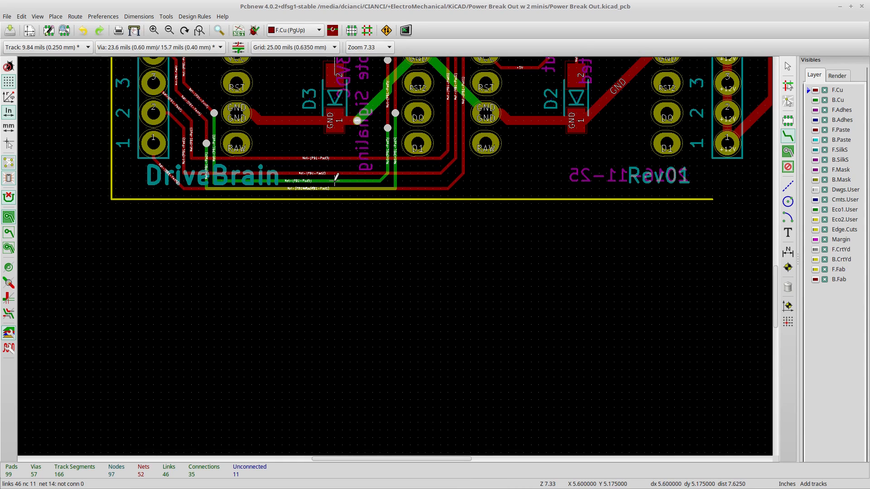
{"action": "left_click", "coordinate": [440, 173]}
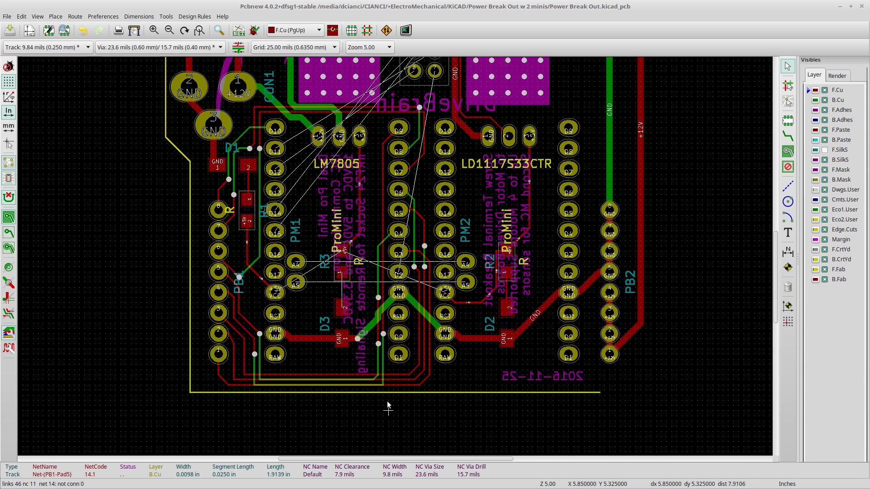
Reroute the vertical segment of the PB1 pad 5 track beside PM1's D2 to D4 pads on F.Cu, with a via near D4.
{"action": "scroll", "coordinate": [470, 189], "scroll_direction": "up", "scroll_amount": 3}
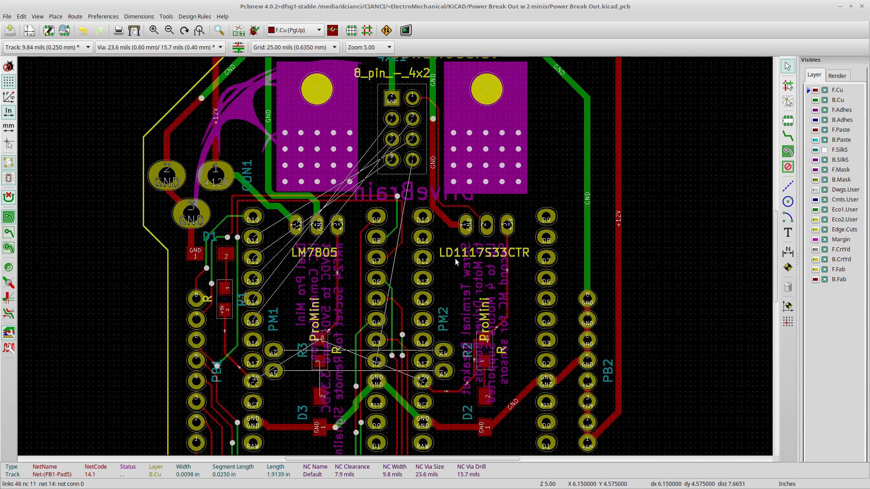
{"action": "middle_click_drag", "start_coordinate": [479, 257], "coordinate": [365, 94]}
{"action": "middle_click_drag", "start_coordinate": [415, 164], "coordinate": [526, 278]}
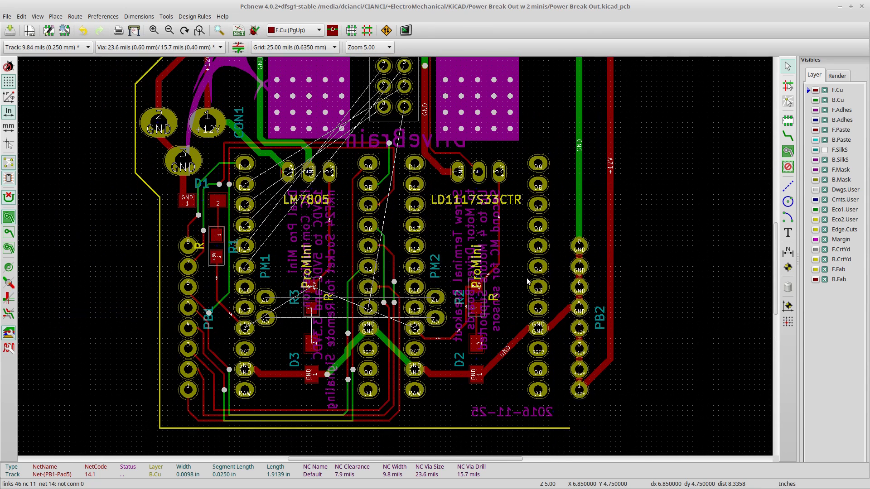
{"action": "middle_click_drag", "start_coordinate": [457, 203], "coordinate": [541, 205]}
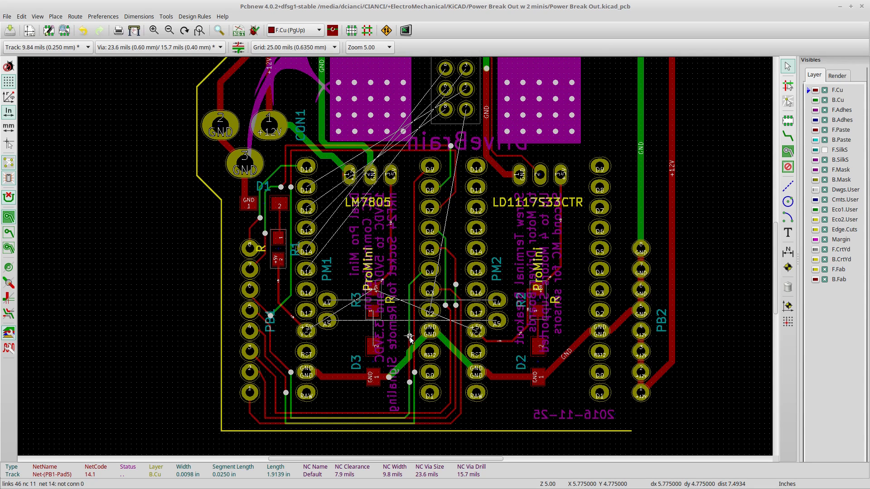
{"action": "key", "text": "m"}
{"action": "left_click", "coordinate": [413, 360]}
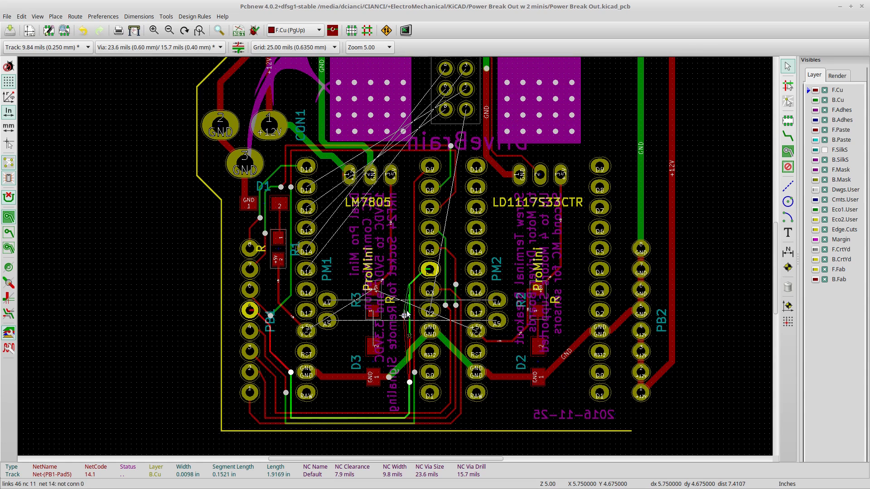
{"action": "left_click", "coordinate": [410, 284]}
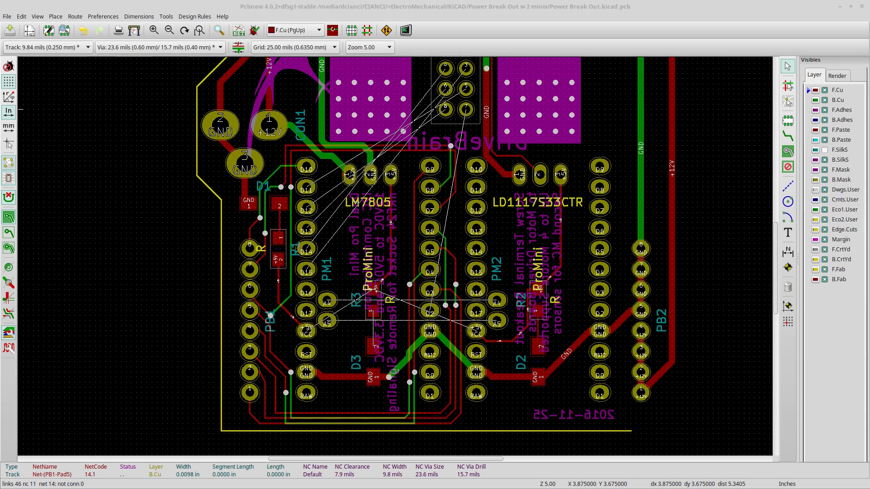
Route a track from the 8-pin header around PM2's lower end to PM1's D2 pad, using B.Cu and a short F.Cu section between vias.
{"action": "key", "text": "ctrl+z"}
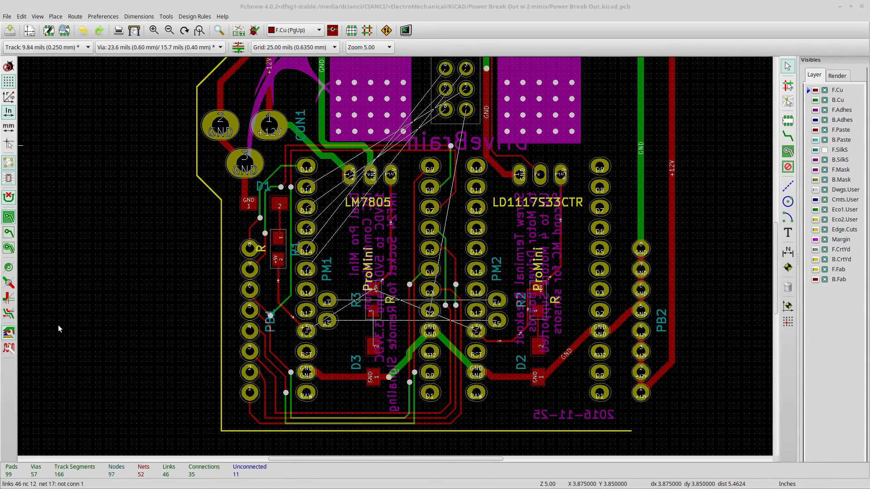
{"action": "left_click", "coordinate": [789, 138]}
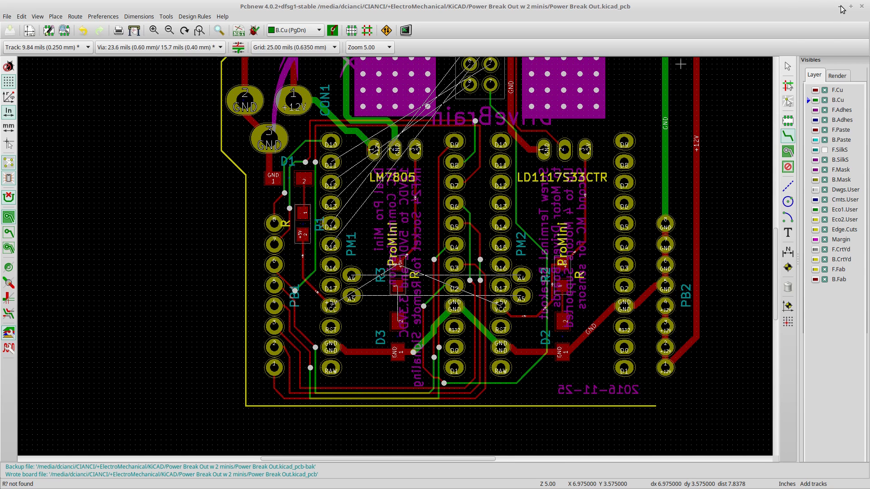
Switch to the schematic editor and wire the lower ends of the two new resistors to the A5 and A4 lines between PM1 and PM2.
{"action": "double_click", "coordinate": [801, 5]}
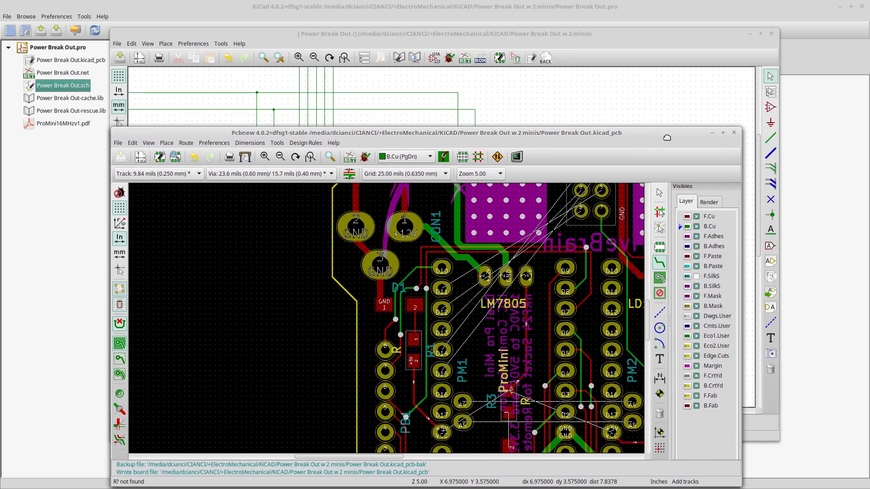
{"action": "left_click", "coordinate": [624, 102]}
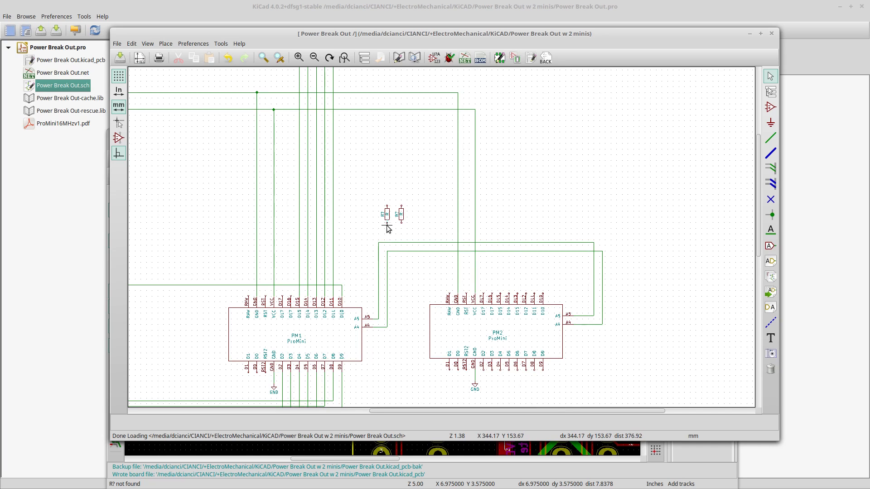
{"action": "scroll", "coordinate": [387, 228], "scroll_direction": "up", "scroll_amount": 1}
{"action": "key", "text": "w"}
{"action": "left_click", "coordinate": [441, 231]}
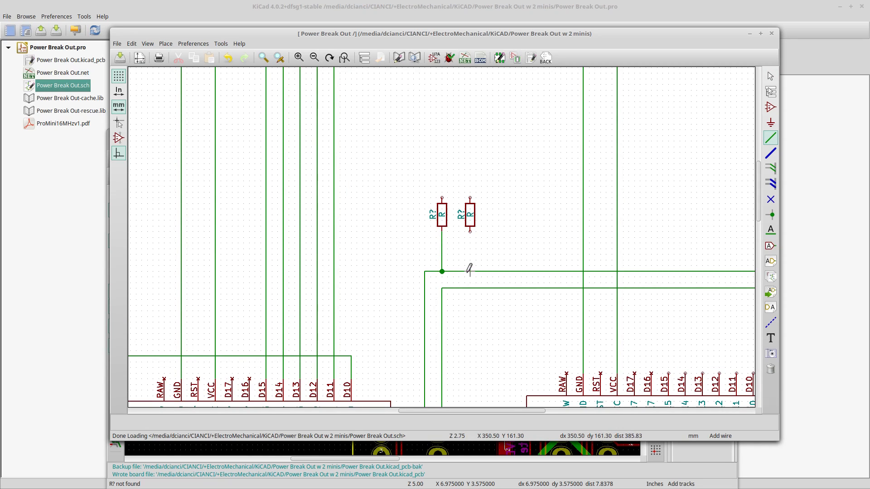
{"action": "left_click", "coordinate": [469, 288]}
{"action": "left_click", "coordinate": [470, 231]}
Wire the upper ends of both new resistors to the horizontal line feeding the VCC pins of PM1 and PM2.
{"action": "scroll", "coordinate": [471, 200], "scroll_direction": "up", "scroll_amount": 1}
{"action": "scroll", "coordinate": [471, 199], "scroll_direction": "down", "scroll_amount": 2}
{"action": "scroll", "coordinate": [438, 236], "scroll_direction": "down", "scroll_amount": 1}
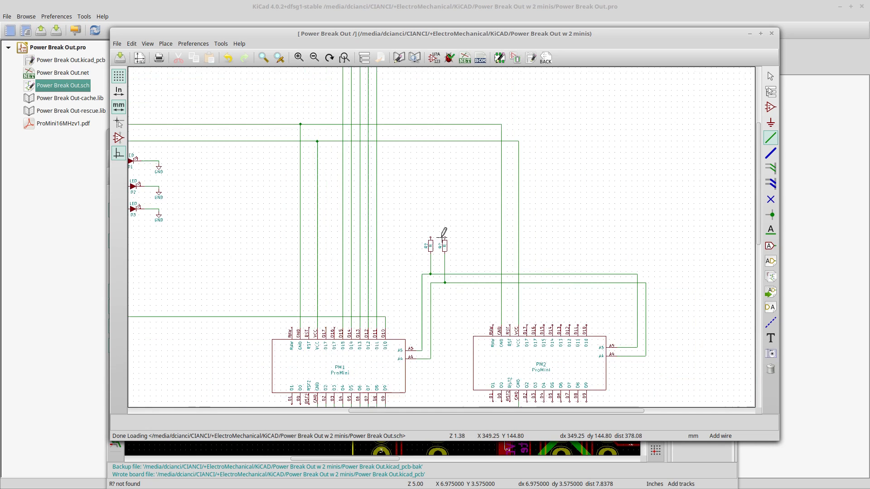
{"action": "middle_click_drag", "start_coordinate": [402, 198], "coordinate": [505, 210]}
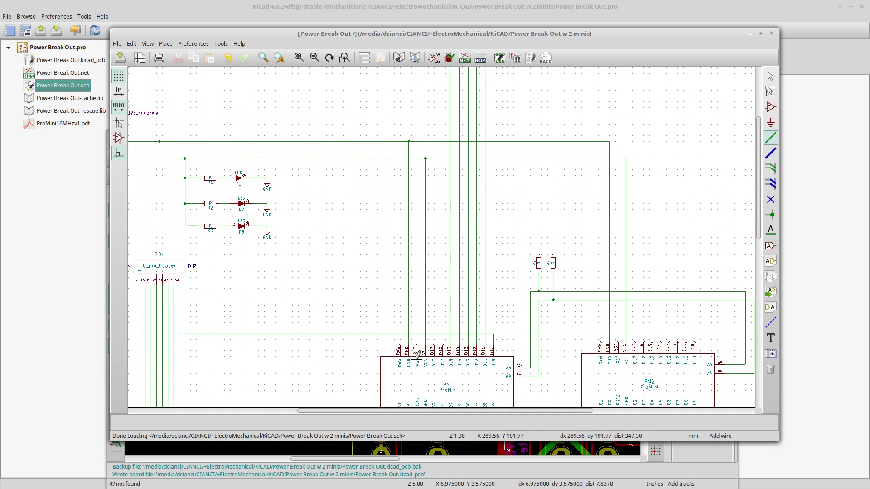
{"action": "left_click", "coordinate": [538, 254]}
{"action": "left_click", "coordinate": [538, 158]}
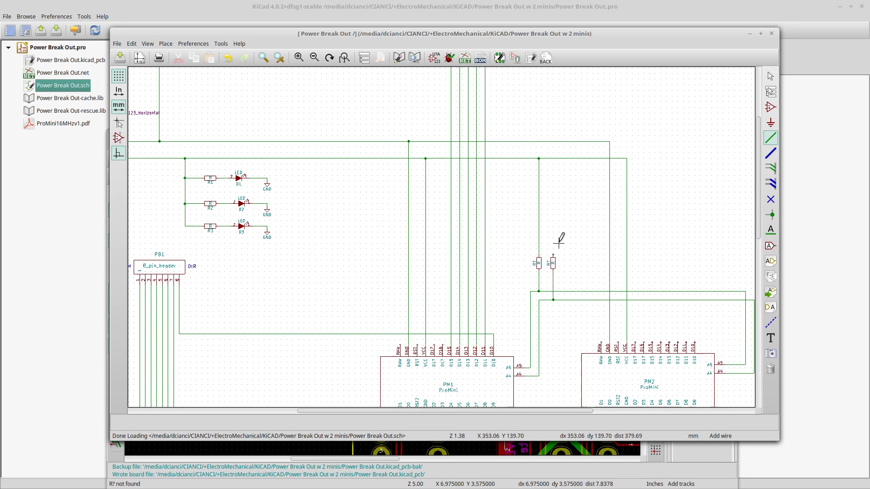
{"action": "left_click", "coordinate": [553, 254]}
{"action": "left_click", "coordinate": [553, 159]}
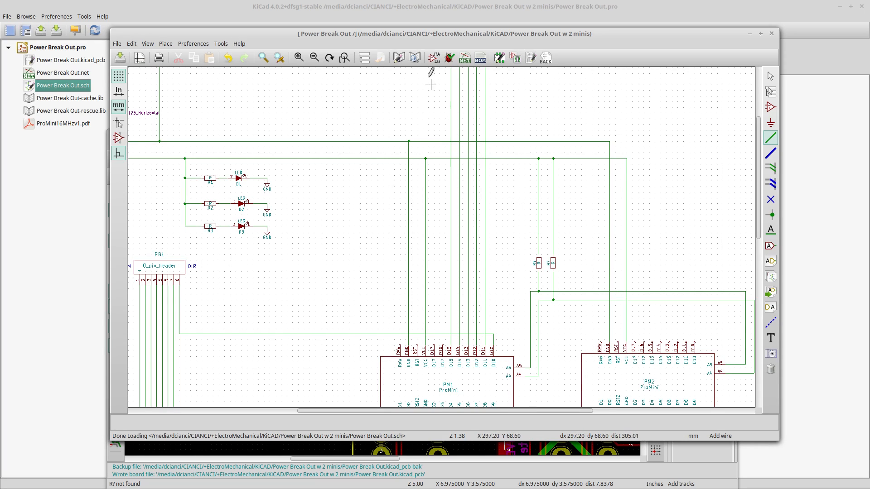
Annotate only the unannotated components across the entire schematic, keeping the existing annotation.
{"action": "left_click", "coordinate": [434, 58]}
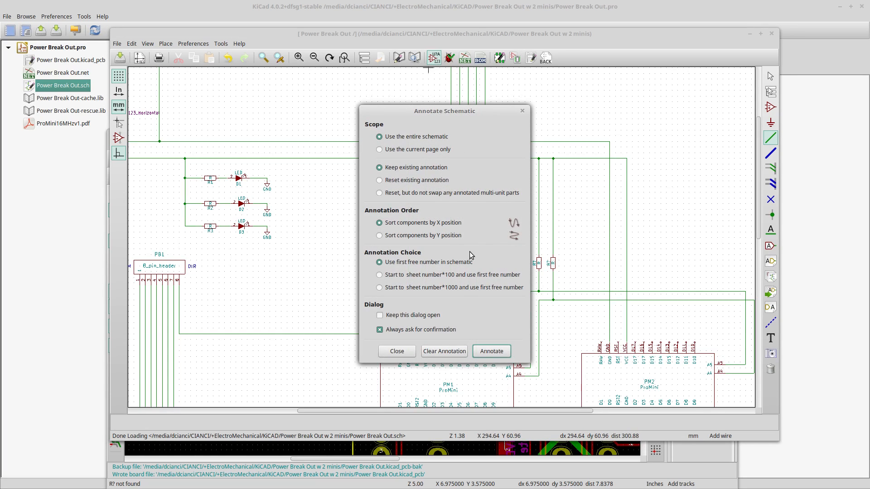
{"action": "left_click", "coordinate": [493, 351]}
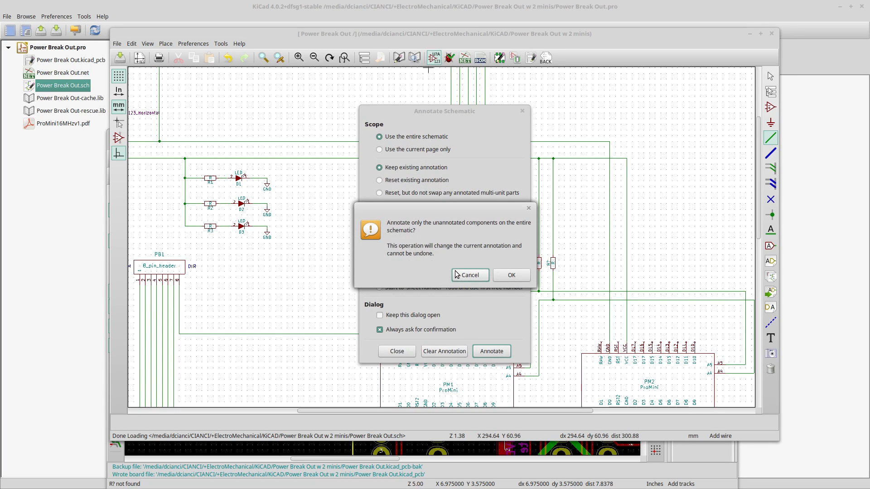
{"action": "left_click", "coordinate": [510, 278]}
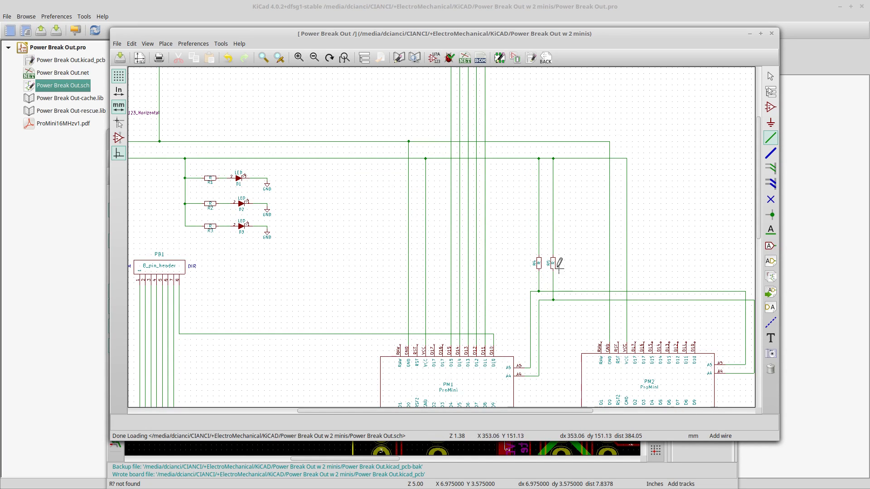
Generate the Pcbnew netlist over the existing Power Break Out.net file and save the schematic.
{"action": "left_click", "coordinate": [465, 60]}
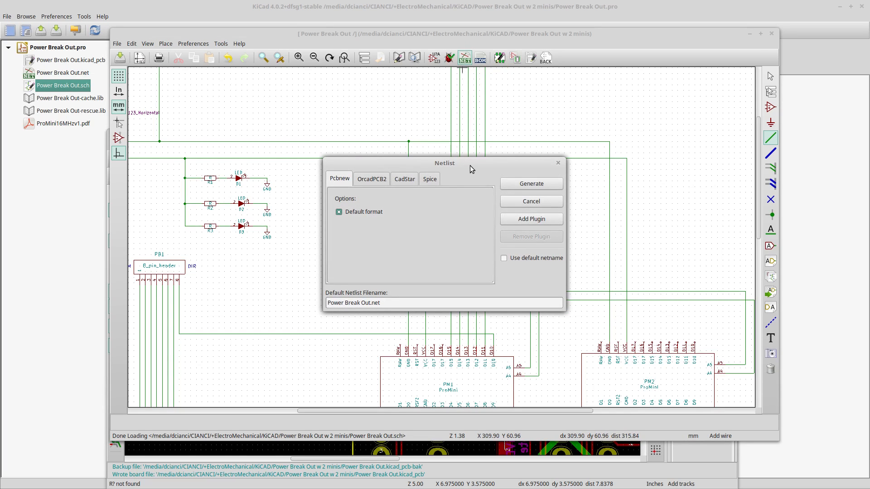
{"action": "left_click_drag", "start_coordinate": [483, 165], "coordinate": [495, 112]}
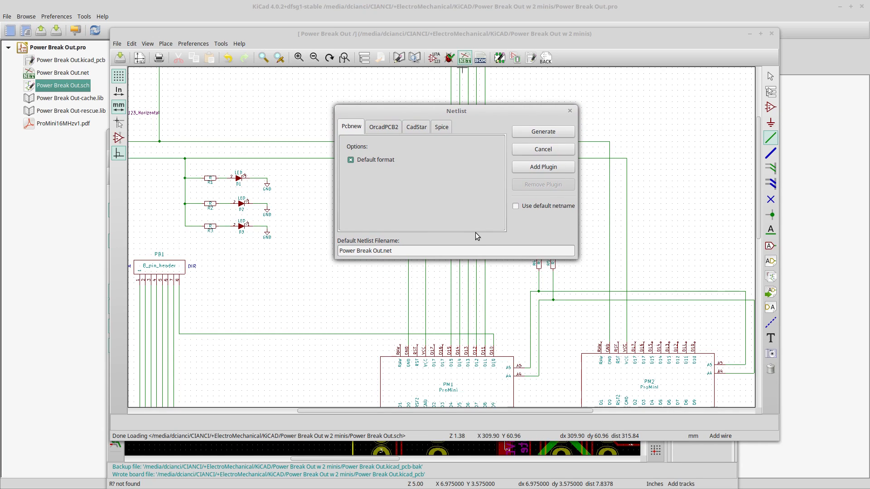
{"action": "left_click", "coordinate": [537, 132]}
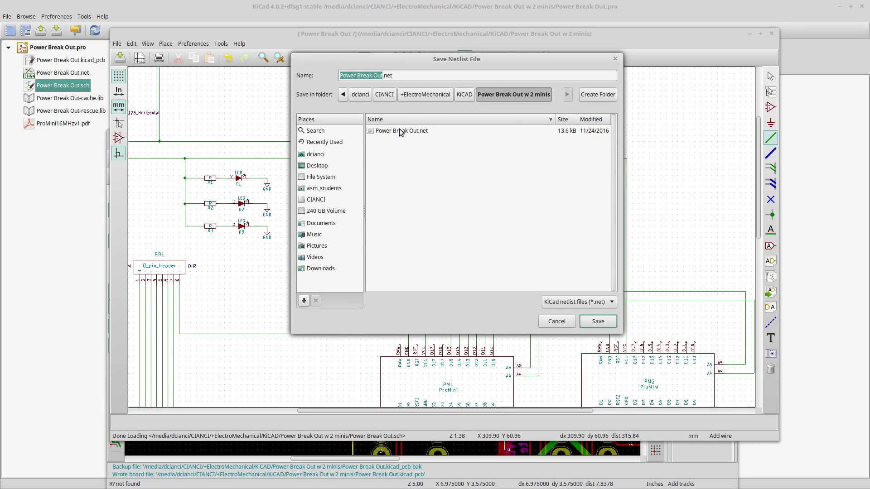
{"action": "left_click", "coordinate": [400, 131]}
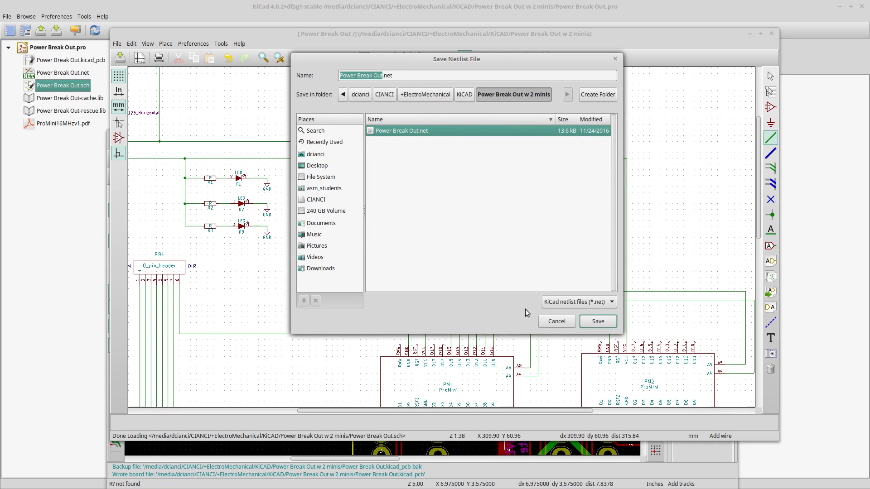
{"action": "left_click", "coordinate": [598, 321]}
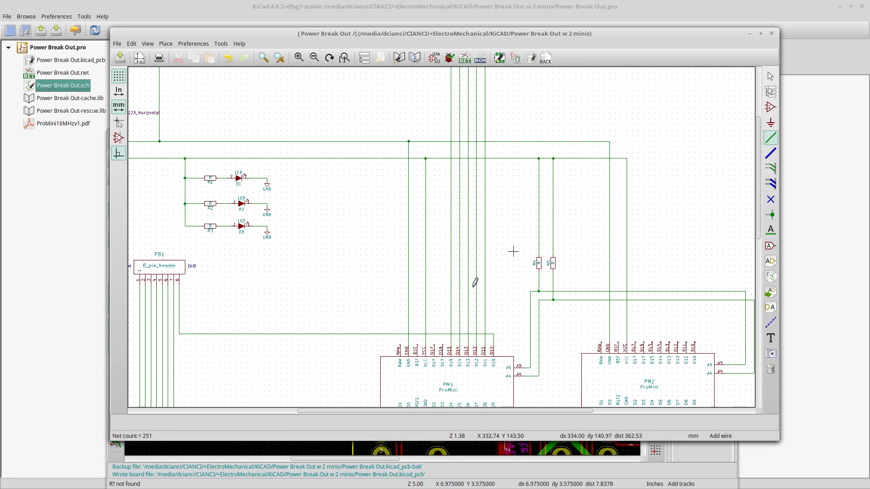
{"action": "left_click", "coordinate": [119, 59]}
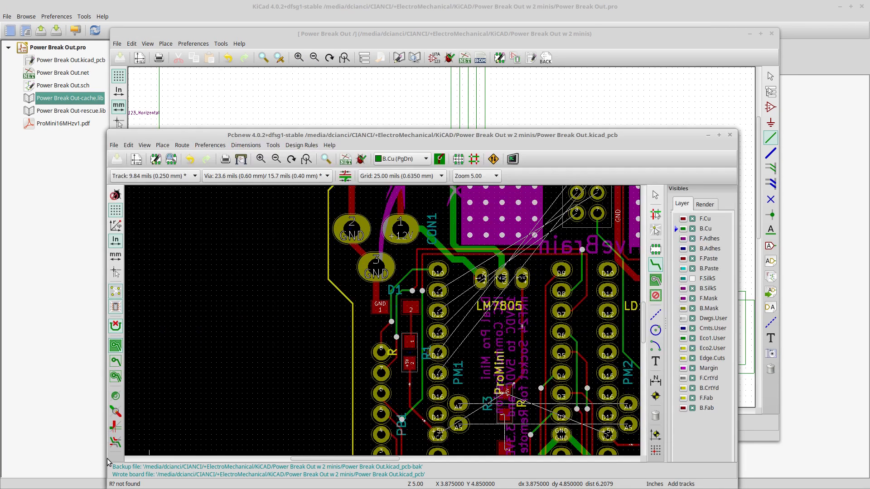
Switch back to Pcbnew and read the current netlist into the board, keeping existing footprints and tracks.
{"action": "left_click", "coordinate": [109, 462]}
{"action": "double_click", "coordinate": [419, 135]}
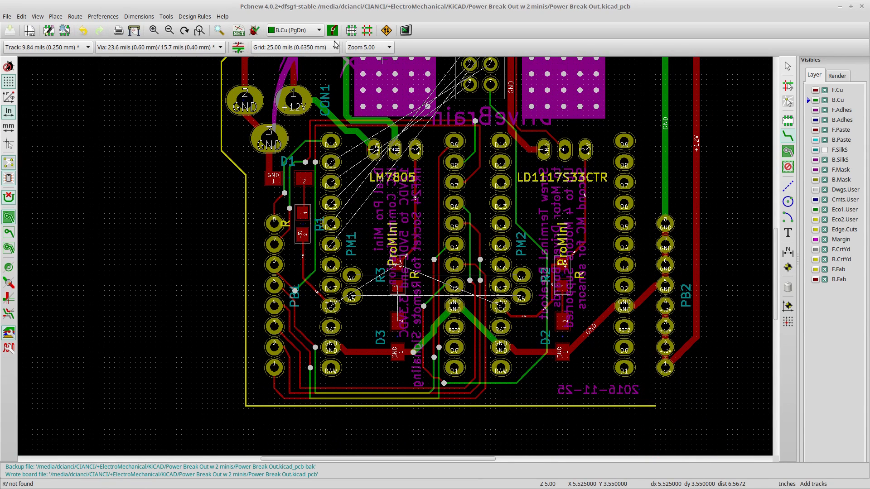
{"action": "left_click", "coordinate": [240, 31]}
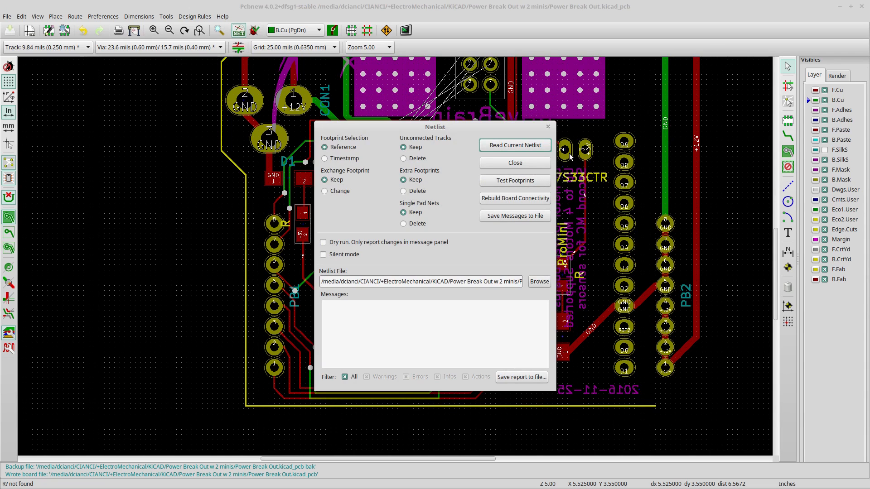
{"action": "left_click", "coordinate": [506, 148]}
{"action": "left_click", "coordinate": [494, 289]}
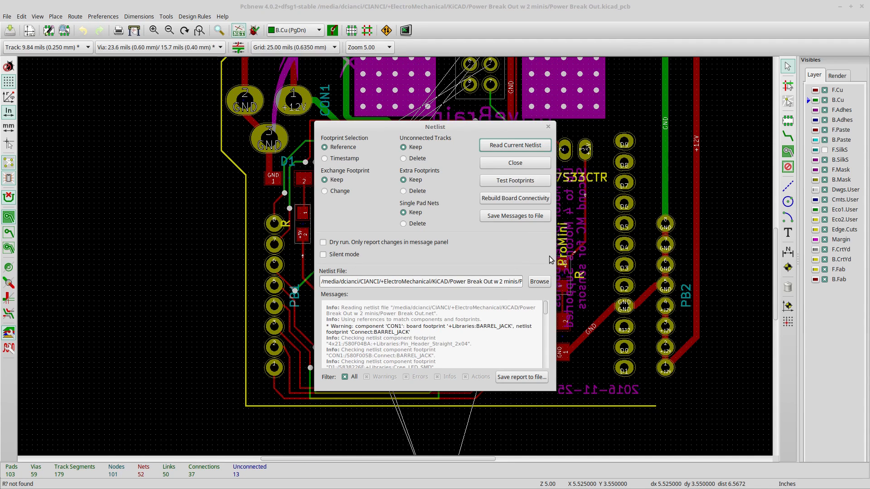
{"action": "left_click", "coordinate": [520, 165]}
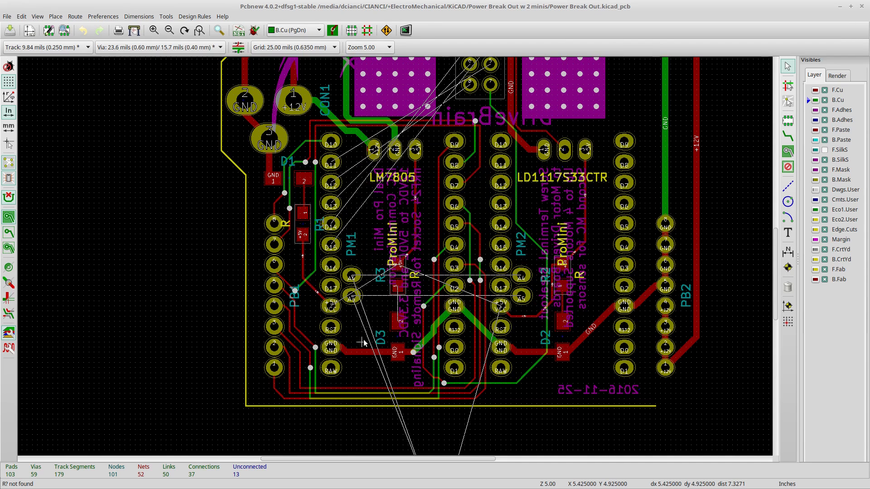
Move footprint R4 from below the board to between PM1's VCC pad and D3, rotated to 270 degrees.
{"action": "middle_click_drag", "start_coordinate": [460, 238], "coordinate": [480, 124]}
{"action": "middle_click_drag", "start_coordinate": [468, 197], "coordinate": [473, 162]}
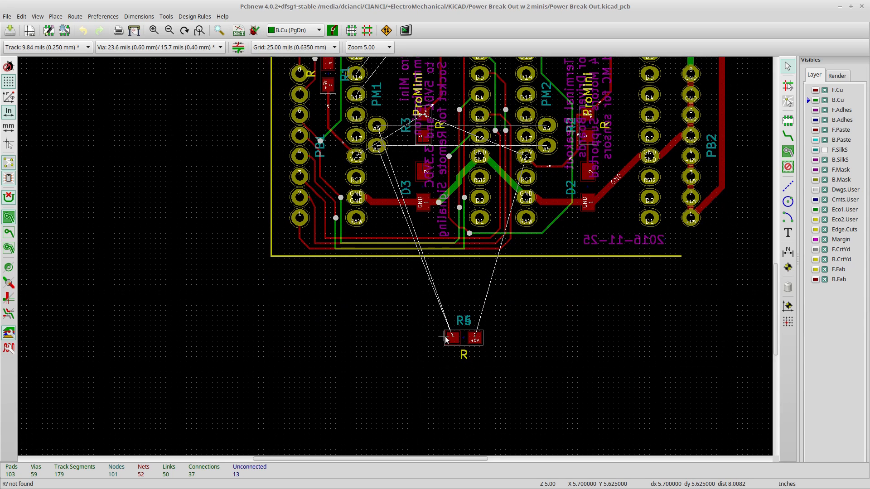
{"action": "left_click", "coordinate": [453, 336]}
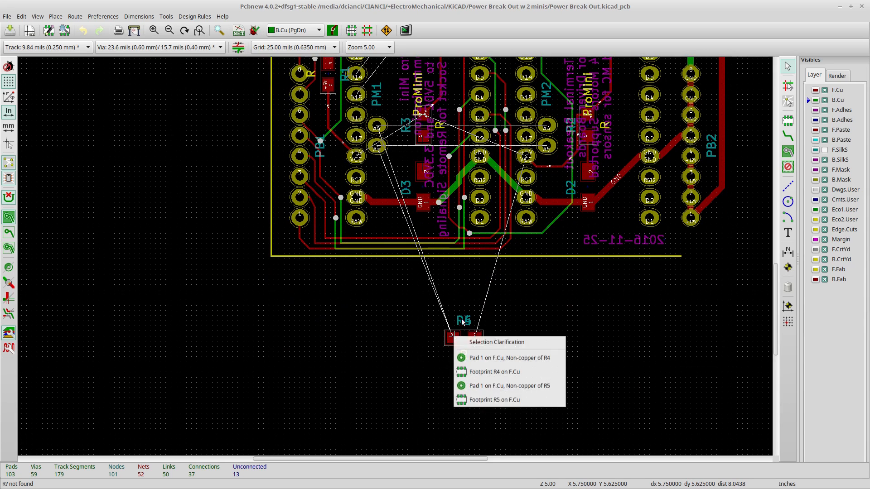
{"action": "left_click", "coordinate": [468, 376]}
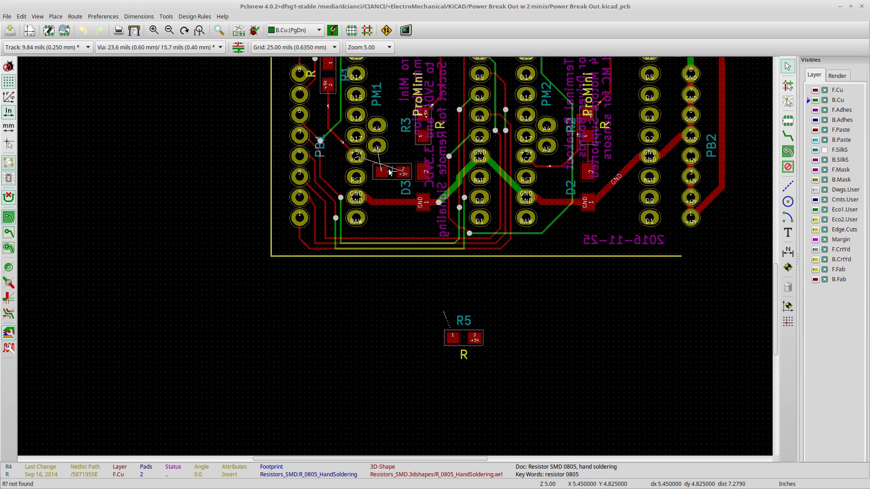
{"action": "key", "text": "r"}
{"action": "key", "text": "r"}
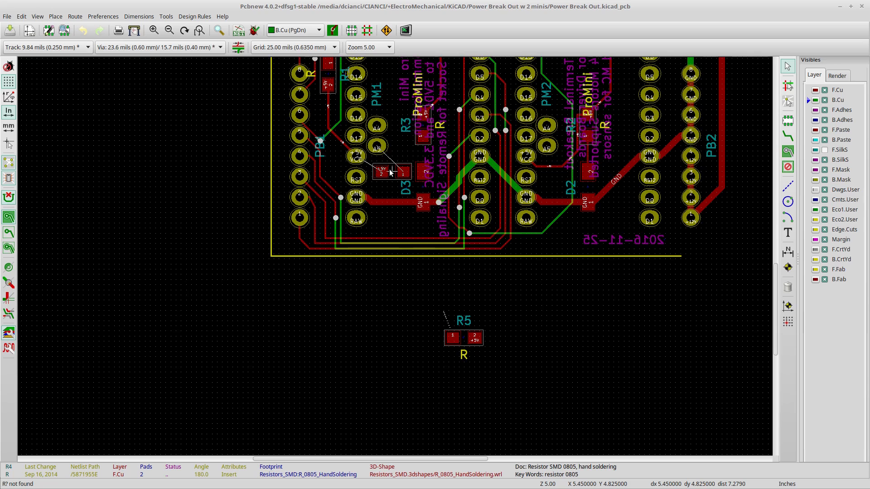
{"action": "key", "text": "r"}
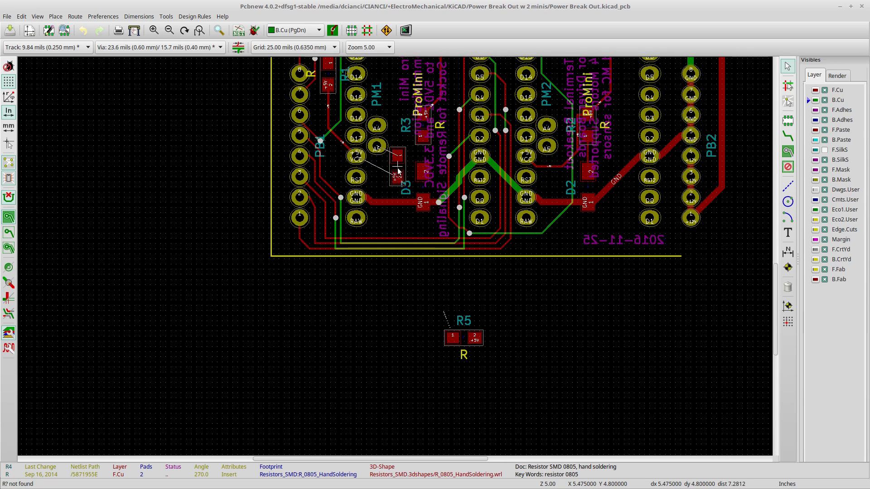
{"action": "left_click", "coordinate": [402, 168]}
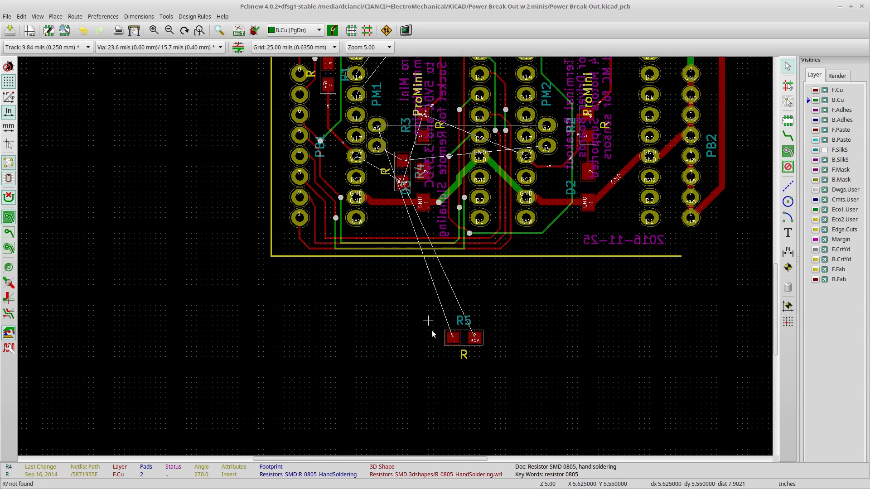
Rotate footprint R5 to 90 degrees and move it from below the board to beside PM1, above the A4 pad.
{"action": "key", "text": "r"}
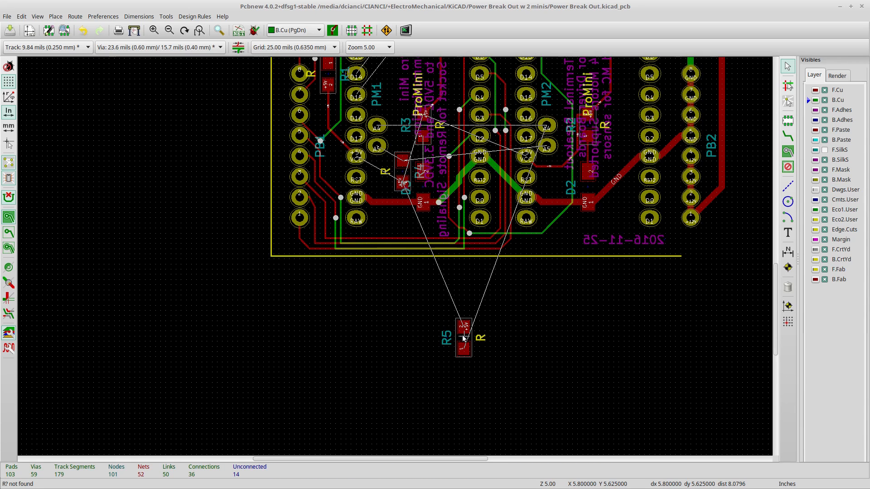
{"action": "key", "text": "m"}
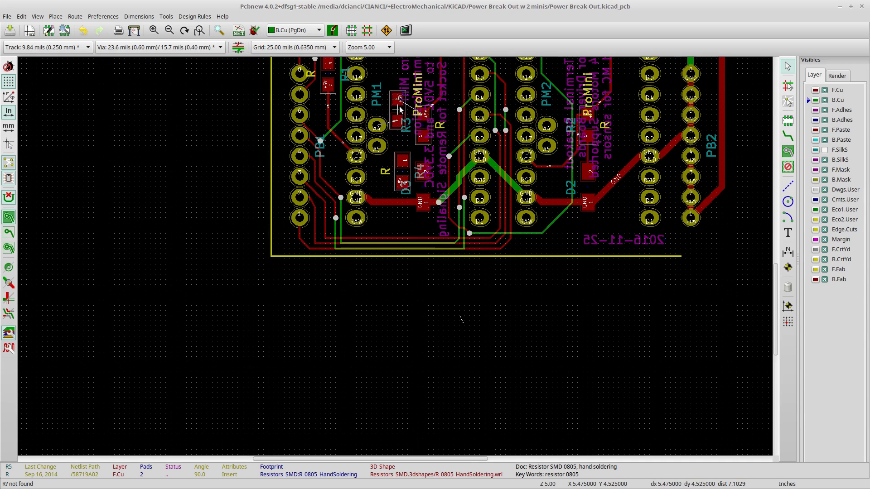
{"action": "left_click", "coordinate": [397, 88]}
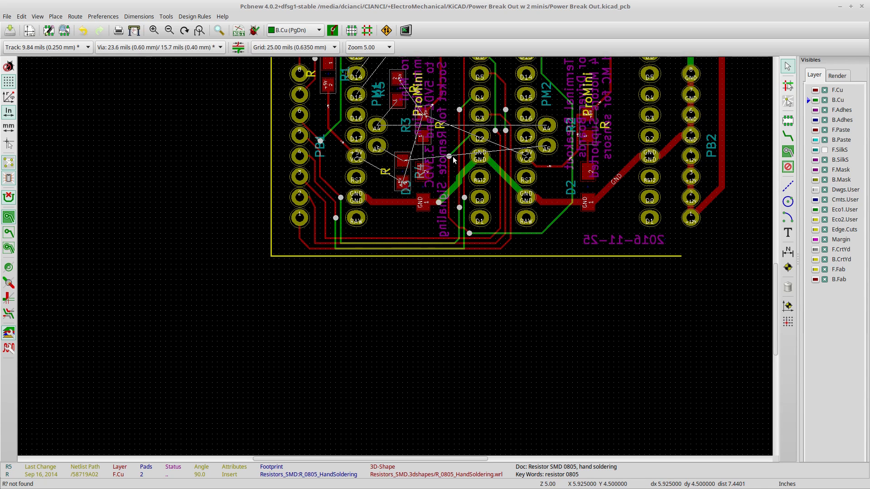
Move footprint R4 from beside PM1 to between R2 and PM2's D2 and D3 pads, rotated to 90 degrees.
{"action": "scroll", "coordinate": [453, 158], "scroll_direction": "up", "scroll_amount": 5}
{"action": "scroll", "coordinate": [442, 158], "scroll_direction": "right", "scroll_amount": 6}
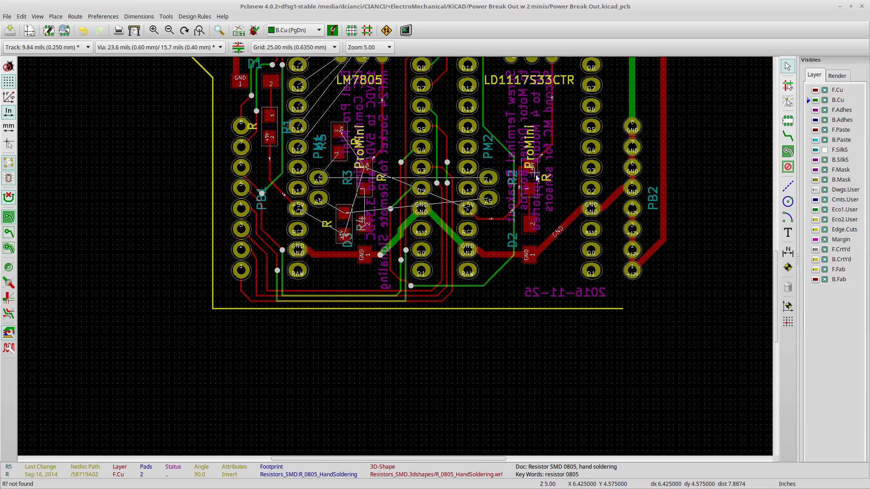
{"action": "left_click", "coordinate": [343, 221]}
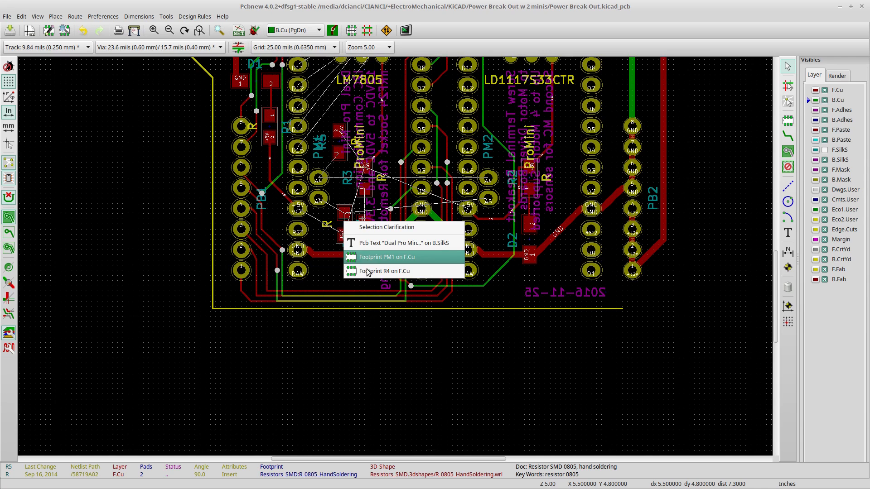
{"action": "left_click", "coordinate": [384, 270]}
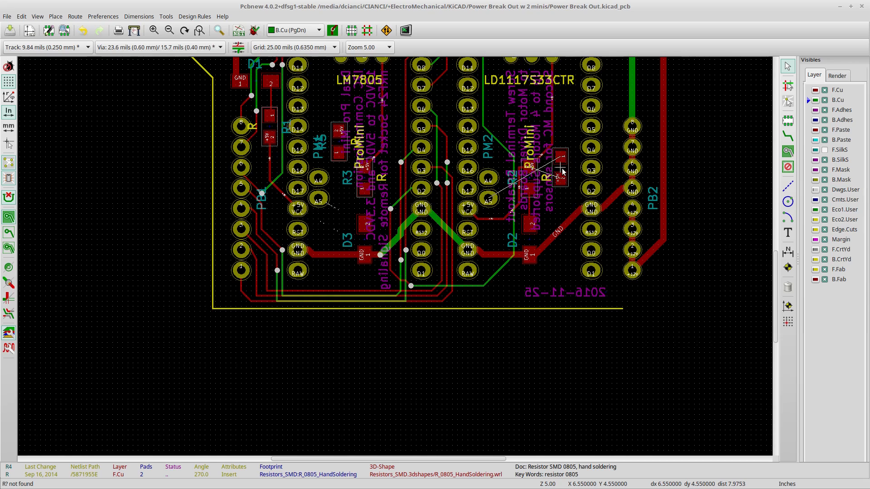
{"action": "key", "text": "r"}
{"action": "key", "text": "r"}
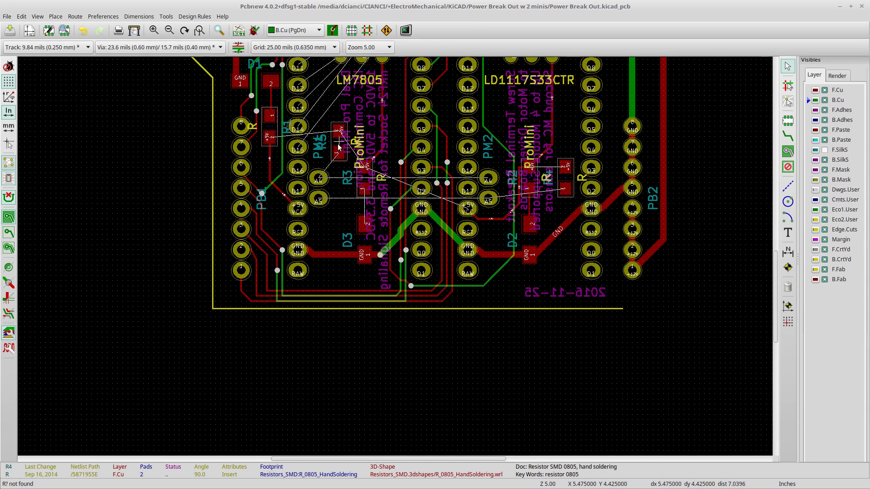
Move footprint R5 directly above R4 beside PM2's D4 and D5 pads, rotated to 270 degrees.
{"action": "key", "text": "m"}
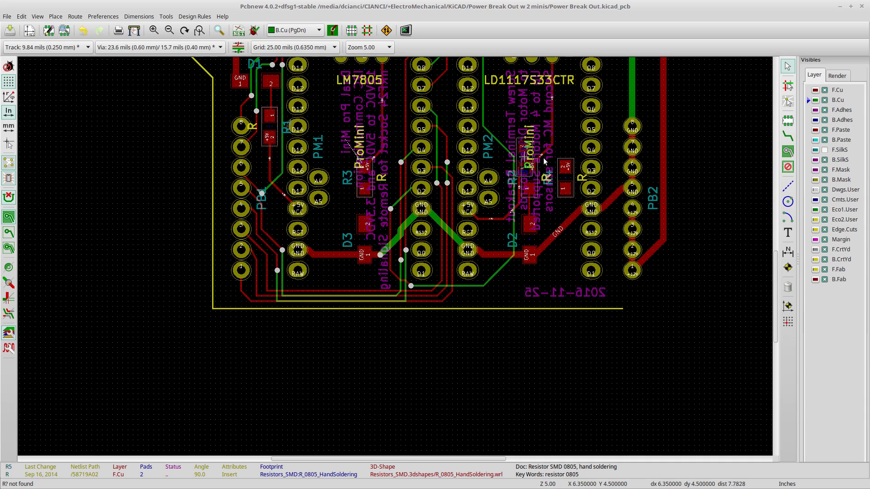
{"action": "left_click", "coordinate": [567, 134]}
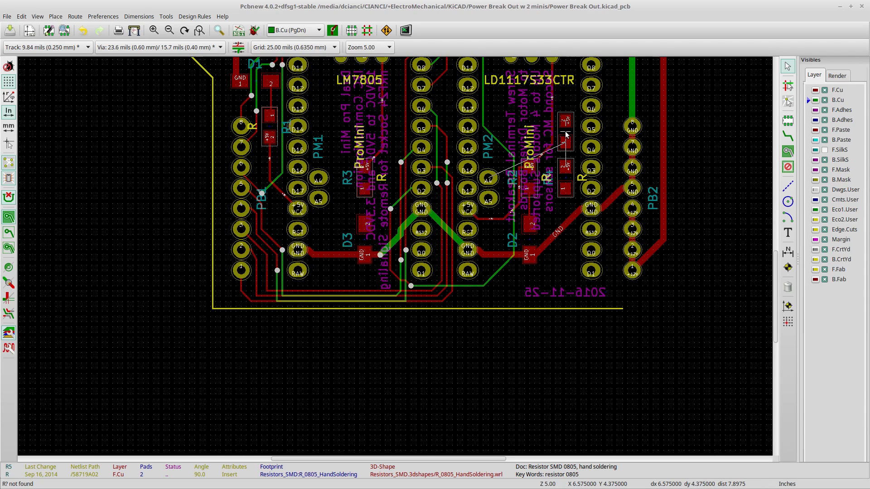
{"action": "key", "text": "r"}
{"action": "key", "text": "r"}
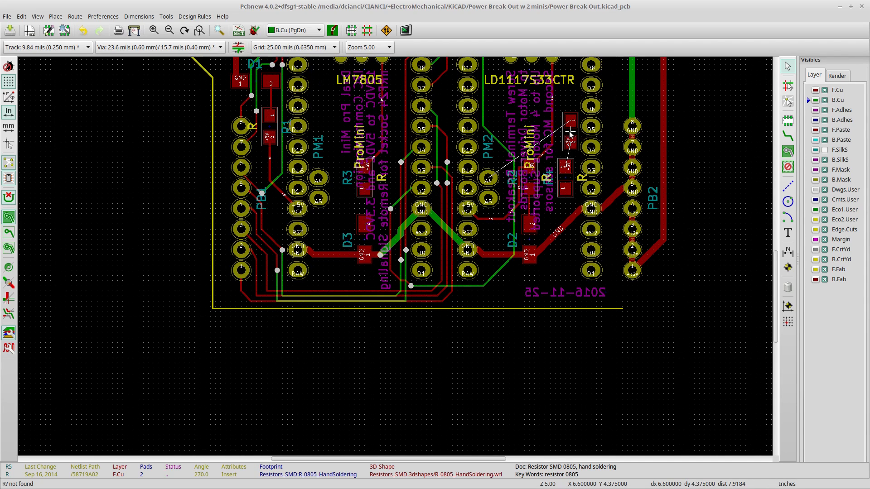
{"action": "left_click", "coordinate": [565, 131]}
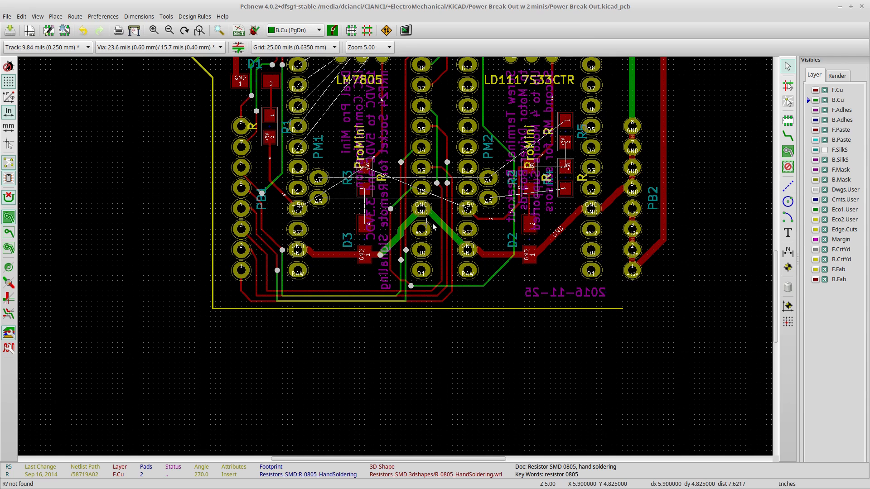
Route +5V from R2 to R4 and R5 on F.Cu, and connect R5's pad 1 to PM2's A4 pad using vias.
{"action": "middle_click_drag", "start_coordinate": [436, 140], "coordinate": [438, 192]}
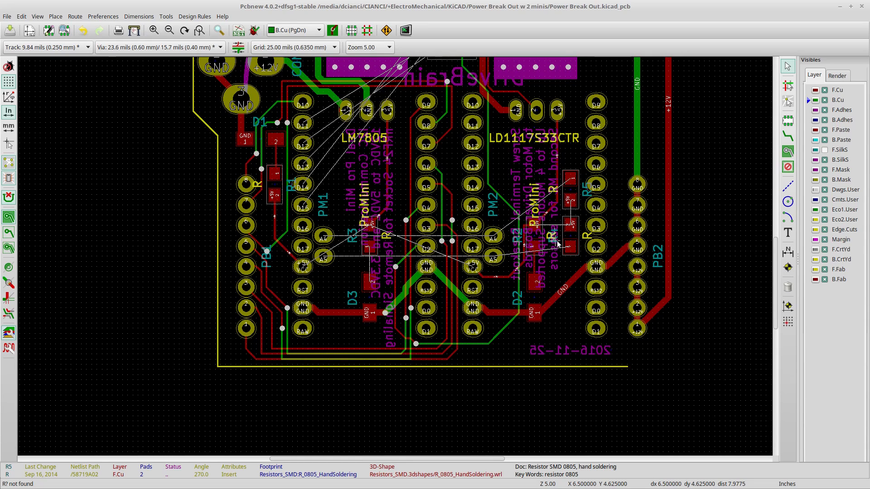
{"action": "scroll", "coordinate": [585, 245], "scroll_direction": "up", "scroll_amount": 1}
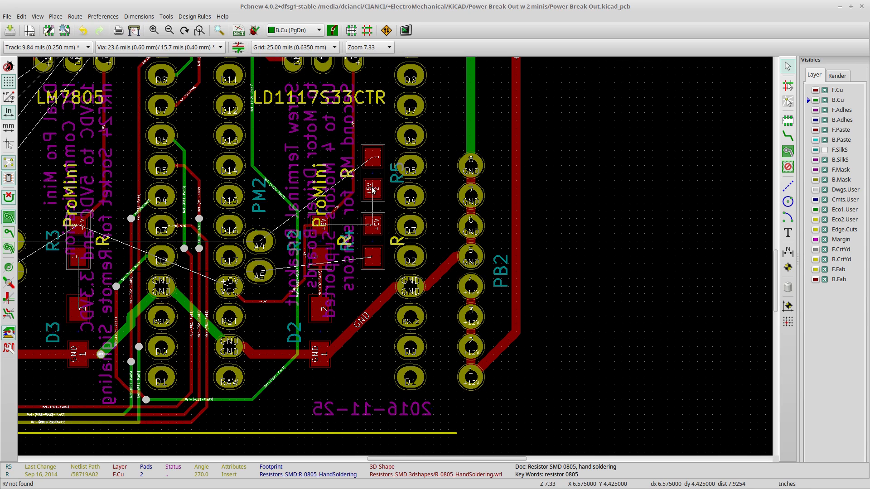
{"action": "scroll", "coordinate": [395, 259], "scroll_direction": "down", "scroll_amount": 1}
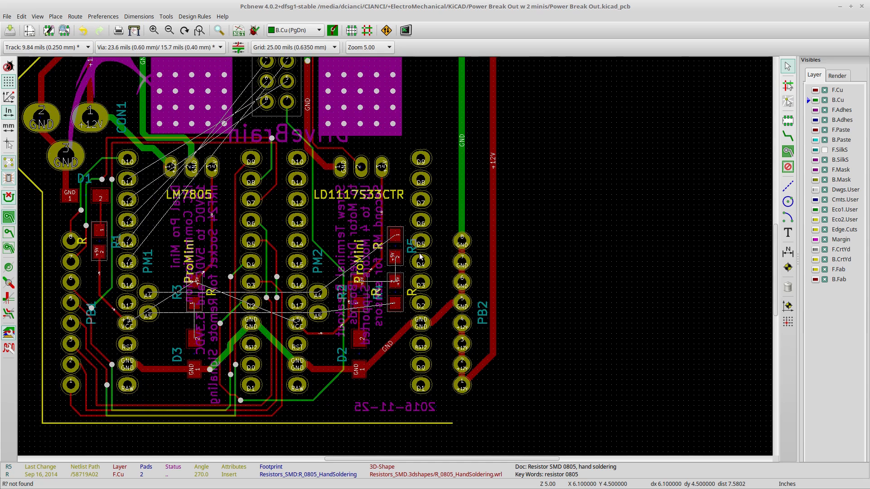
{"action": "middle_click_drag", "start_coordinate": [436, 251], "coordinate": [644, 225]}
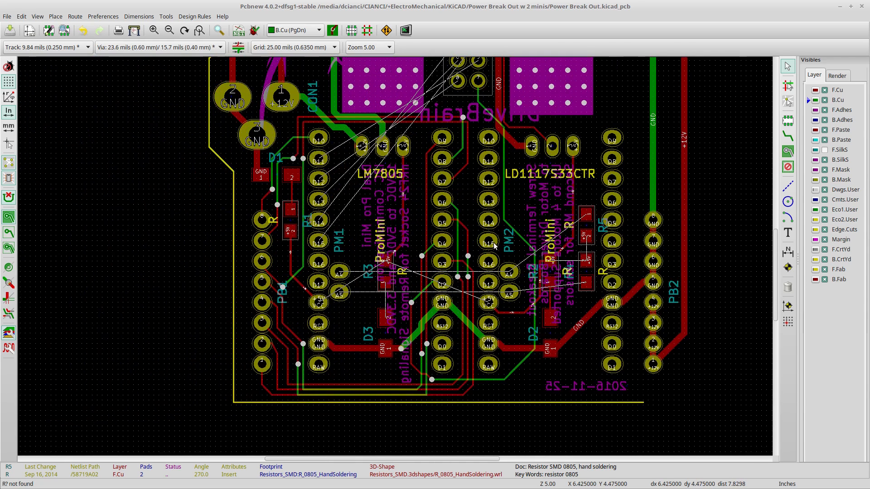
{"action": "mouse_move", "coordinate": [478, 243]}
{"action": "middle_mouse_down"}
{"action": "mouse_move", "coordinate": [443, 252]}
{"action": "mouse_move", "coordinate": [491, 249]}
{"action": "middle_mouse_up"}
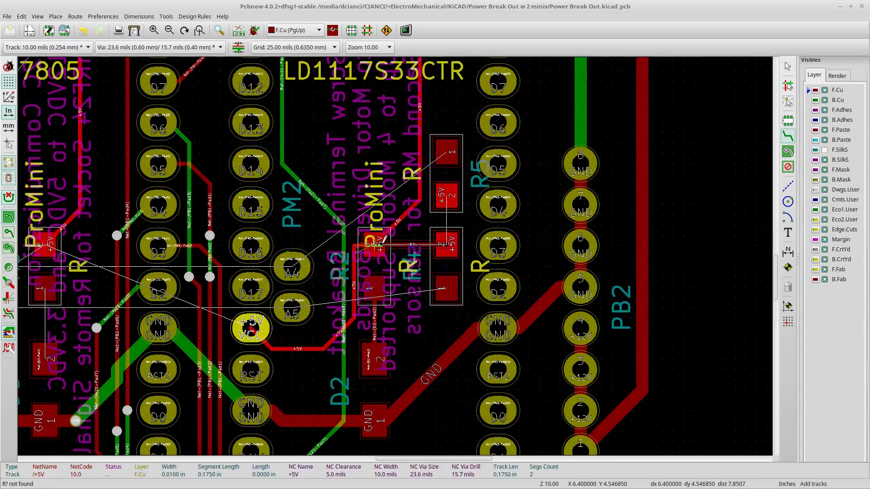
{"action": "left_click", "coordinate": [452, 198]}
{"action": "scroll", "coordinate": [417, 237], "scroll_direction": "up", "scroll_amount": 3}
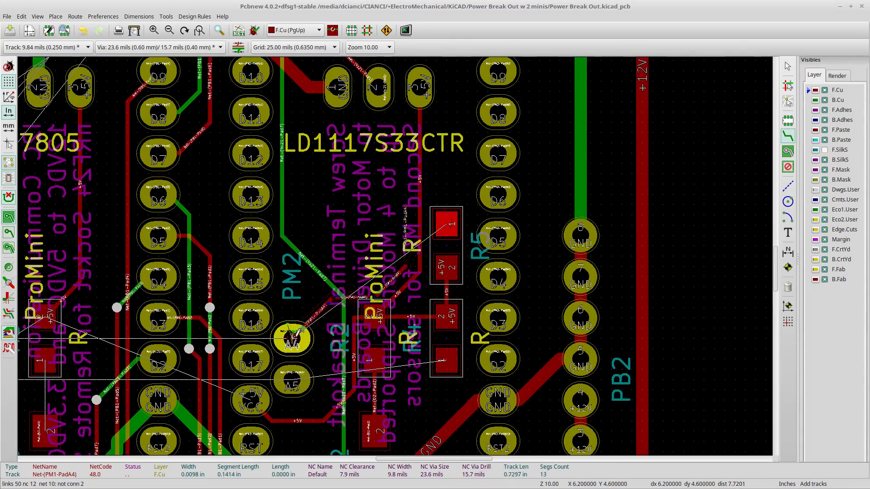
{"action": "scroll", "coordinate": [418, 238], "scroll_direction": "down", "scroll_amount": 3}
Route PM2's A5 pad to R4's pad 1, using B.Cu to a via near D2 and F.Cu beyond it.
{"action": "key", "text": "x"}
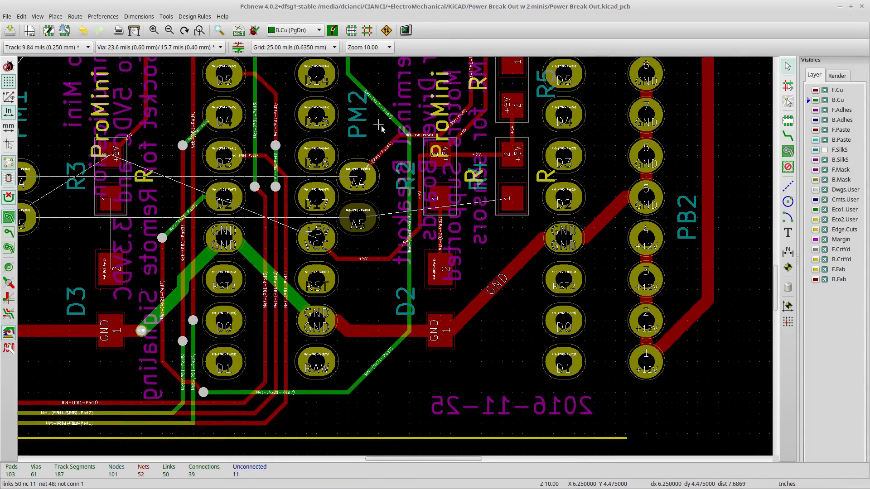
{"action": "key", "text": "v"}
{"action": "left_click", "coordinate": [358, 217]}
{"action": "scroll", "coordinate": [357, 218], "scroll_direction": "down", "scroll_amount": 2}
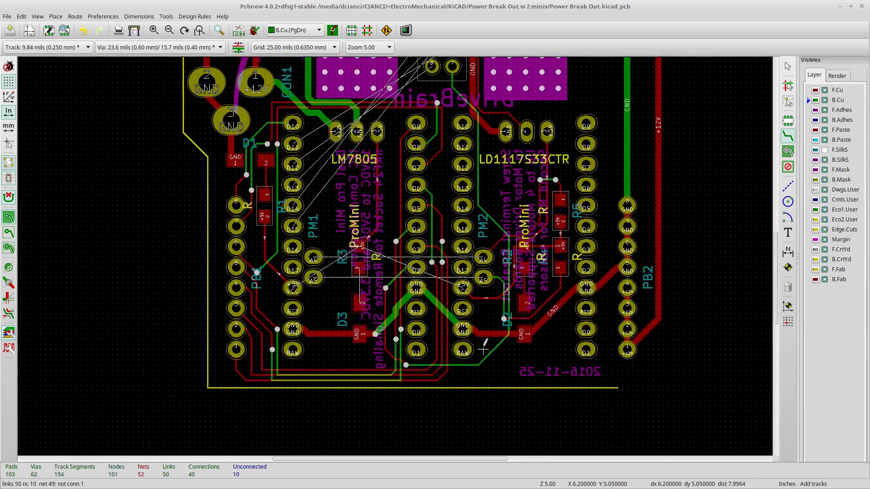
Route a track on F.Cu from R3's pad 1 to D3's pad 2.
{"action": "scroll", "coordinate": [479, 295], "scroll_direction": "up", "scroll_amount": 1}
{"action": "key", "text": "v"}
{"action": "left_click", "coordinate": [276, 185]}
{"action": "left_click", "coordinate": [277, 238]}
{"action": "scroll", "coordinate": [232, 237], "scroll_direction": "down", "scroll_amount": 1}
{"action": "scroll", "coordinate": [485, 267], "scroll_direction": "up", "scroll_amount": 1}
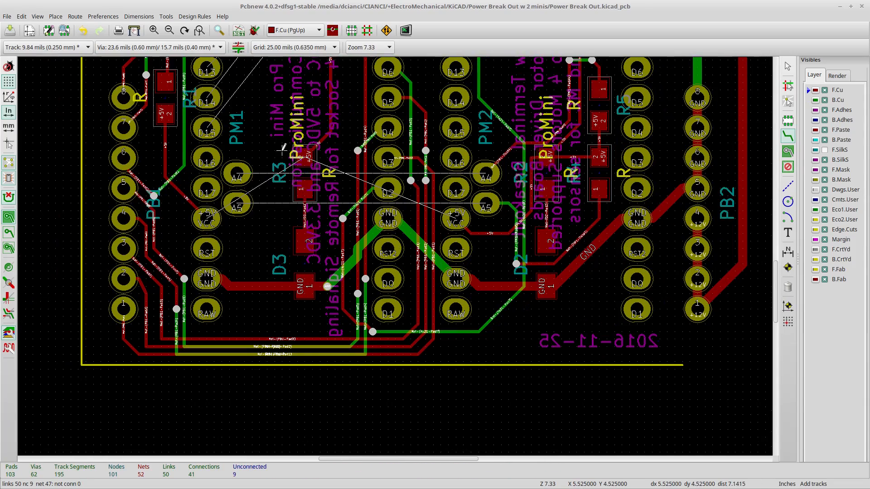
{"action": "left_click", "coordinate": [237, 203]}
{"action": "key", "text": "v"}
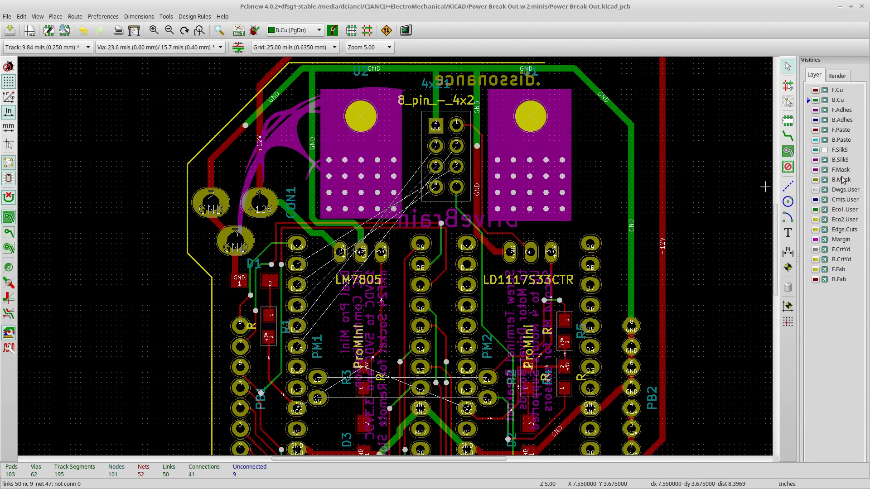
{"action": "left_click", "coordinate": [788, 136]}
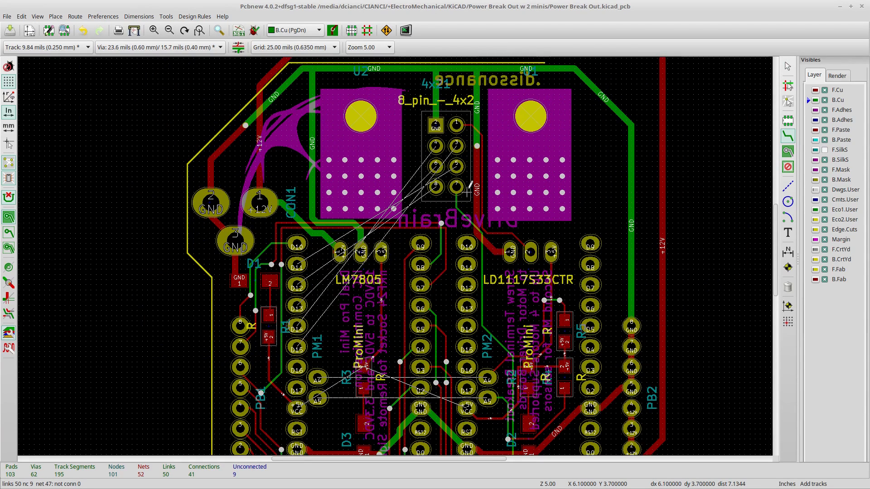
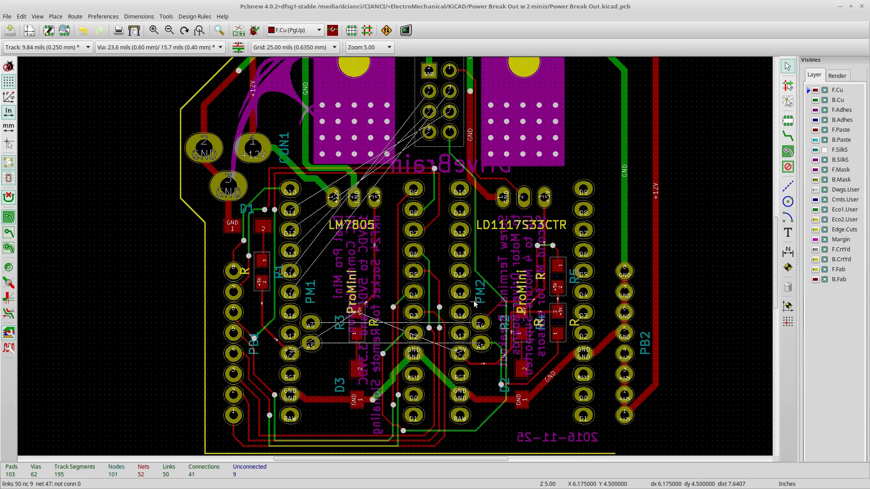
Open footprint PM2 in the Footprint Editor with all of its pads in view.
{"action": "right_click", "coordinate": [578, 235]}
{"action": "mouse_move", "coordinate": [589, 251]}
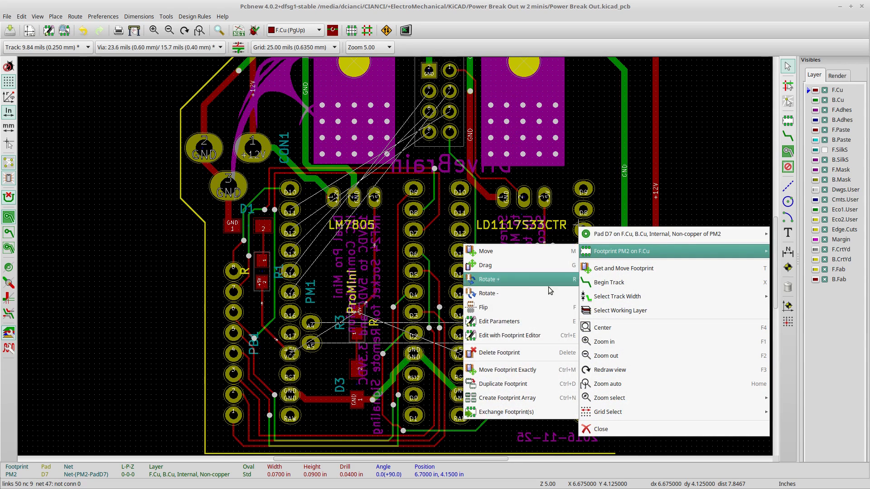
{"action": "left_click", "coordinate": [509, 335]}
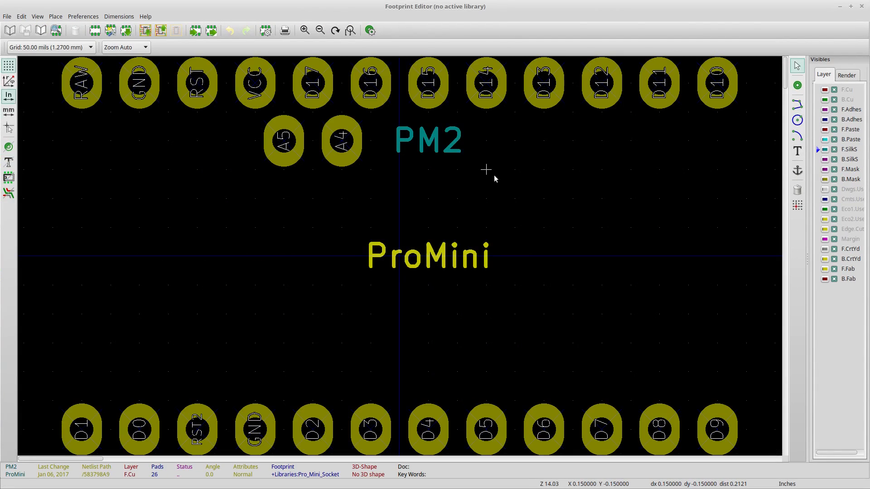
{"action": "scroll", "coordinate": [494, 176], "scroll_direction": "down", "scroll_amount": 1}
{"action": "middle_click_drag", "start_coordinate": [207, 301], "coordinate": [299, 249]}
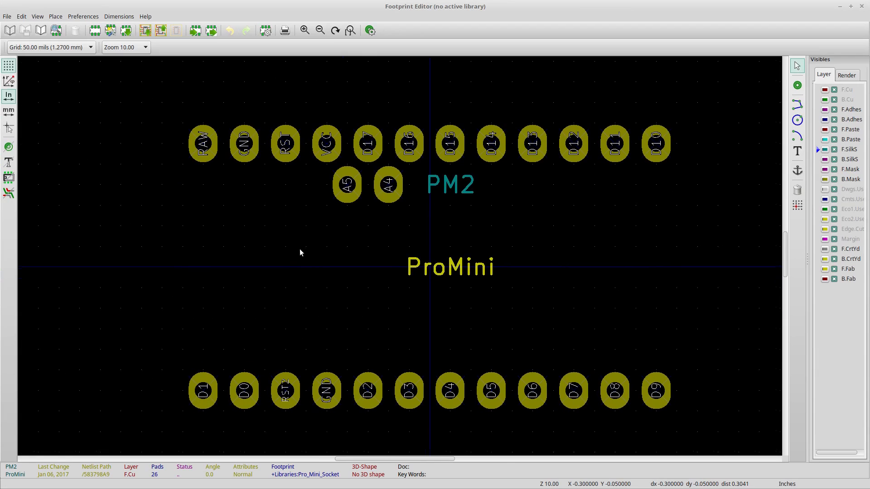
Set the RAW pad's horizontal size to 0.06 in in its pad properties.
{"action": "right_click", "coordinate": [202, 156]}
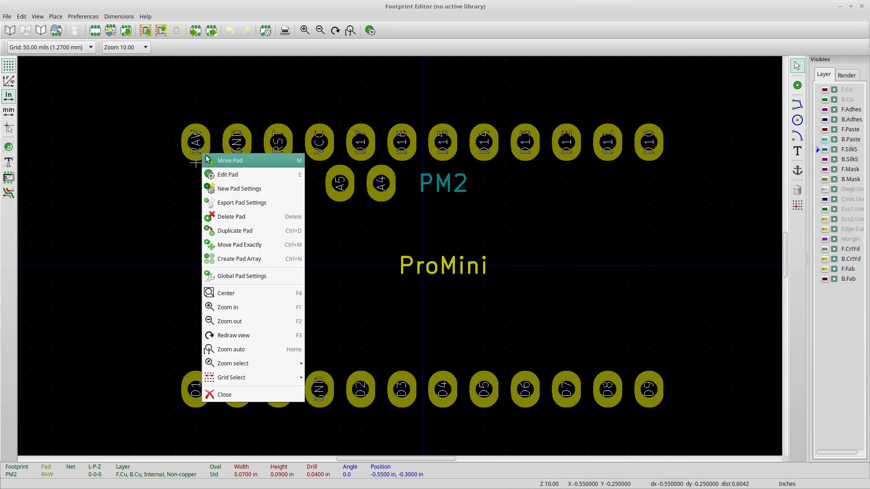
{"action": "left_click", "coordinate": [244, 178]}
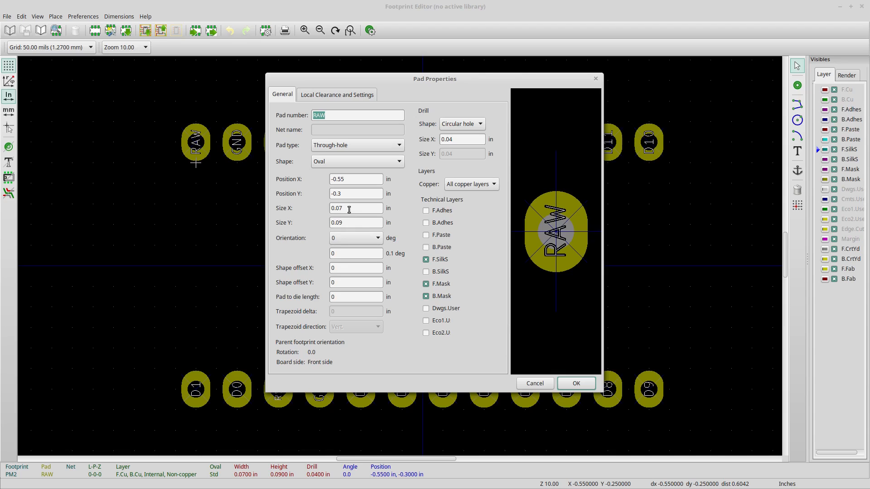
{"action": "left_click_drag", "start_coordinate": [341, 209], "coordinate": [345, 228]}
{"action": "type", "text": "6"}
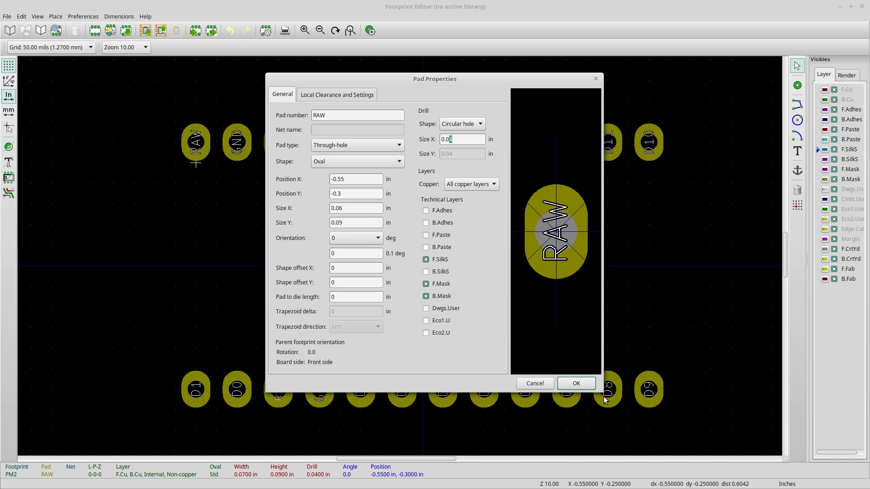
{"action": "left_click", "coordinate": [582, 385]}
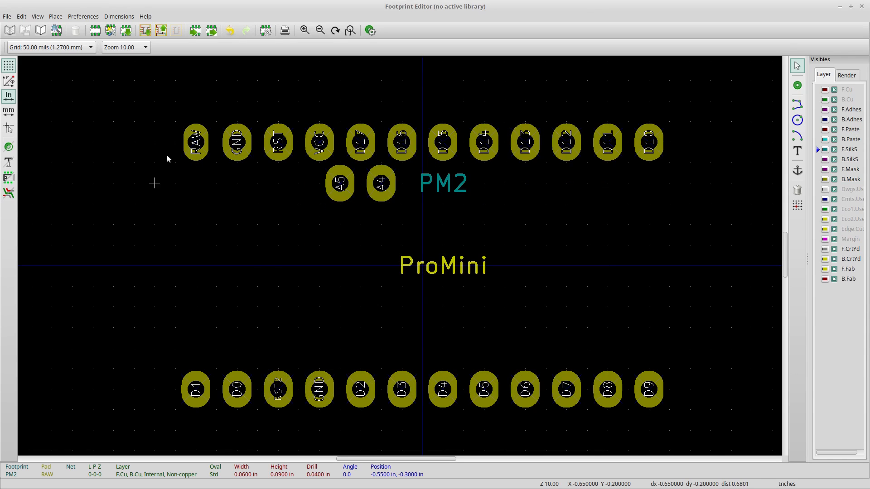
Apply the RAW pad's settings to the other pads of the PM2 footprint, from GND through D9.
{"action": "right_click", "coordinate": [228, 146]}
{"action": "left_click", "coordinate": [267, 194]}
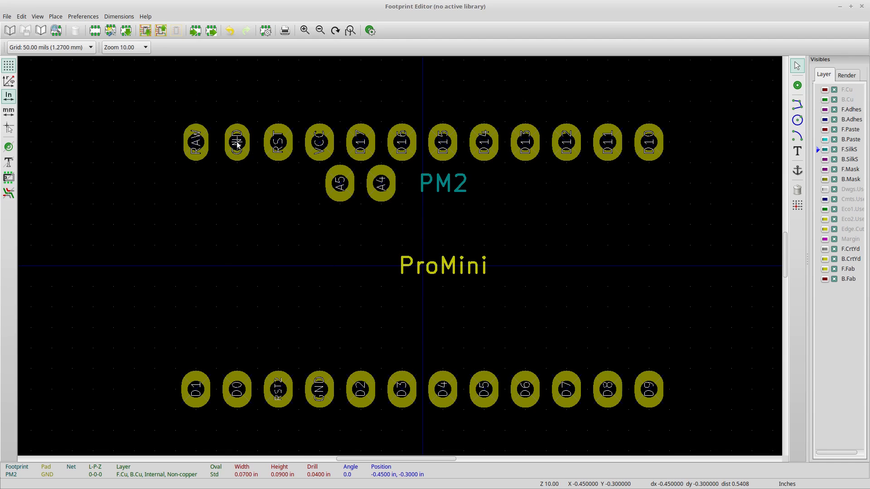
{"action": "right_click", "coordinate": [273, 151]}
{"action": "left_click", "coordinate": [308, 194]}
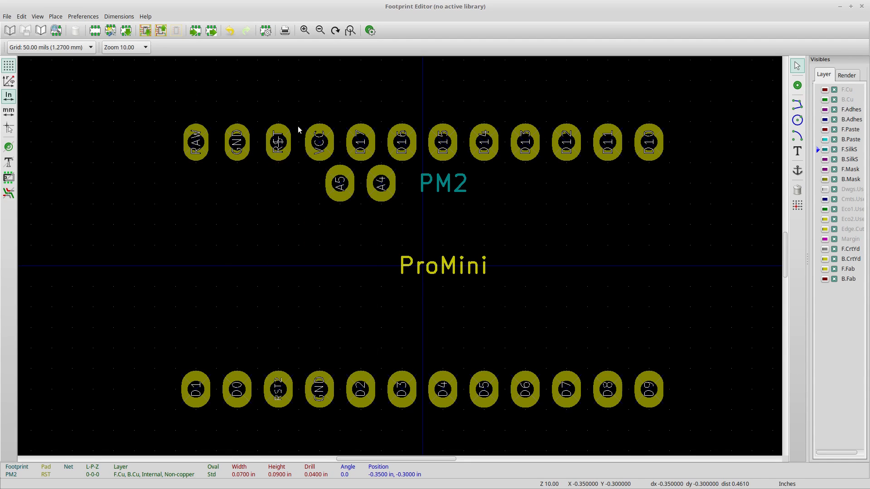
{"action": "right_click", "coordinate": [311, 149]}
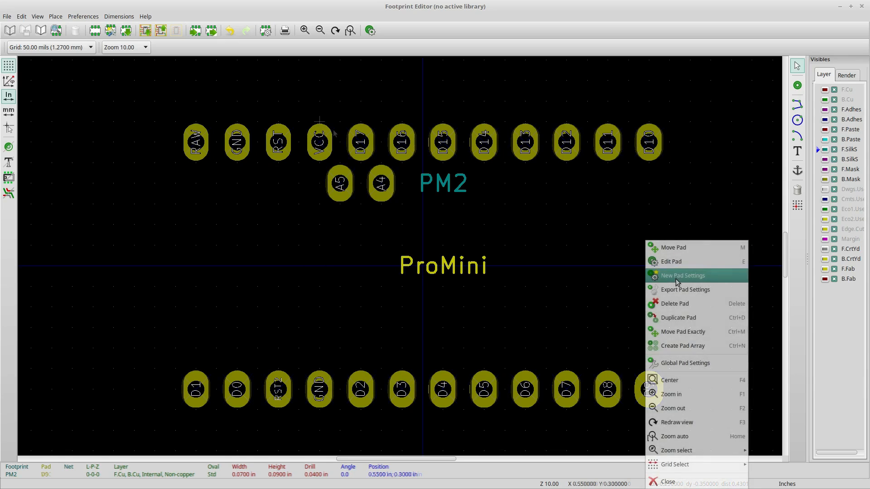
{"action": "left_click", "coordinate": [676, 279]}
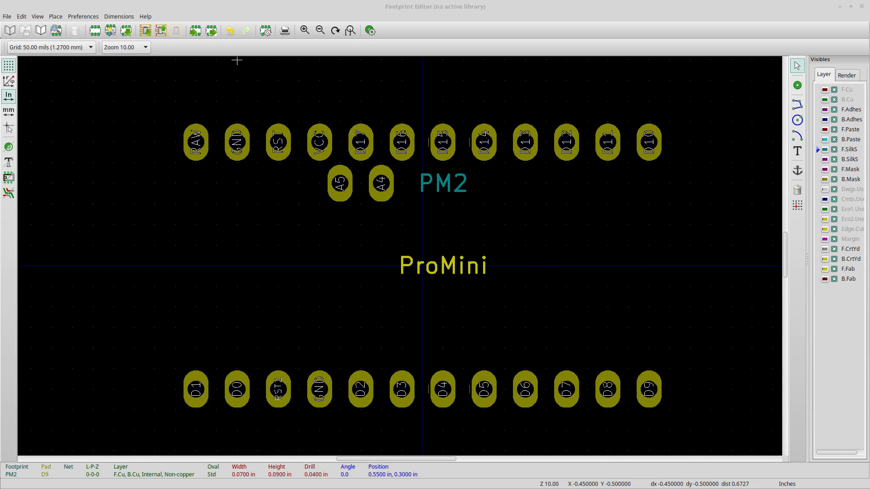
Save the edited footprint as Pro_Mini_Socket in the +Libraries library and close the Footprint Editor.
{"action": "left_click", "coordinate": [10, 30]}
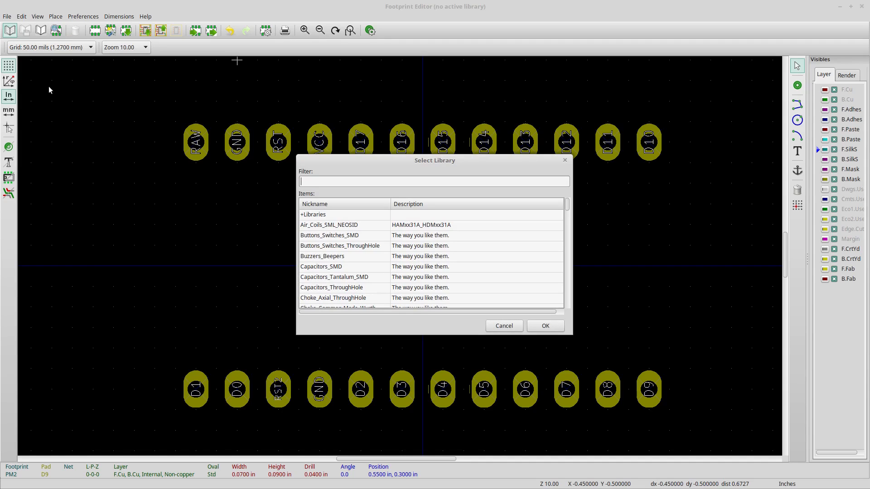
{"action": "left_click", "coordinate": [312, 215]}
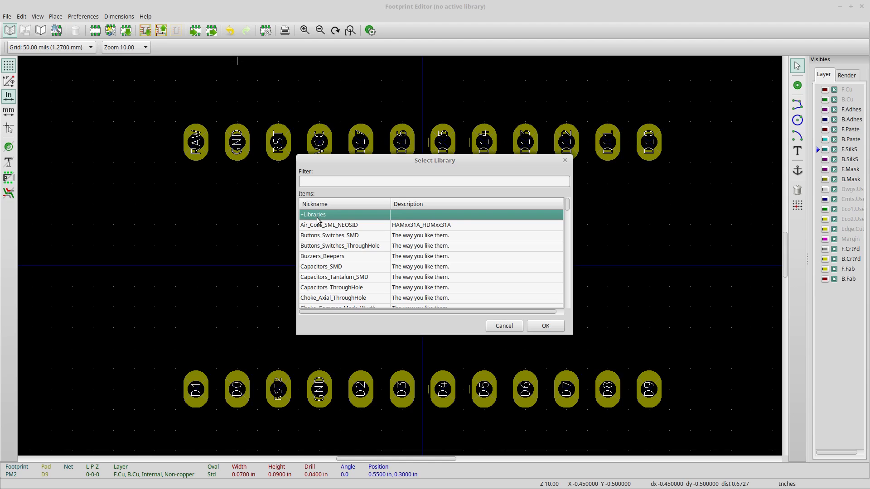
{"action": "left_click", "coordinate": [543, 326]}
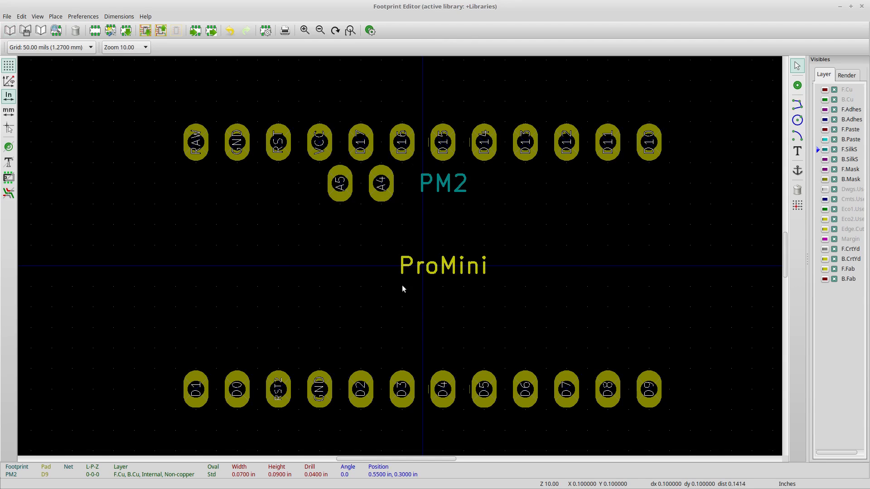
{"action": "left_click", "coordinate": [25, 30]}
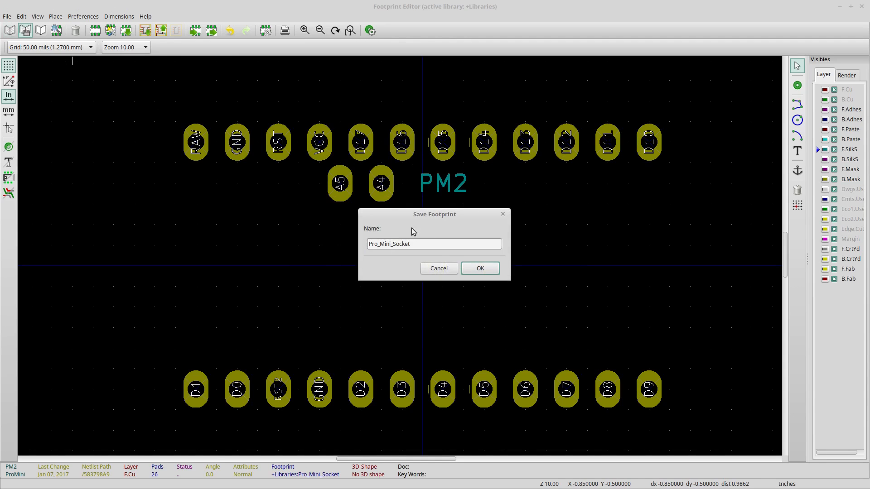
{"action": "left_click", "coordinate": [481, 269]}
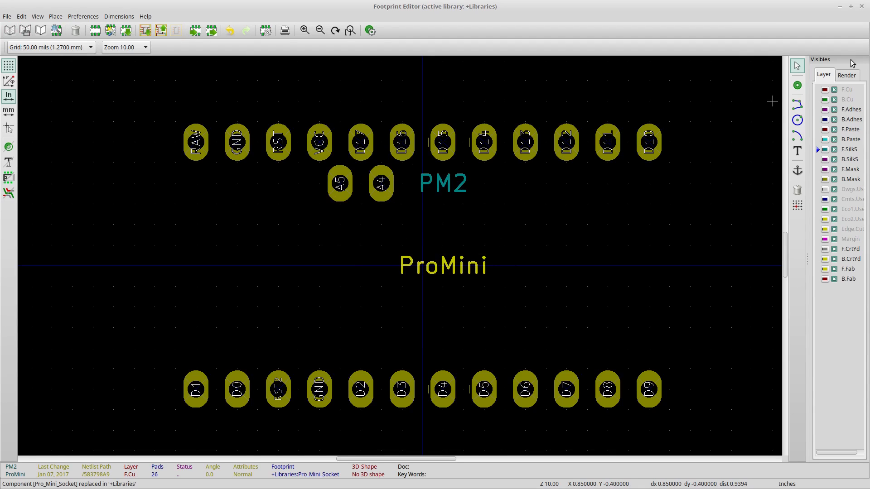
{"action": "left_click", "coordinate": [861, 7]}
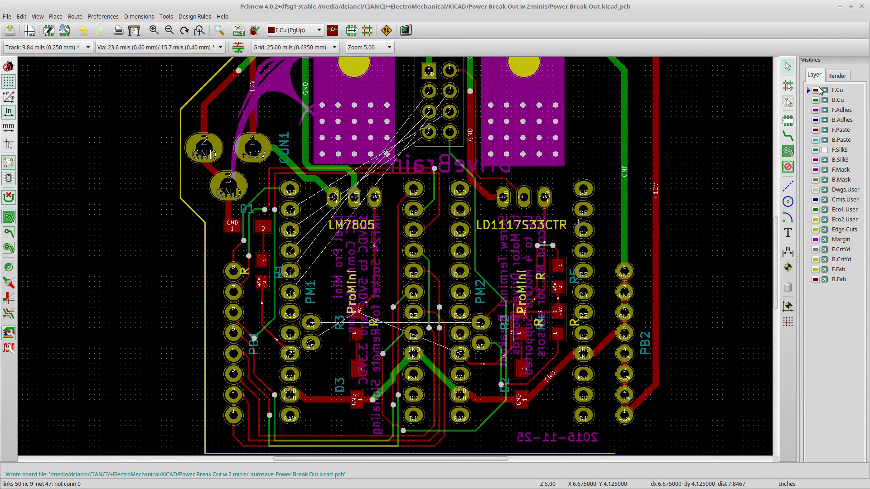
Update PM2 on the board by applying a footprint change to +Libraries:Pro_Mini_Socket.
{"action": "right_click", "coordinate": [584, 209]}
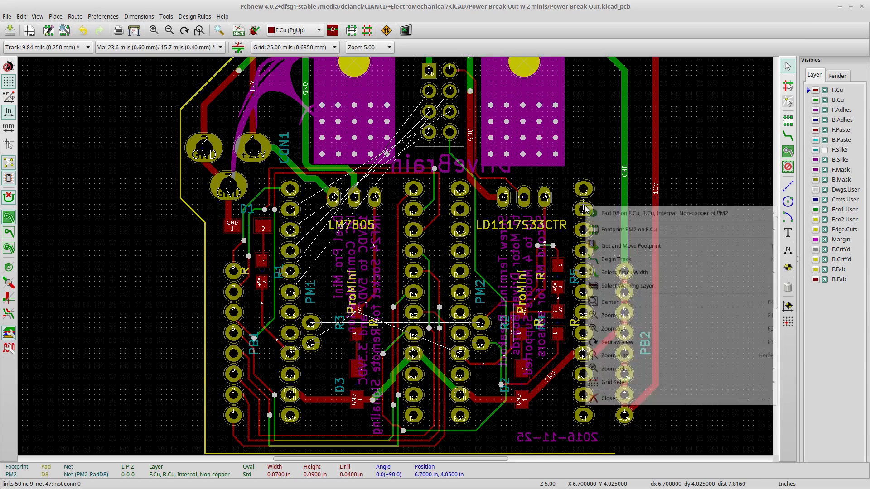
{"action": "mouse_move", "coordinate": [625, 230]}
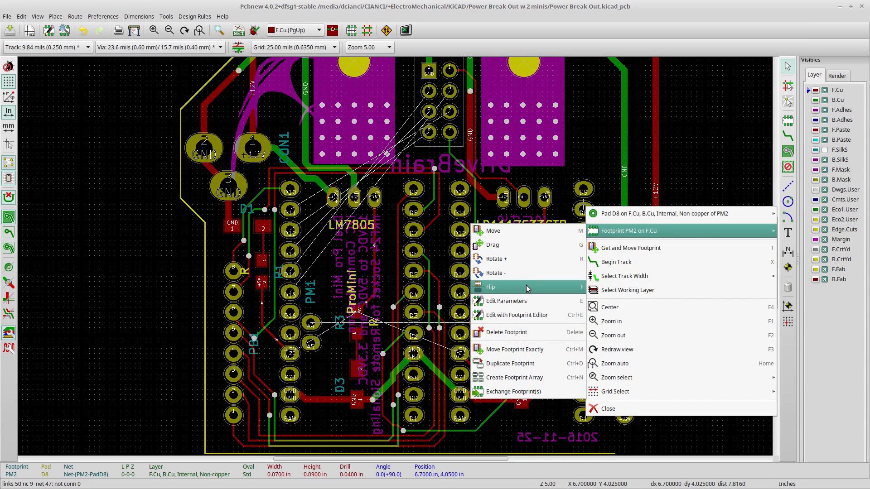
{"action": "left_click", "coordinate": [522, 301]}
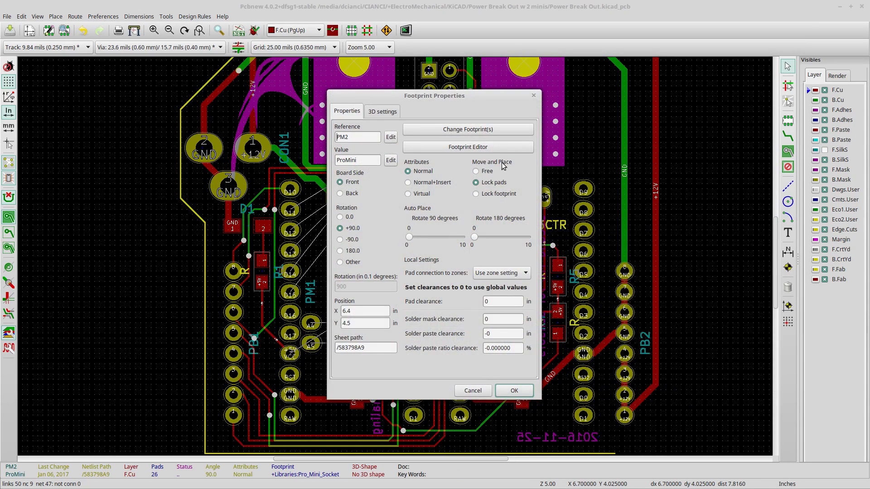
{"action": "left_click", "coordinate": [493, 134]}
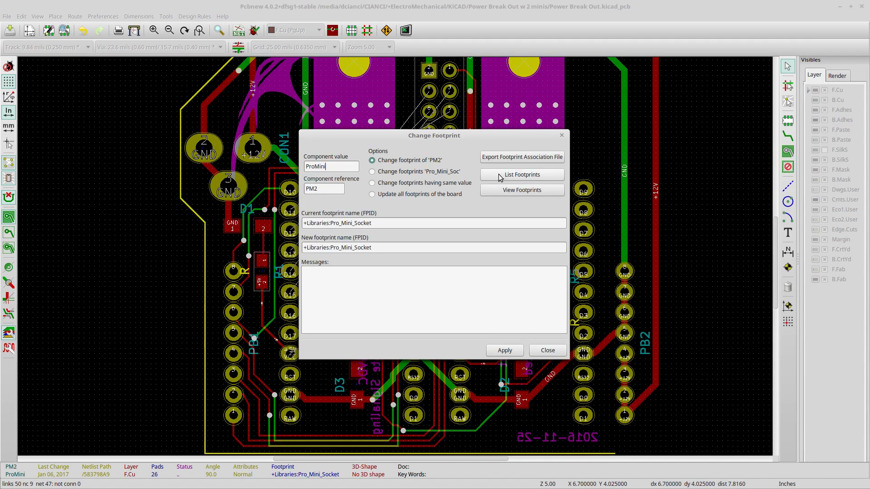
{"action": "left_click", "coordinate": [509, 350]}
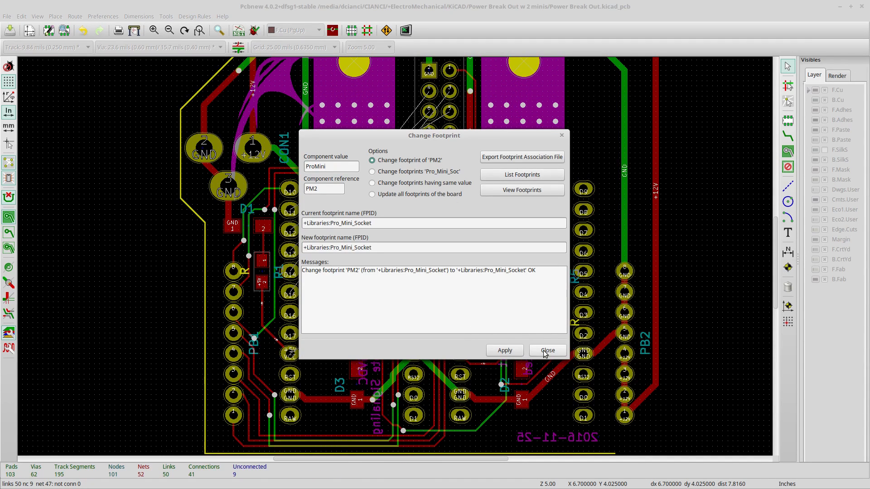
{"action": "left_click", "coordinate": [547, 350]}
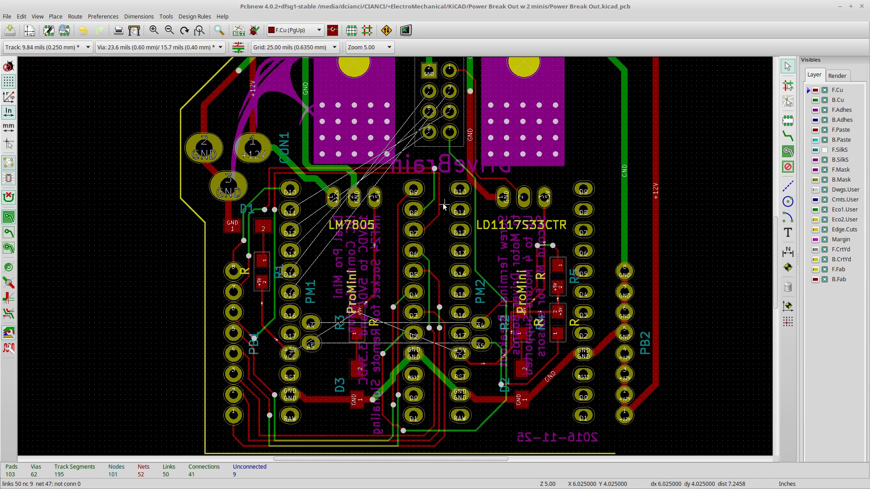
Update PM1 on the board with the saved +Libraries:Pro_Mini_Socket footprint.
{"action": "right_click", "coordinate": [420, 190]}
{"action": "mouse_move", "coordinate": [478, 212]}
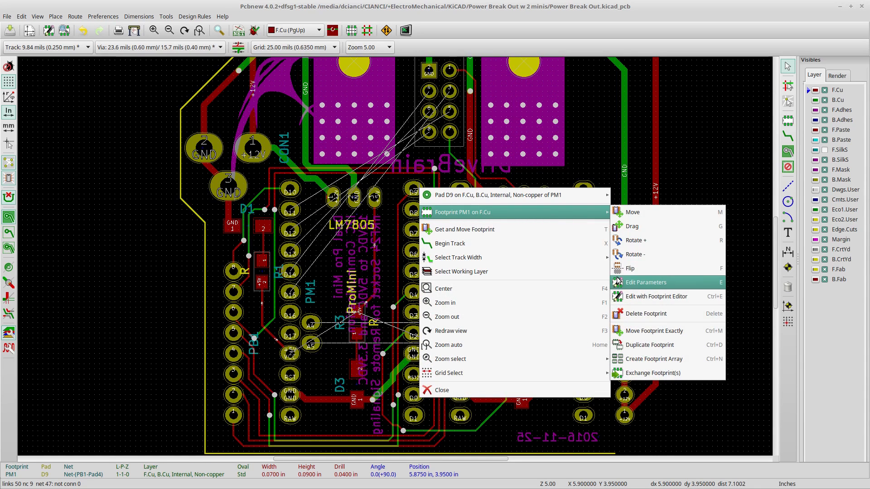
{"action": "left_click", "coordinate": [634, 282]}
{"action": "left_click", "coordinate": [425, 133]}
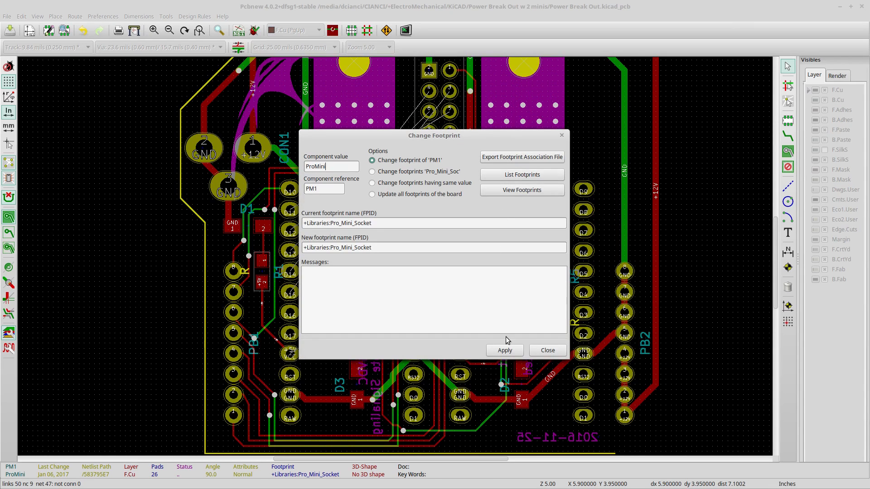
{"action": "left_click", "coordinate": [546, 351]}
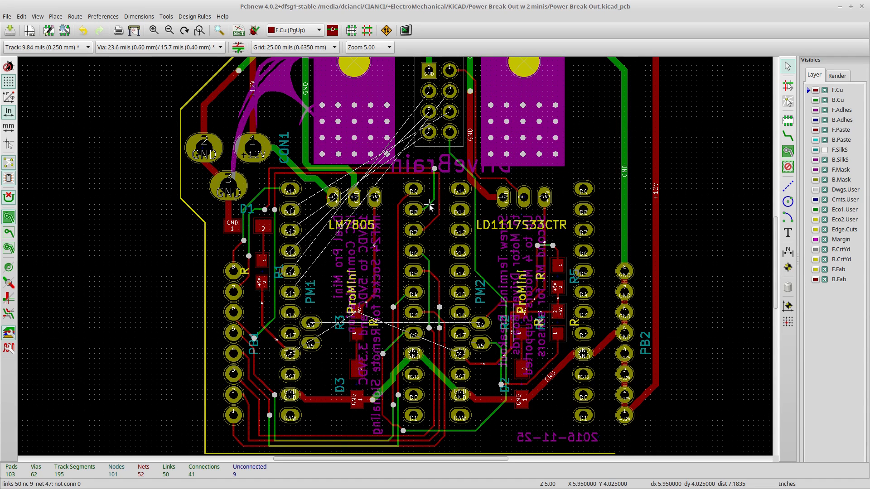
Set the board grid to 2.50 mils for fine routing around the LM7805 pads.
{"action": "scroll", "coordinate": [429, 202], "scroll_direction": "up", "scroll_amount": 1}
{"action": "scroll", "coordinate": [394, 259], "scroll_direction": "up", "scroll_amount": 4}
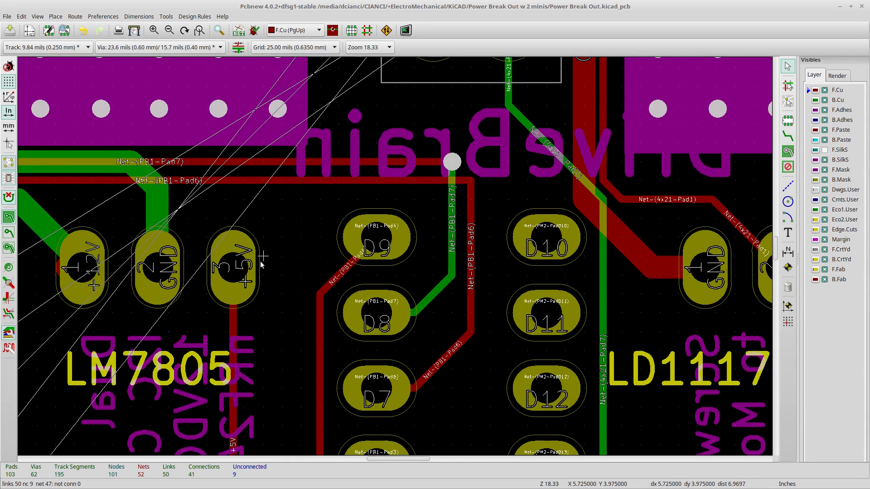
{"action": "middle_click_drag", "start_coordinate": [227, 274], "coordinate": [406, 220]}
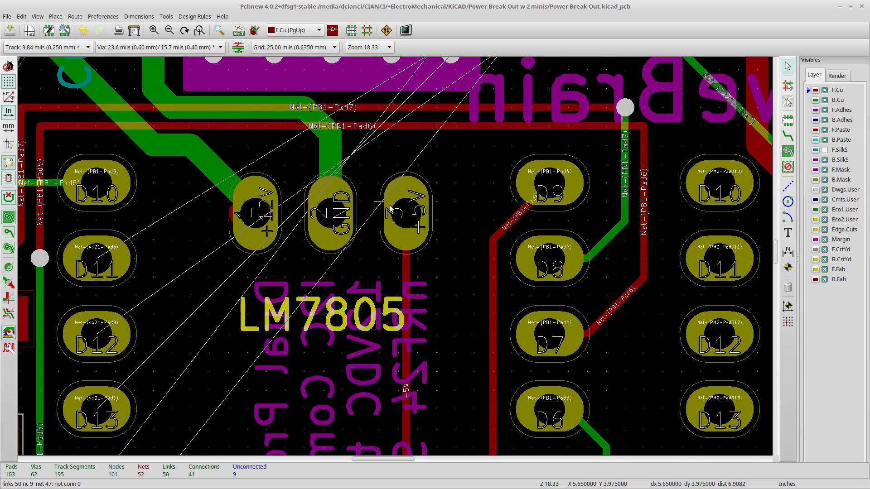
{"action": "left_click", "coordinate": [333, 48]}
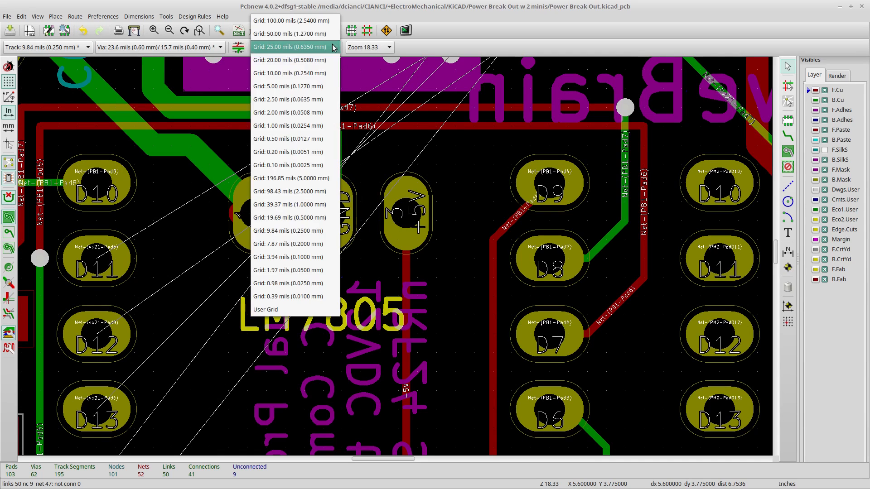
{"action": "left_click", "coordinate": [290, 76]}
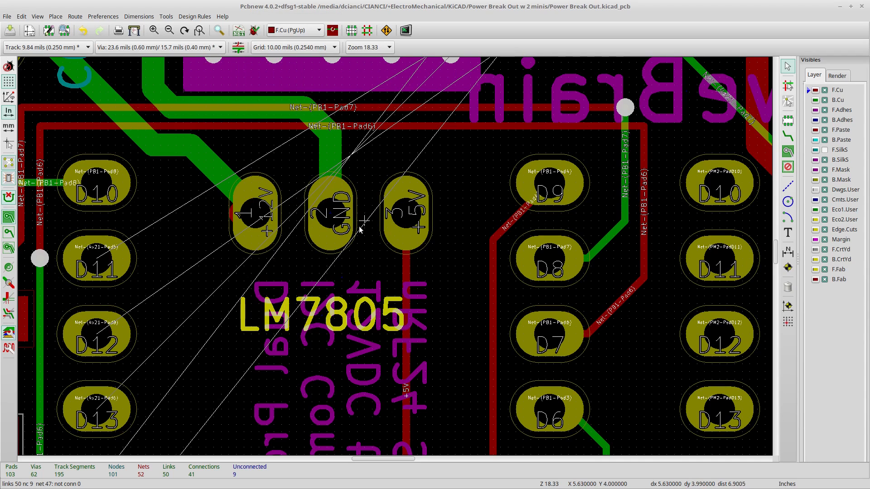
{"action": "left_click", "coordinate": [327, 49]}
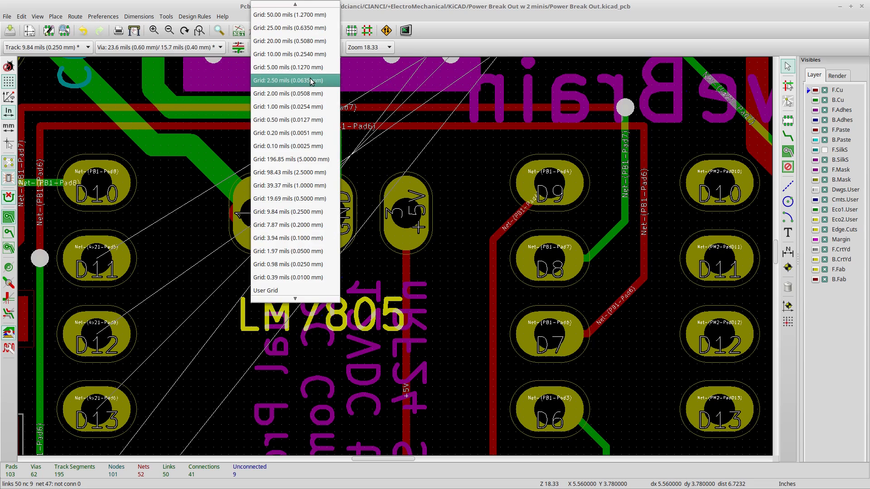
{"action": "left_click", "coordinate": [294, 79]}
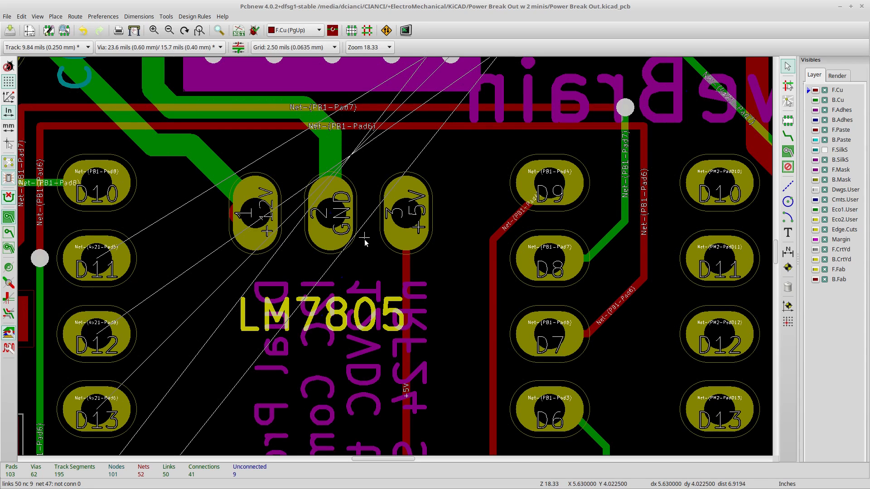
Set the board grid spacing to 25.00 mils (0.6350 mm).
{"action": "left_click", "coordinate": [332, 50]}
{"action": "scroll", "coordinate": [323, 45], "scroll_direction": "up", "scroll_amount": 2}
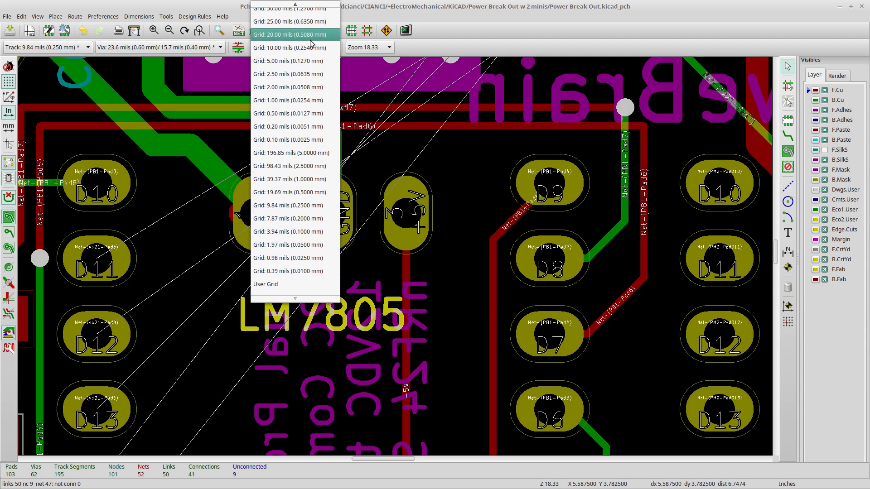
{"action": "left_click", "coordinate": [299, 22]}
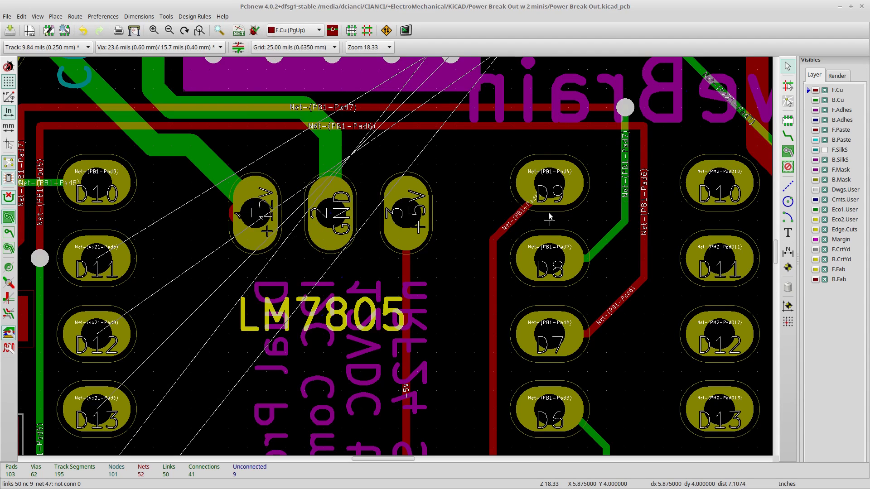
Route the A4 connection between the PM1 and PM2 A4 pads, and delete the front copper stub at PM1's A4.
{"action": "scroll", "coordinate": [529, 235], "scroll_direction": "down", "scroll_amount": 1}
{"action": "scroll", "coordinate": [398, 314], "scroll_direction": "down", "scroll_amount": 3}
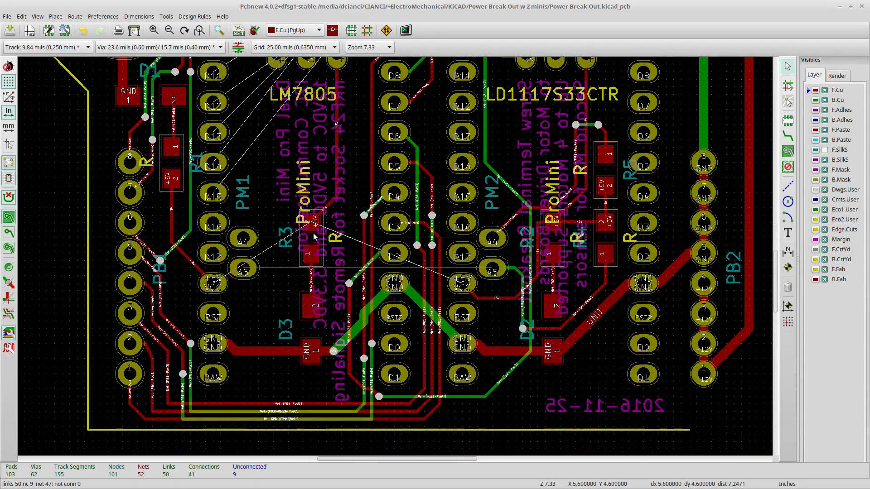
{"action": "left_click", "coordinate": [787, 143]}
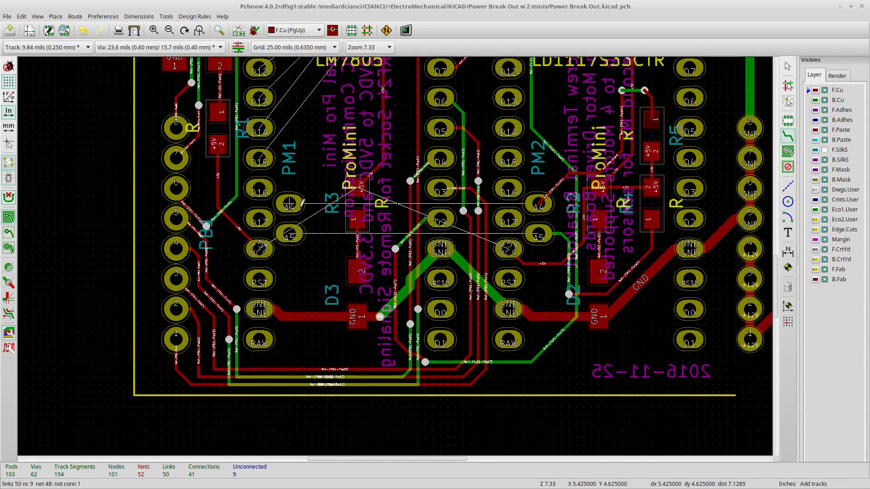
{"action": "left_click", "coordinate": [292, 205]}
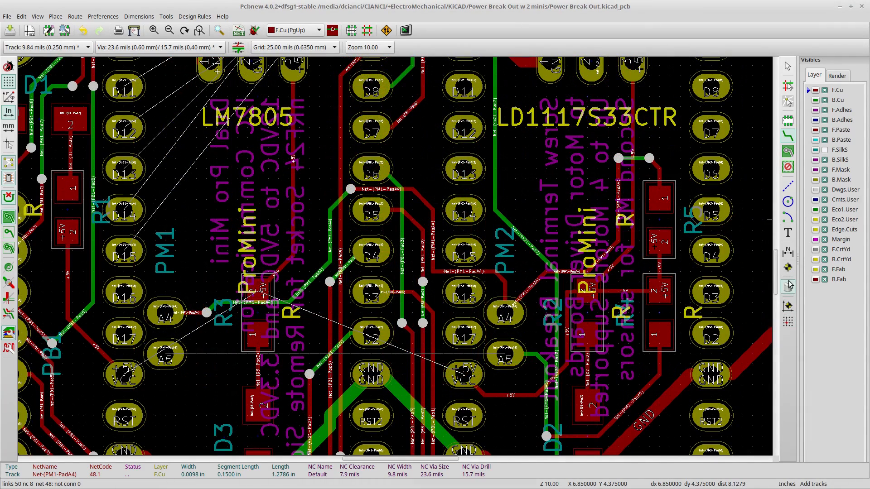
{"action": "left_click", "coordinate": [788, 285]}
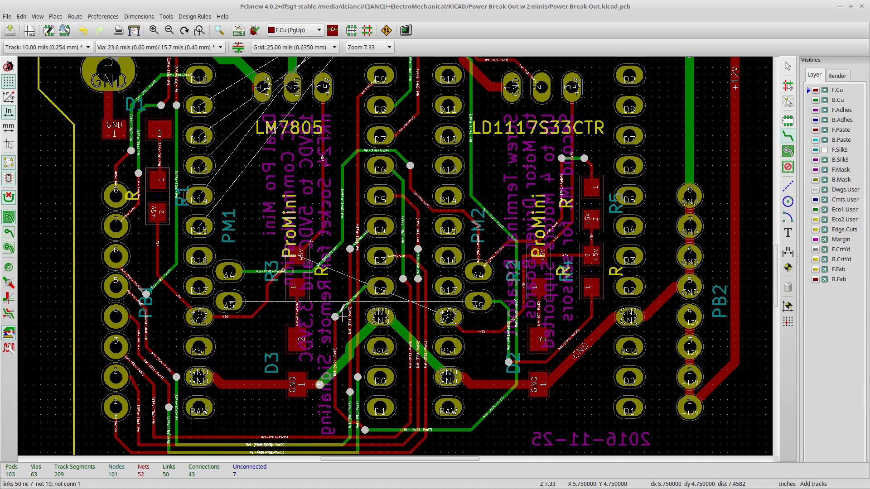
Move the Net-(4x21-Pad7) via, with its connected tracks, up level with PM1's D2 pad to clear the A5 path.
{"action": "key", "text": "Escape"}
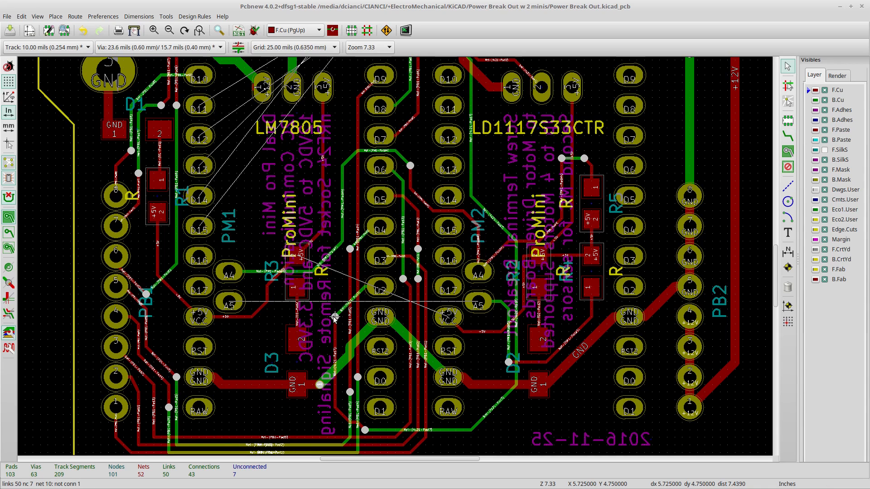
{"action": "key", "text": "m"}
{"action": "left_click", "coordinate": [346, 338]}
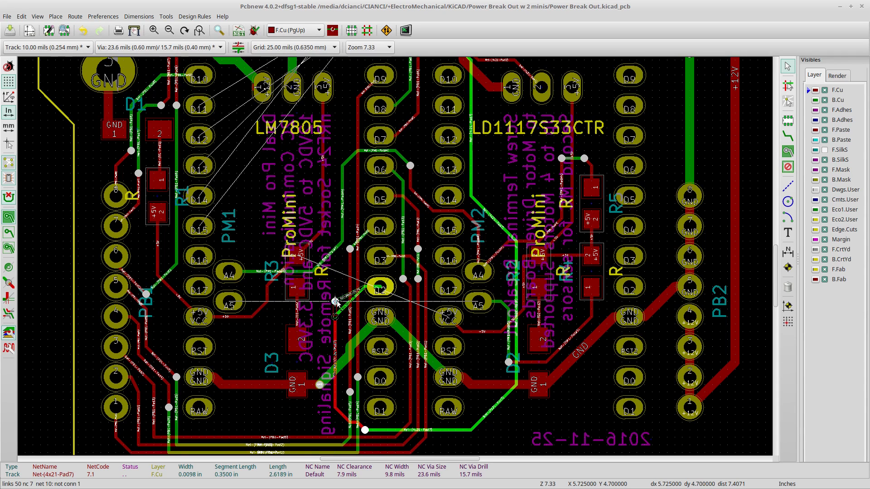
{"action": "left_click", "coordinate": [334, 286]}
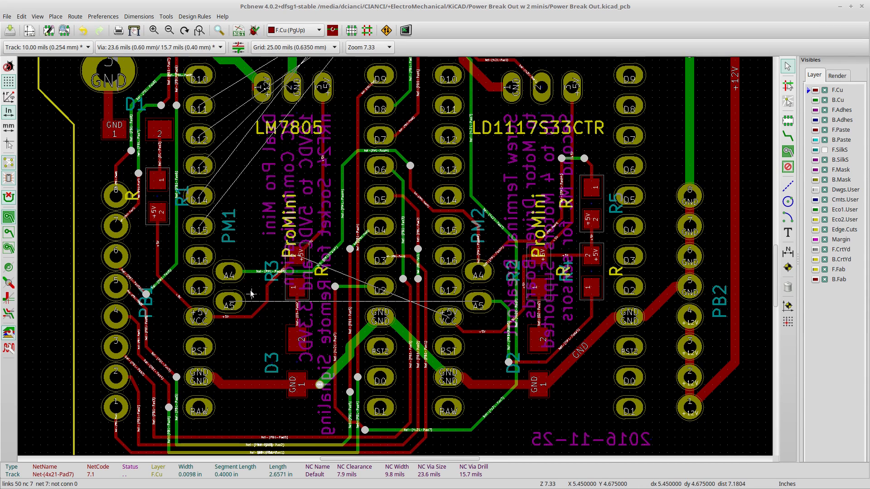
Route a straight B.Cu track from PM1's A5 pad to PM2's A5 pad.
{"action": "left_click", "coordinate": [787, 135]}
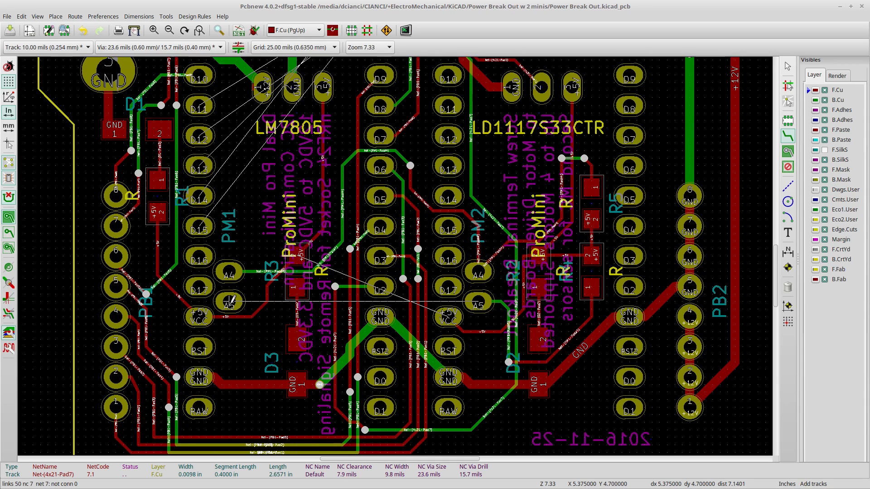
{"action": "key", "text": "Page_Down"}
{"action": "left_click", "coordinate": [229, 302]}
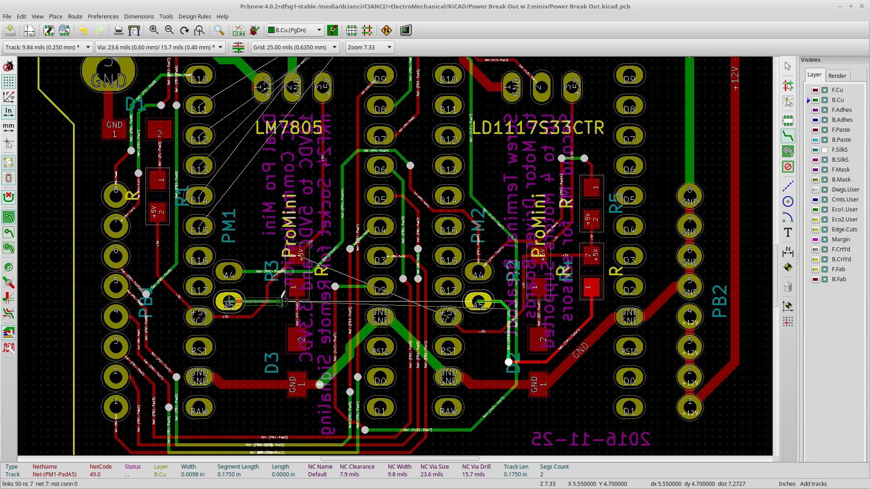
{"action": "left_click", "coordinate": [479, 301]}
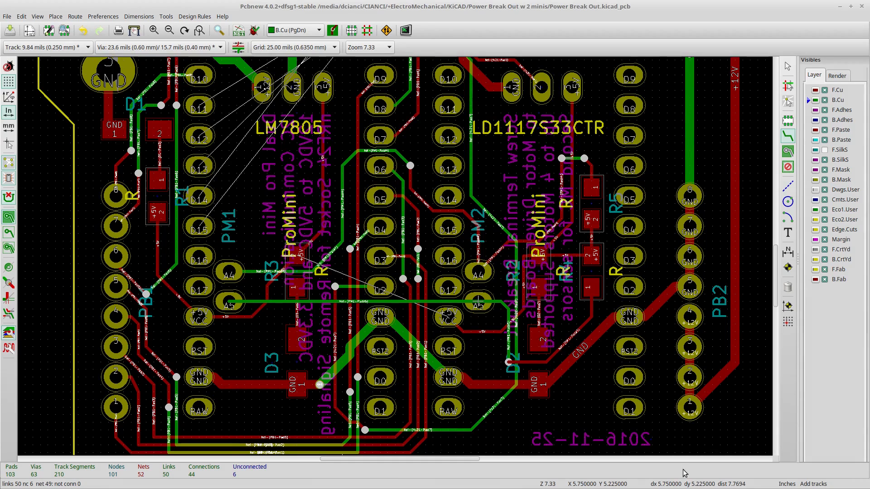
Route the missing +5V connection between R3 and PM2's VCC pad, starting on F.Cu.
{"action": "left_click", "coordinate": [787, 287]}
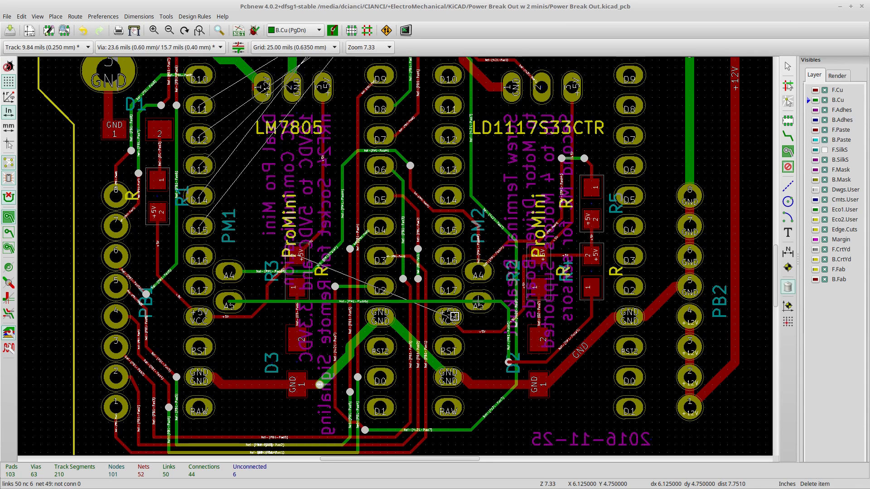
{"action": "key", "text": "Page_Up"}
{"action": "scroll", "coordinate": [453, 316], "scroll_direction": "down", "scroll_amount": 1}
{"action": "left_click", "coordinate": [788, 135]}
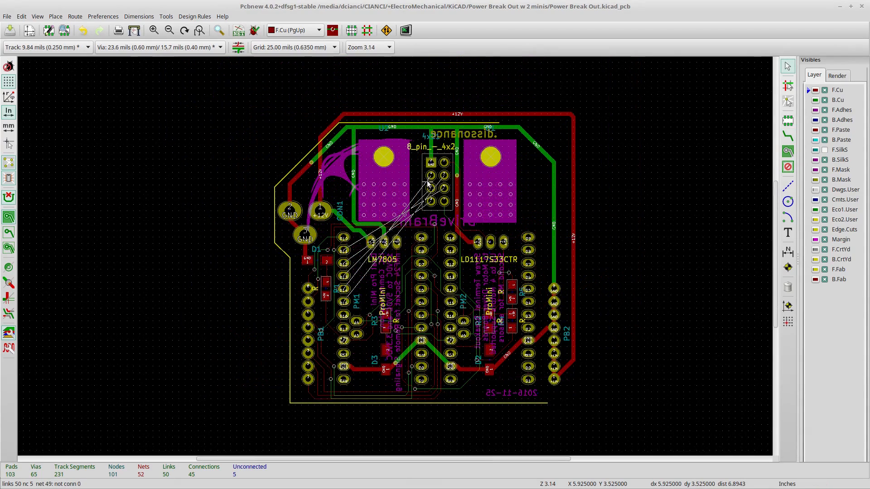
Delete the track segments running past D1 toward PB1, undoing any accidental removal of the CON1 connector.
{"action": "scroll", "coordinate": [433, 176], "scroll_direction": "up", "scroll_amount": 1}
{"action": "middle_click_drag", "start_coordinate": [378, 310], "coordinate": [403, 227]}
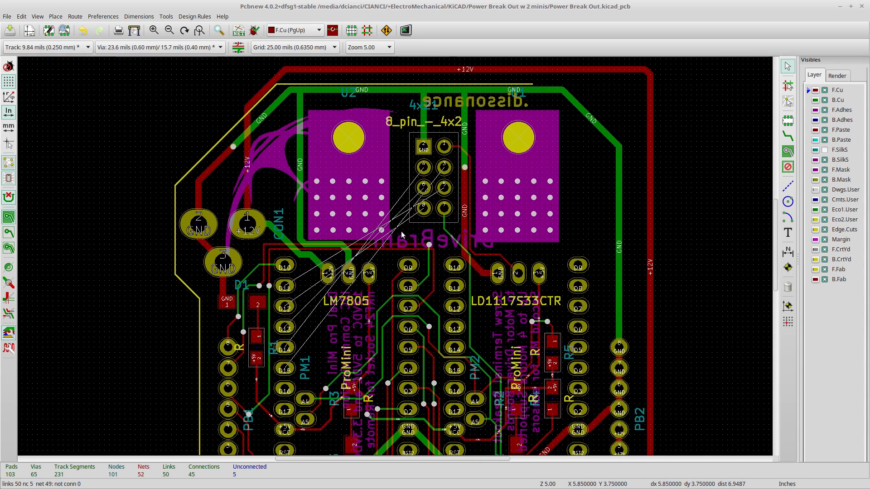
{"action": "left_click", "coordinate": [787, 137]}
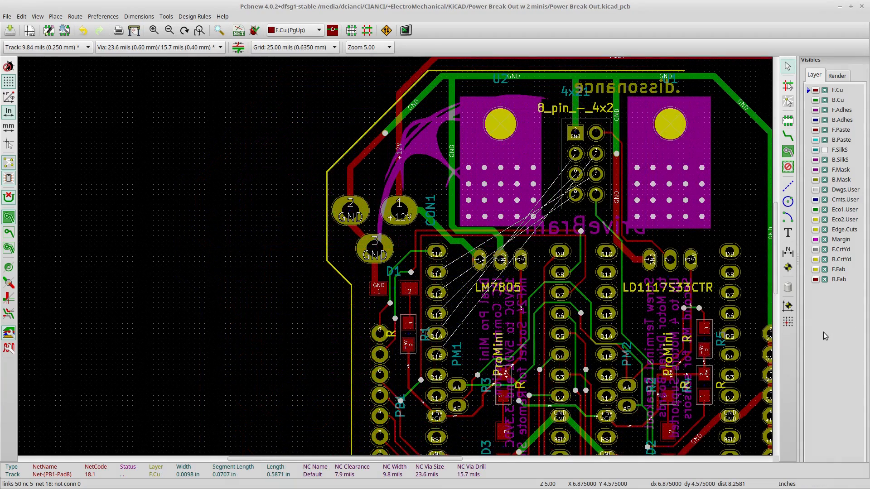
{"action": "left_click", "coordinate": [787, 287]}
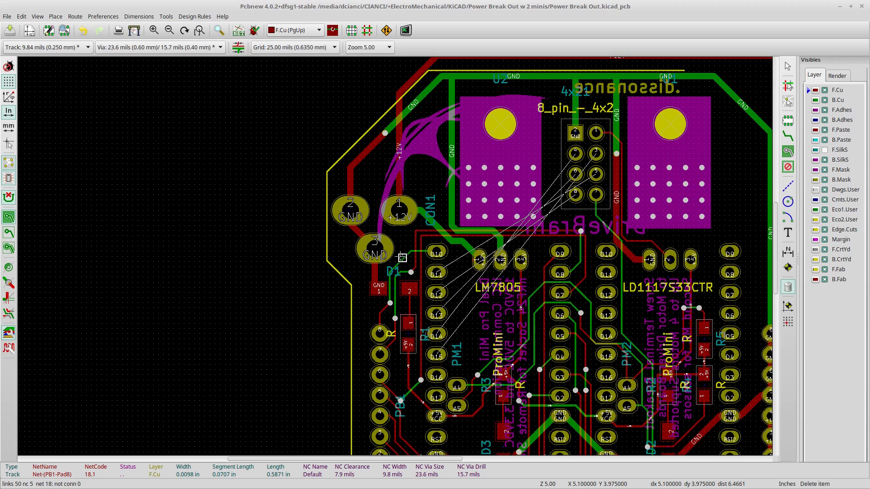
{"action": "left_click", "coordinate": [401, 258]}
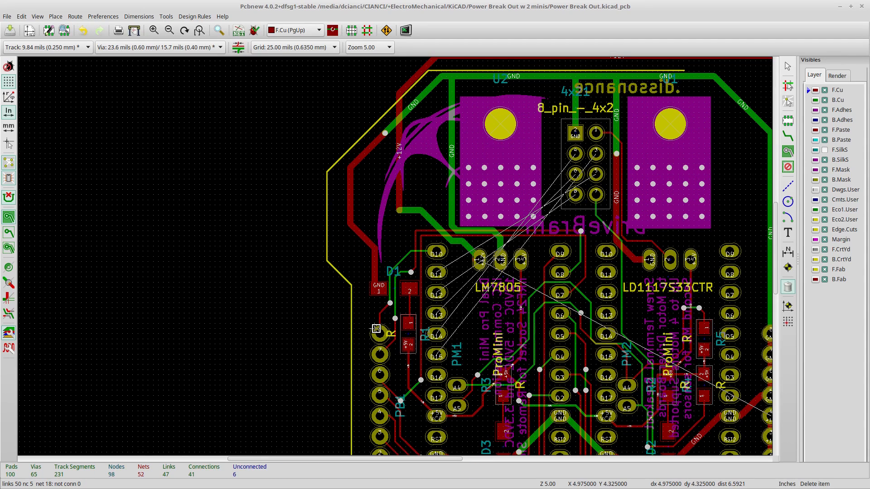
{"action": "key", "text": "ctrl+z"}
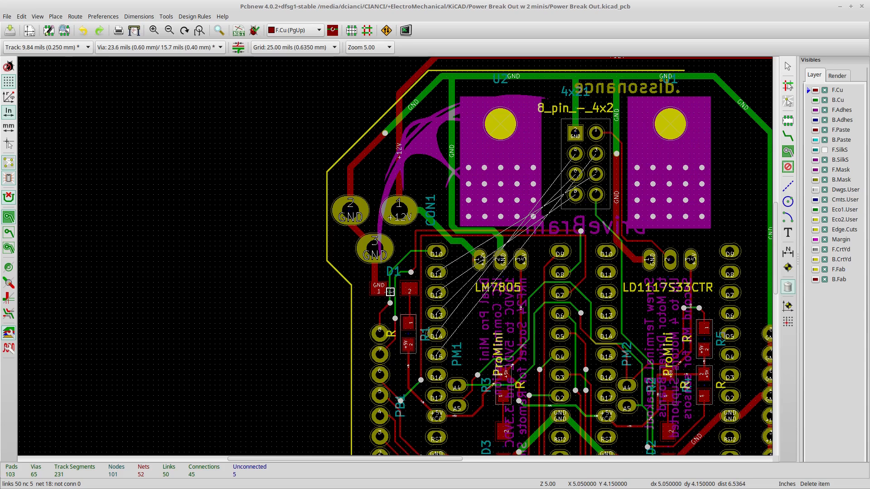
{"action": "left_click", "coordinate": [389, 291]}
{"action": "left_click", "coordinate": [398, 327]}
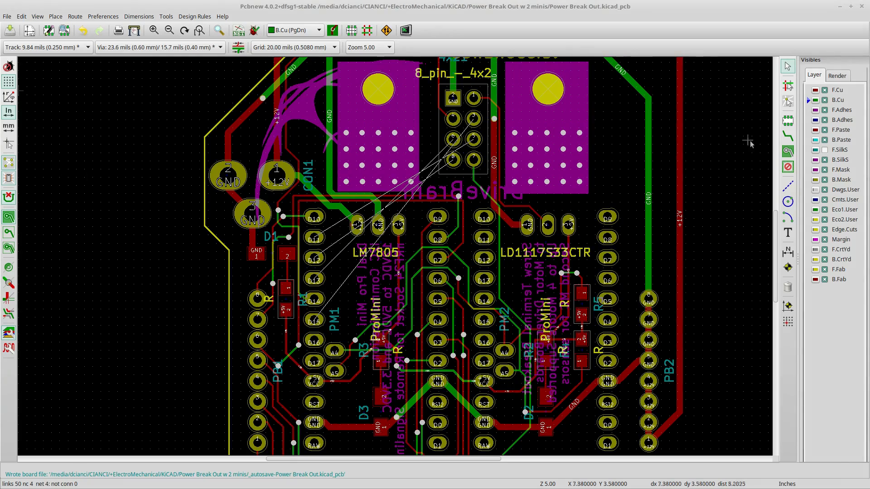
Route the remaining unconnected nets between the 8-pin 4x2 header and PM1's digital pads.
{"action": "left_click", "coordinate": [788, 136]}
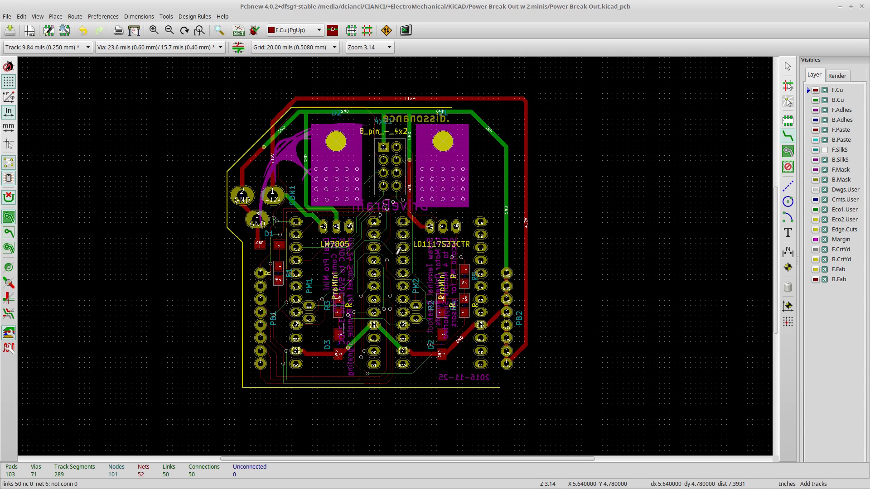
Examine the routed tracks and vias around CON1, D1, PM1 and PM2, and across the whole board.
{"action": "scroll", "coordinate": [341, 326], "scroll_direction": "up", "scroll_amount": 1}
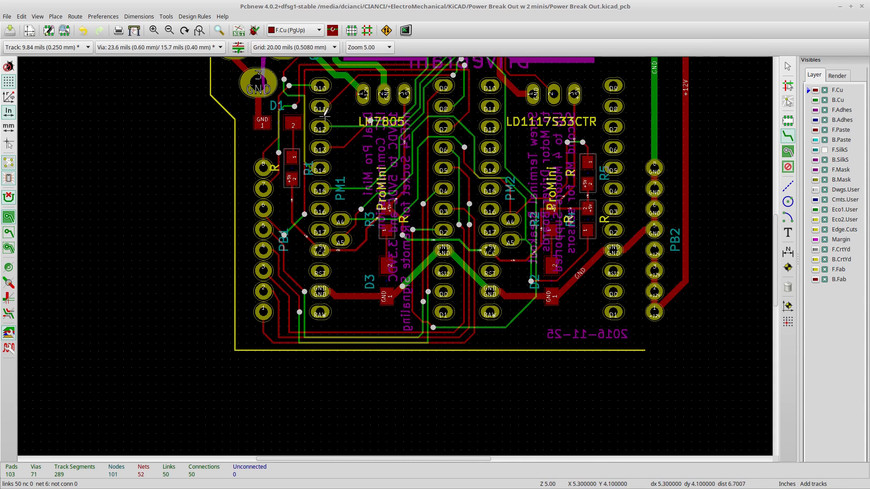
{"action": "scroll", "coordinate": [319, 107], "scroll_direction": "up", "scroll_amount": 1}
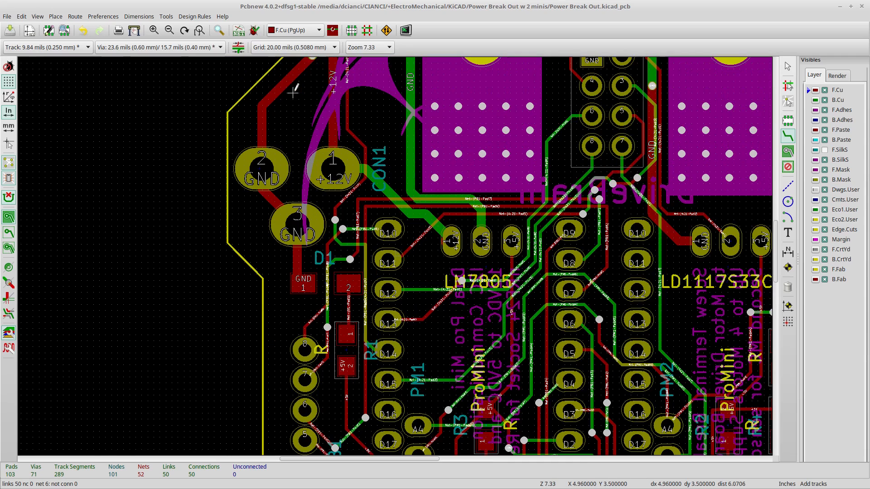
{"action": "scroll", "coordinate": [398, 247], "scroll_direction": "up", "scroll_amount": 4}
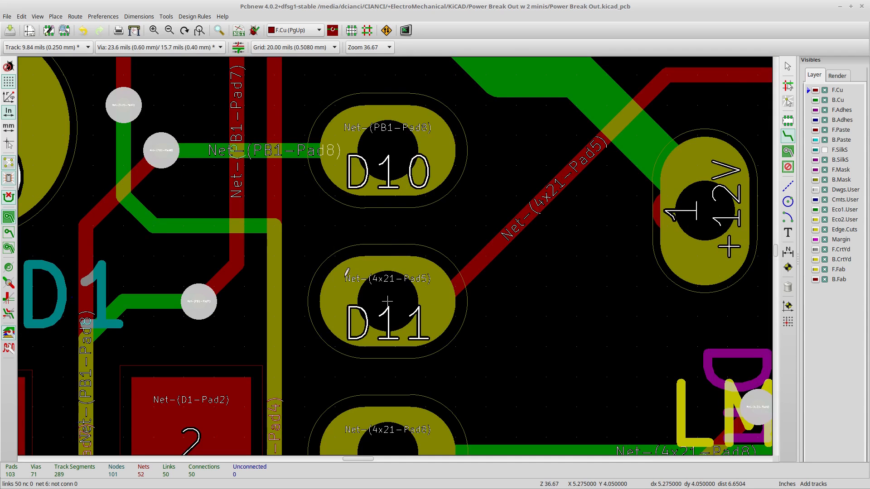
{"action": "scroll", "coordinate": [397, 249], "scroll_direction": "down", "scroll_amount": 2}
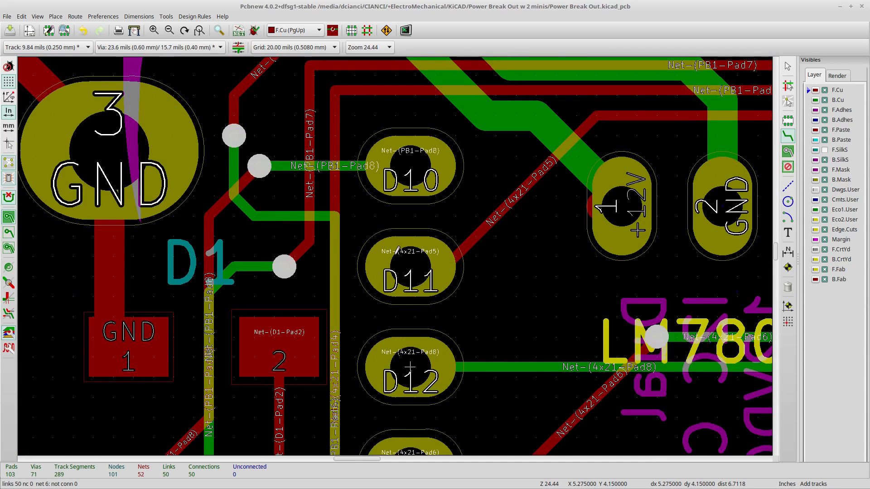
{"action": "scroll", "coordinate": [397, 249], "scroll_direction": "up", "scroll_amount": 1}
{"action": "scroll", "coordinate": [398, 249], "scroll_direction": "down", "scroll_amount": 2}
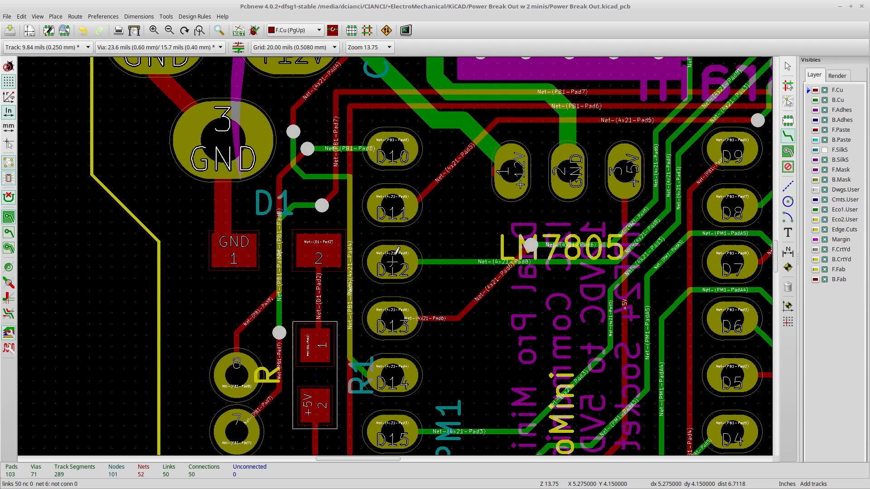
{"action": "scroll", "coordinate": [397, 250], "scroll_direction": "down", "scroll_amount": 1}
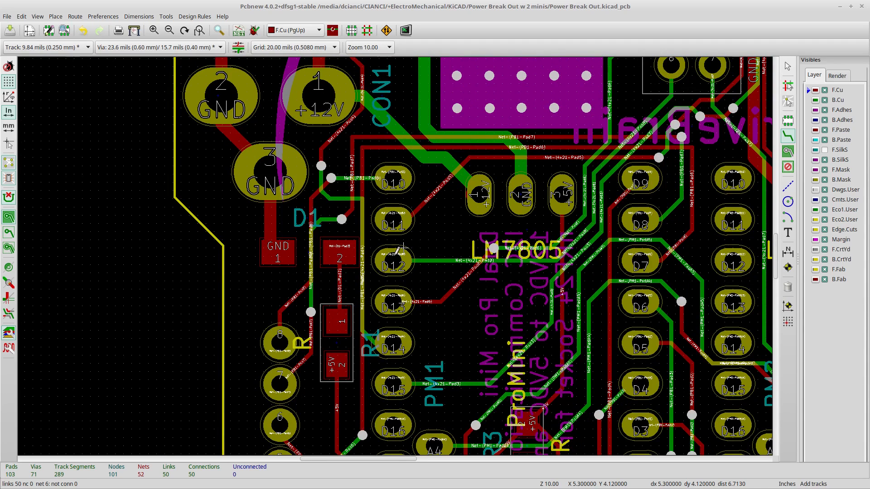
{"action": "scroll", "coordinate": [398, 248], "scroll_direction": "down", "scroll_amount": 1}
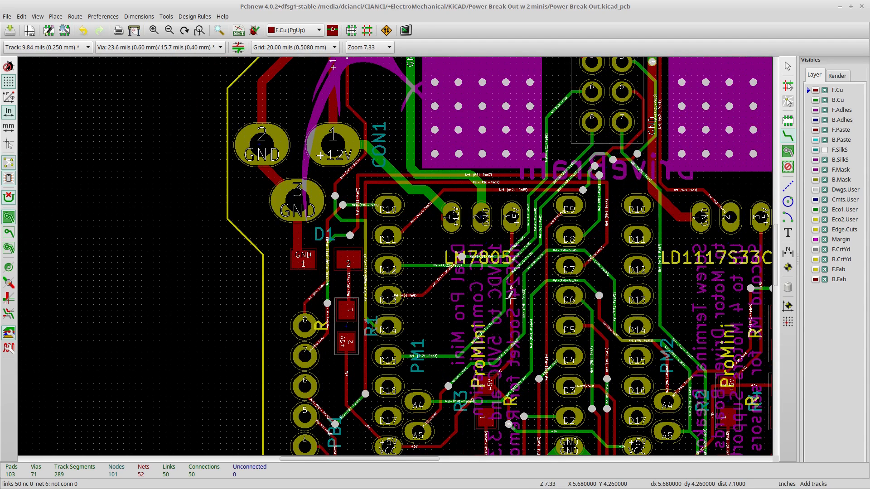
{"action": "scroll", "coordinate": [397, 249], "scroll_direction": "down", "scroll_amount": 1}
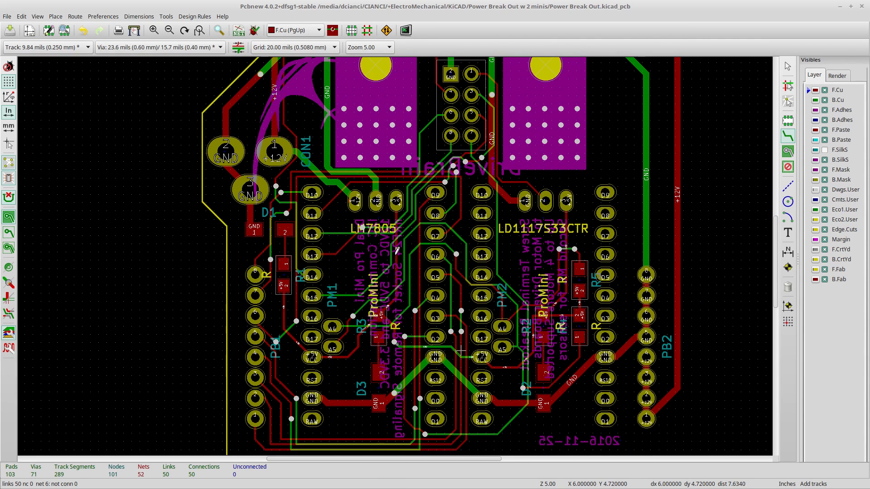
{"action": "scroll", "coordinate": [396, 255], "scroll_direction": "down", "scroll_amount": 1}
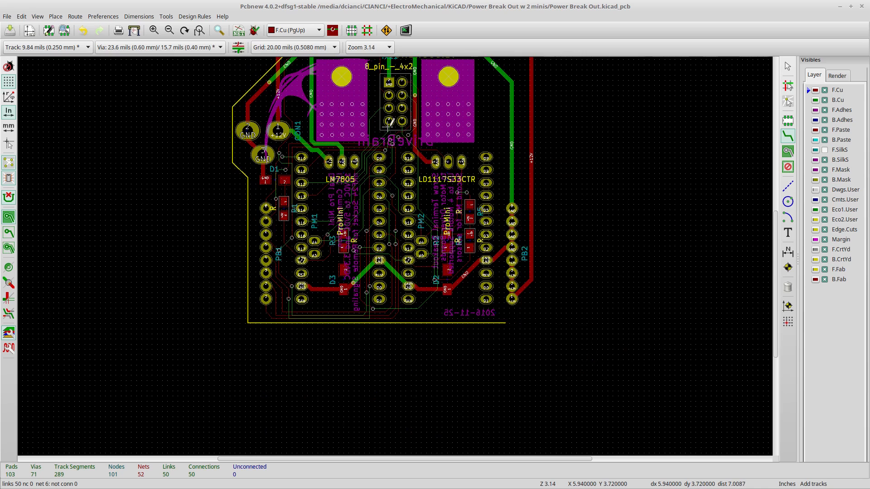
{"action": "middle_click_drag", "start_coordinate": [398, 123], "coordinate": [408, 207]}
{"action": "middle_click_drag", "start_coordinate": [303, 84], "coordinate": [265, 41]}
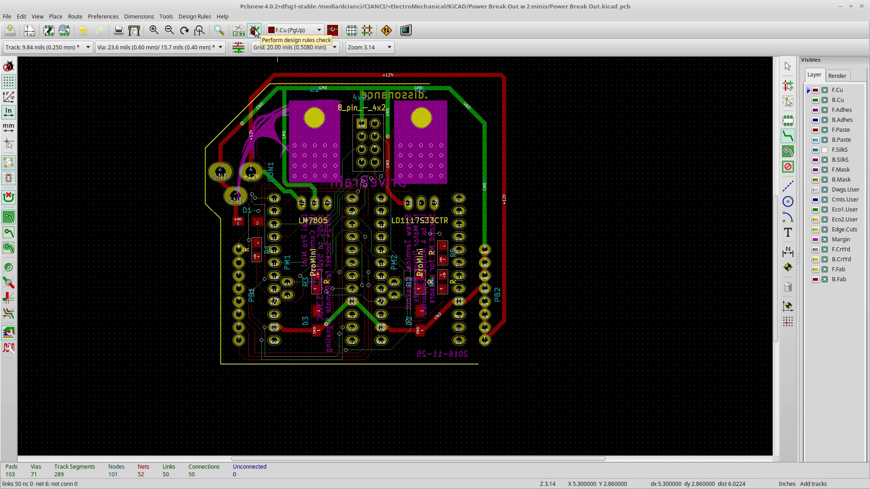
Run the design rules check, enlarge its window to show all errors, and move it clear of the header area.
{"action": "left_click", "coordinate": [254, 31]}
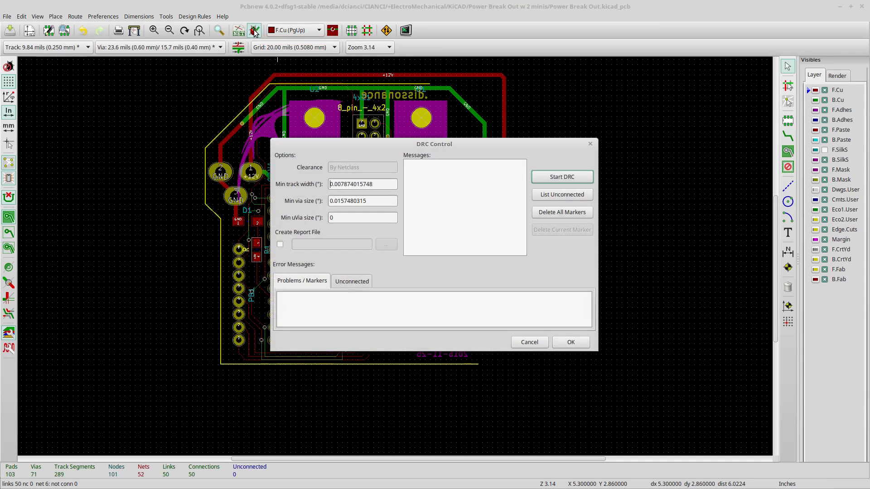
{"action": "left_click", "coordinate": [564, 178]}
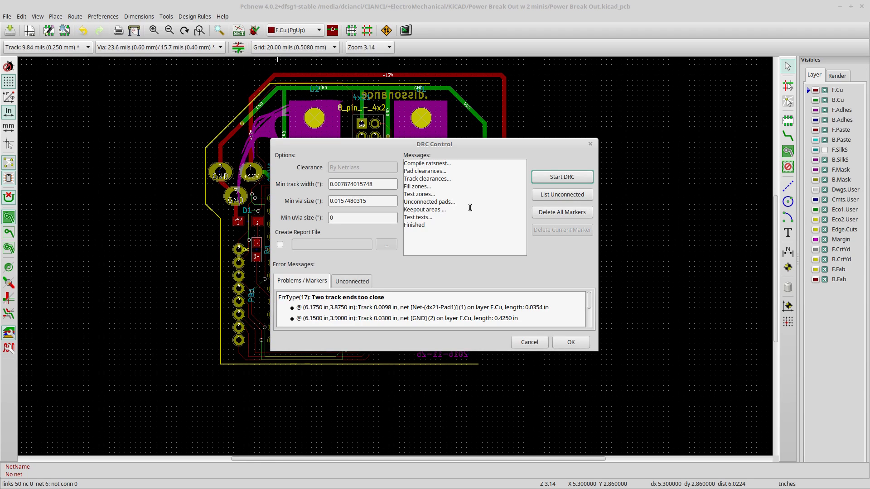
{"action": "left_click_drag", "start_coordinate": [480, 348], "coordinate": [511, 426]}
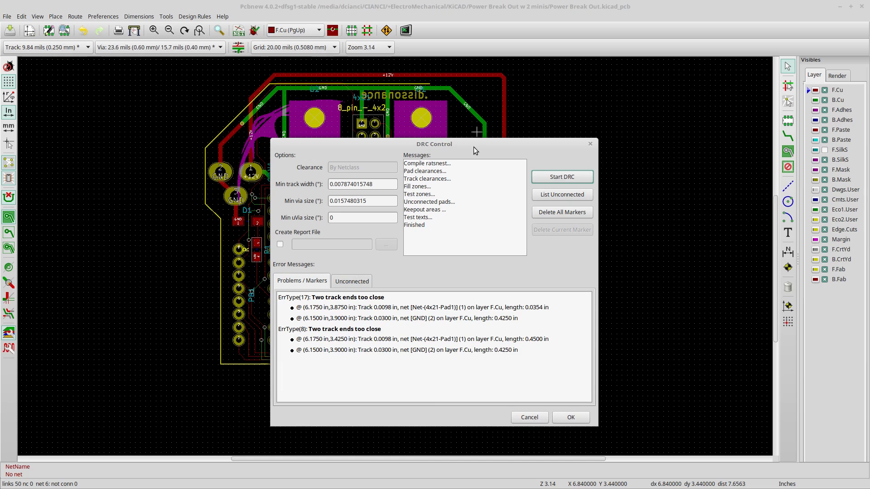
{"action": "left_click_drag", "start_coordinate": [474, 147], "coordinate": [615, 102]}
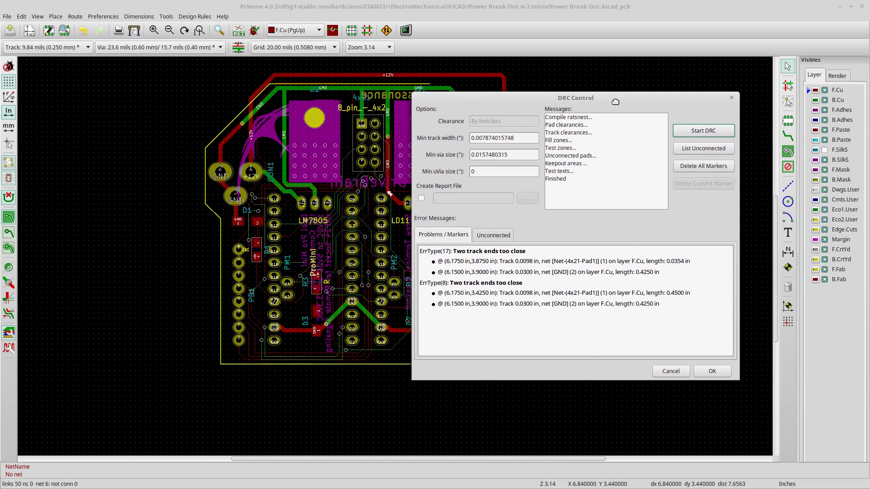
Move the DRC Control window clear of the board and locate the first "Two track ends too close" error in the layout.
{"action": "left_click", "coordinate": [505, 265]}
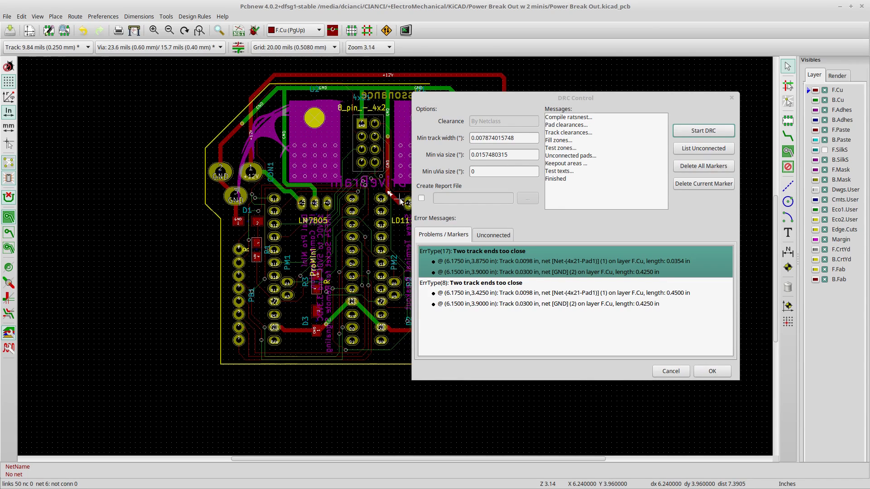
{"action": "left_click", "coordinate": [482, 285]}
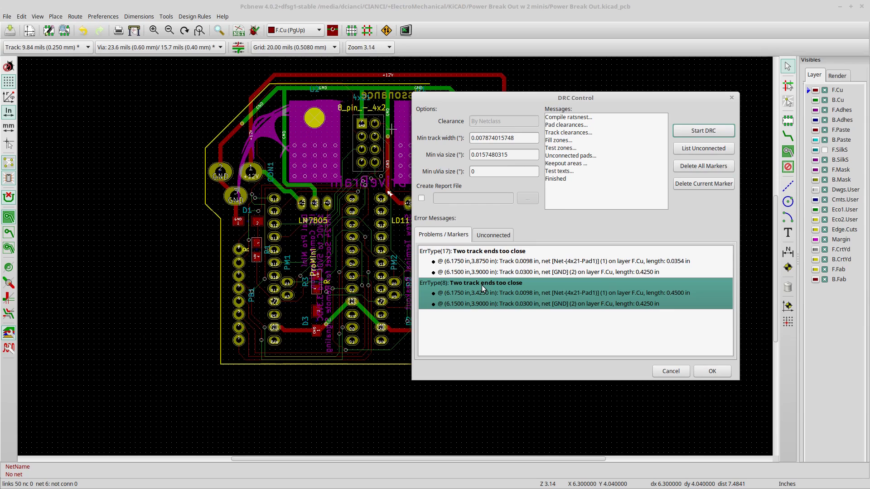
{"action": "left_click_drag", "start_coordinate": [487, 99], "coordinate": [586, 85]}
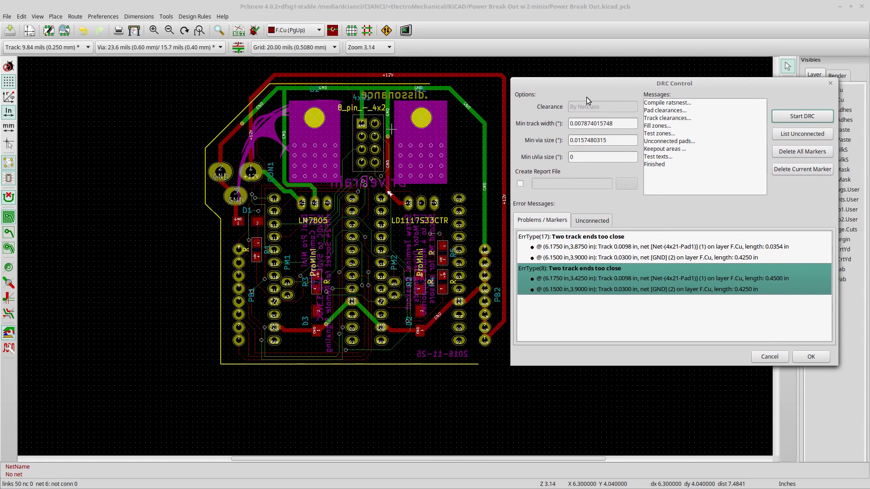
{"action": "left_click", "coordinate": [555, 252]}
{"action": "left_click", "coordinate": [562, 282]}
{"action": "left_click", "coordinate": [560, 246]}
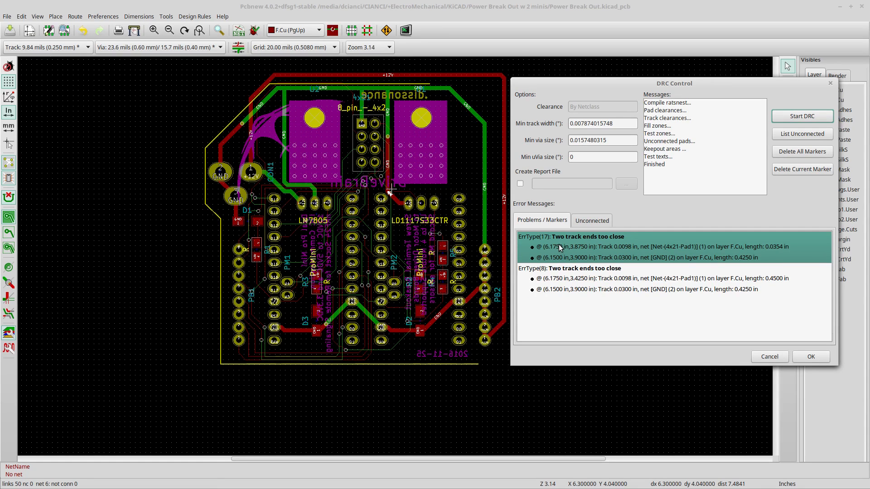
{"action": "double_click", "coordinate": [559, 247]}
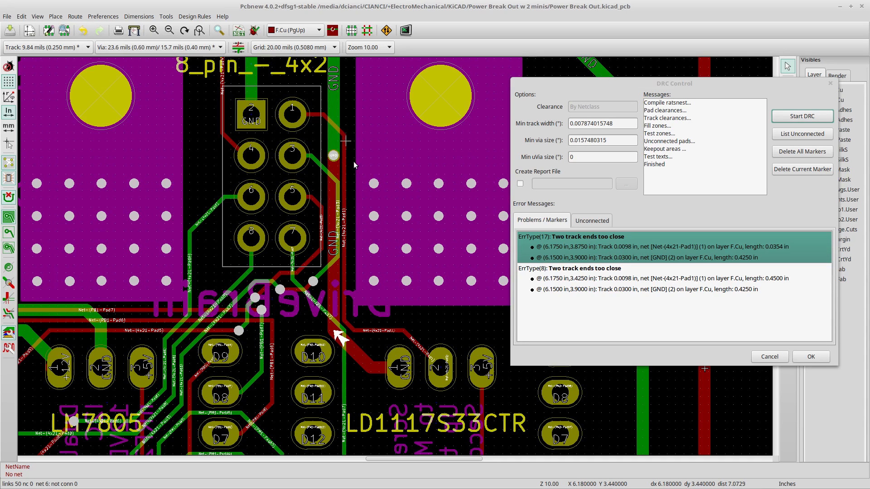
Compare the two listed clearance errors against the tracks beside the 4x2 header, and close the DRC Control window.
{"action": "left_click", "coordinate": [548, 282]}
{"action": "left_click", "coordinate": [578, 256]}
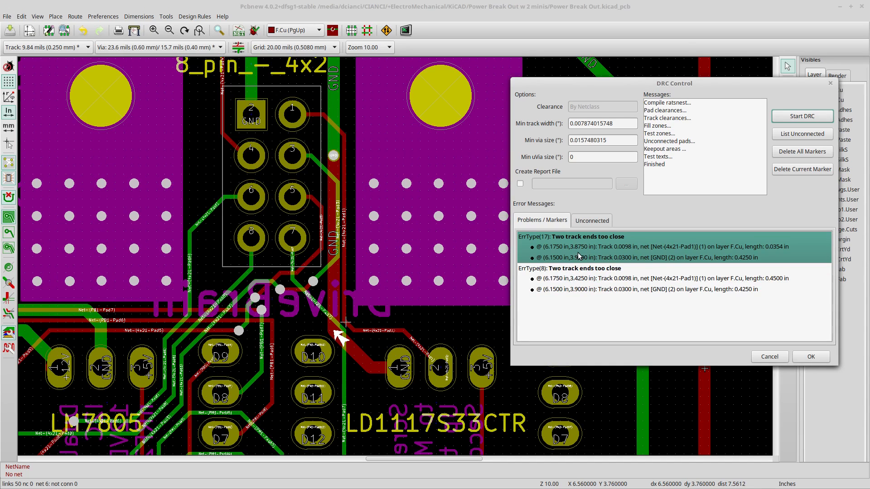
{"action": "left_click", "coordinate": [576, 278]}
{"action": "left_click", "coordinate": [573, 251]}
{"action": "left_click", "coordinate": [574, 284]}
{"action": "double_click", "coordinate": [574, 284]}
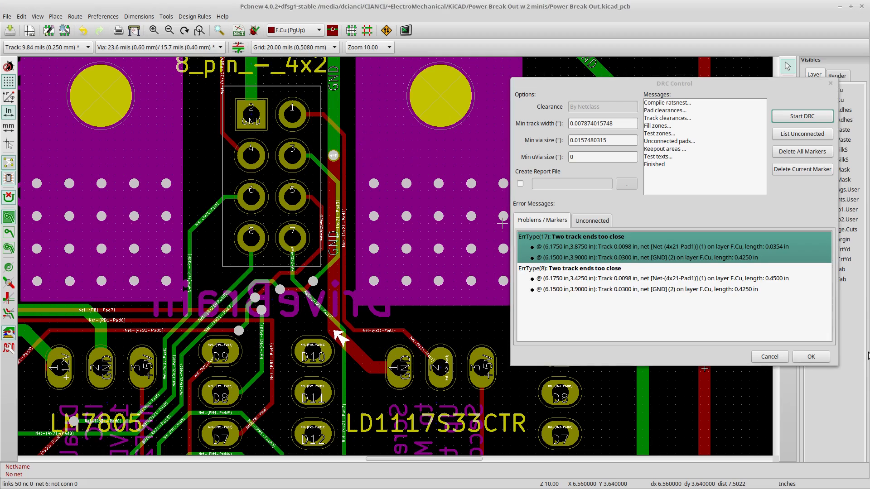
{"action": "key", "text": "Escape"}
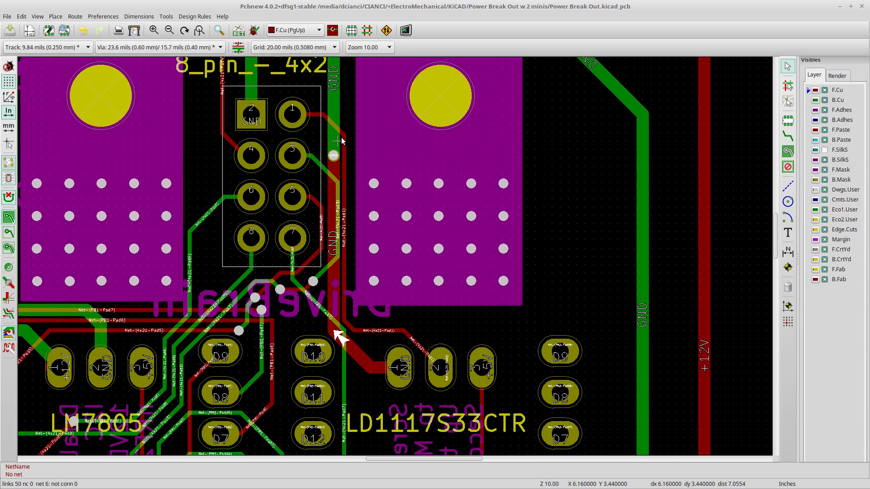
Drag the lower end of the 4x2 header's pad 1 track away from the neighbouring GND track on F.Cu.
{"action": "scroll", "coordinate": [342, 145], "scroll_direction": "up", "scroll_amount": 1}
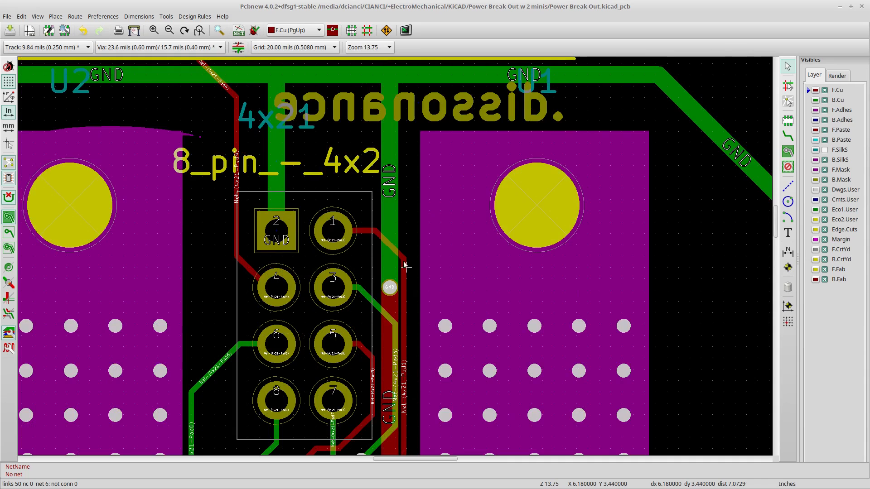
{"action": "left_click", "coordinate": [405, 258]}
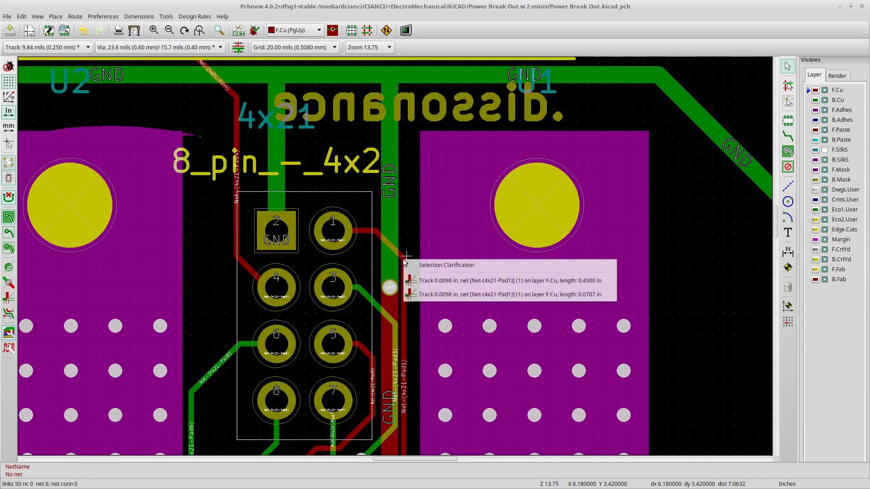
{"action": "left_click", "coordinate": [425, 278]}
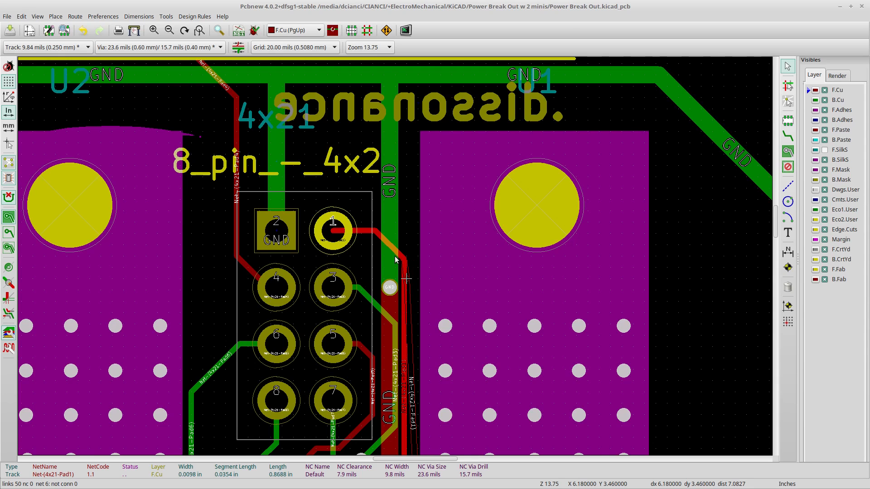
{"action": "scroll", "coordinate": [395, 258], "scroll_direction": "down", "scroll_amount": 3}
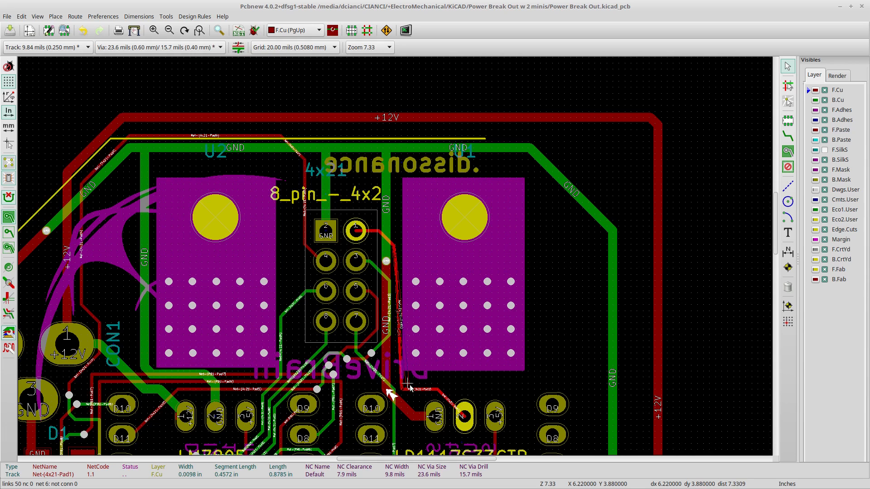
{"action": "left_click", "coordinate": [397, 379]}
{"action": "left_click", "coordinate": [396, 375]}
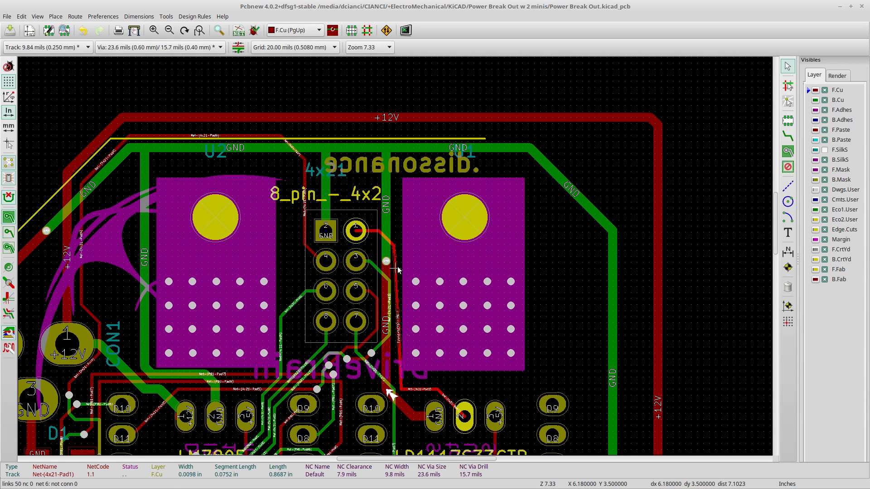
{"action": "left_click", "coordinate": [396, 376]}
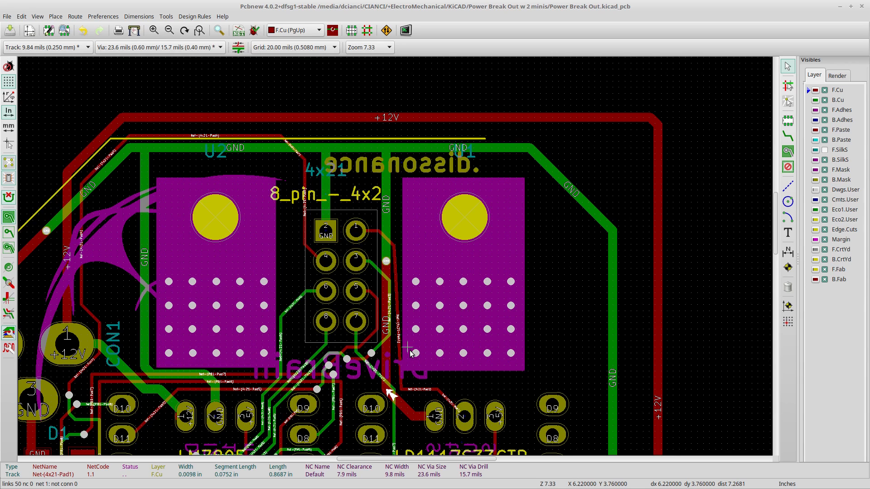
Shift the pad 1 track's upper and lower corners outward so its long segment runs vertically, farther from the GND track.
{"action": "middle_click_drag", "start_coordinate": [402, 308], "coordinate": [393, 266]}
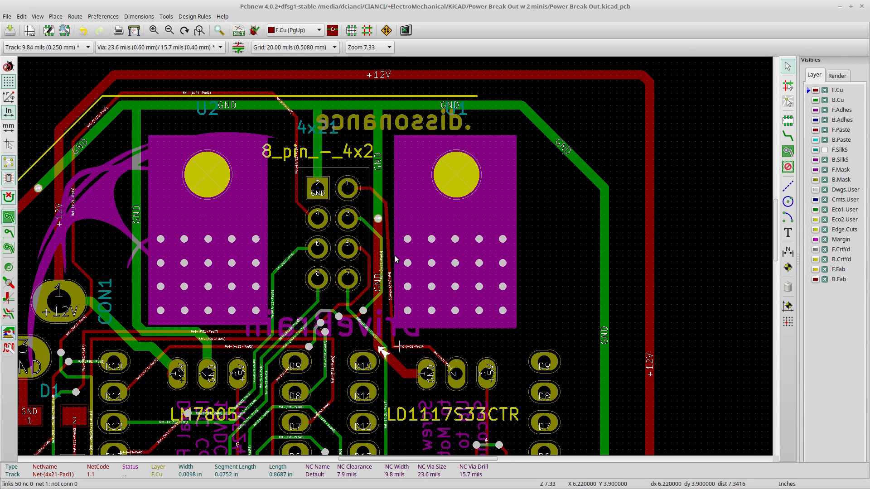
{"action": "scroll", "coordinate": [395, 260], "scroll_direction": "up", "scroll_amount": 1}
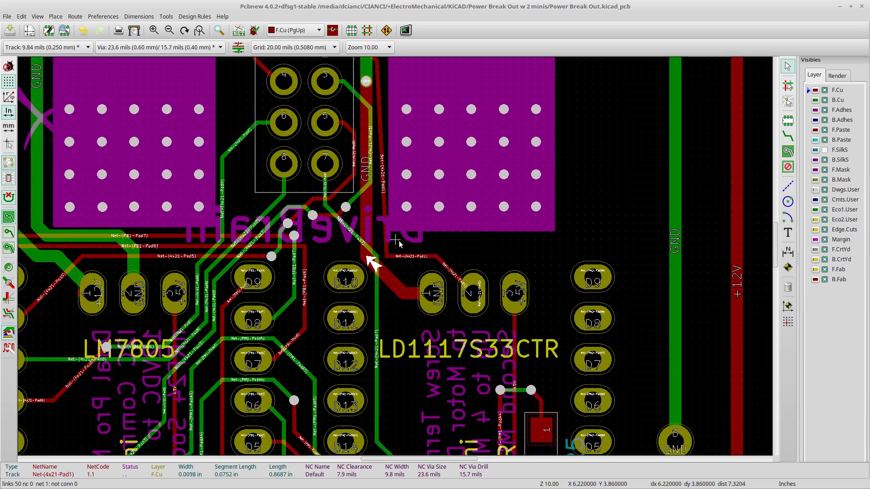
{"action": "scroll", "coordinate": [379, 127], "scroll_direction": "down", "scroll_amount": 1}
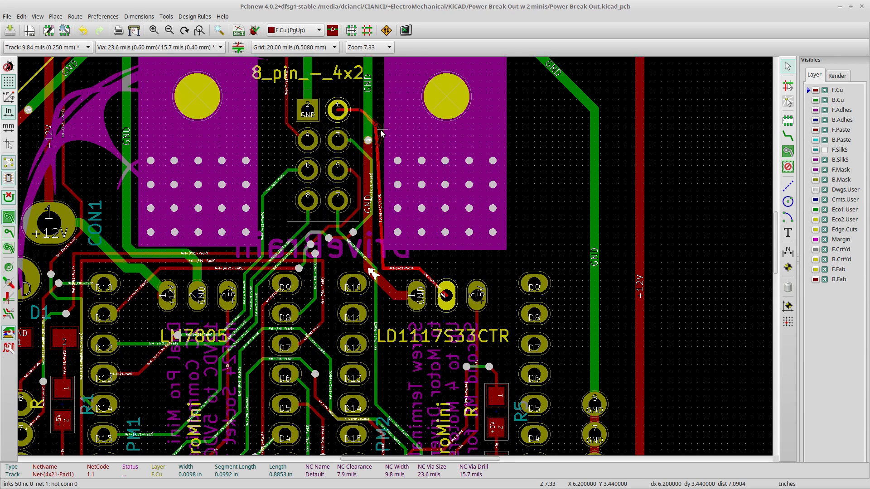
{"action": "key", "text": "Escape"}
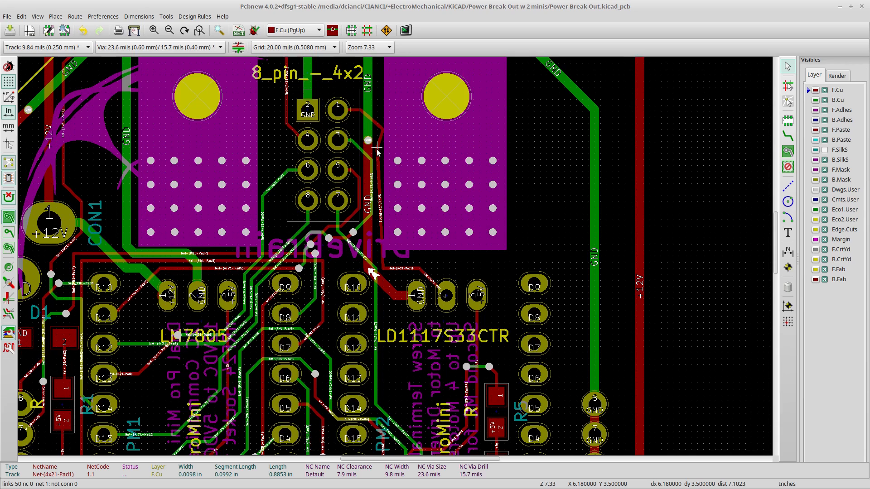
{"action": "left_click", "coordinate": [376, 148]}
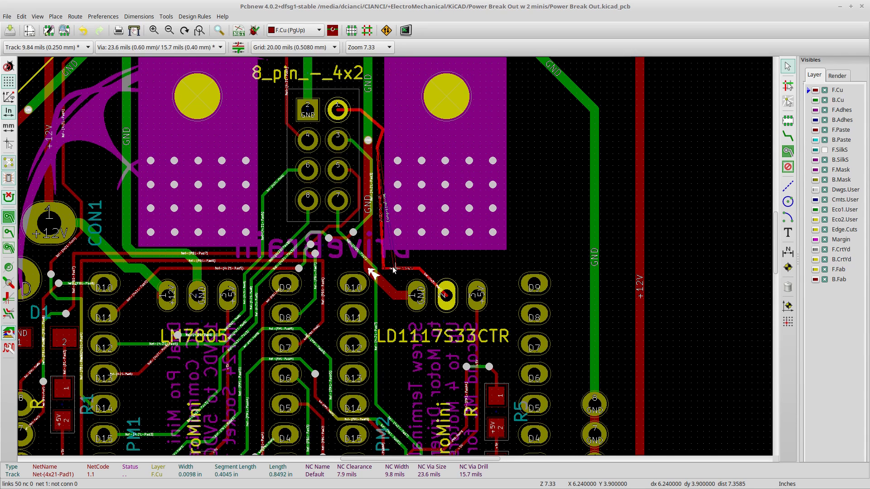
{"action": "key", "text": "Escape"}
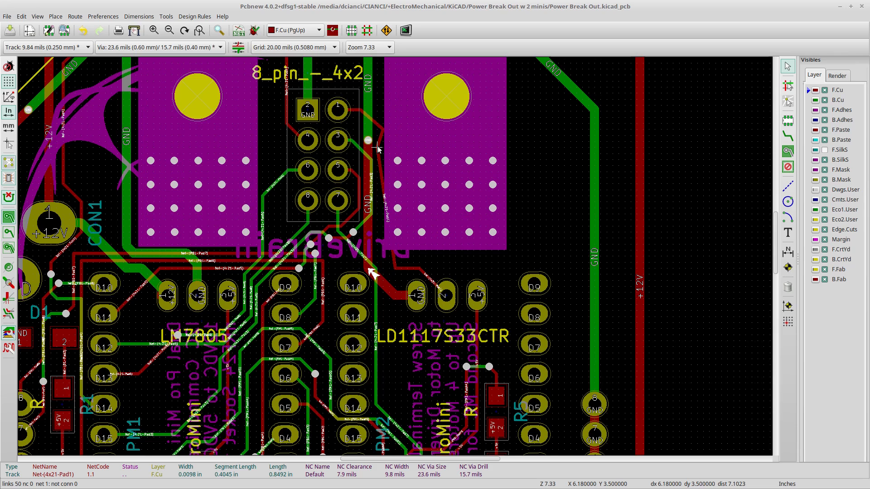
{"action": "left_click", "coordinate": [377, 147]}
{"action": "left_click", "coordinate": [392, 175]}
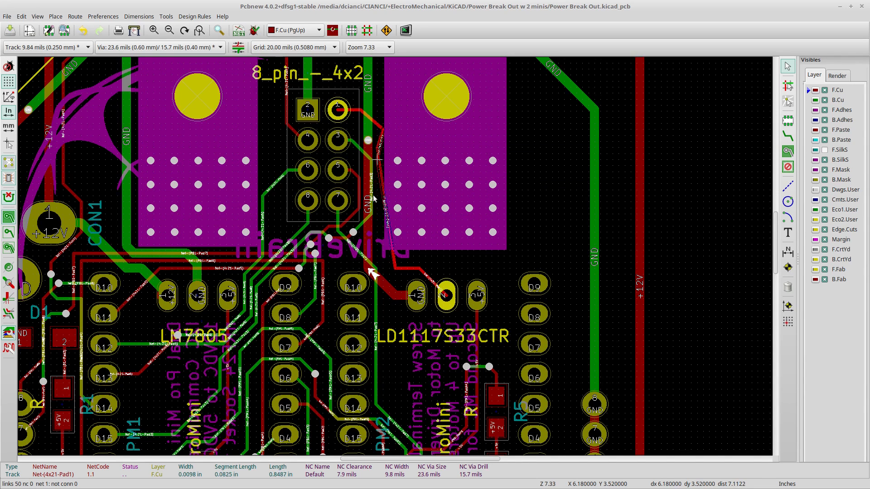
{"action": "left_click", "coordinate": [380, 252]}
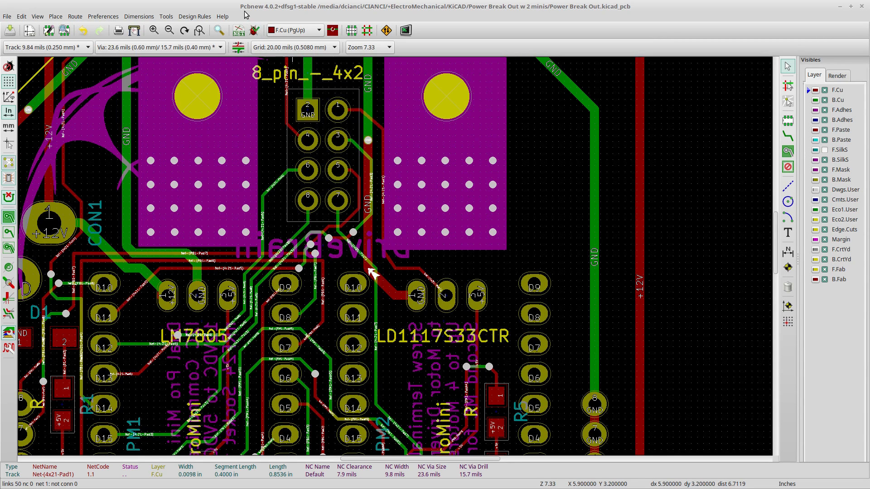
Delete all old DRC markers, rerun the design rules check, and close its window.
{"action": "left_click", "coordinate": [254, 29]}
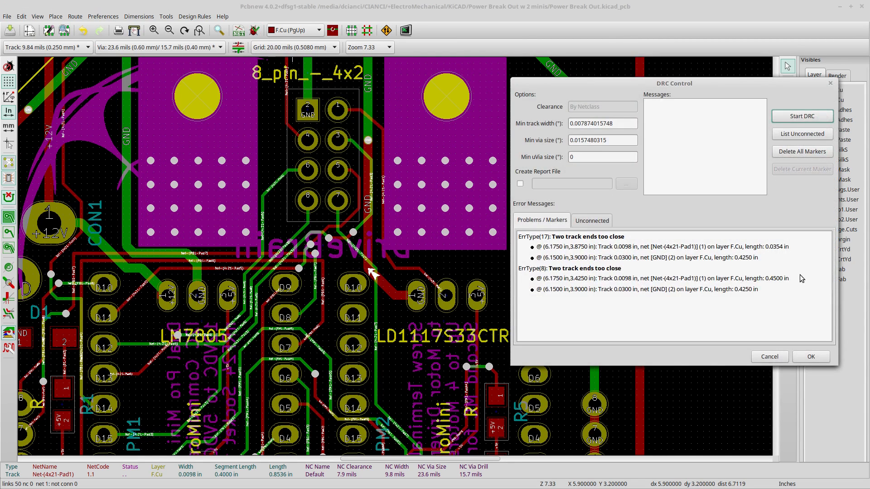
{"action": "left_click", "coordinate": [803, 152]}
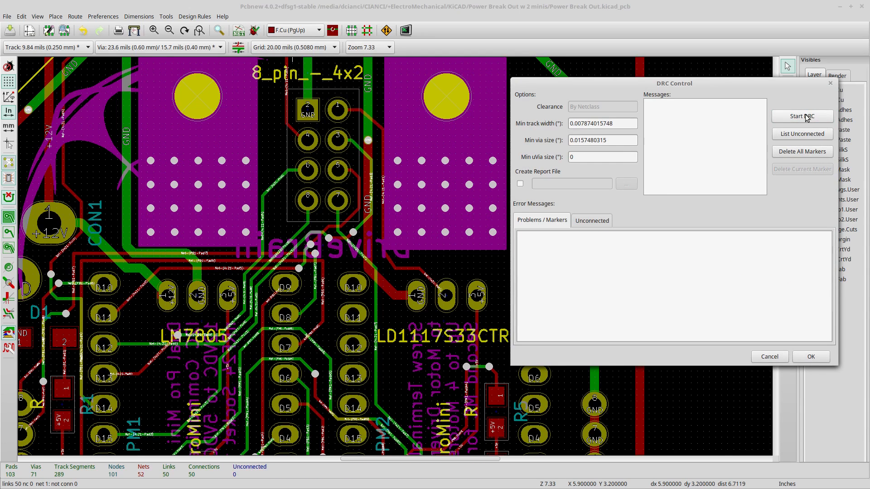
{"action": "left_click", "coordinate": [804, 117]}
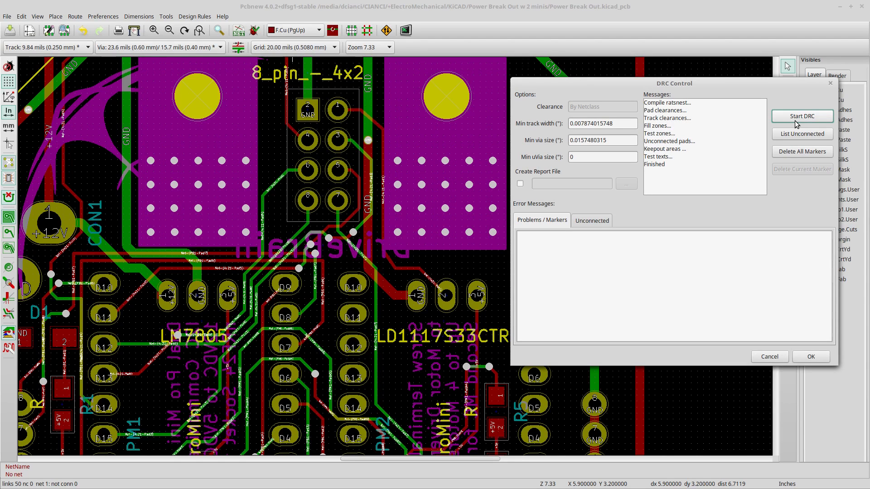
{"action": "left_click", "coordinate": [769, 357]}
Replace the outer +12V and GND tracks to PB2 with 30 mil tracks stepping closer around U1, and show the F.SilkS layer.
{"action": "scroll", "coordinate": [341, 300], "scroll_direction": "down", "scroll_amount": 1}
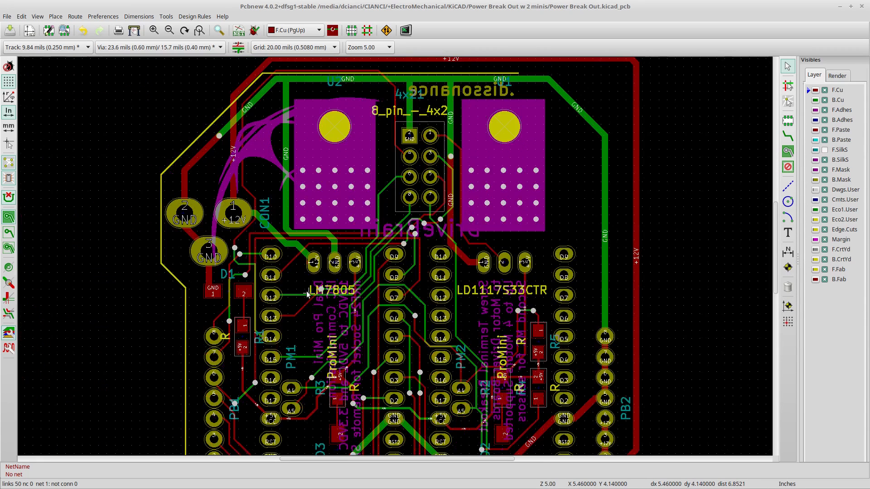
{"action": "scroll", "coordinate": [405, 230], "scroll_direction": "down", "scroll_amount": 3}
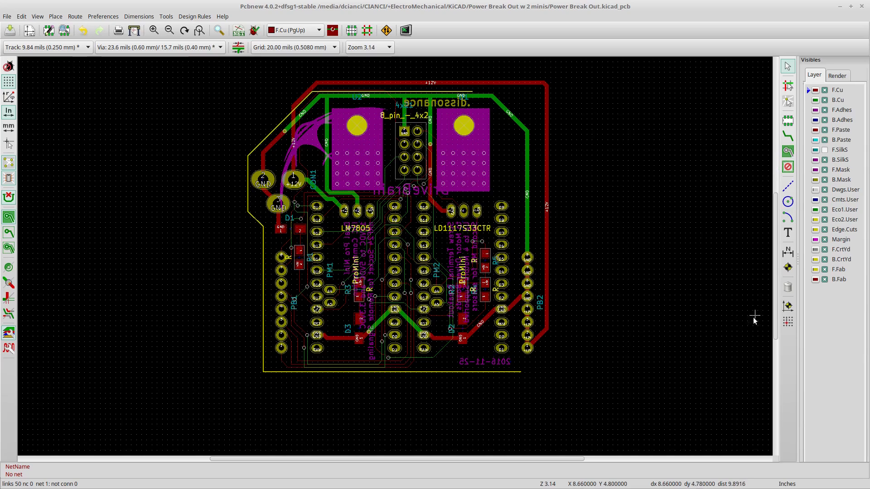
{"action": "left_click", "coordinate": [789, 287]}
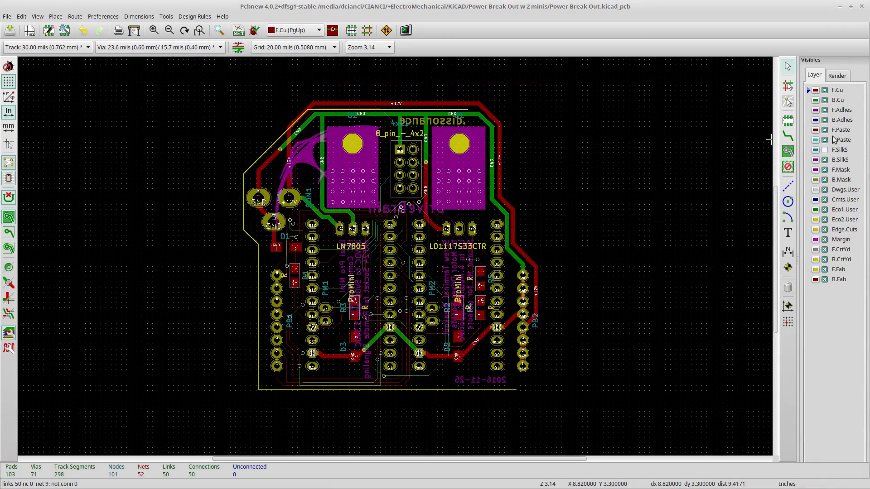
{"action": "left_click", "coordinate": [823, 151]}
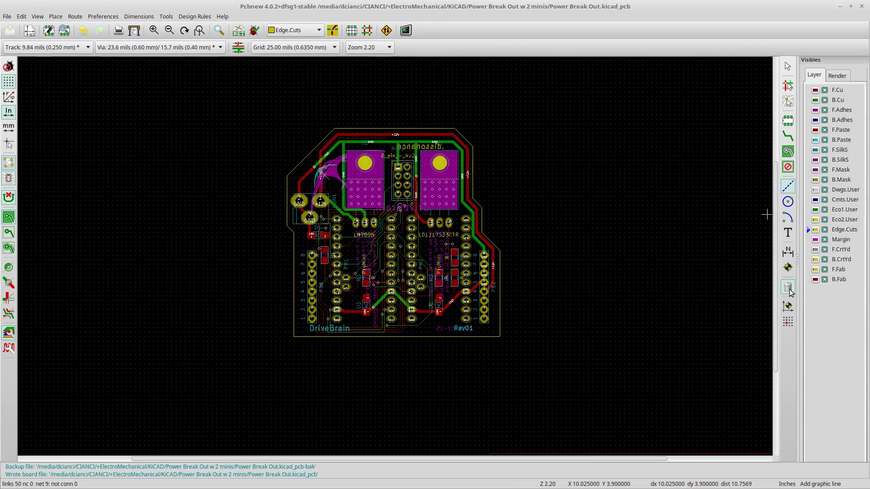
Delete the Edge.Cuts outline segments running along the board's U1 and PB2 side.
{"action": "left_click", "coordinate": [789, 290]}
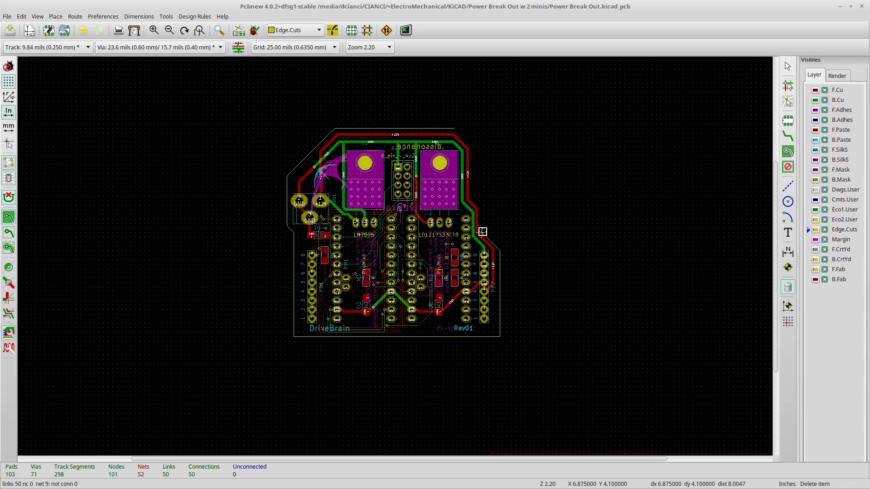
{"action": "scroll", "coordinate": [488, 245], "scroll_direction": "up", "scroll_amount": 1}
{"action": "scroll", "coordinate": [392, 250], "scroll_direction": "up", "scroll_amount": 1}
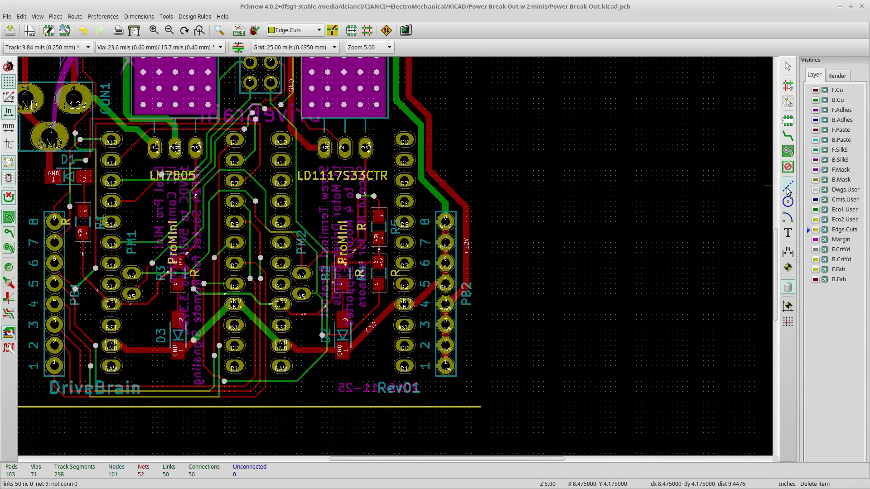
Draw the new Edge.Cuts outline up the PB2 and U1 side from the board's lower corner, stepping inward diagonally toward U1.
{"action": "left_click", "coordinate": [787, 186]}
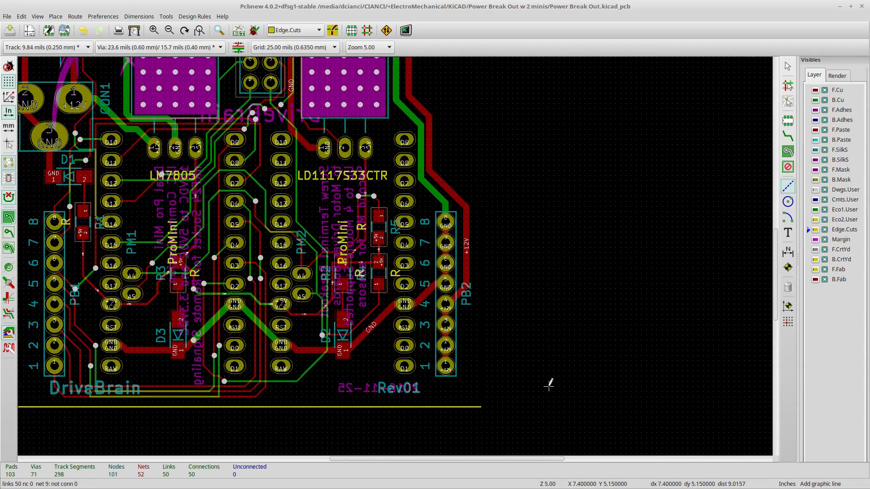
{"action": "left_click", "coordinate": [482, 406]}
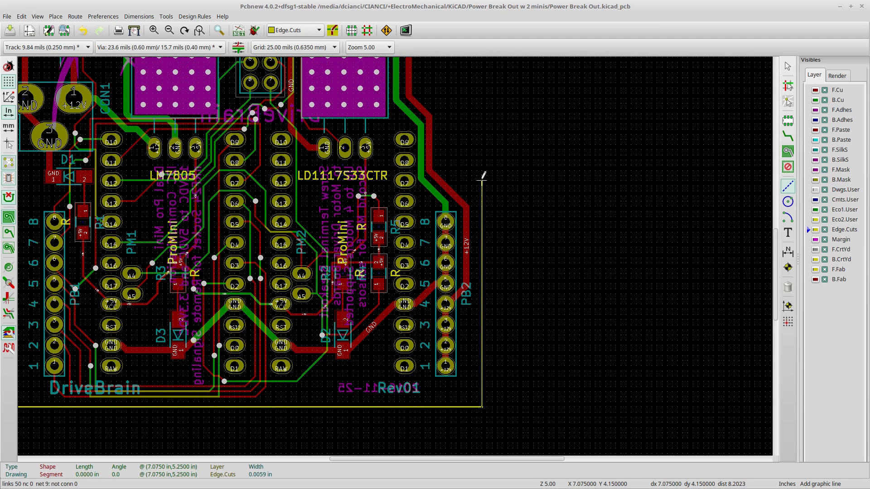
{"action": "left_click", "coordinate": [482, 179]}
{"action": "scroll", "coordinate": [456, 130], "scroll_direction": "down", "scroll_amount": 2}
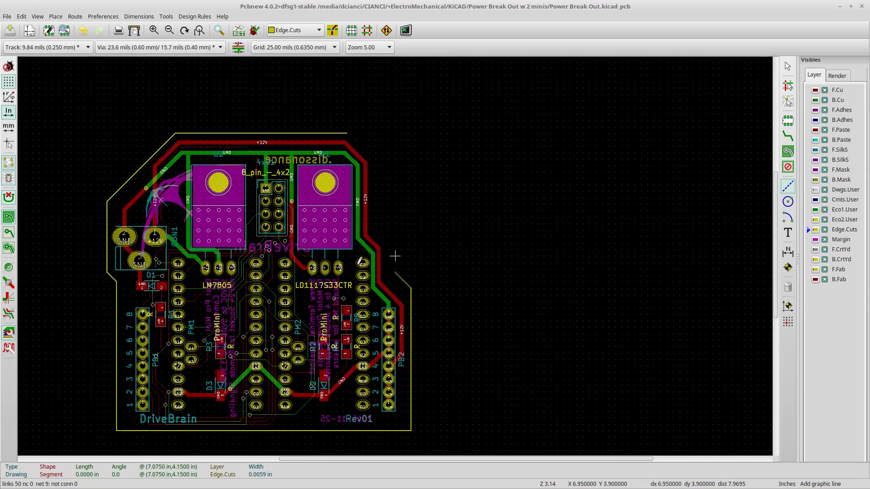
{"action": "scroll", "coordinate": [391, 252], "scroll_direction": "up", "scroll_amount": 3}
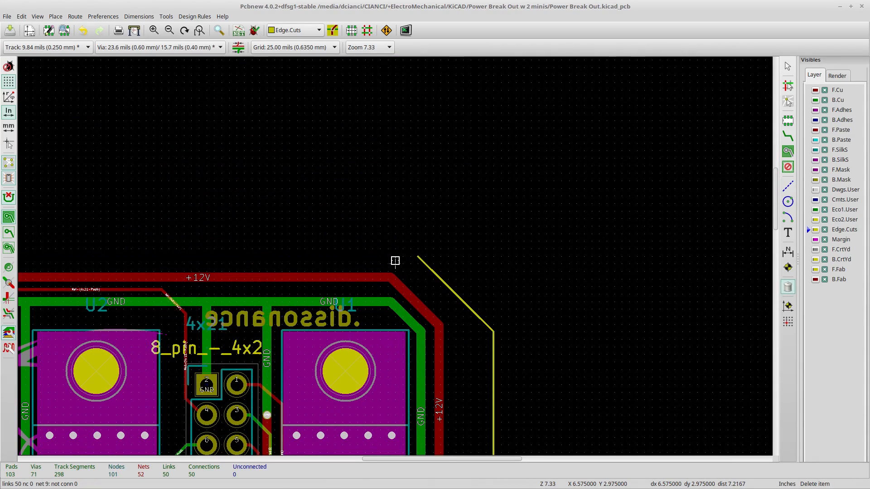
Replace the top Edge.Cuts segment with a horizontal line joining the upper diagonals beside U1 and U2, closing the board outline.
{"action": "scroll", "coordinate": [392, 256], "scroll_direction": "down", "scroll_amount": 3}
{"action": "left_click", "coordinate": [788, 186]}
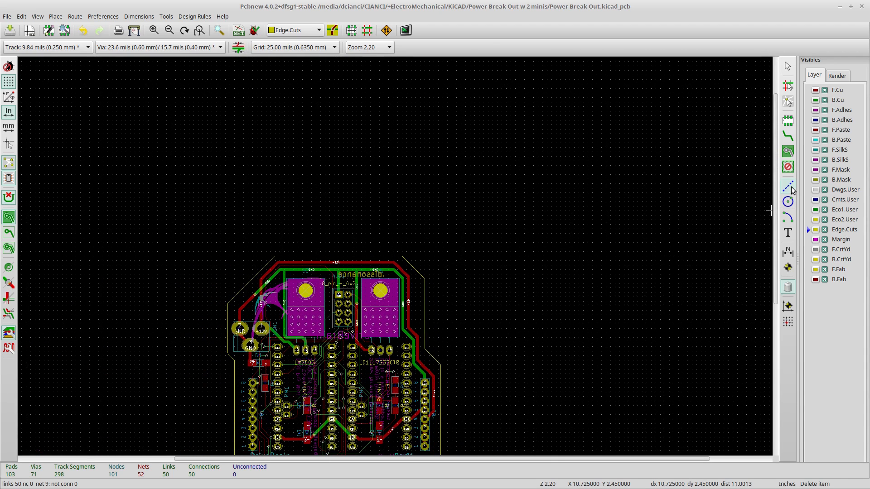
{"action": "scroll", "coordinate": [395, 254], "scroll_direction": "up", "scroll_amount": 2}
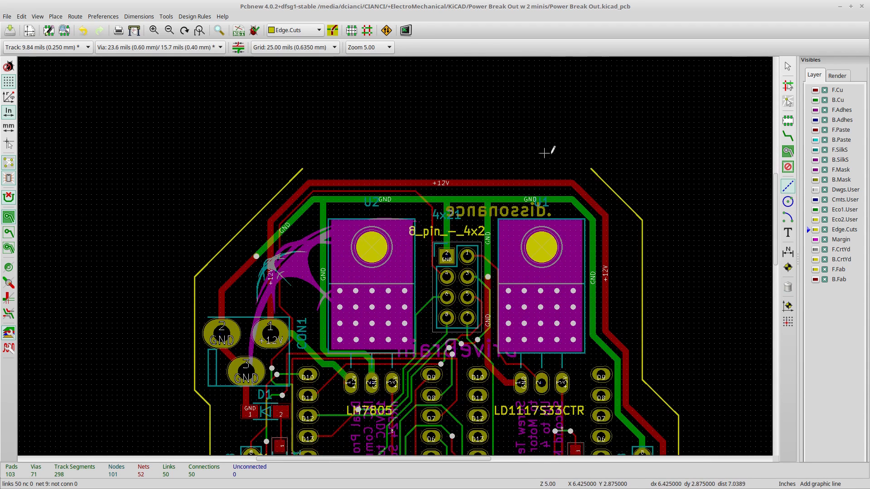
{"action": "left_click", "coordinate": [591, 167]}
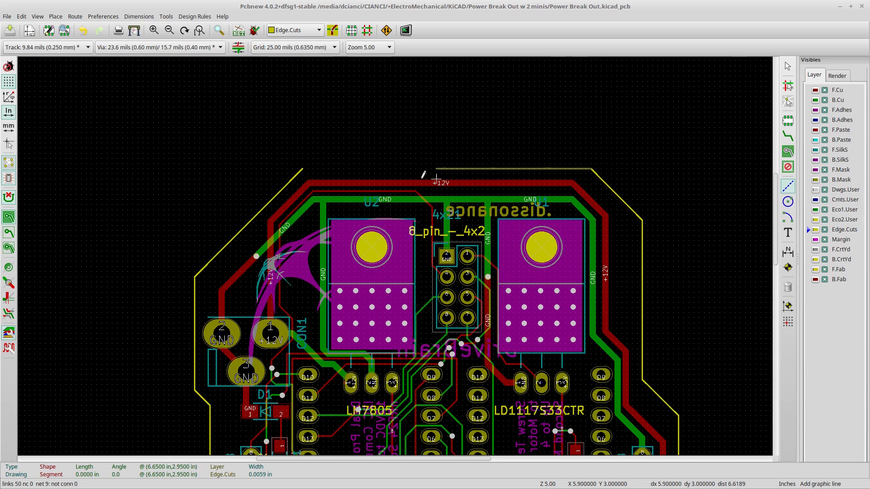
{"action": "double_click", "coordinate": [302, 168]}
{"action": "scroll", "coordinate": [437, 238], "scroll_direction": "down", "scroll_amount": 2}
{"action": "scroll", "coordinate": [435, 235], "scroll_direction": "down", "scroll_amount": 12}
{"action": "scroll", "coordinate": [433, 229], "scroll_direction": "right", "scroll_amount": 4}
{"action": "scroll", "coordinate": [424, 246], "scroll_direction": "up", "scroll_amount": 1}
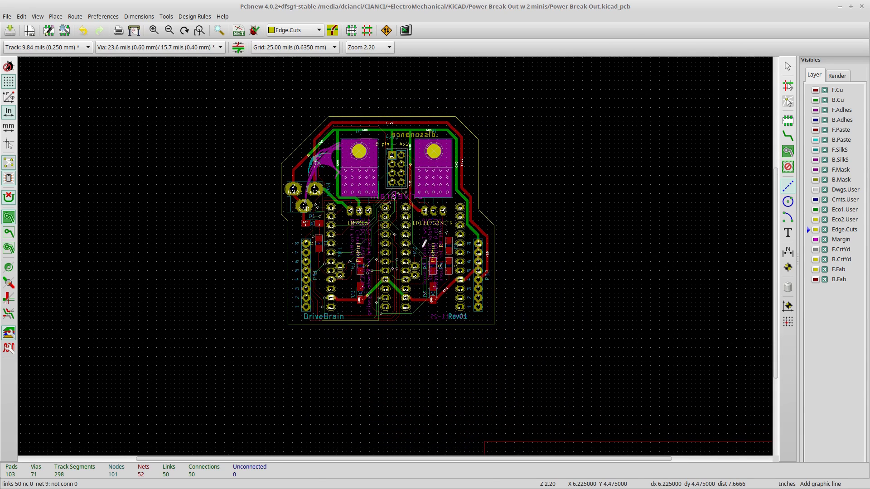
{"action": "scroll", "coordinate": [425, 244], "scroll_direction": "up", "scroll_amount": 1}
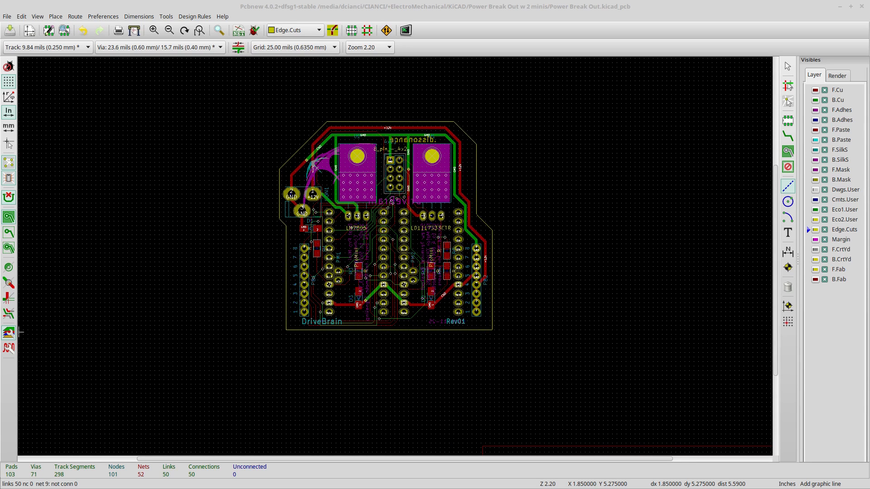
Run the design rules check on the board with the redrawn outline and close its window.
{"action": "left_click", "coordinate": [255, 31]}
{"action": "left_click", "coordinate": [786, 118]}
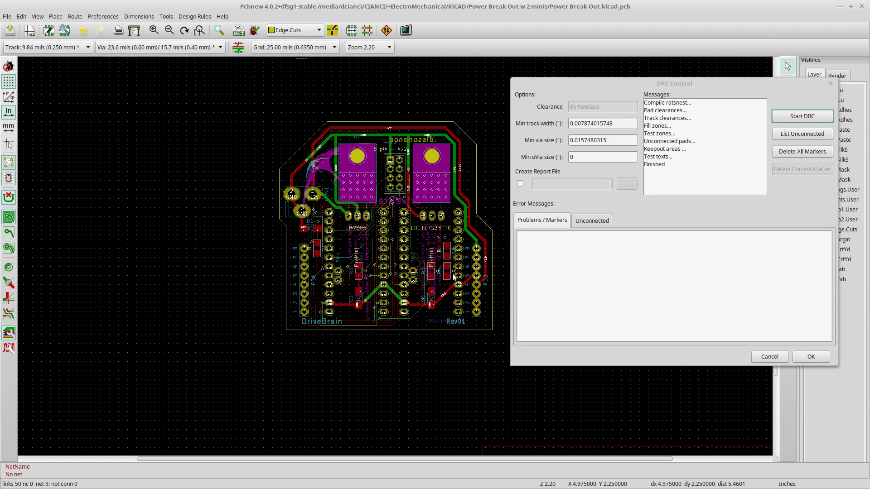
{"action": "left_click", "coordinate": [809, 358]}
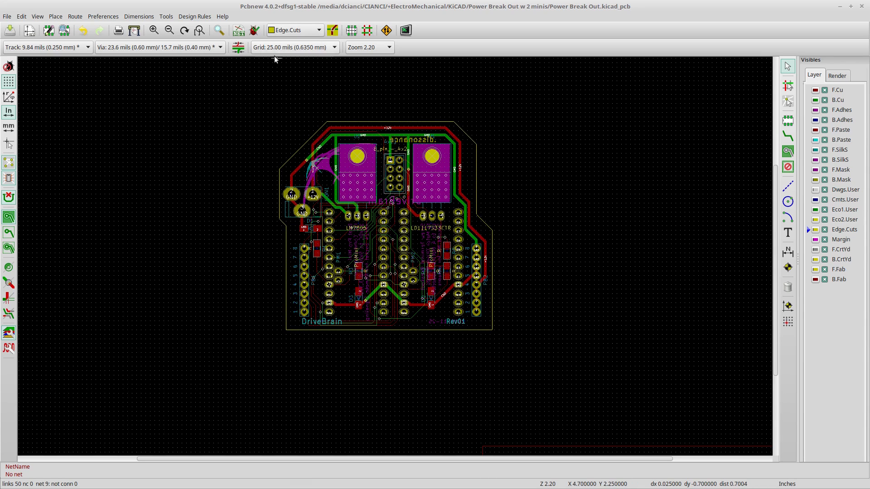
Start a copper zone on F.Cu for the GND net at the outline's upper corner beside U2.
{"action": "left_click", "coordinate": [787, 154]}
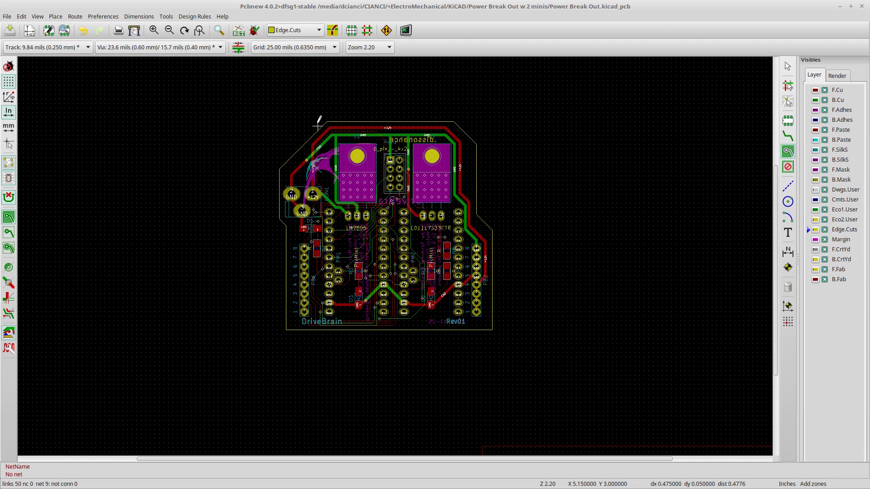
{"action": "left_click", "coordinate": [841, 91]}
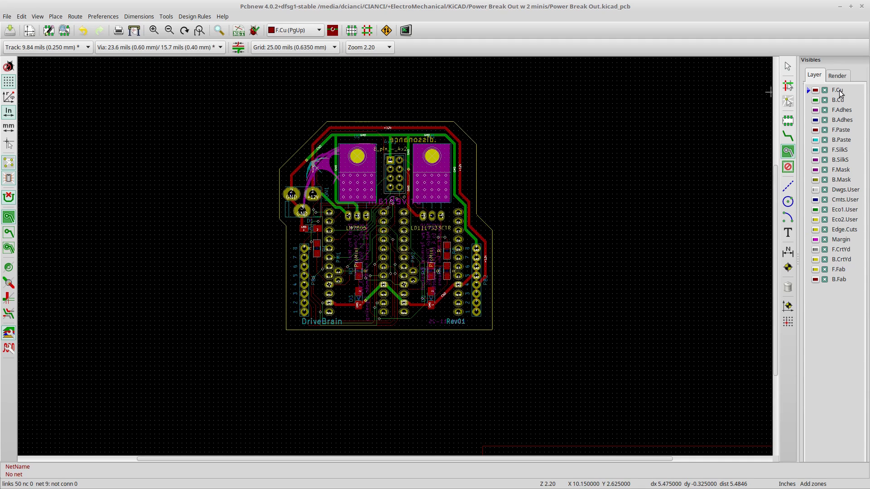
{"action": "scroll", "coordinate": [301, 135], "scroll_direction": "up", "scroll_amount": 1}
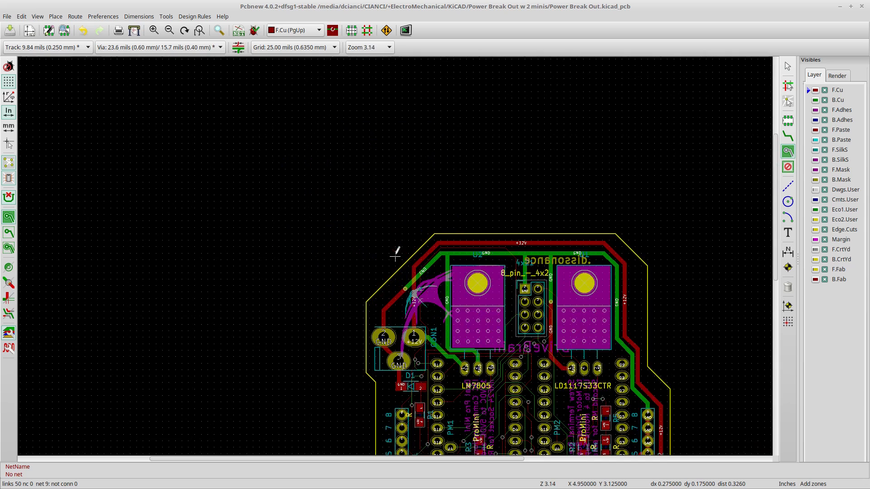
{"action": "middle_click_drag", "start_coordinate": [473, 330], "coordinate": [439, 179]}
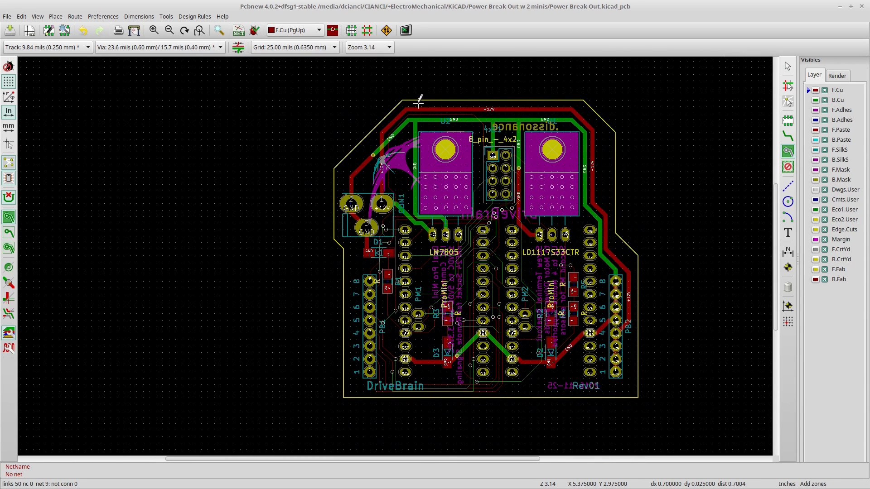
{"action": "left_click", "coordinate": [401, 97]}
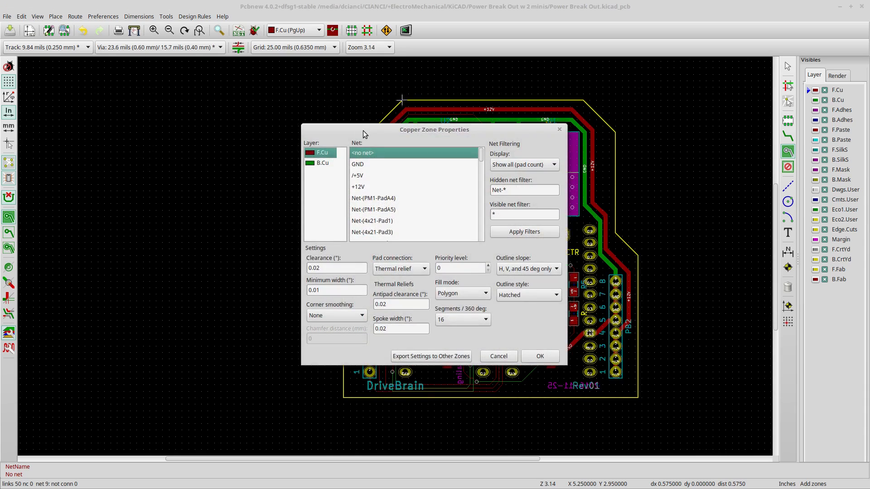
{"action": "left_click", "coordinate": [361, 165]}
{"action": "left_click_drag", "start_coordinate": [371, 129], "coordinate": [251, 101]}
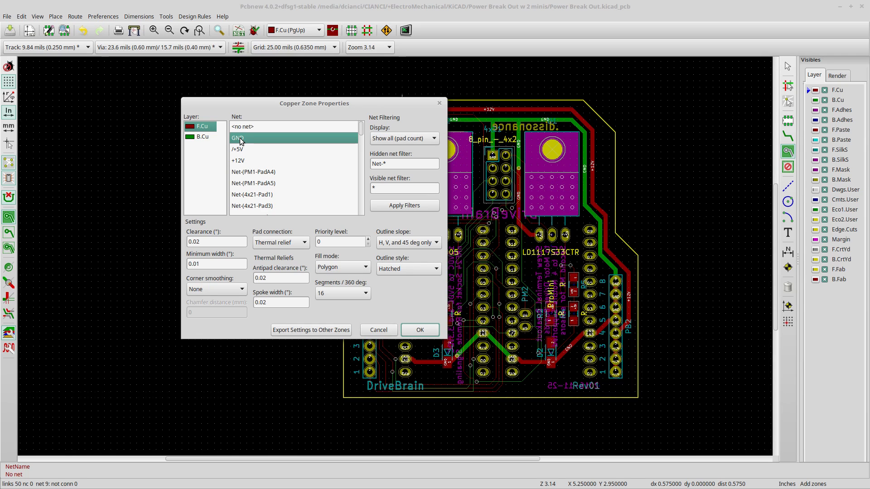
{"action": "left_click", "coordinate": [419, 331]}
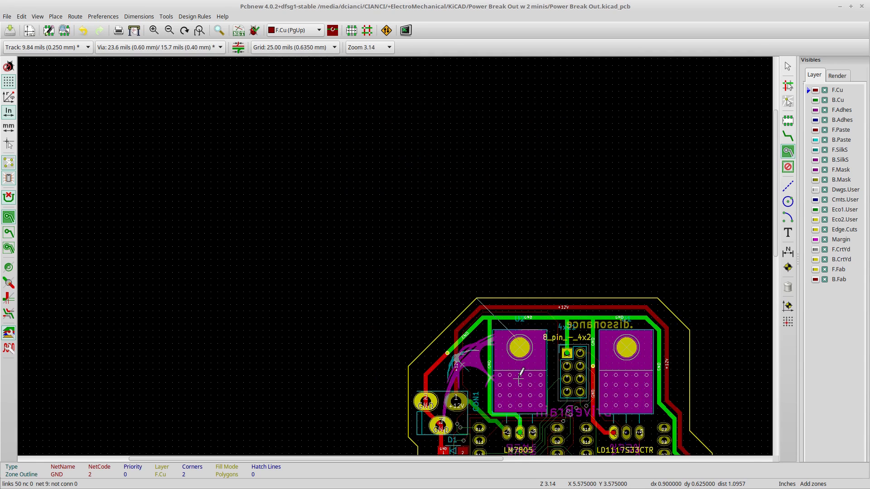
Trace the GND zone boundary down the CON1 and PB1 side of the board outline to its lower corner.
{"action": "scroll", "coordinate": [396, 252], "scroll_direction": "down", "scroll_amount": 1}
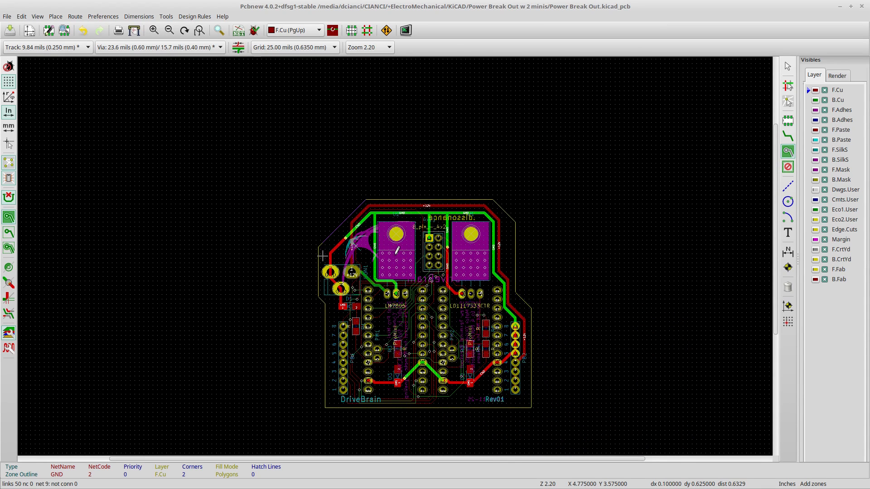
{"action": "scroll", "coordinate": [318, 253], "scroll_direction": "up", "scroll_amount": 1}
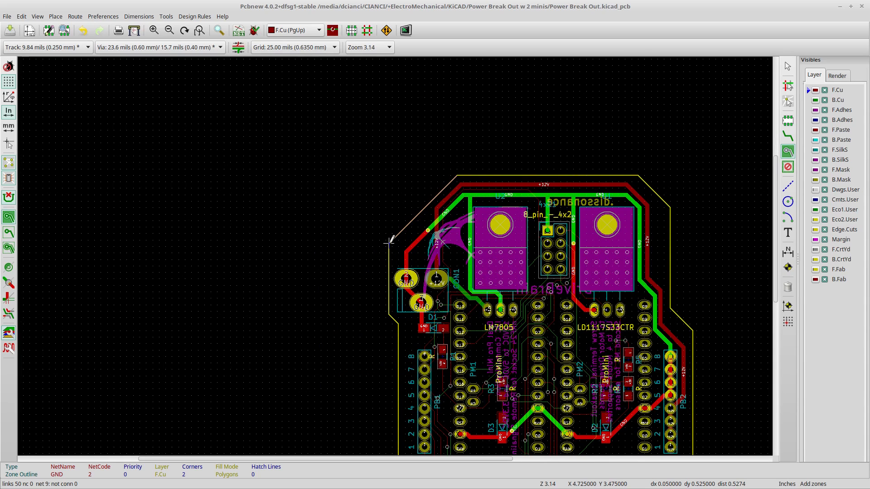
{"action": "left_click", "coordinate": [389, 243]}
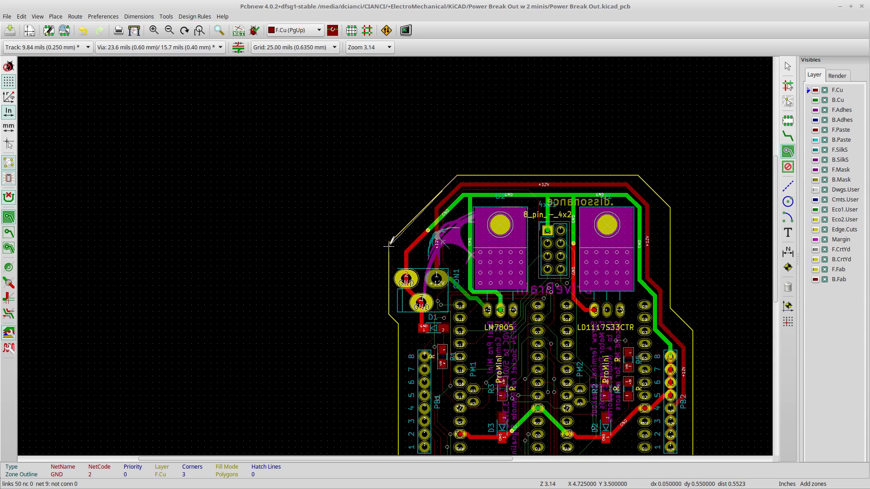
{"action": "left_click", "coordinate": [398, 322]}
{"action": "scroll", "coordinate": [402, 398], "scroll_direction": "down", "scroll_amount": 1}
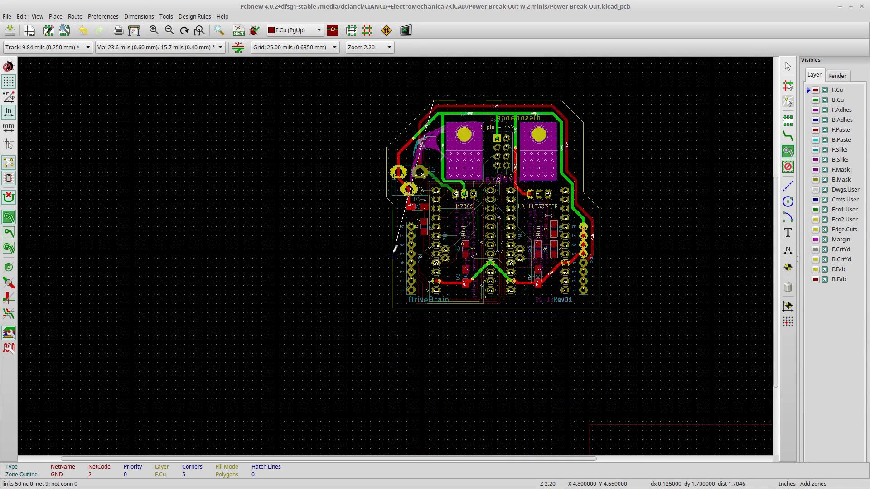
{"action": "scroll", "coordinate": [397, 250], "scroll_direction": "up", "scroll_amount": 1}
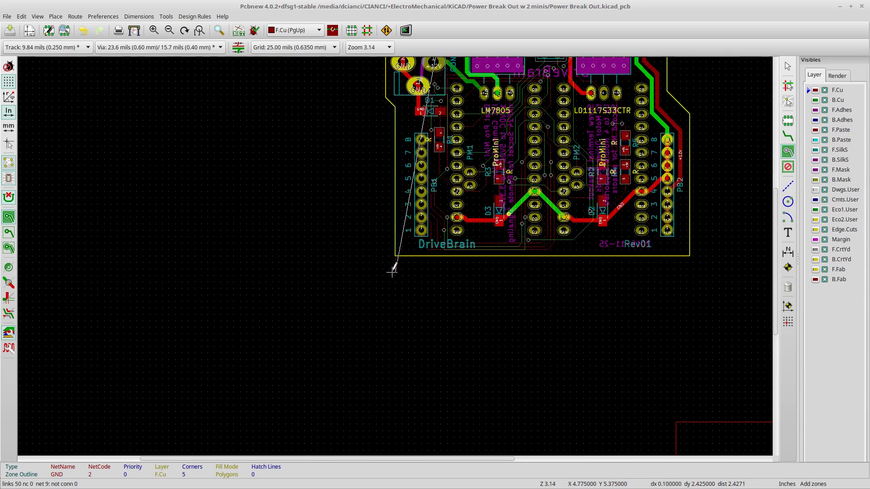
{"action": "left_click", "coordinate": [395, 256]}
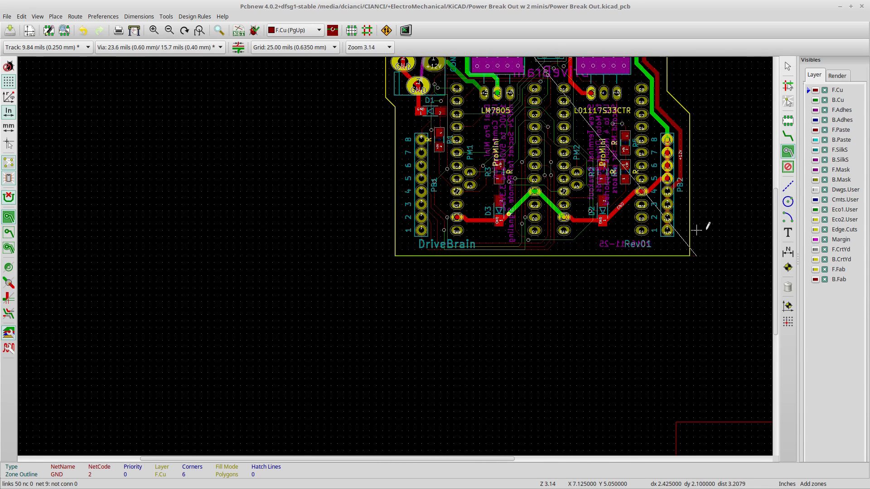
Continue the GND zone boundary along the bottom edge, up the PB2 and U1 side, and close it along the top edge.
{"action": "left_click", "coordinate": [690, 256]}
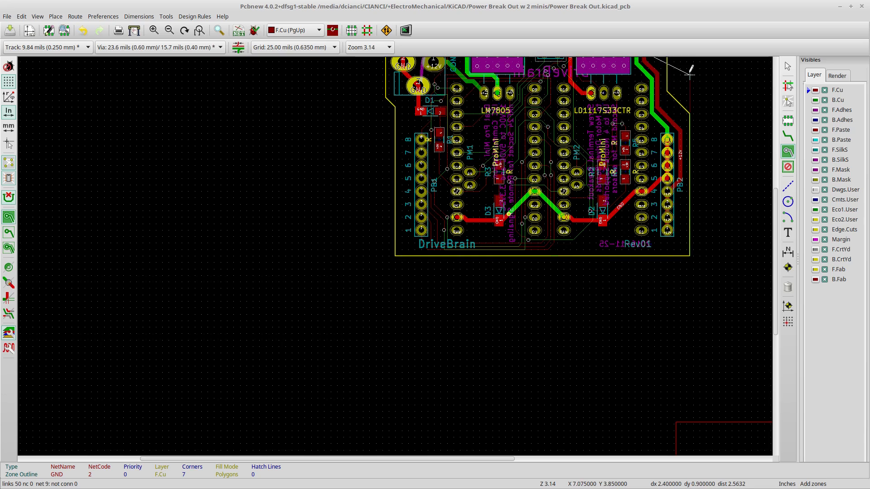
{"action": "left_click", "coordinate": [690, 110]}
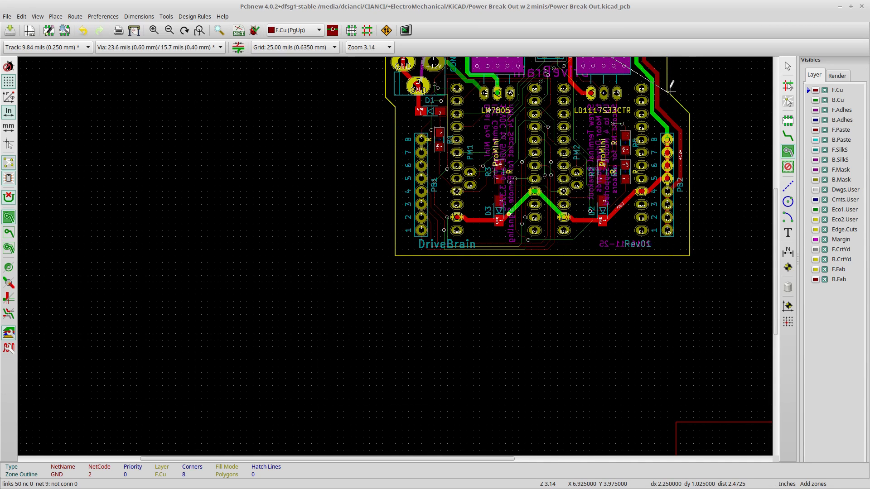
{"action": "left_click", "coordinate": [668, 88]}
{"action": "middle_click_drag", "start_coordinate": [592, 195], "coordinate": [466, 321]}
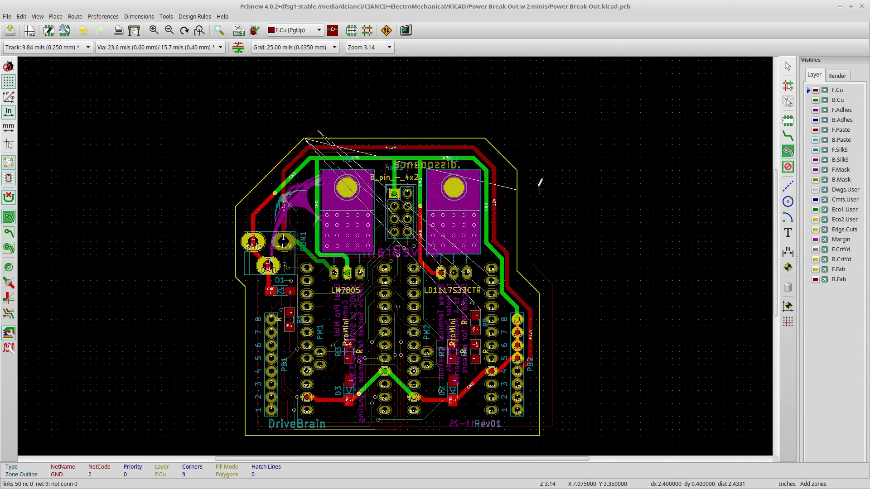
{"action": "left_click", "coordinate": [519, 167]}
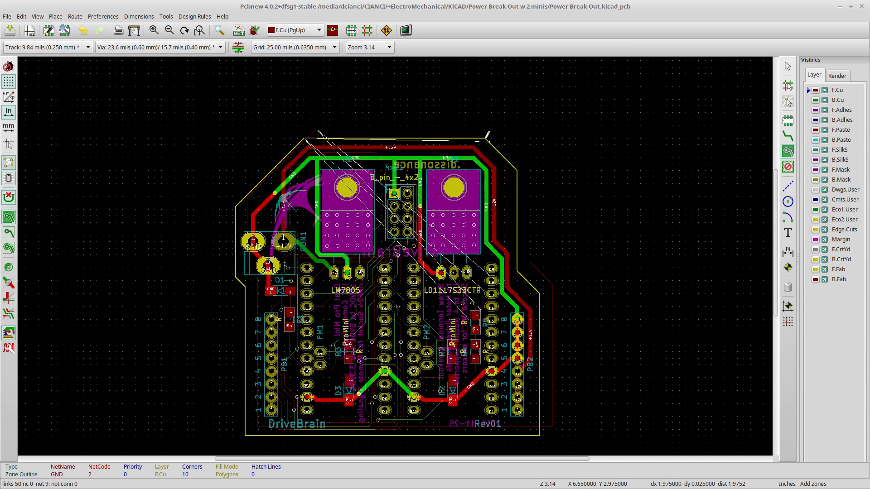
{"action": "left_click", "coordinate": [485, 139]}
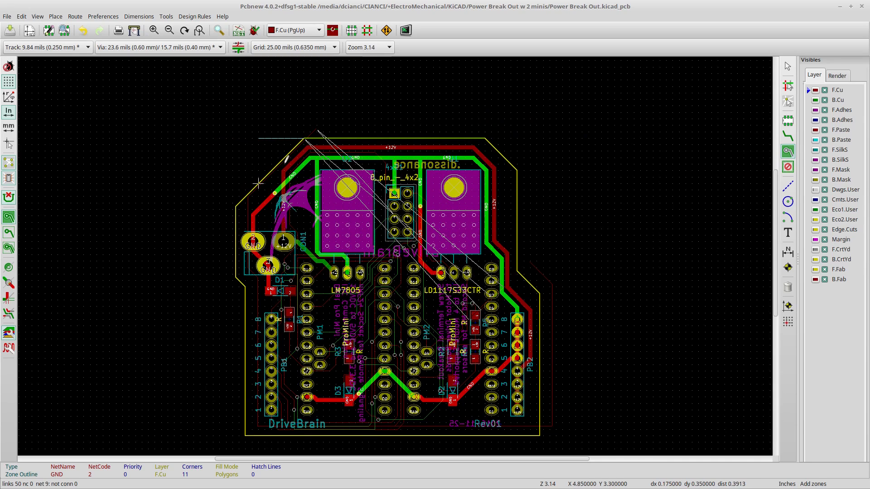
{"action": "left_click", "coordinate": [305, 135]}
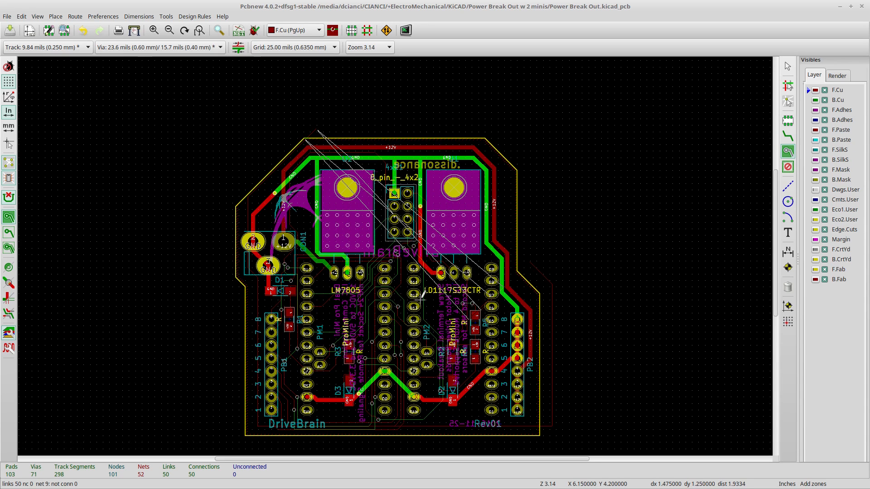
{"action": "scroll", "coordinate": [397, 249], "scroll_direction": "up", "scroll_amount": 2}
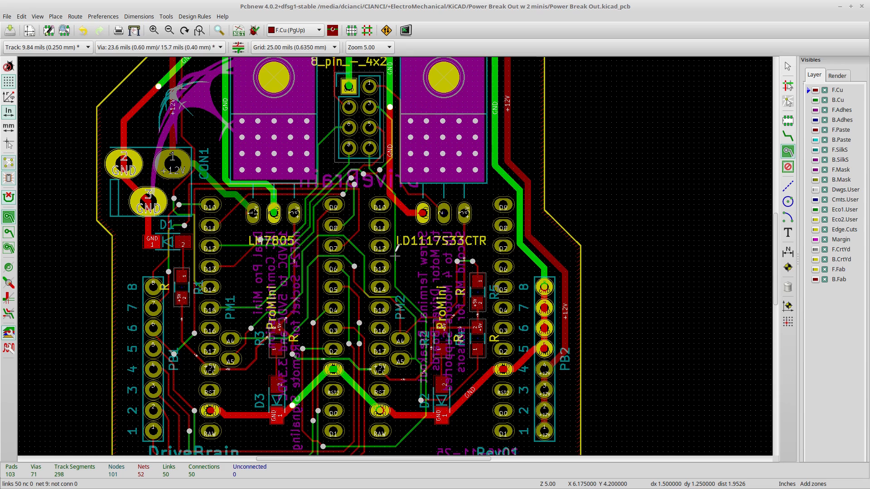
{"action": "scroll", "coordinate": [397, 249], "scroll_direction": "down", "scroll_amount": 2}
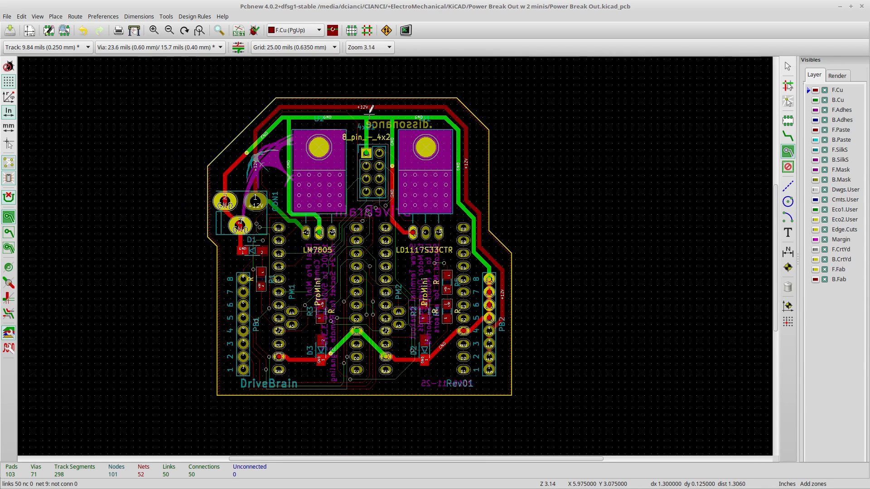
{"action": "scroll", "coordinate": [475, 96], "scroll_direction": "up", "scroll_amount": 3}
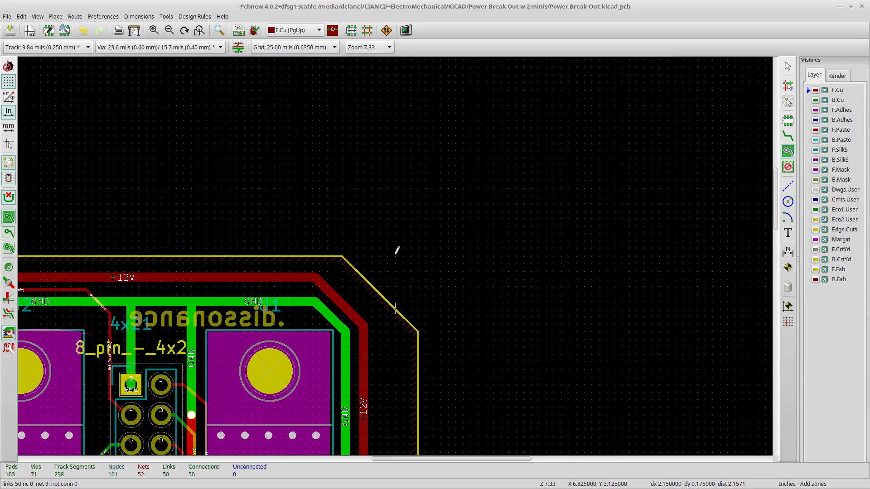
{"action": "scroll", "coordinate": [396, 253], "scroll_direction": "down", "scroll_amount": 3}
{"action": "scroll", "coordinate": [395, 256], "scroll_direction": "down", "scroll_amount": 2}
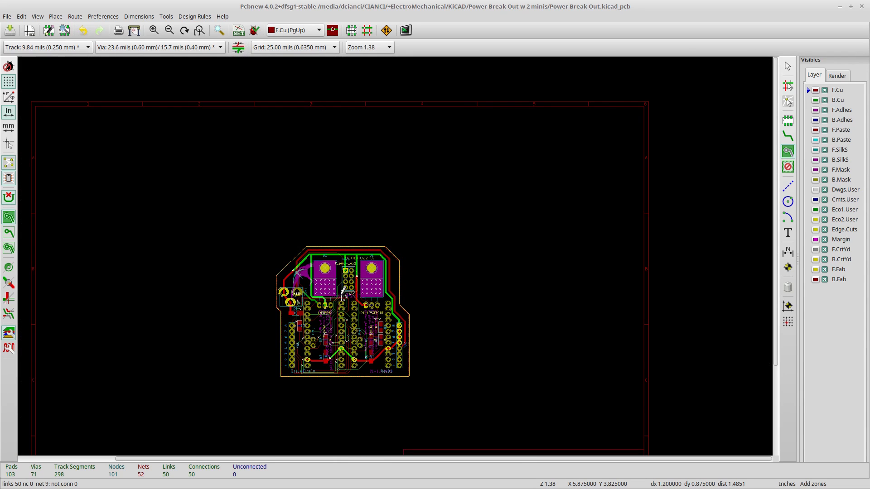
{"action": "mouse_move", "coordinate": [411, 188]}
{"action": "middle_mouse_down"}
{"action": "mouse_move", "coordinate": [414, 180]}
{"action": "mouse_move", "coordinate": [396, 188]}
{"action": "middle_mouse_up"}
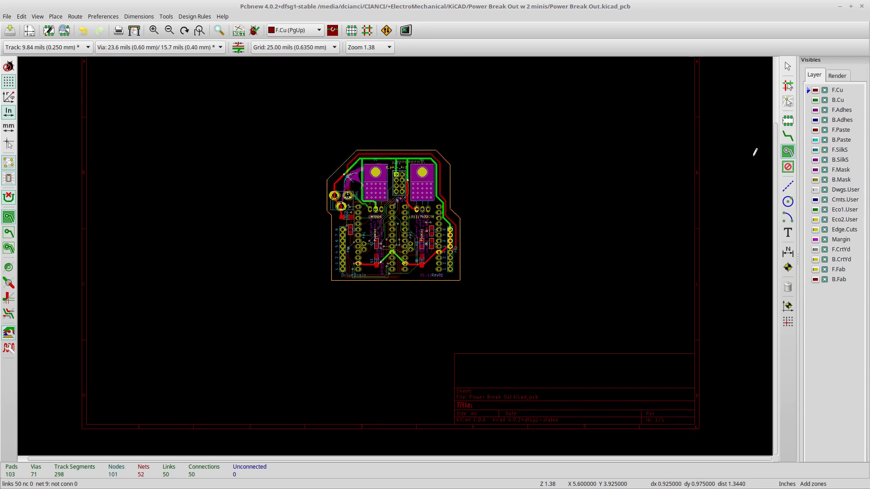
Fill all zones on the board to pour the GND copper on F.Cu.
{"action": "scroll", "coordinate": [395, 247], "scroll_direction": "up", "scroll_amount": 2}
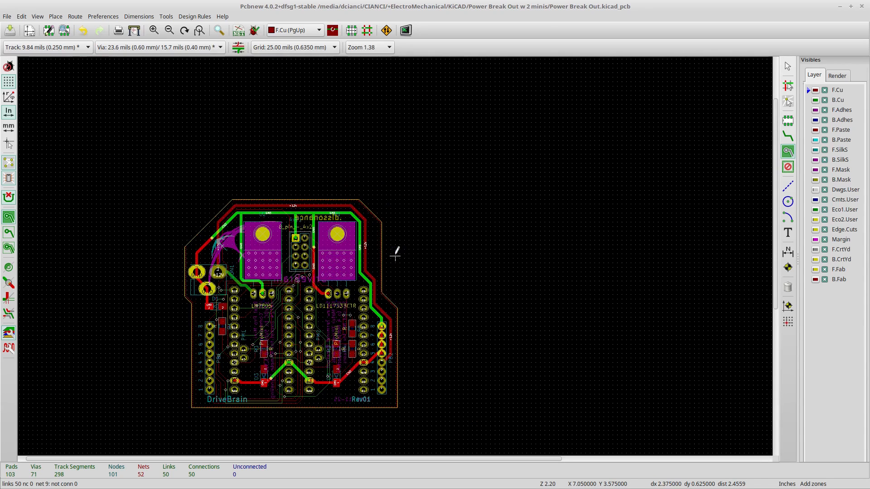
{"action": "right_click", "coordinate": [374, 214]}
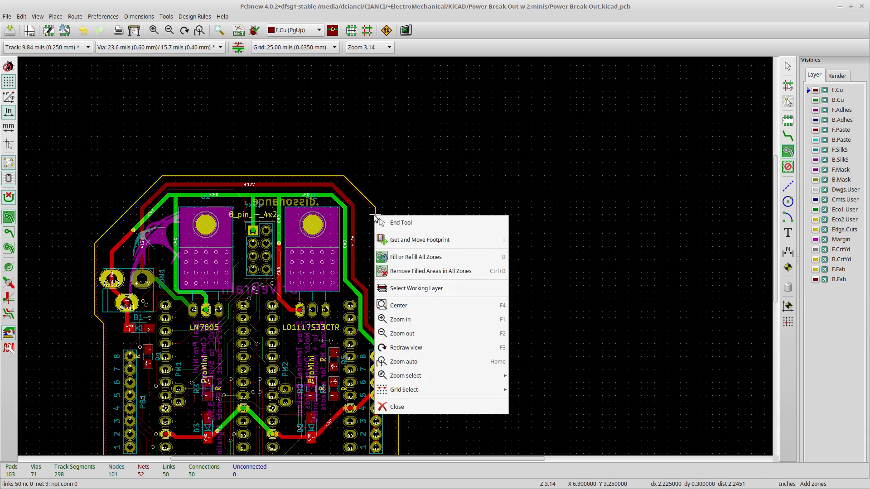
{"action": "left_click", "coordinate": [405, 257]}
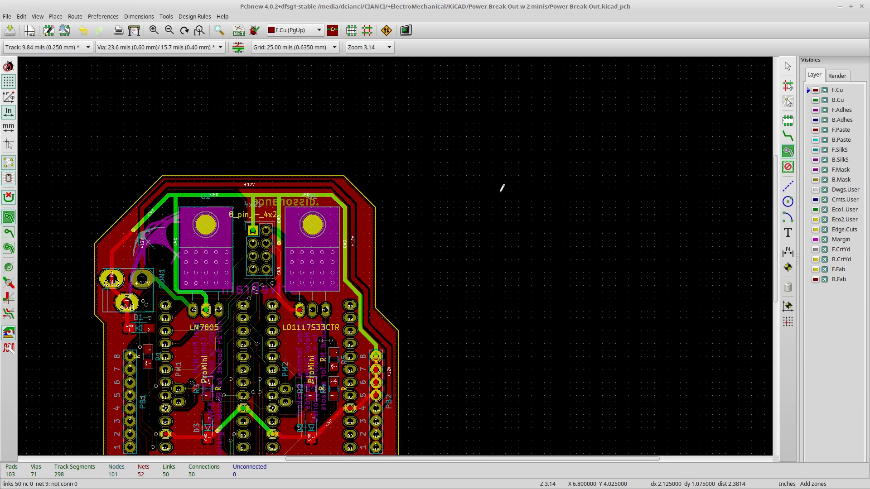
Start a second copper zone on B.Cu for the GND net at the board outline's upper corner beside U2.
{"action": "middle_click_drag", "start_coordinate": [501, 191], "coordinate": [434, 187]}
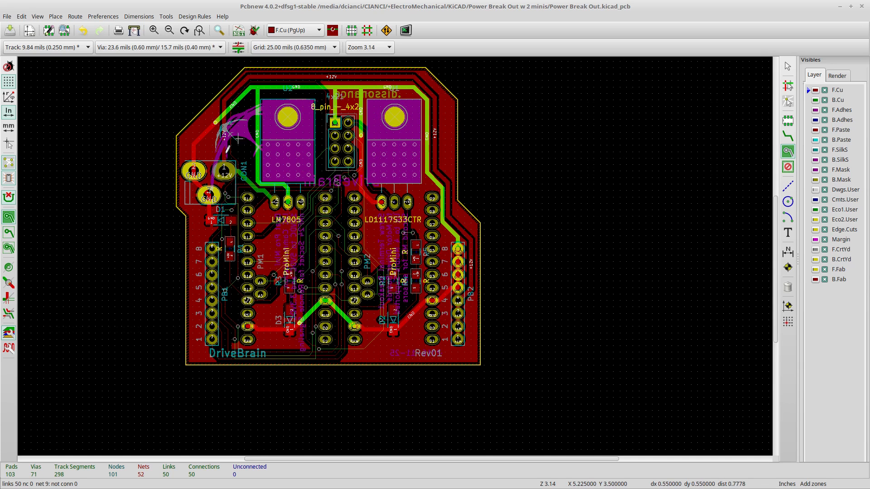
{"action": "middle_click_drag", "start_coordinate": [392, 198], "coordinate": [489, 241]}
{"action": "middle_click_drag", "start_coordinate": [393, 199], "coordinate": [379, 197]}
{"action": "key", "text": "Page_Down"}
{"action": "left_click", "coordinate": [789, 152]}
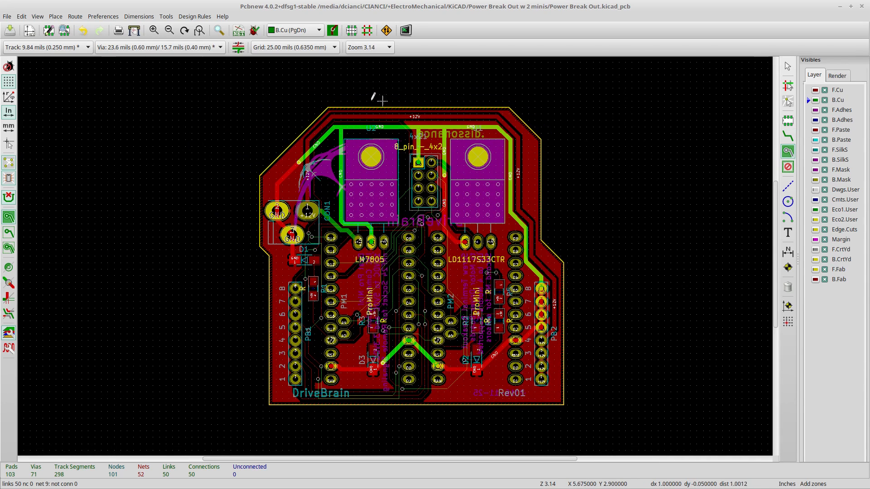
{"action": "left_click", "coordinate": [327, 107]}
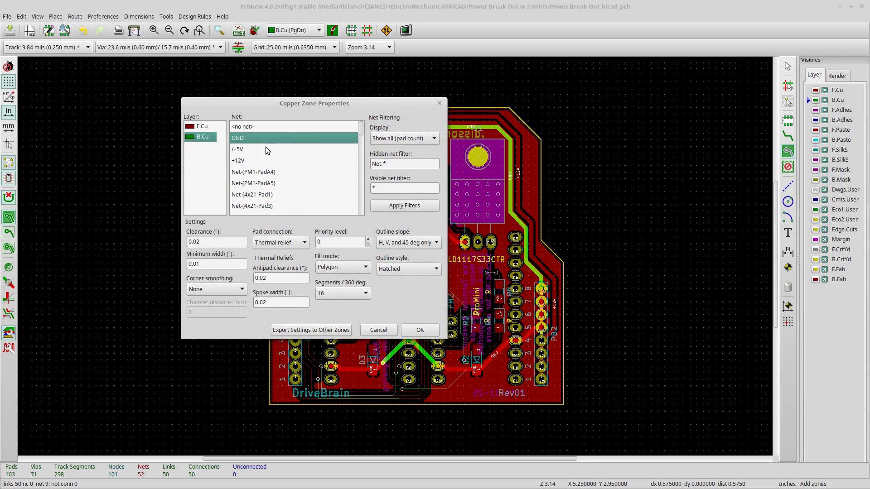
{"action": "left_click", "coordinate": [419, 329]}
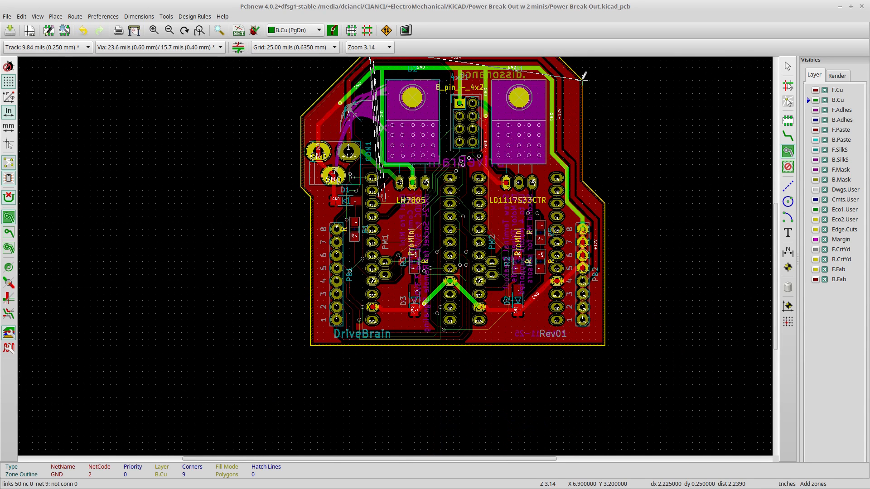
Trace the B.Cu zone boundary up the PB2 and U1 side of the outline and close it along the top edge.
{"action": "left_click", "coordinate": [583, 83]}
{"action": "middle_click_drag", "start_coordinate": [582, 155], "coordinate": [580, 173]}
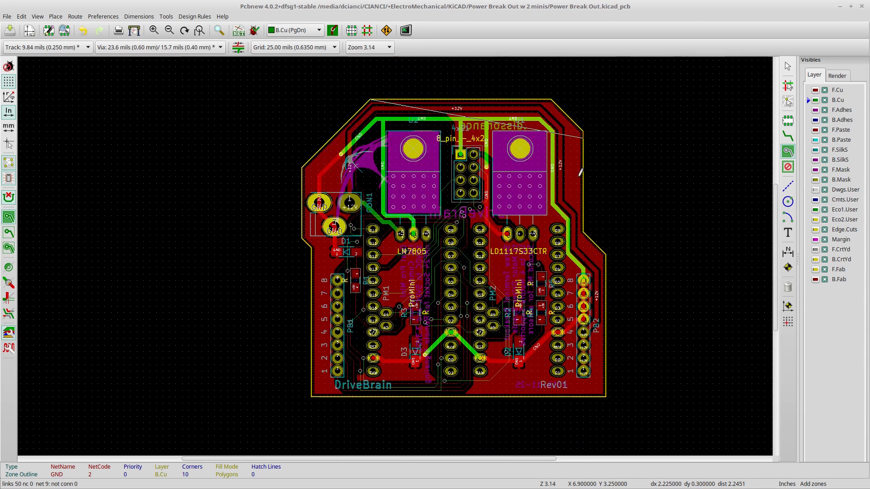
{"action": "middle_click_drag", "start_coordinate": [563, 111], "coordinate": [542, 111]}
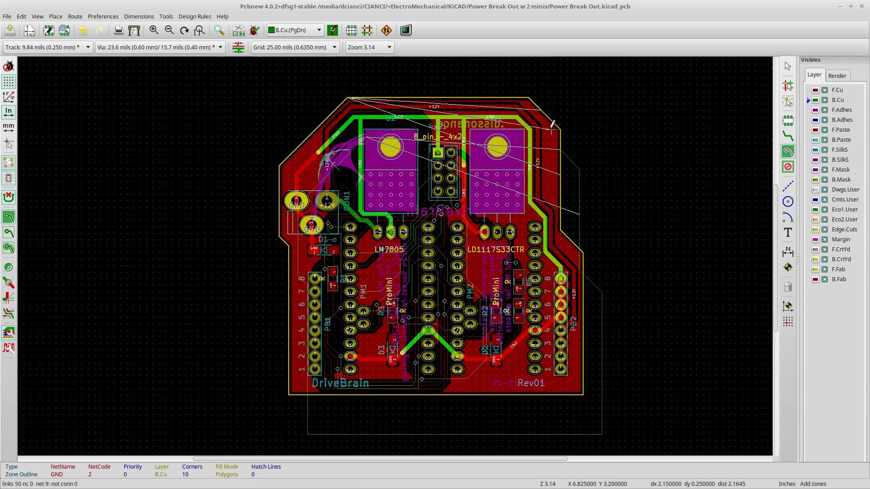
{"action": "left_click", "coordinate": [529, 97]}
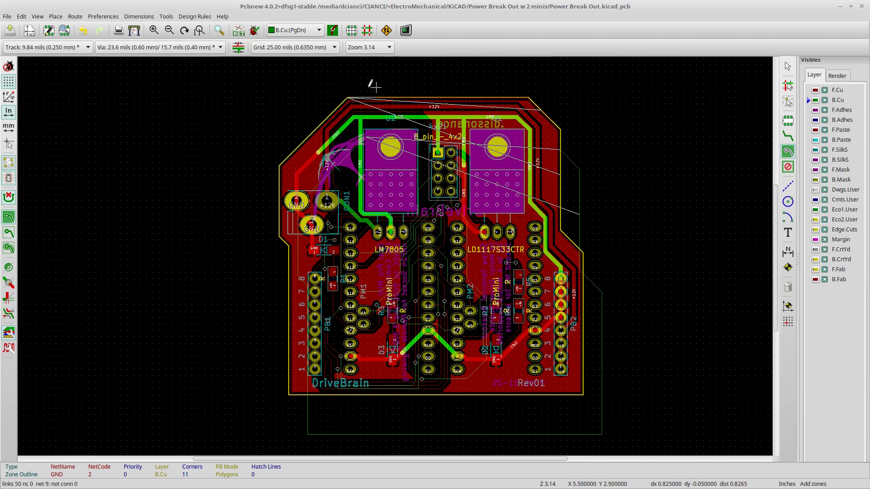
{"action": "double_click", "coordinate": [347, 98]}
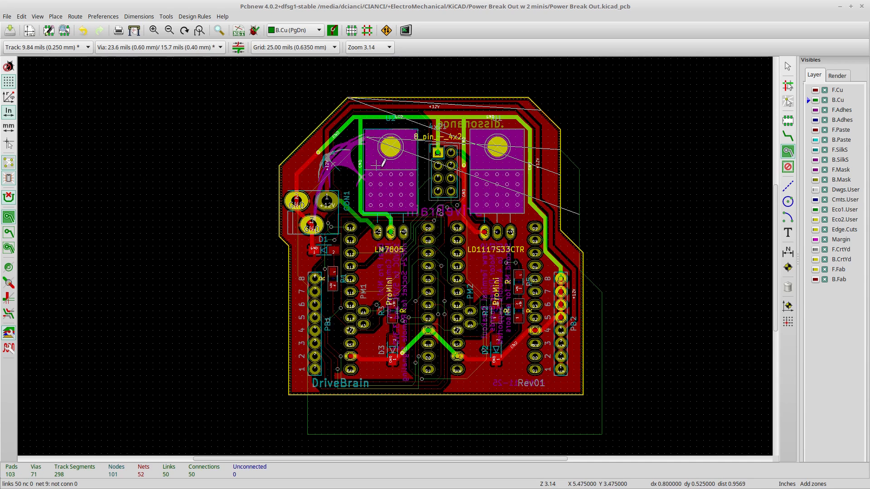
Refill all zones so the new GND zone on B.Cu is poured too.
{"action": "left_click", "coordinate": [560, 149]}
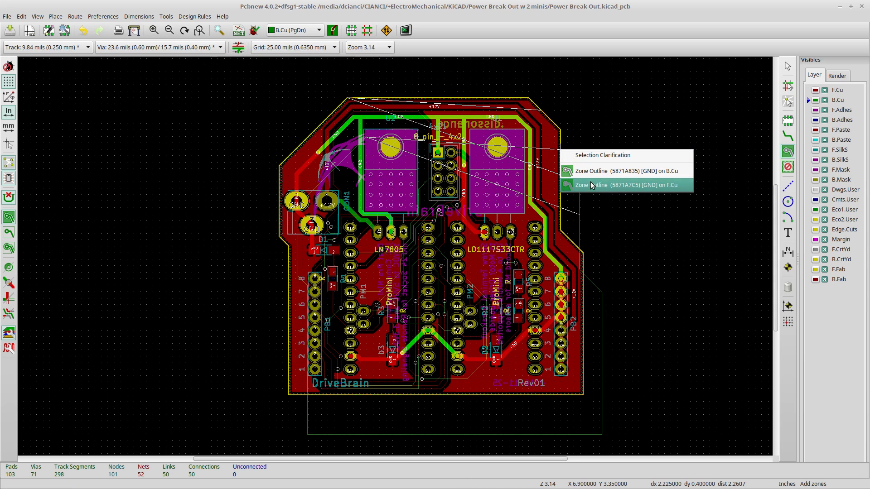
{"action": "left_click", "coordinate": [589, 173]}
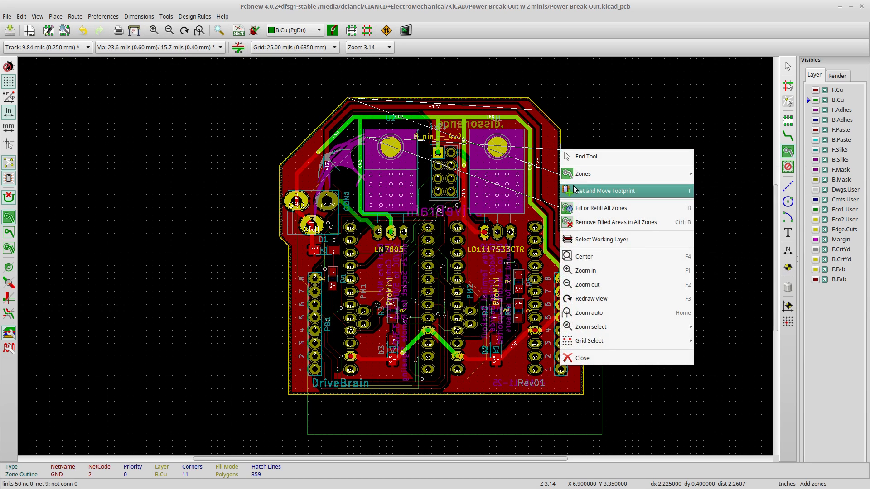
{"action": "left_click", "coordinate": [597, 208]}
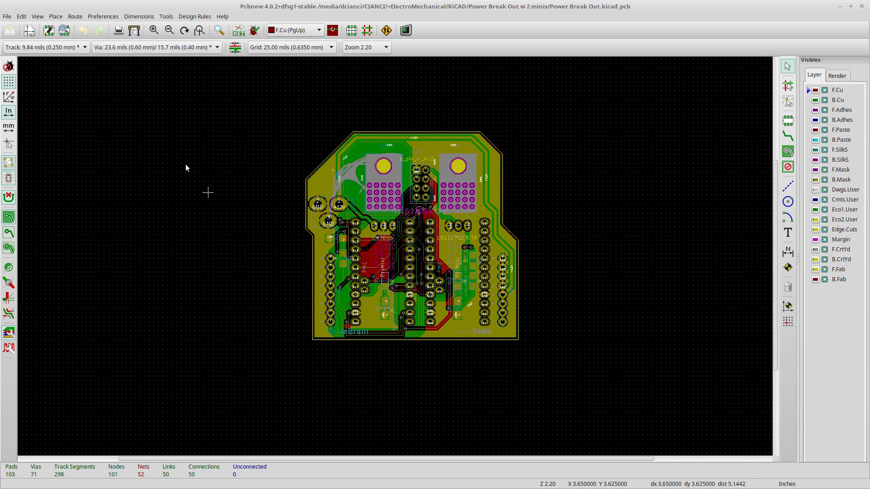
Examine the front and back of the board in the 3D Viewer, rotating the model, and close the viewer.
{"action": "left_click", "coordinate": [37, 17]}
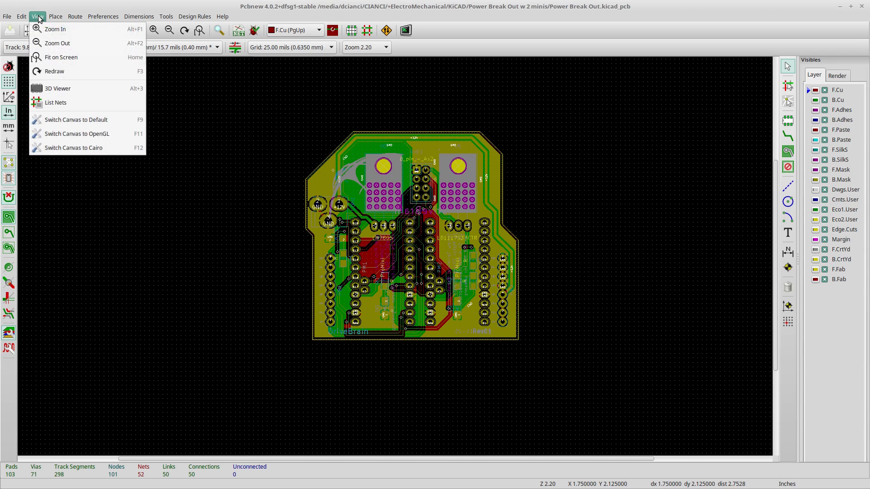
{"action": "left_click", "coordinate": [68, 91]}
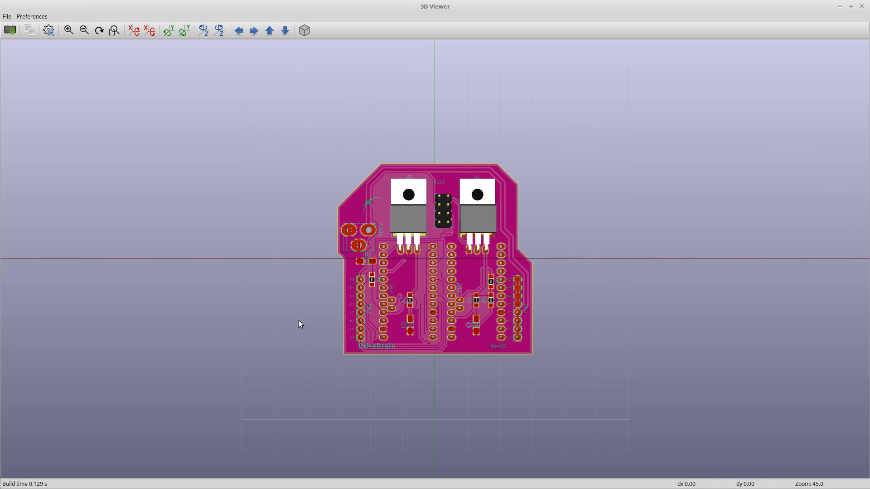
{"action": "right_click", "coordinate": [402, 281]}
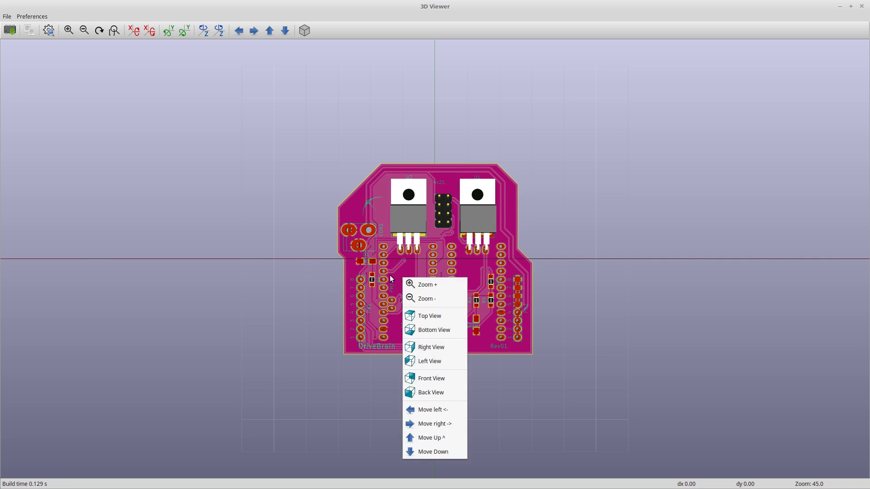
{"action": "left_click", "coordinate": [310, 270]}
{"action": "left_click_drag", "start_coordinate": [306, 231], "coordinate": [293, 217]}
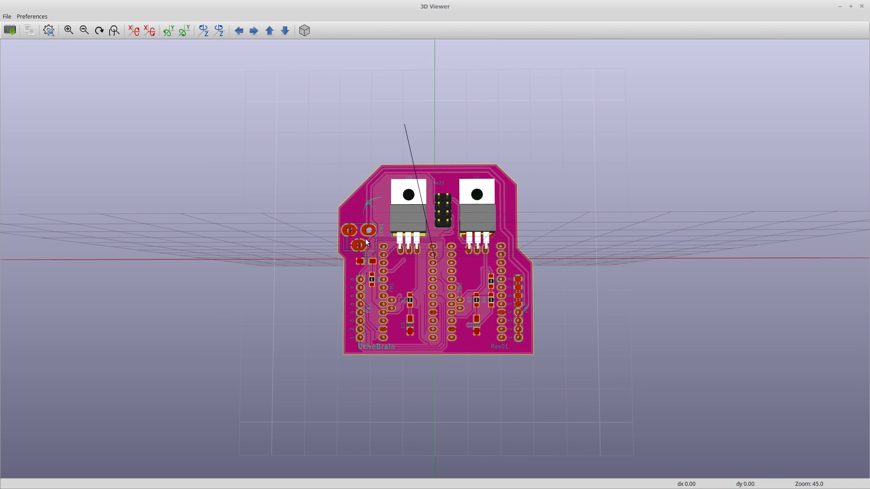
{"action": "left_click_drag", "start_coordinate": [307, 225], "coordinate": [552, 235]}
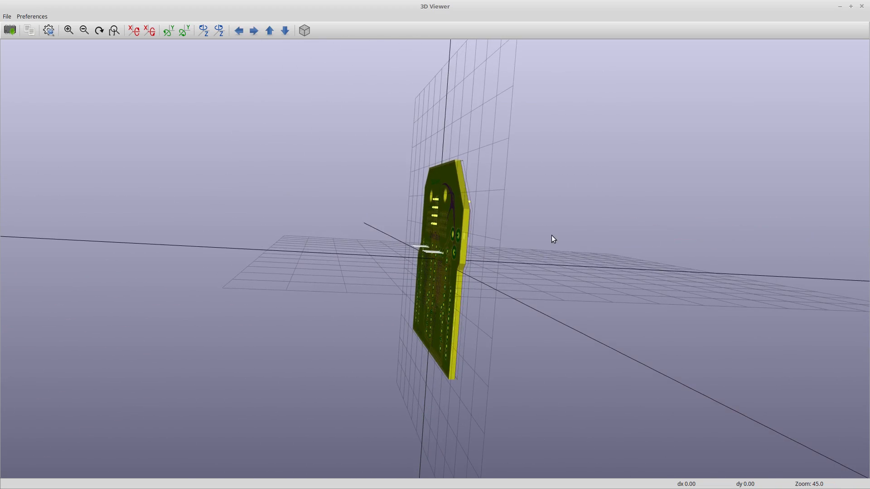
{"action": "left_click_drag", "start_coordinate": [349, 259], "coordinate": [472, 287]}
{"action": "left_click_drag", "start_coordinate": [395, 284], "coordinate": [402, 229]}
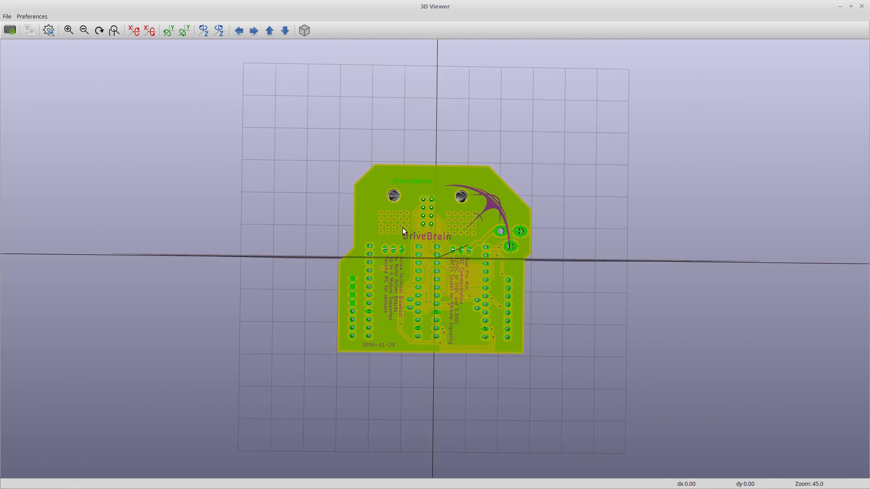
{"action": "left_click_drag", "start_coordinate": [434, 291], "coordinate": [428, 229]}
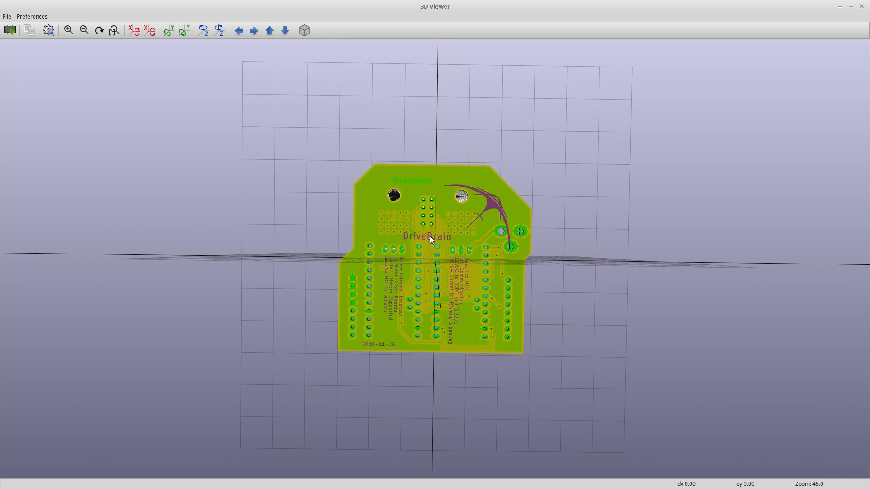
{"action": "left_click_drag", "start_coordinate": [426, 282], "coordinate": [397, 309]}
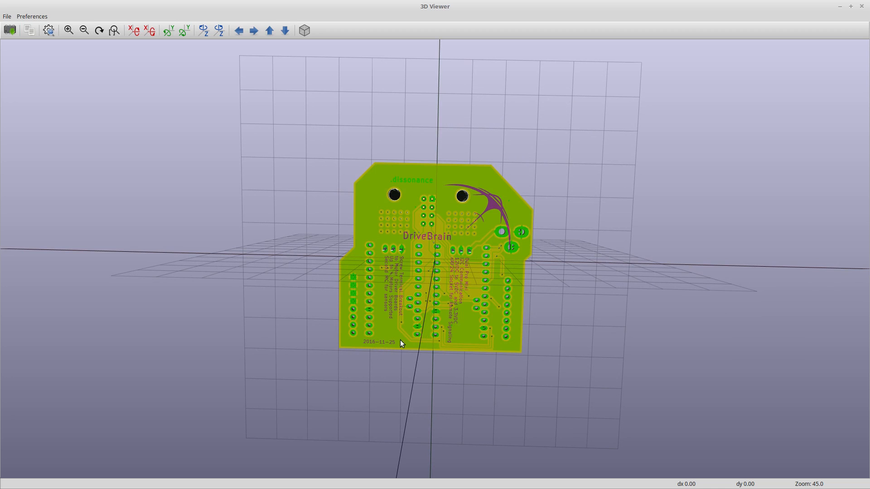
{"action": "left_click_drag", "start_coordinate": [560, 255], "coordinate": [211, 130]}
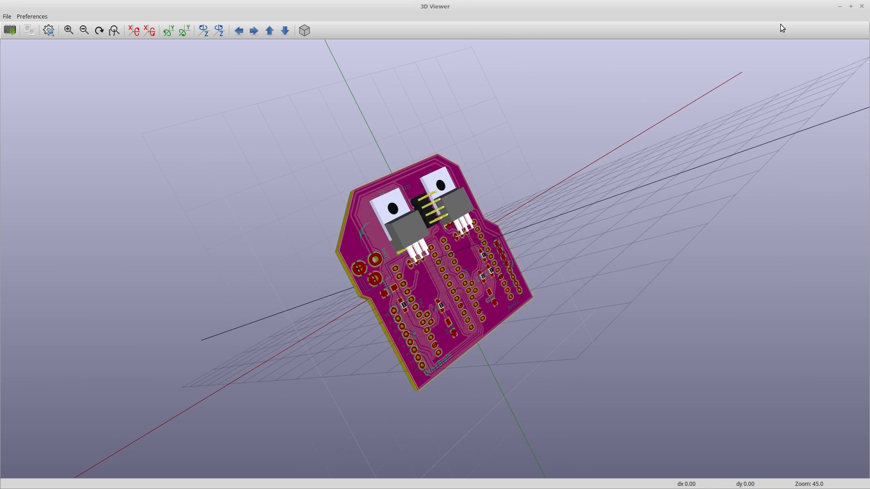
{"action": "left_click", "coordinate": [862, 6]}
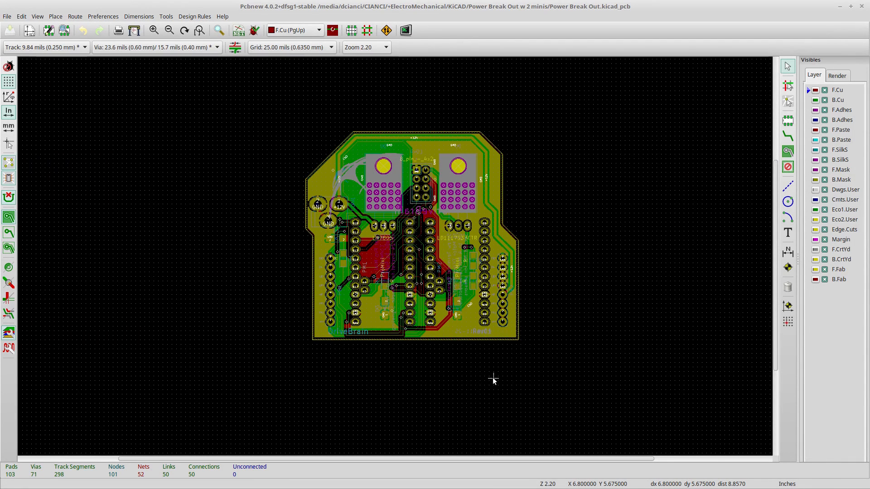
Change the revision text on F.SilkS near the board's lower edge to Rev02.
{"action": "scroll", "coordinate": [492, 370], "scroll_direction": "up", "scroll_amount": 1}
{"action": "scroll", "coordinate": [395, 257], "scroll_direction": "up", "scroll_amount": 2}
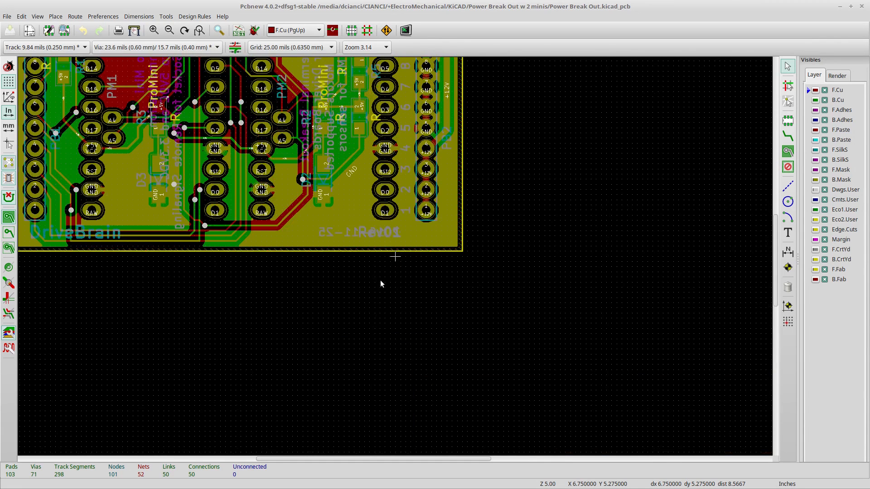
{"action": "left_click", "coordinate": [371, 219]}
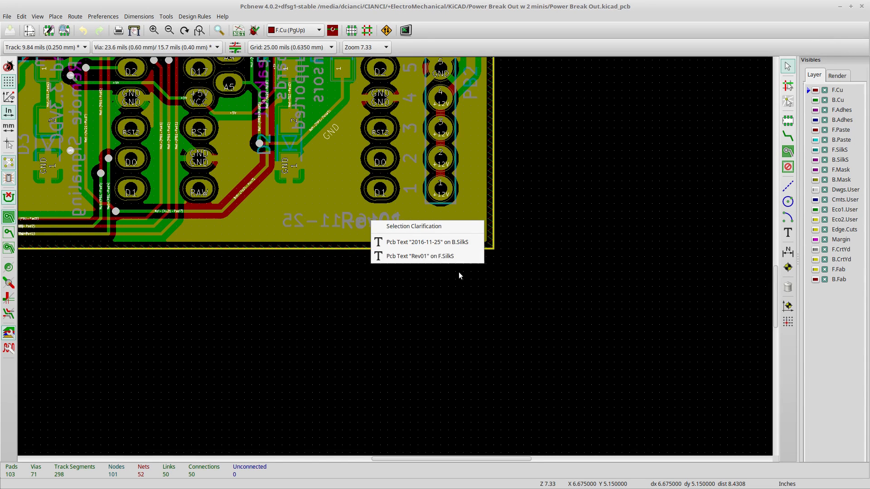
{"action": "left_click", "coordinate": [436, 256]}
{"action": "left_click", "coordinate": [354, 185]}
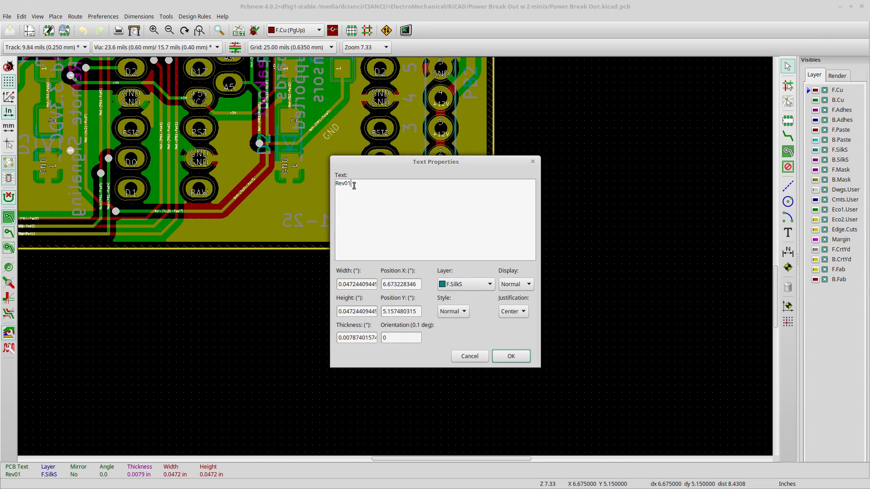
{"action": "type", "text": "2"}
{"action": "left_click", "coordinate": [505, 357]}
Change the mirrored date text on B.SilkS near the lower edge to 2017-1-7.
{"action": "double_click", "coordinate": [296, 222]}
{"action": "left_click", "coordinate": [370, 186]}
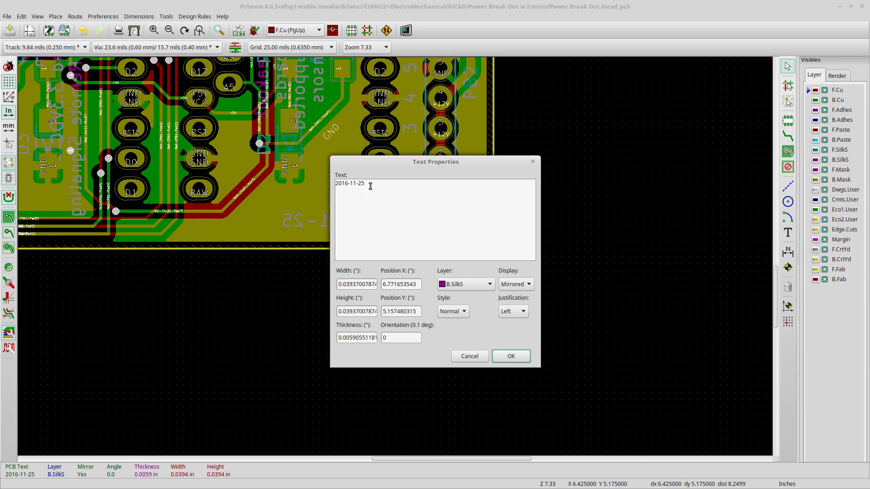
{"action": "left_click_drag", "start_coordinate": [371, 184], "coordinate": [346, 186]}
{"action": "type", "text": "7"}
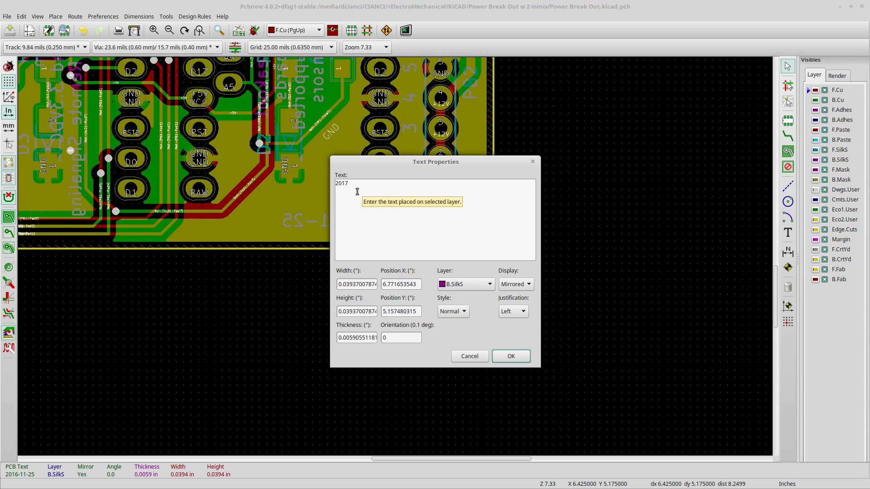
{"action": "type", "text": "-1-7"}
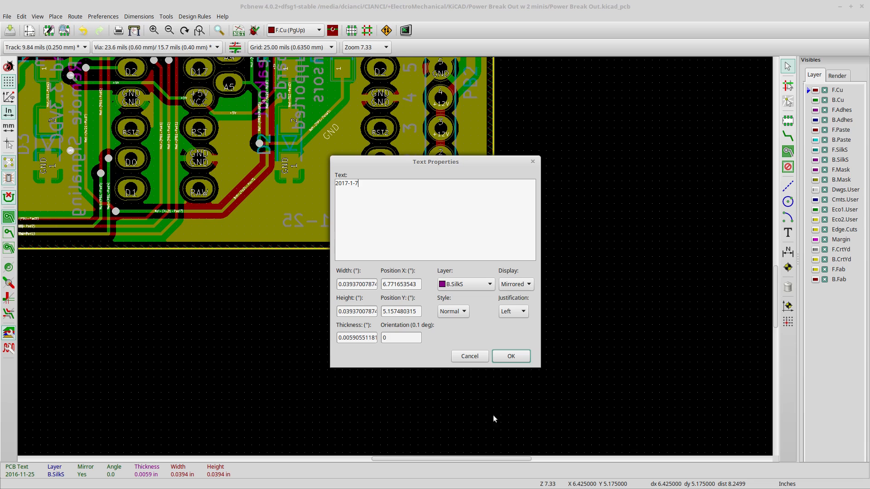
{"action": "left_click", "coordinate": [508, 357]}
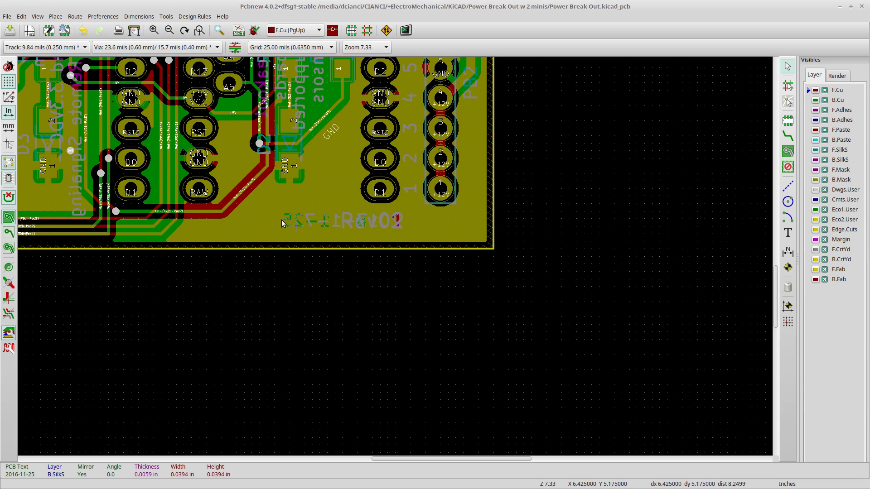
Move the mirrored DriveBrain title on B.SilkS down about 0.025 in and save the board.
{"action": "scroll", "coordinate": [395, 259], "scroll_direction": "down", "scroll_amount": 1}
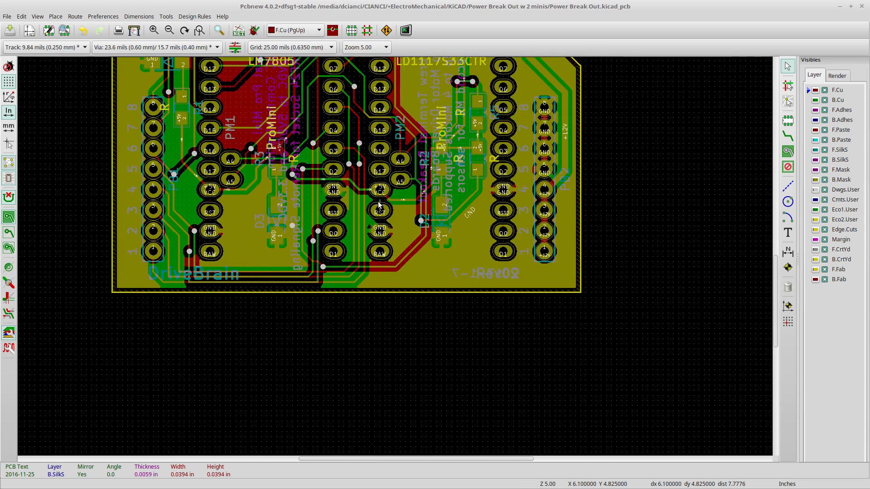
{"action": "middle_click_drag", "start_coordinate": [374, 128], "coordinate": [418, 284]}
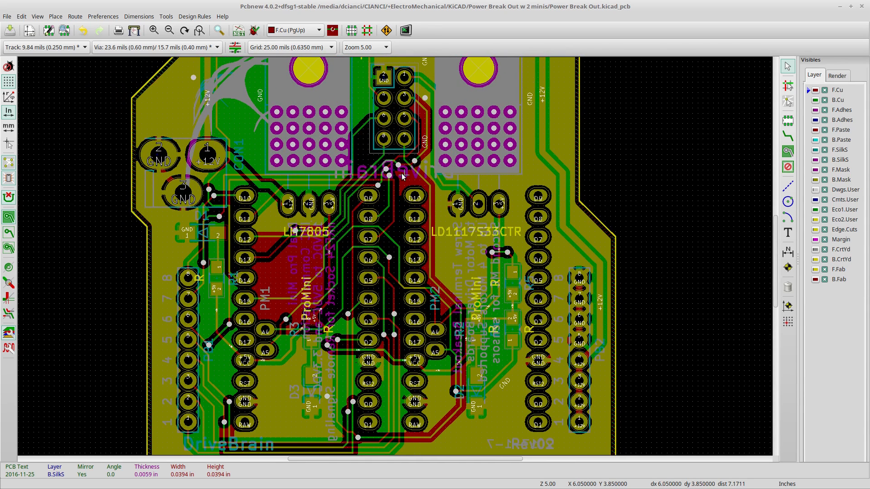
{"action": "left_click", "coordinate": [394, 172]}
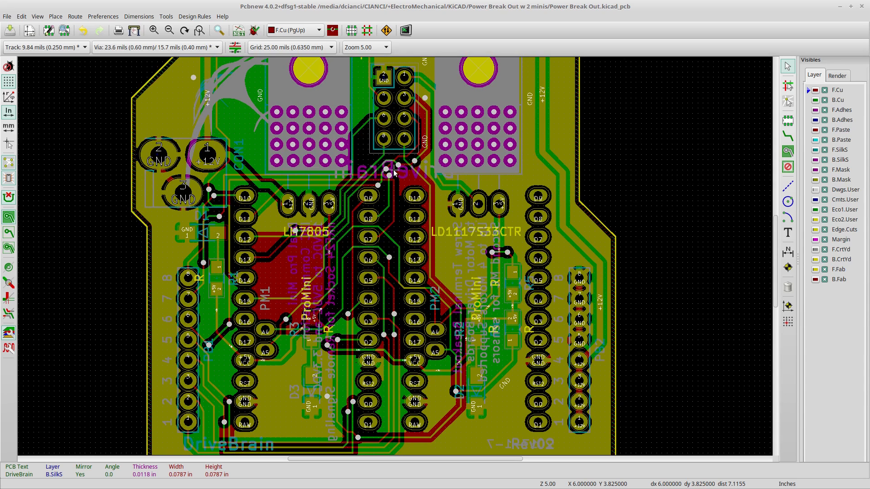
{"action": "key", "text": "m"}
{"action": "left_click", "coordinate": [394, 172]}
{"action": "key", "text": "m"}
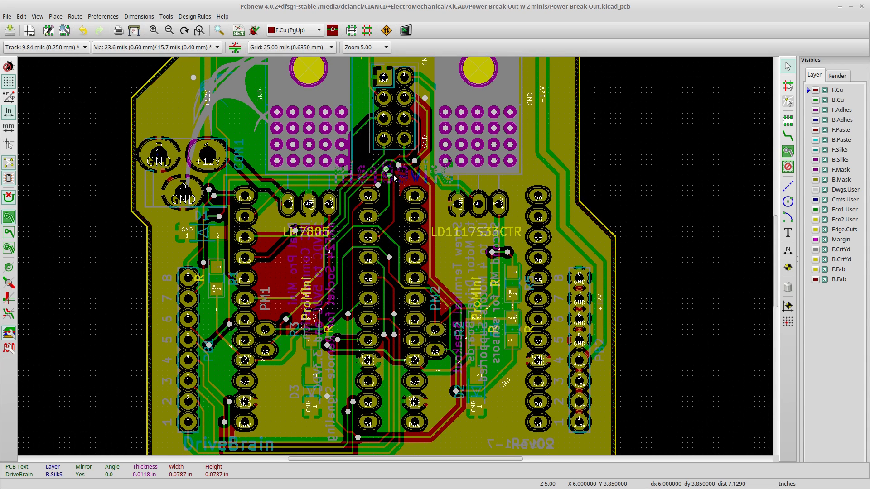
{"action": "left_click", "coordinate": [394, 177]}
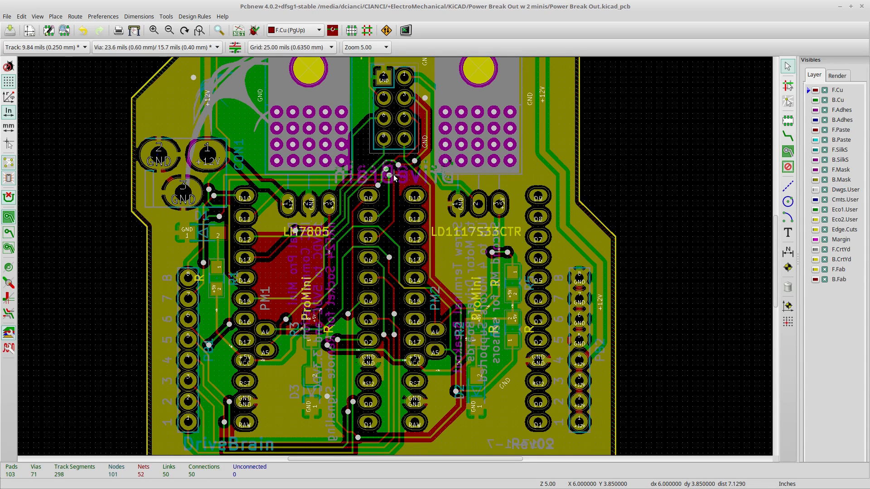
{"action": "left_click", "coordinate": [10, 30]}
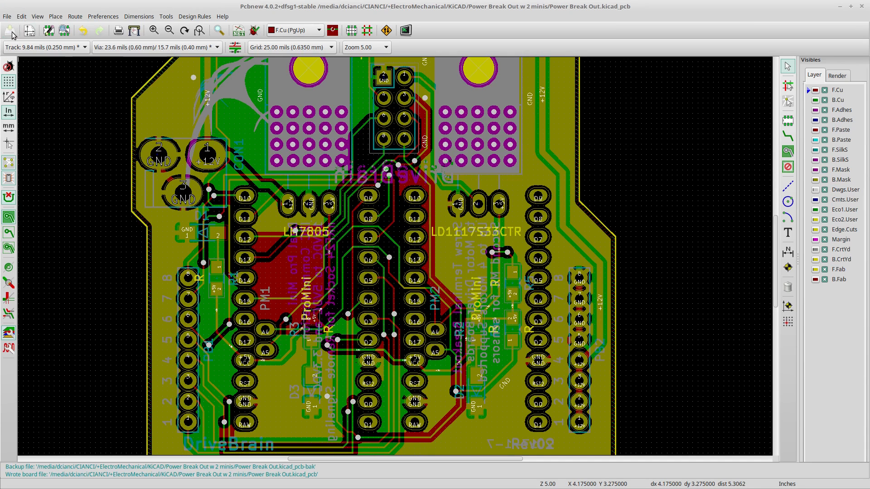
Inspect the back silkscreen up close and the component side of the board in the 3D Viewer, and close the viewer.
{"action": "left_click", "coordinate": [38, 16]}
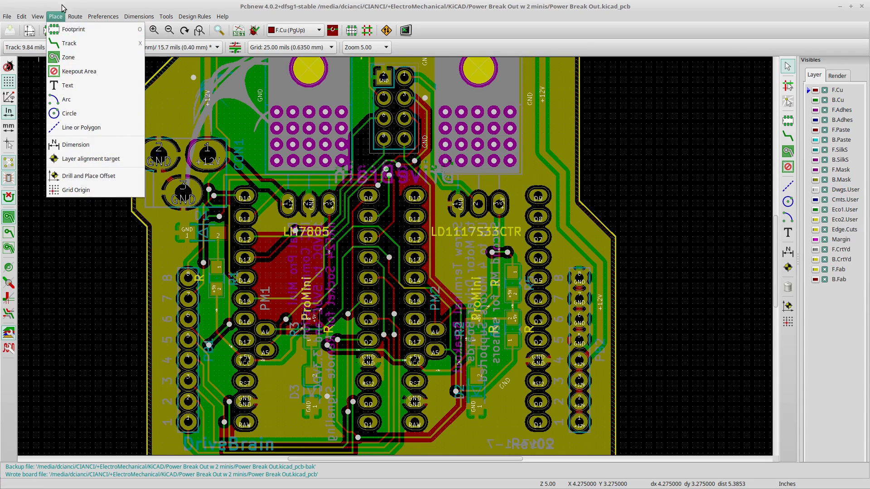
{"action": "left_click", "coordinate": [56, 89]}
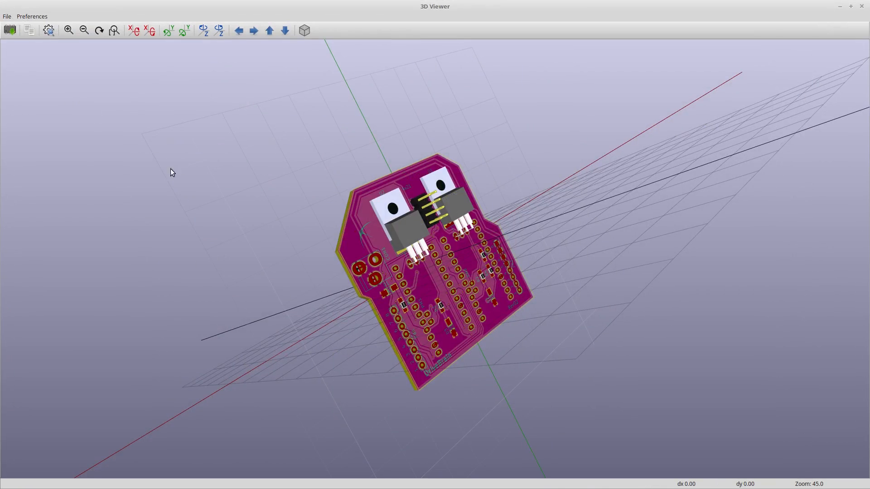
{"action": "left_click_drag", "start_coordinate": [478, 307], "coordinate": [477, 302]}
{"action": "left_click_drag", "start_coordinate": [457, 293], "coordinate": [454, 315]}
{"action": "left_click_drag", "start_coordinate": [291, 240], "coordinate": [353, 358]}
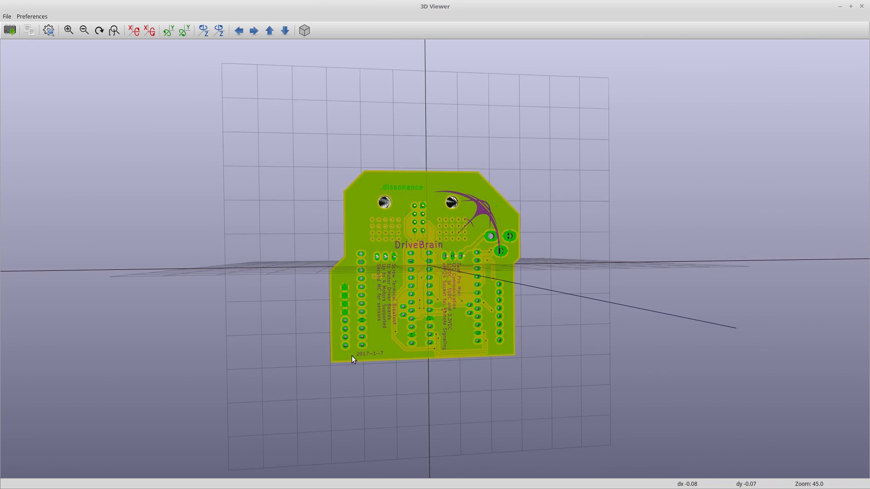
{"action": "left_click_drag", "start_coordinate": [531, 295], "coordinate": [518, 264]}
{"action": "scroll", "coordinate": [535, 247], "scroll_direction": "up", "scroll_amount": 5}
{"action": "left_click_drag", "start_coordinate": [614, 257], "coordinate": [555, 251]}
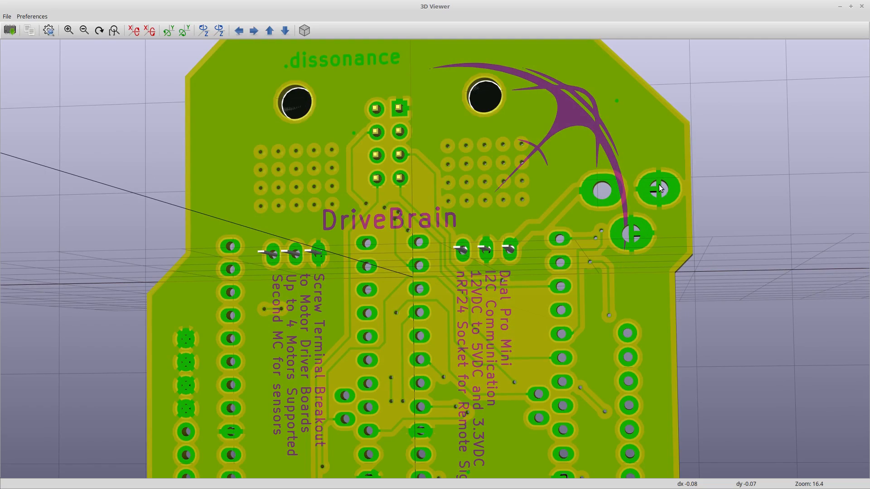
{"action": "left_click_drag", "start_coordinate": [276, 379], "coordinate": [393, 376]}
{"action": "left_click_drag", "start_coordinate": [665, 242], "coordinate": [75, 311]}
{"action": "left_click_drag", "start_coordinate": [506, 229], "coordinate": [533, 248]}
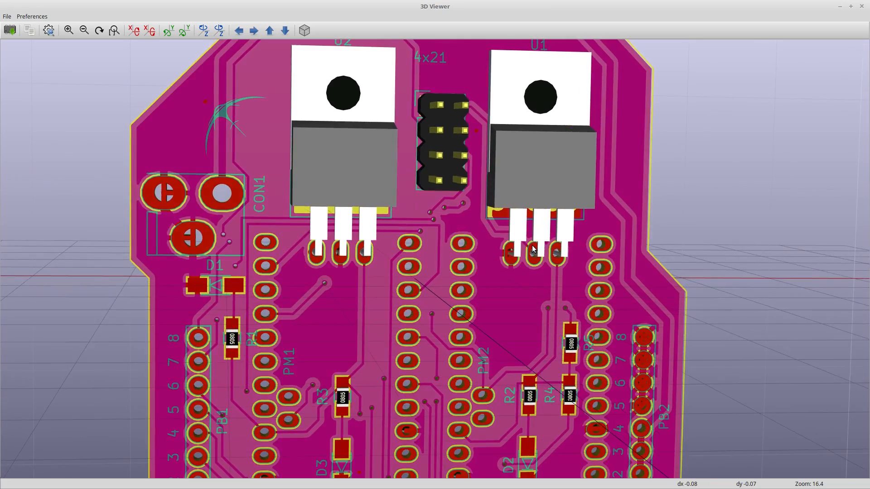
{"action": "left_click", "coordinate": [862, 6]}
Move the mirrored 2017-1-7 date on B.SilkS and the Rev02 text on F.SilkS right, toward the board's lower-right corner.
{"action": "scroll", "coordinate": [395, 256], "scroll_direction": "down", "scroll_amount": 1}
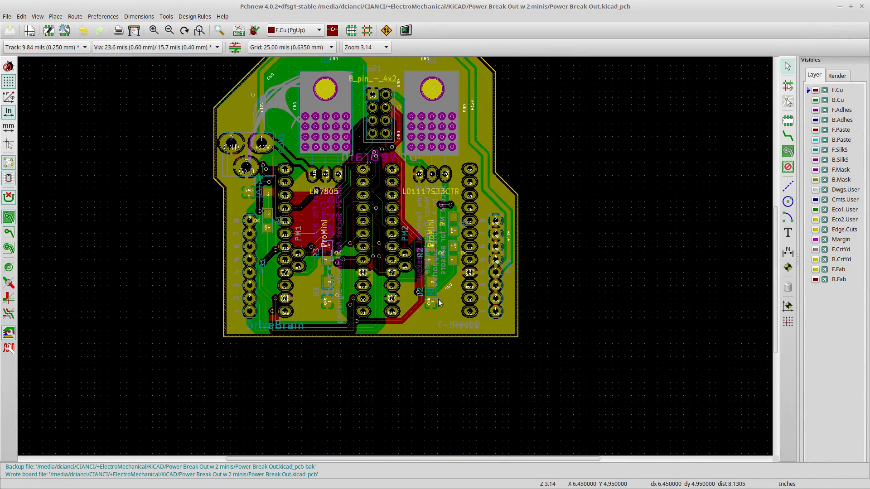
{"action": "scroll", "coordinate": [435, 337], "scroll_direction": "up", "scroll_amount": 1}
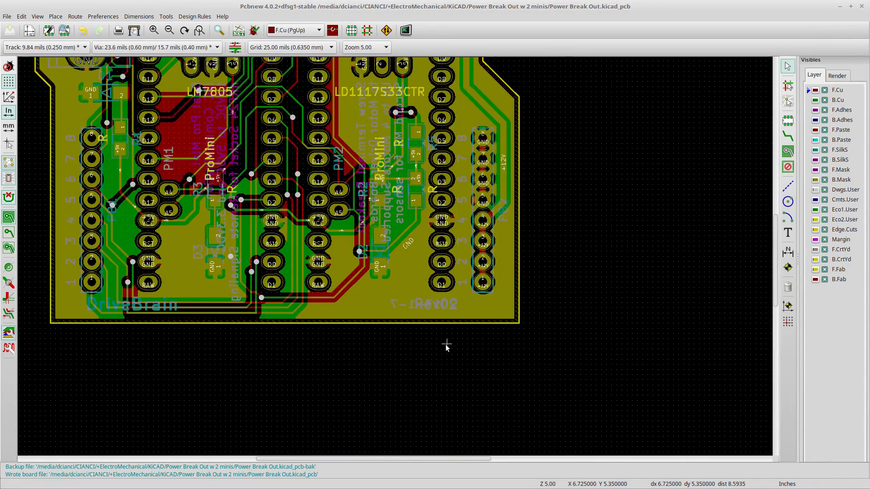
{"action": "left_click", "coordinate": [437, 307]}
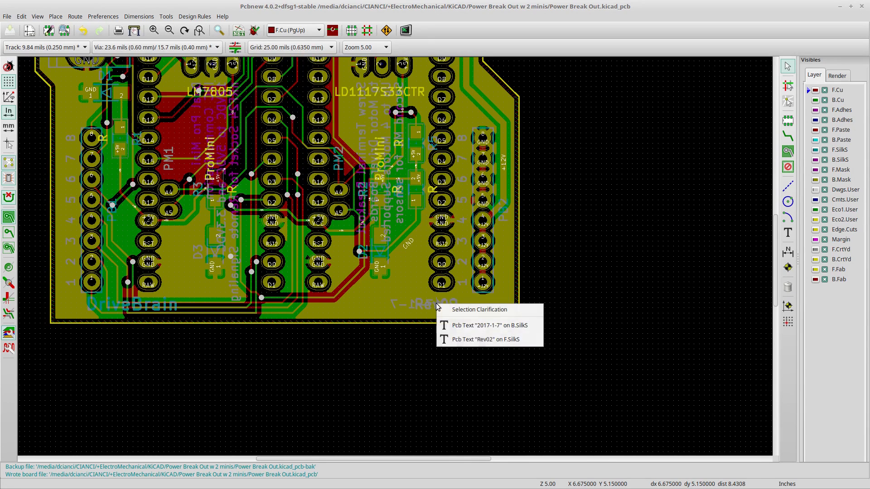
{"action": "left_click", "coordinate": [465, 325]}
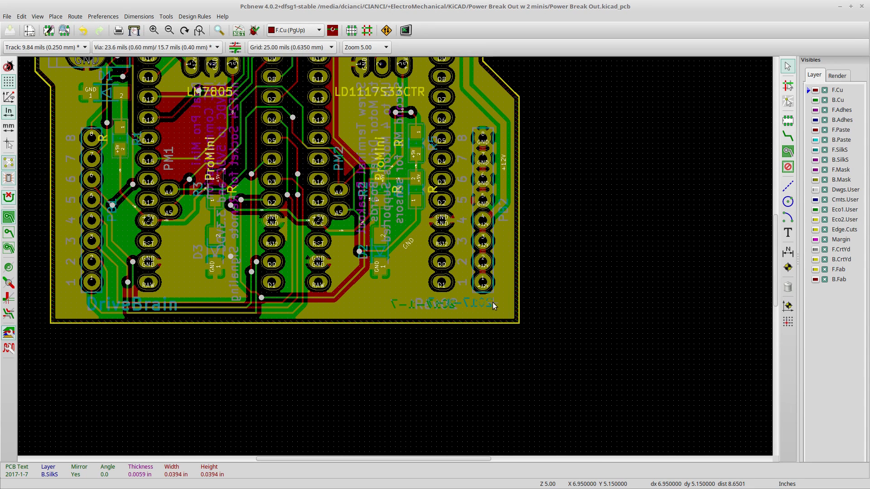
{"action": "left_click", "coordinate": [493, 303]}
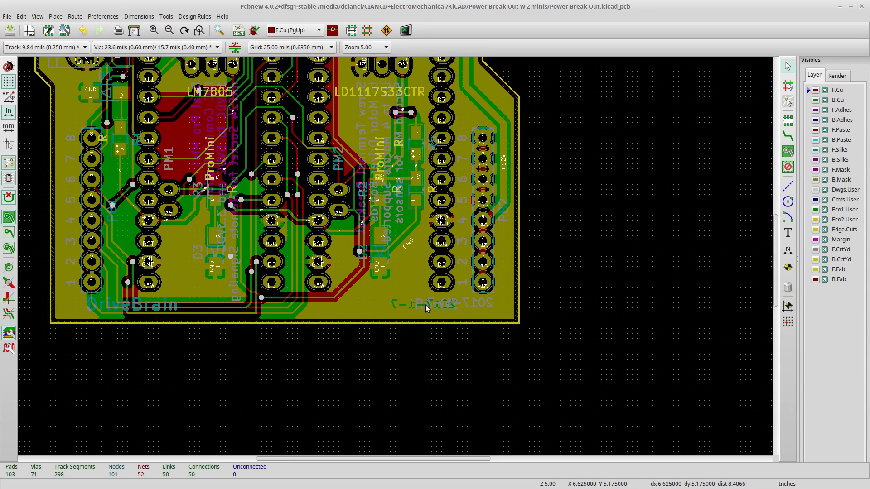
{"action": "left_click", "coordinate": [437, 305]}
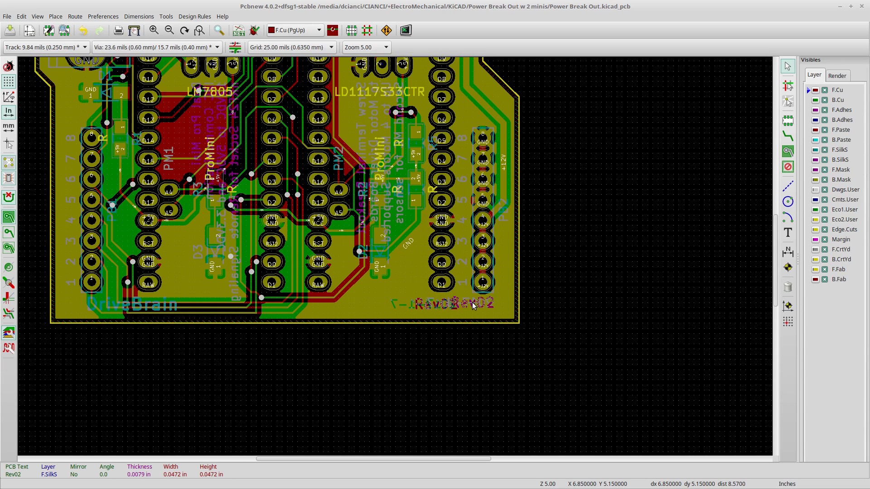
{"action": "left_click", "coordinate": [473, 306]}
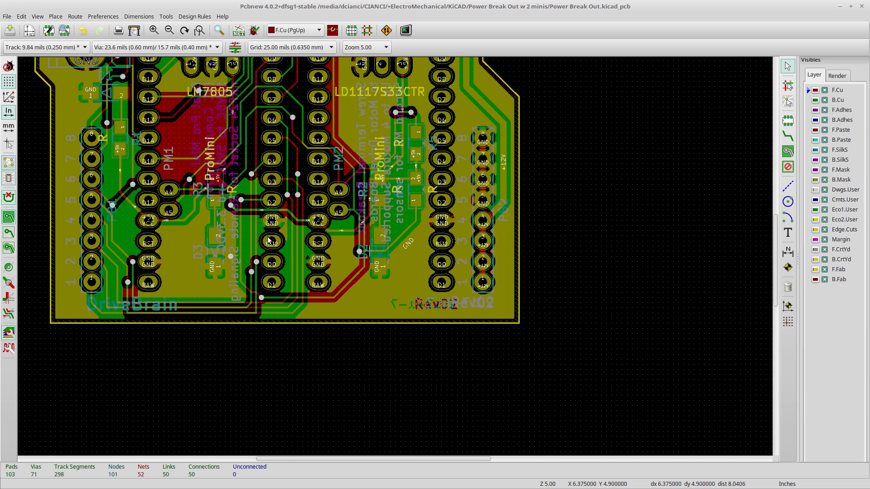
Move the DriveBrain text on F.SilkS near the board's lower edge about 0.05 in to the left.
{"action": "scroll", "coordinate": [317, 344], "scroll_direction": "down", "scroll_amount": 2}
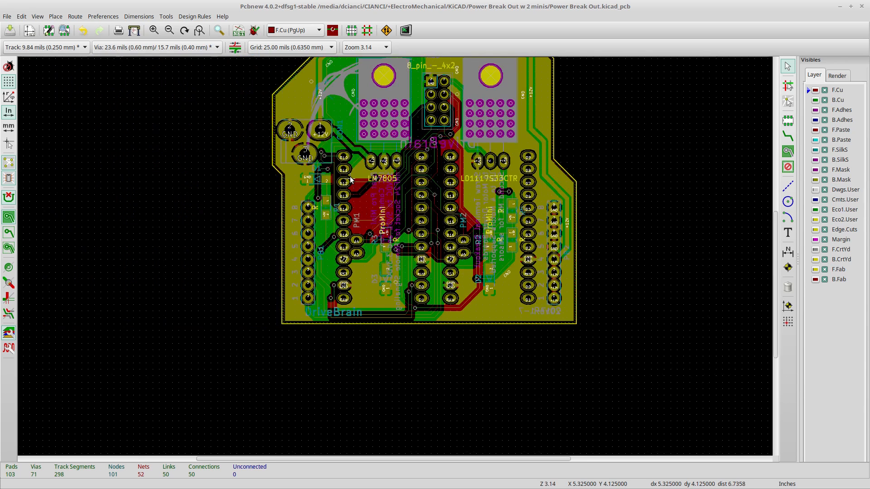
{"action": "left_click", "coordinate": [333, 314]}
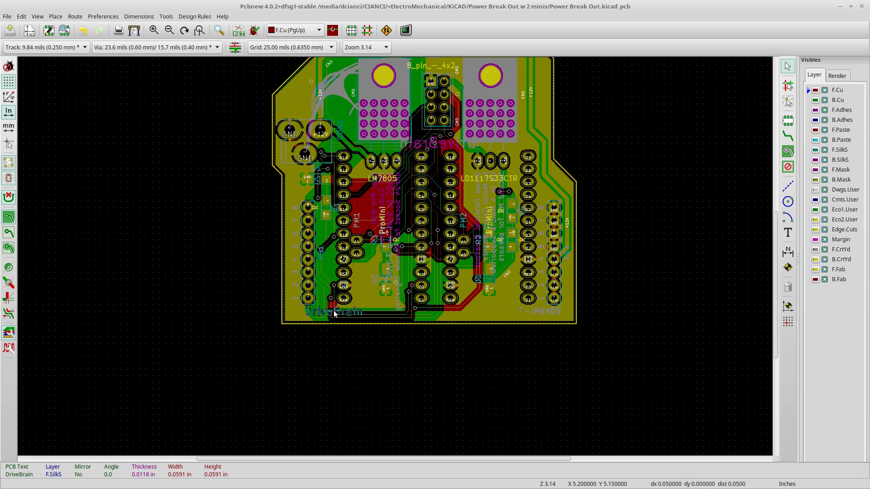
{"action": "left_click_drag", "start_coordinate": [334, 313], "coordinate": [328, 313]}
{"action": "left_click", "coordinate": [328, 313]}
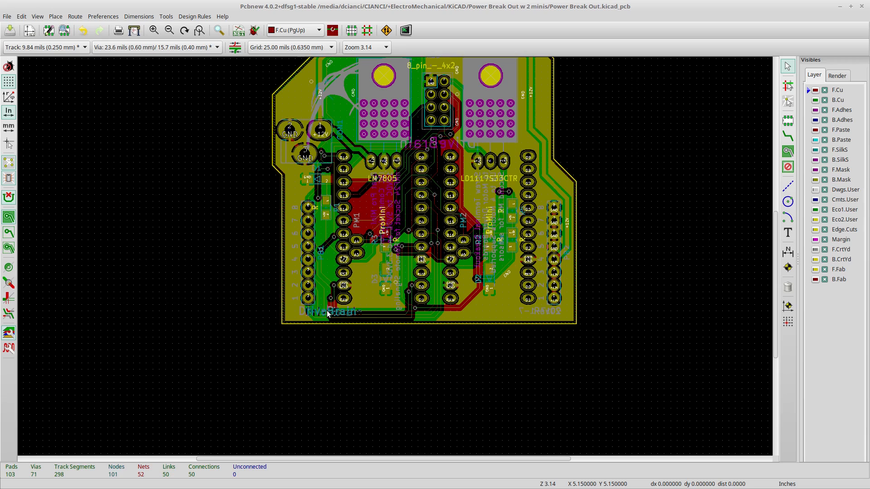
Nudge the mirrored DriveBrain title on B.SilkS slightly further down.
{"action": "left_click", "coordinate": [437, 142]}
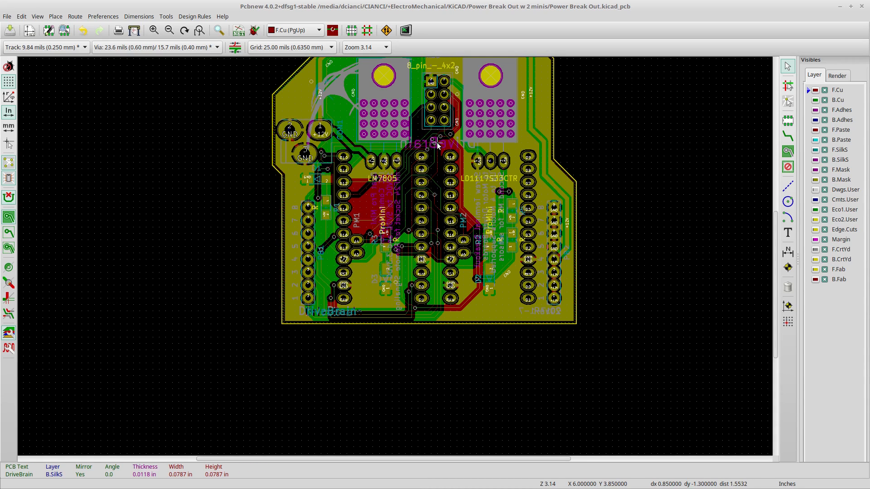
{"action": "key", "text": "m"}
{"action": "left_click", "coordinate": [438, 147]}
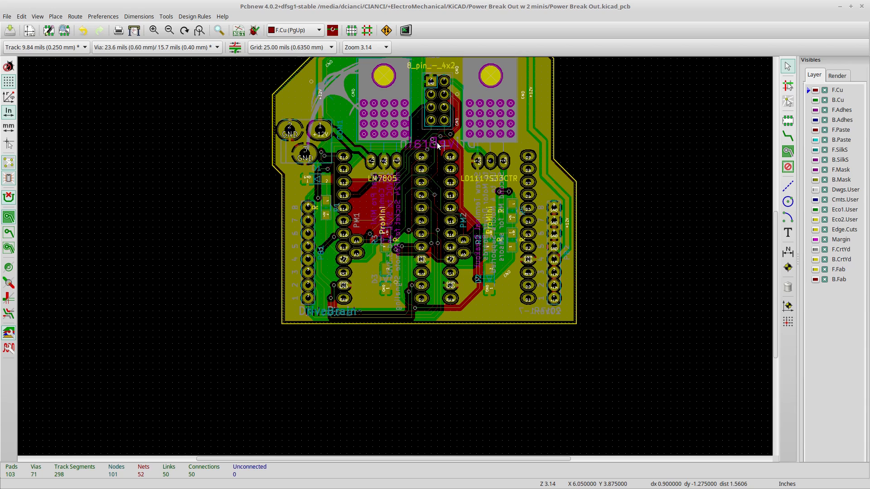
{"action": "left_click", "coordinate": [437, 145]}
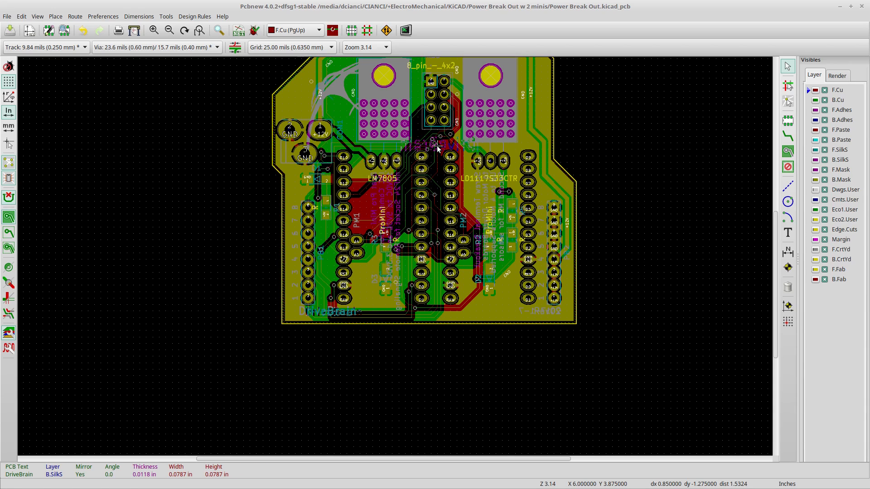
{"action": "left_click", "coordinate": [436, 145]}
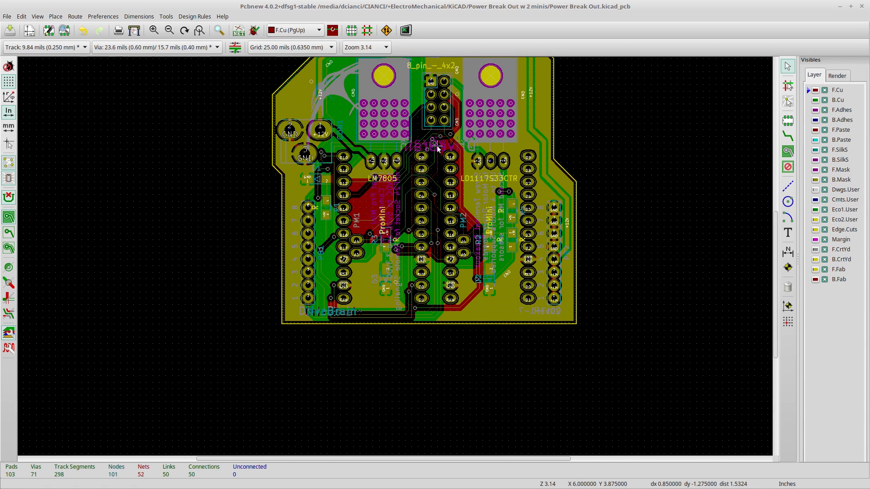
Rotate the board in the 3D Viewer to check the placement of the title, revision and date on both sides, and close the viewer.
{"action": "left_click", "coordinate": [40, 17]}
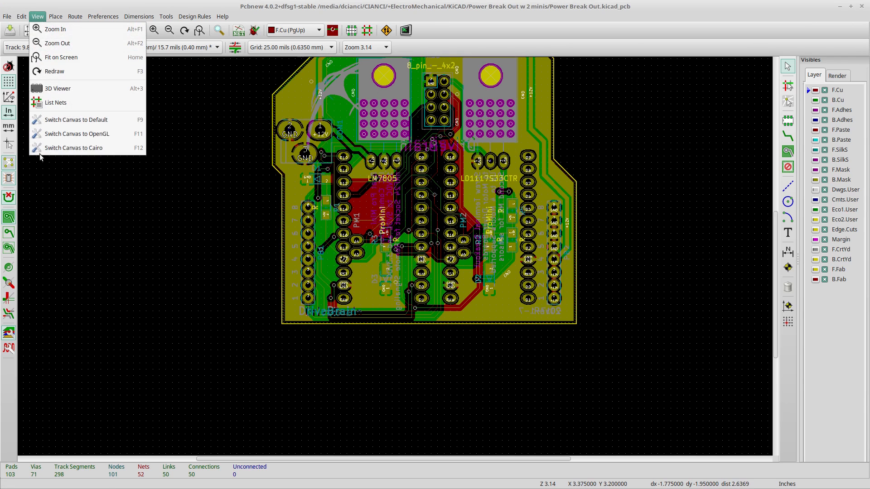
{"action": "left_click", "coordinate": [72, 89]}
{"action": "left_click_drag", "start_coordinate": [441, 307], "coordinate": [773, 235]}
{"action": "left_click_drag", "start_coordinate": [334, 221], "coordinate": [417, 267]}
{"action": "middle_click_drag", "start_coordinate": [432, 201], "coordinate": [317, 289]}
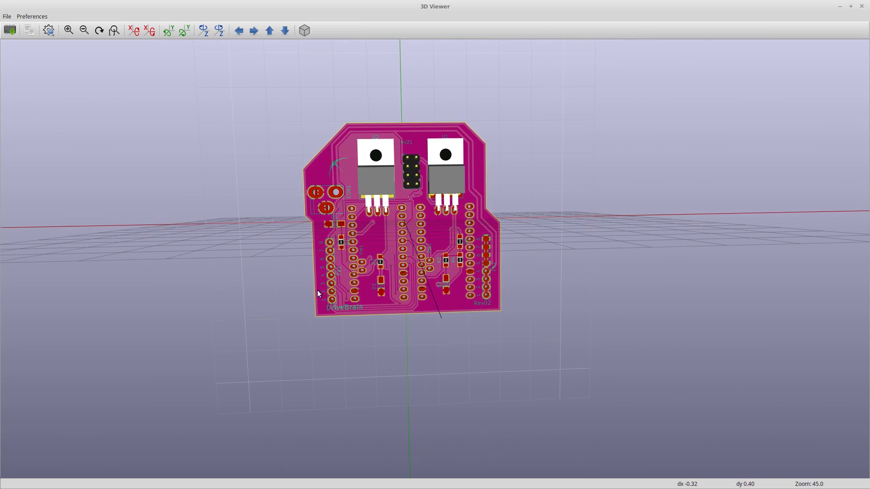
{"action": "right_click", "coordinate": [284, 229]}
{"action": "left_click", "coordinate": [244, 170]}
{"action": "left_click_drag", "start_coordinate": [349, 270], "coordinate": [410, 249]}
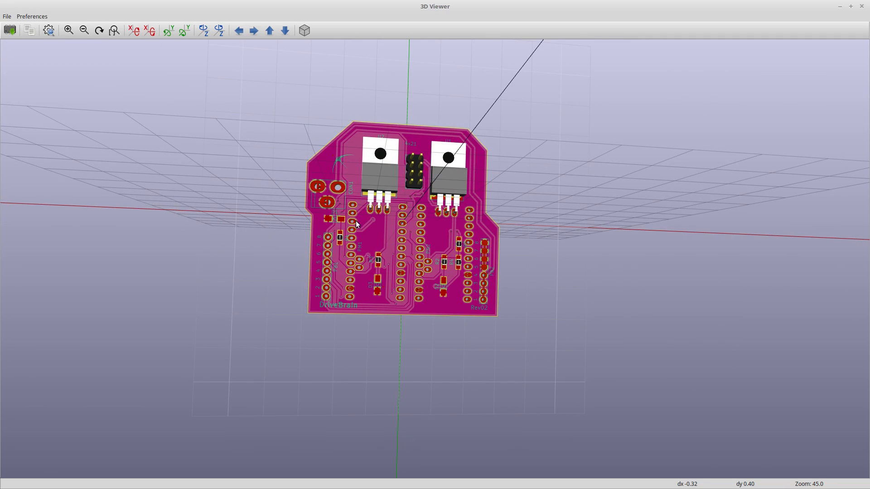
{"action": "left_click_drag", "start_coordinate": [458, 299], "coordinate": [304, 248]}
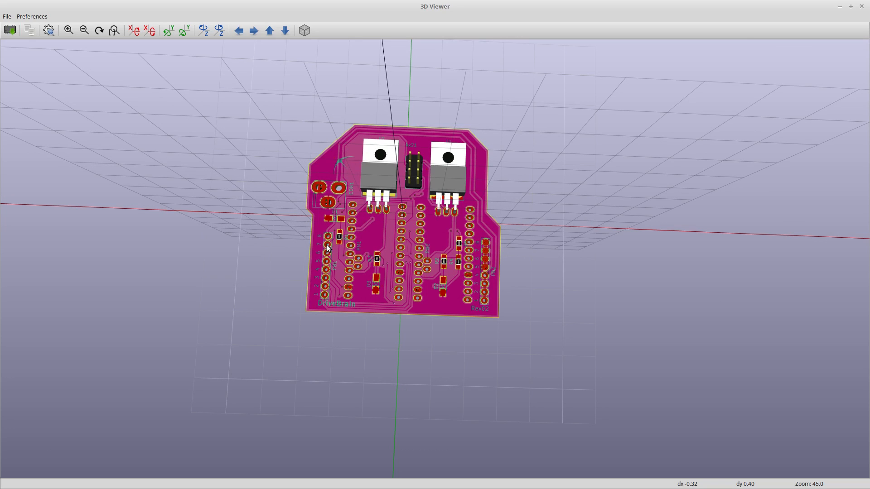
{"action": "left_click_drag", "start_coordinate": [327, 245], "coordinate": [236, 220]}
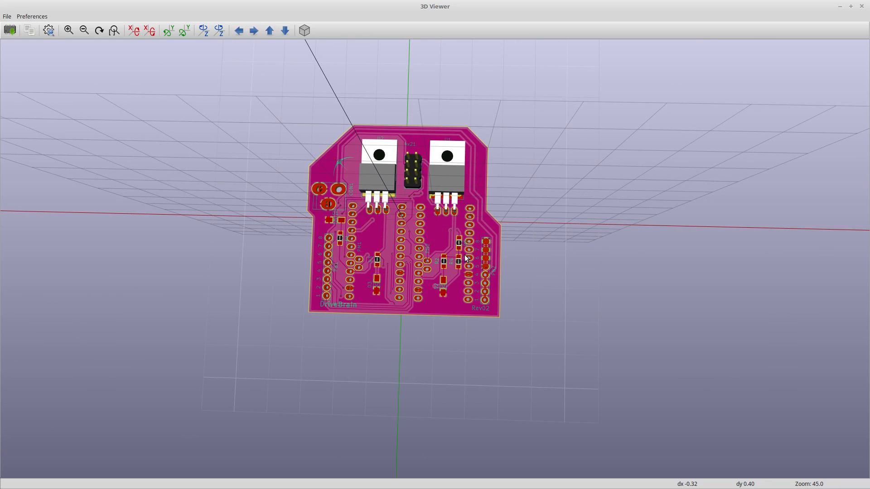
{"action": "left_click_drag", "start_coordinate": [387, 252], "coordinate": [416, 270]}
{"action": "left_click_drag", "start_coordinate": [298, 252], "coordinate": [587, 269]}
{"action": "left_click_drag", "start_coordinate": [329, 282], "coordinate": [689, 314]}
{"action": "left_click_drag", "start_coordinate": [412, 222], "coordinate": [356, 109]}
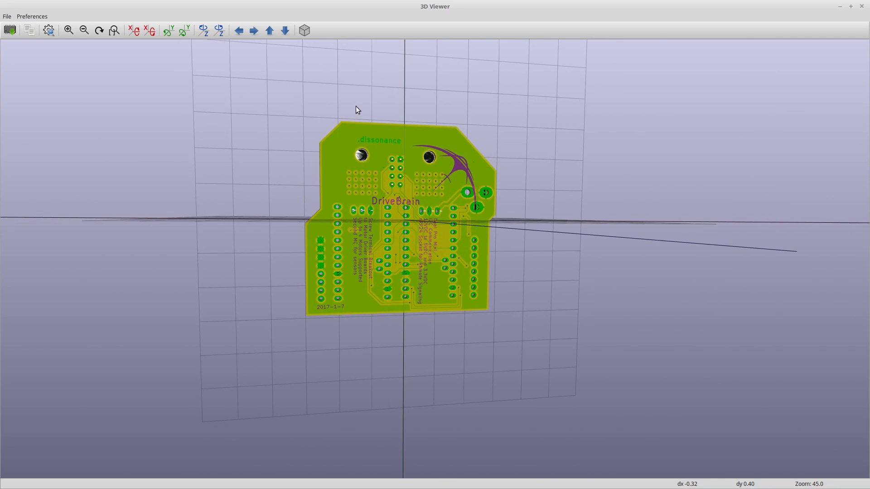
{"action": "left_click_drag", "start_coordinate": [374, 144], "coordinate": [144, 192]}
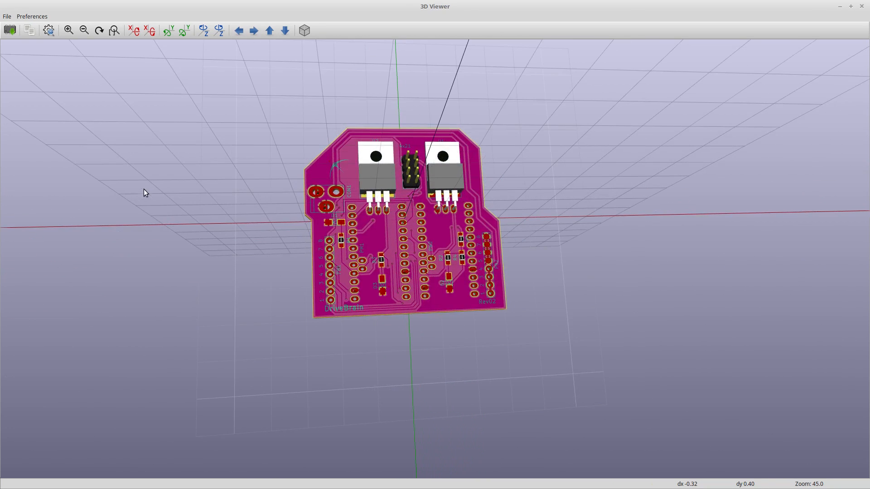
{"action": "left_click", "coordinate": [861, 6]}
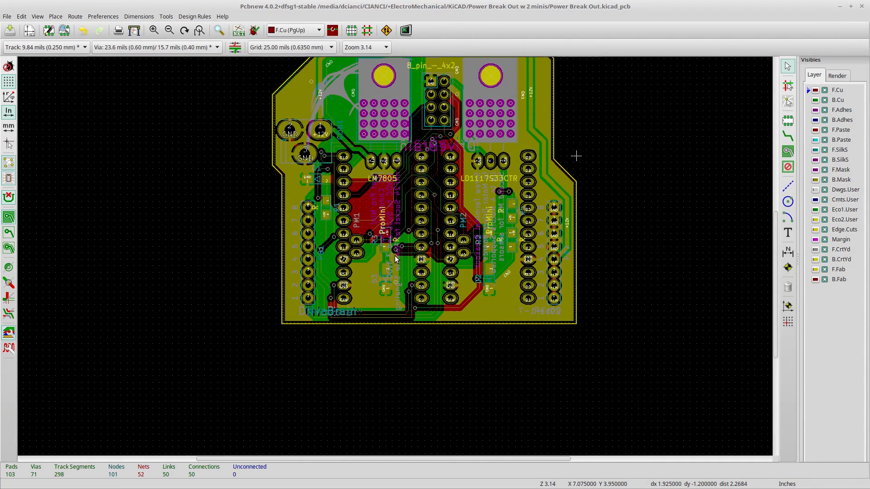
Save the board with the repositioned silkscreen texts.
{"action": "scroll", "coordinate": [576, 155], "scroll_direction": "up", "scroll_amount": 1}
{"action": "scroll", "coordinate": [402, 246], "scroll_direction": "down", "scroll_amount": 1}
{"action": "middle_click_drag", "start_coordinate": [213, 298], "coordinate": [348, 252]}
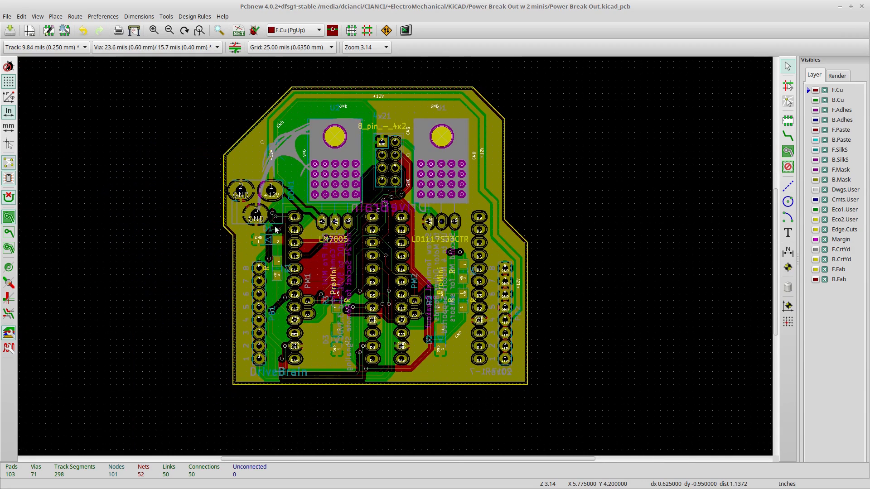
{"action": "left_click", "coordinate": [10, 31]}
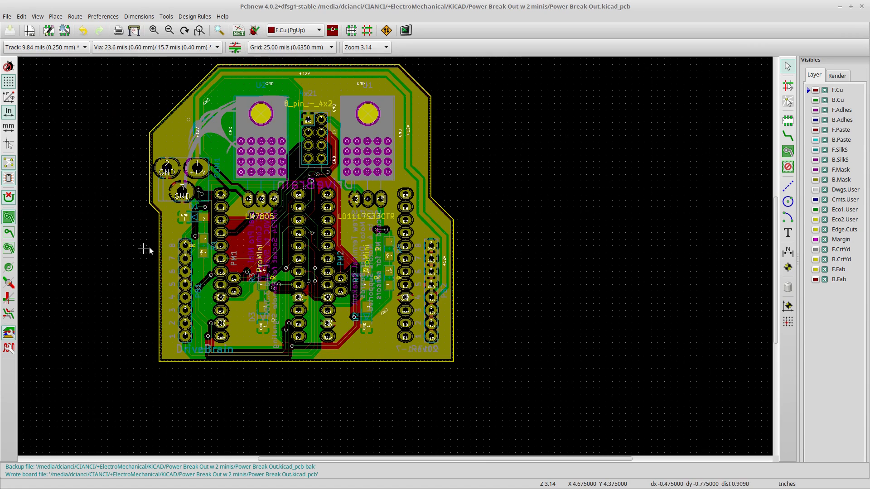
Switch to the OSH Park site in Firefox and upload Power Break Out.kicad_pcb from the Desktop folder Power Break Out w 2 minis.
{"action": "middle_click_drag", "start_coordinate": [310, 222], "coordinate": [394, 268]}
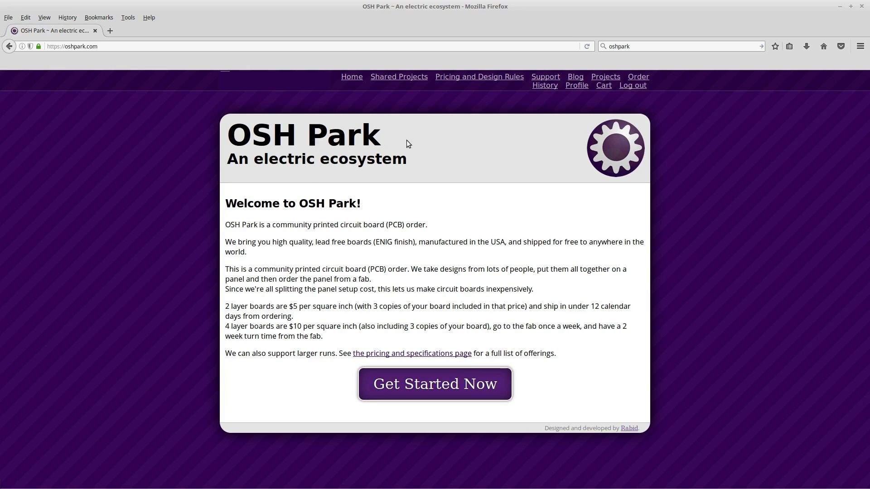
{"action": "left_click", "coordinate": [429, 388]}
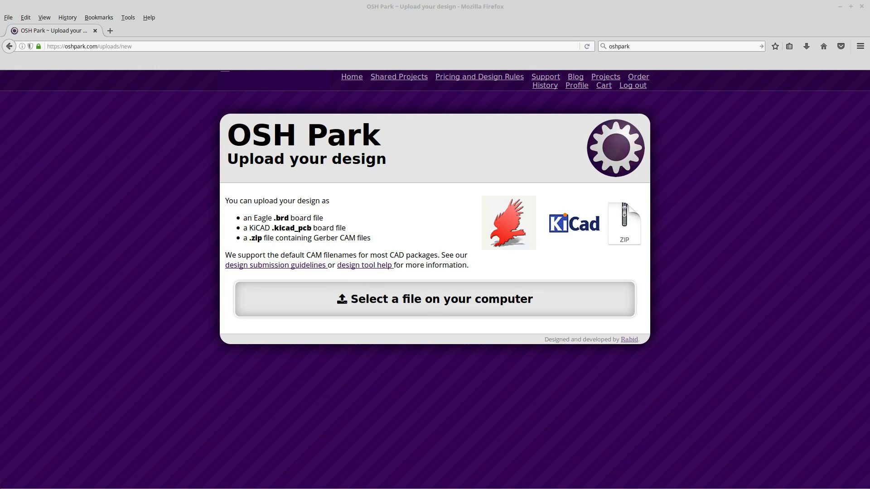
{"action": "left_click", "coordinate": [434, 299]}
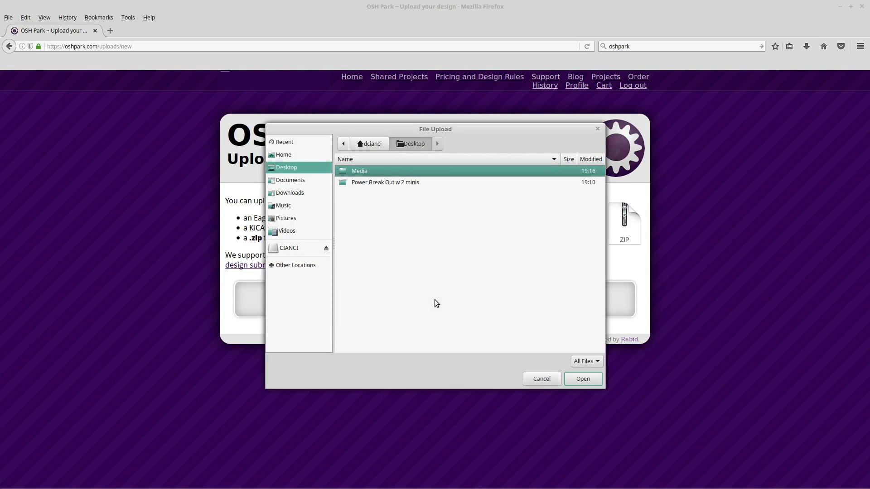
{"action": "double_click", "coordinate": [344, 183]}
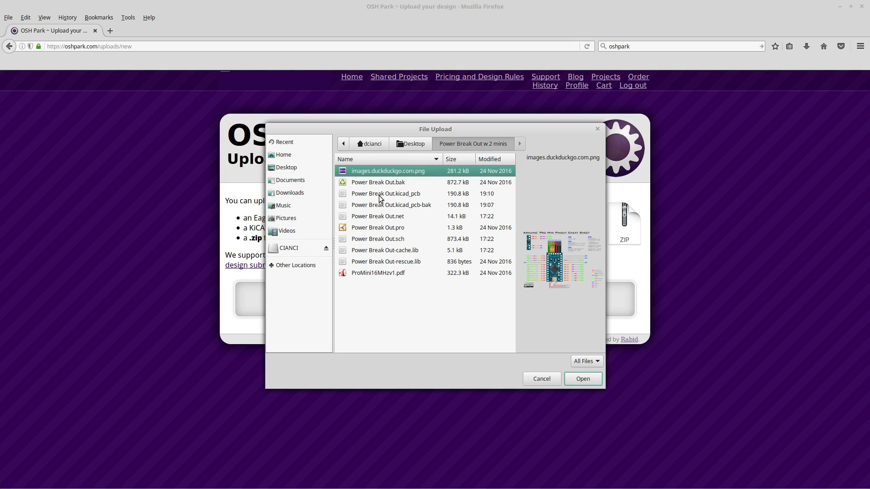
{"action": "left_click", "coordinate": [394, 194]}
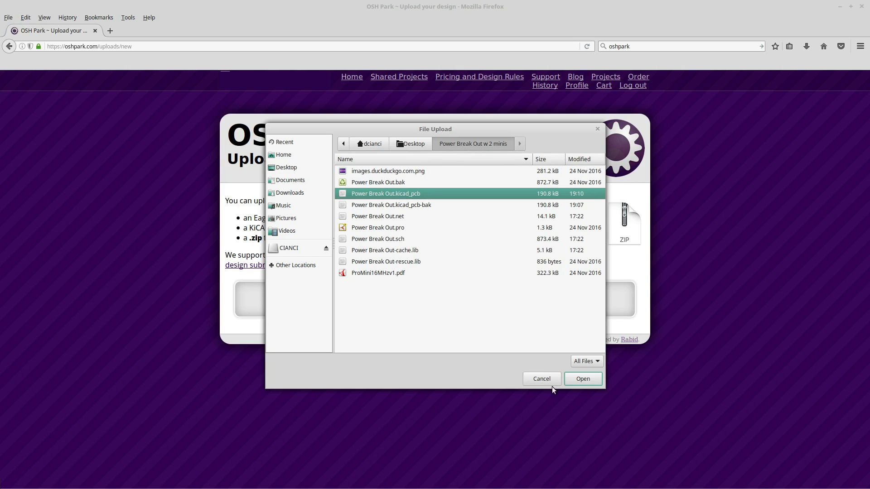
{"action": "left_click", "coordinate": [577, 383]}
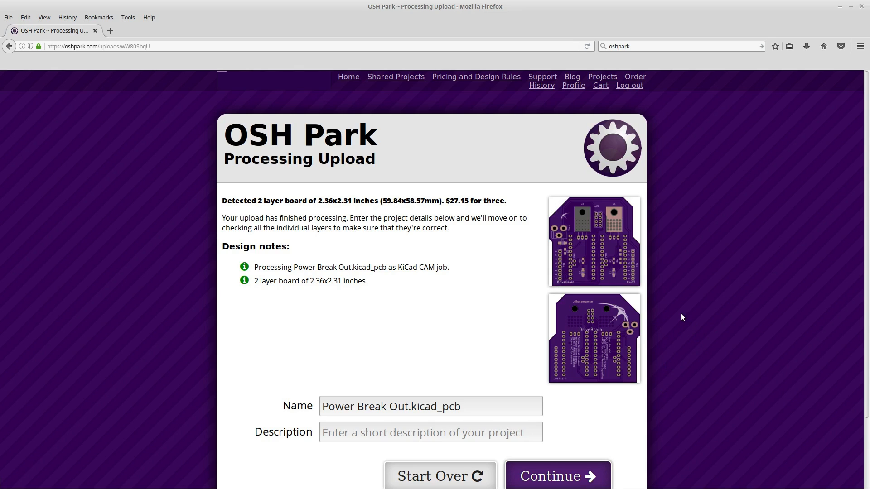
Name the uploaded project Power Break Out-Rev2.kicad_pcb and continue to the design verification page.
{"action": "scroll", "coordinate": [680, 313], "scroll_direction": "down", "scroll_amount": 1}
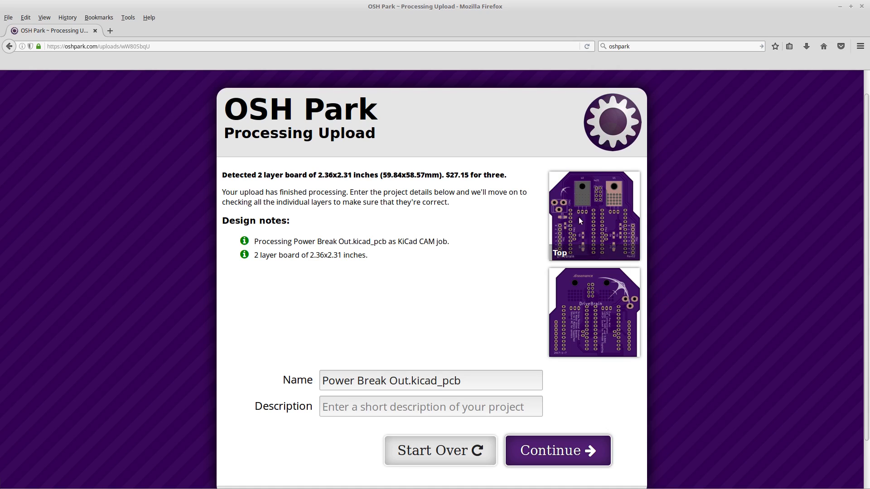
{"action": "scroll", "coordinate": [583, 236], "scroll_direction": "down", "scroll_amount": 1}
{"action": "scroll", "coordinate": [586, 233], "scroll_direction": "up", "scroll_amount": 1}
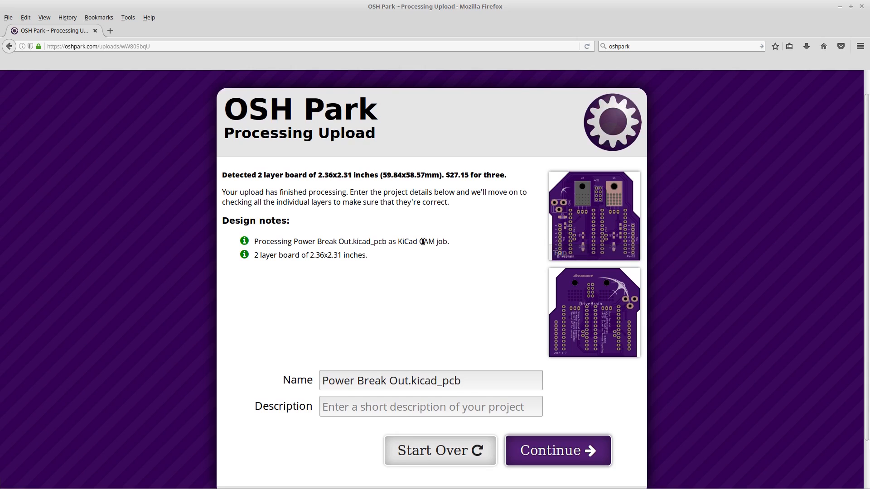
{"action": "scroll", "coordinate": [310, 287], "scroll_direction": "down", "scroll_amount": 1}
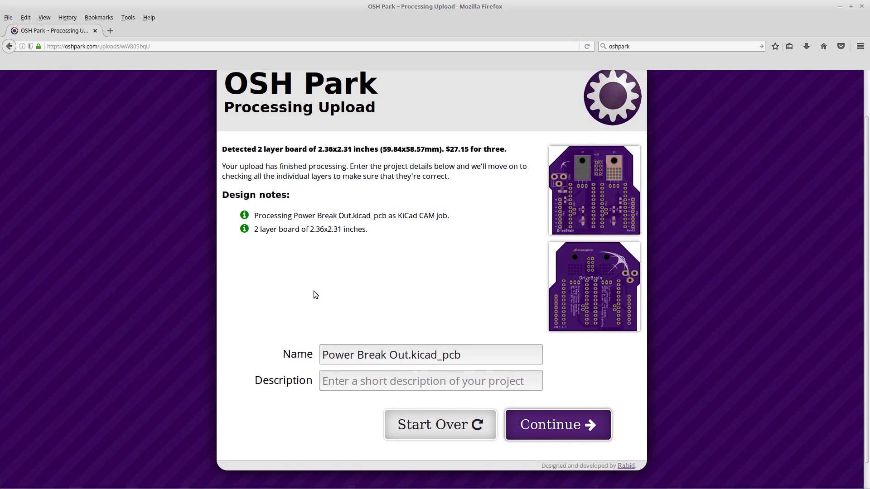
{"action": "left_click", "coordinate": [409, 355]}
{"action": "type", "text": "-Rev"}
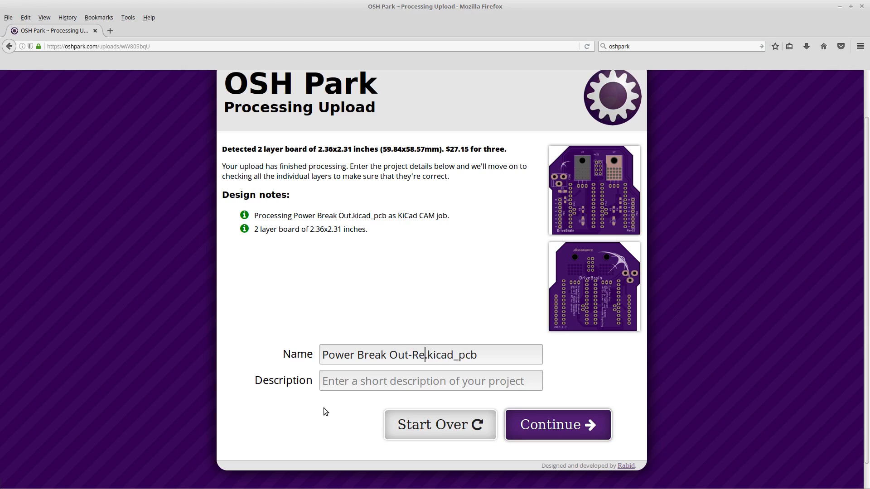
{"action": "type", "text": "1"}
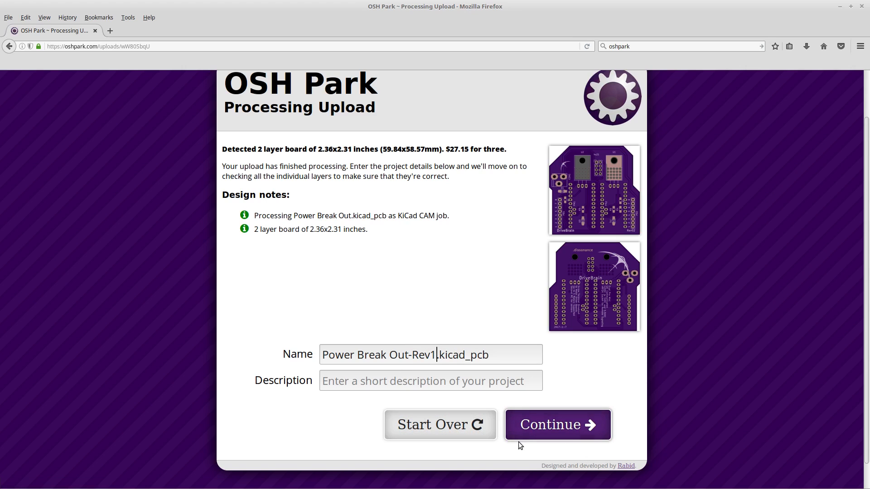
{"action": "key", "text": "BackSpace"}
{"action": "type", "text": "2"}
{"action": "left_click", "coordinate": [556, 431]}
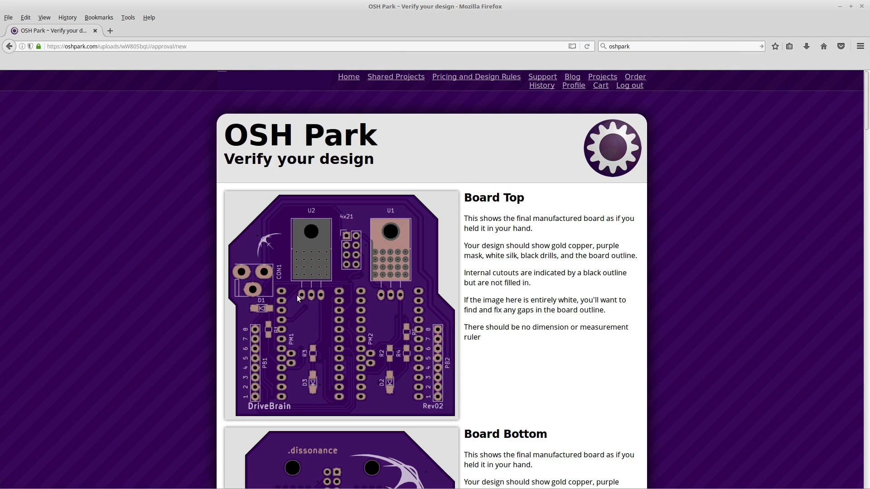
Examine the rendered board top and bottom, drills, solder mask, silkscreen and copper layers on the verification page.
{"action": "scroll", "coordinate": [325, 263], "scroll_direction": "down", "scroll_amount": 1}
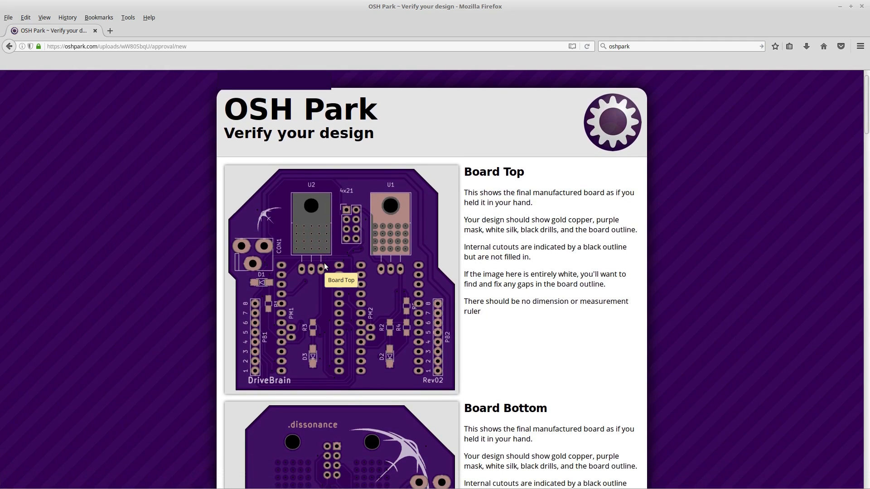
{"action": "scroll", "coordinate": [315, 263], "scroll_direction": "down", "scroll_amount": 3}
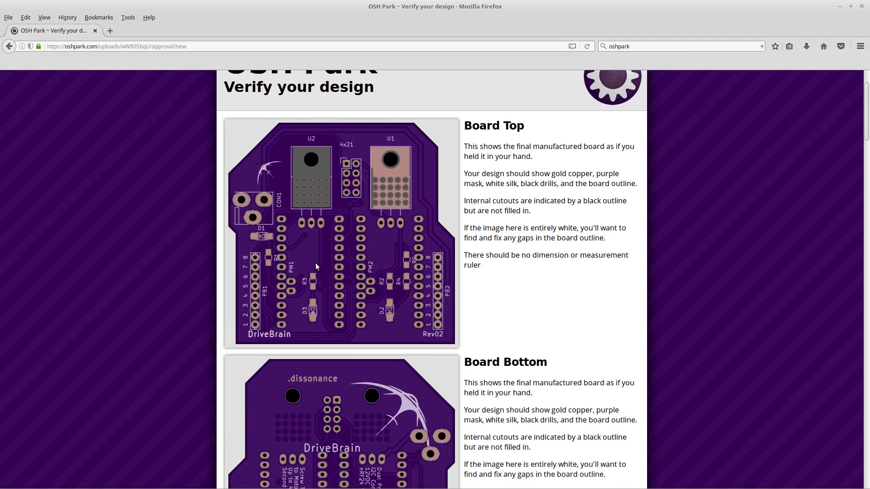
{"action": "scroll", "coordinate": [321, 279], "scroll_direction": "up", "scroll_amount": 2}
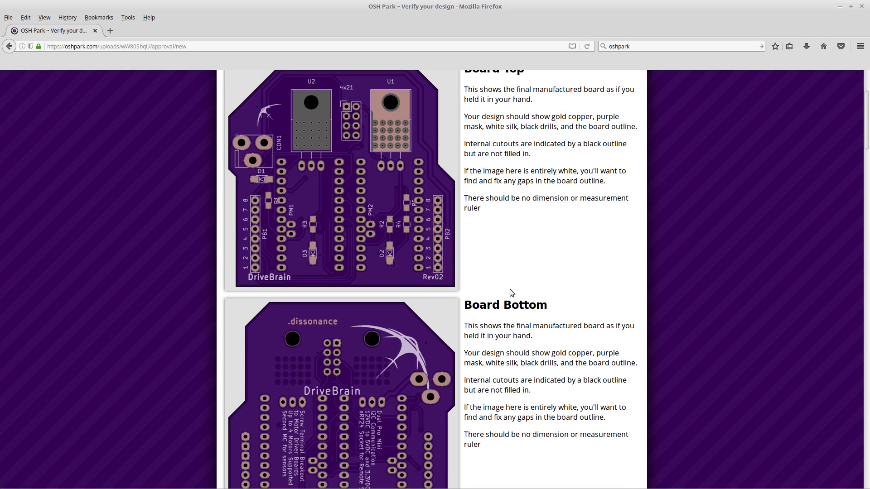
{"action": "scroll", "coordinate": [428, 232], "scroll_direction": "down", "scroll_amount": 7}
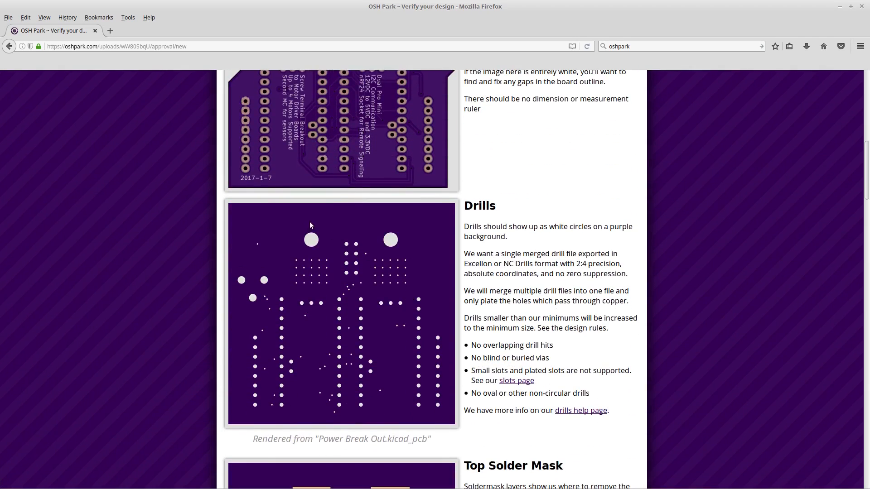
{"action": "scroll", "coordinate": [299, 181], "scroll_direction": "down", "scroll_amount": 7}
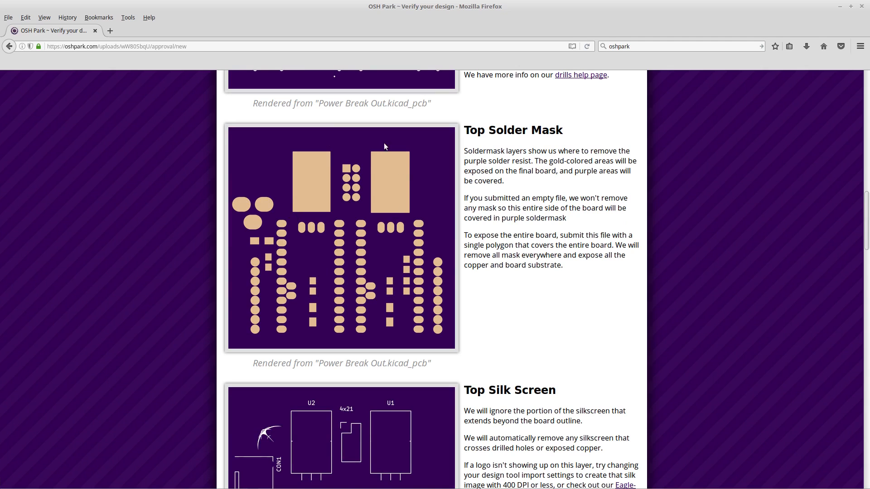
{"action": "scroll", "coordinate": [573, 179], "scroll_direction": "down", "scroll_amount": 3}
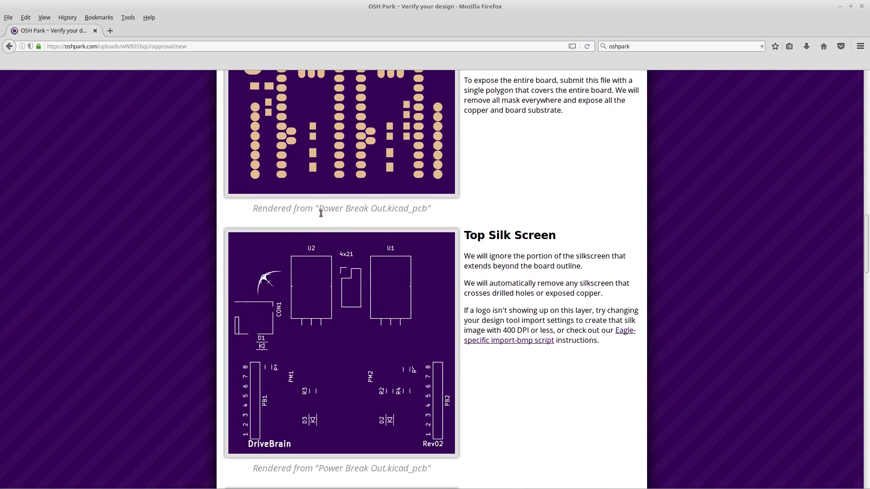
{"action": "scroll", "coordinate": [579, 268], "scroll_direction": "down", "scroll_amount": 7}
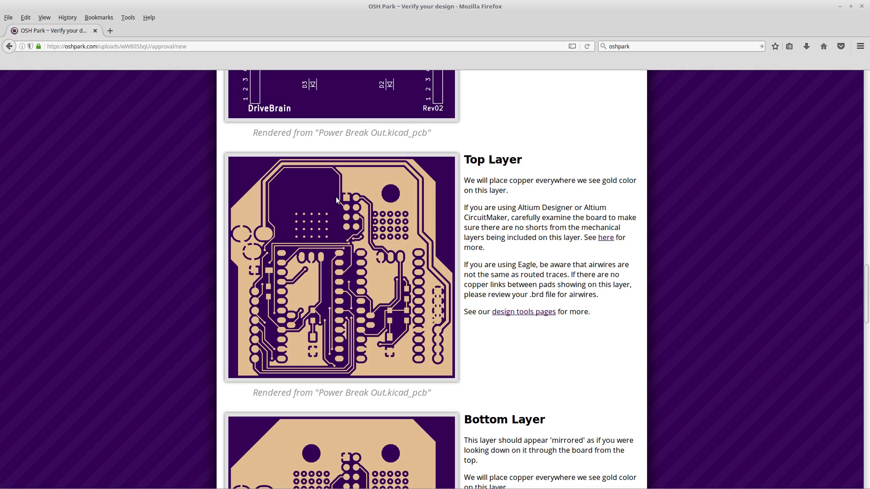
{"action": "scroll", "coordinate": [359, 235], "scroll_direction": "down", "scroll_amount": 5}
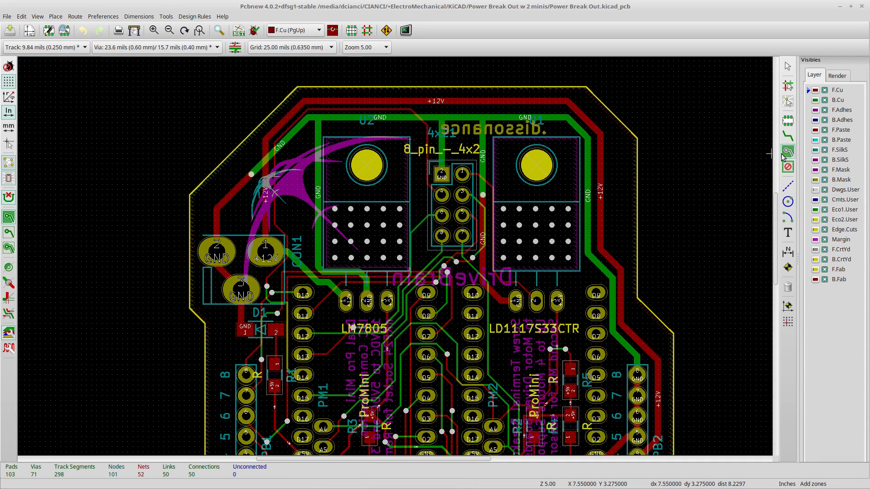
Switch to Pcbnew and refill all zones, working from the GND zone outline on F.Cu.
{"action": "left_click", "coordinate": [636, 181]}
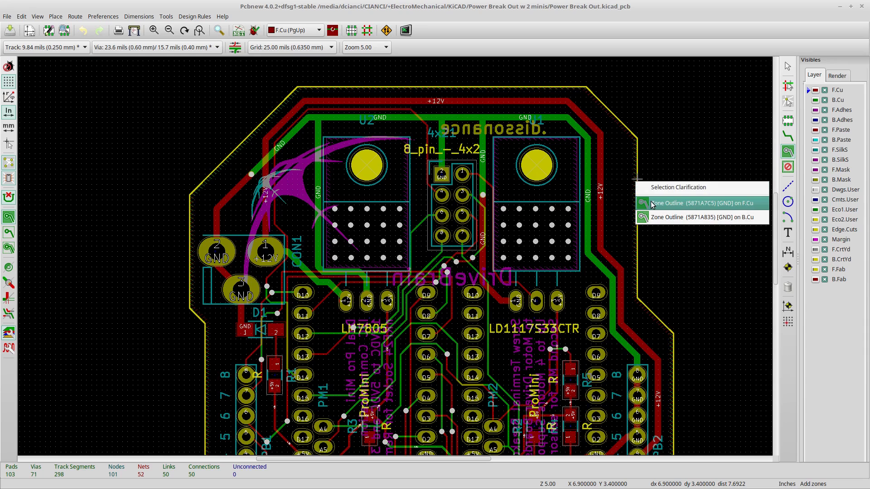
{"action": "left_click", "coordinate": [652, 204]}
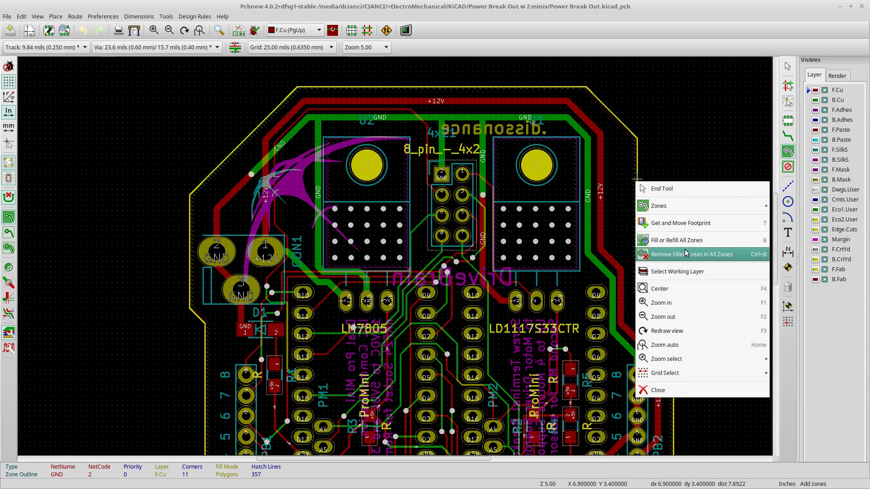
{"action": "left_click", "coordinate": [670, 133]}
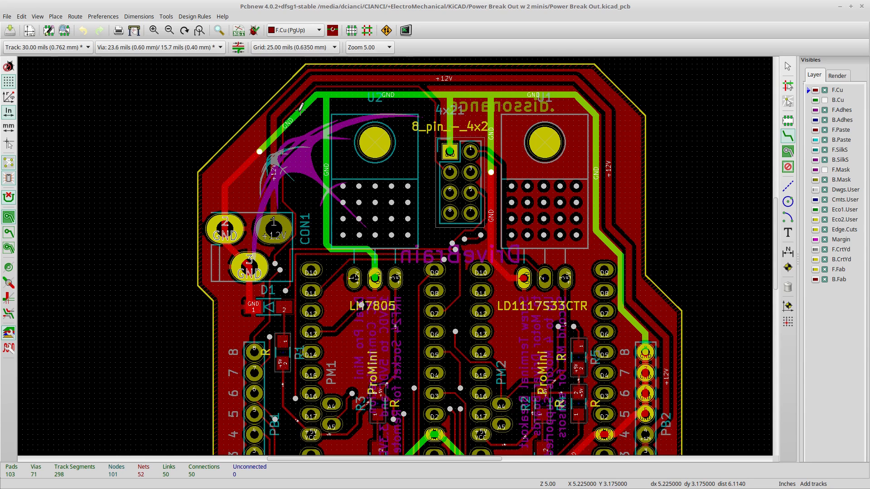
Replace the horizontal B.Cu GND track above U2 with one that crosses on F.Cu between two vias.
{"action": "left_click", "coordinate": [786, 289]}
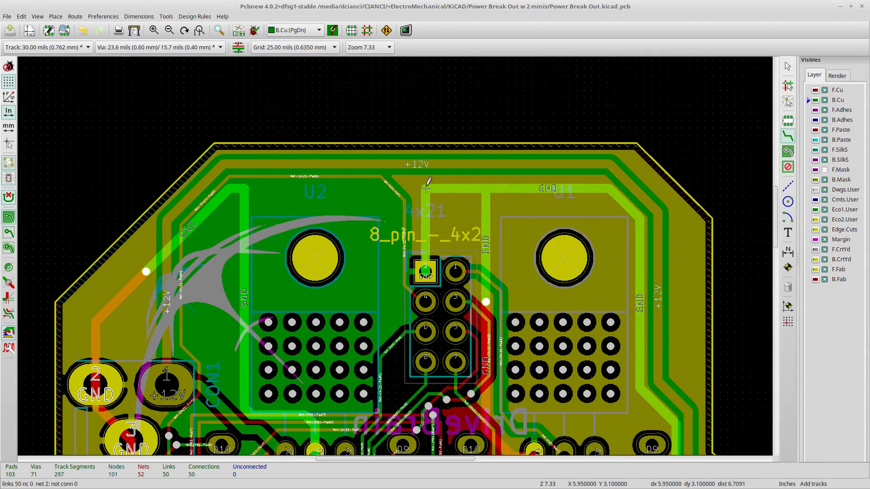
{"action": "left_click", "coordinate": [425, 187]}
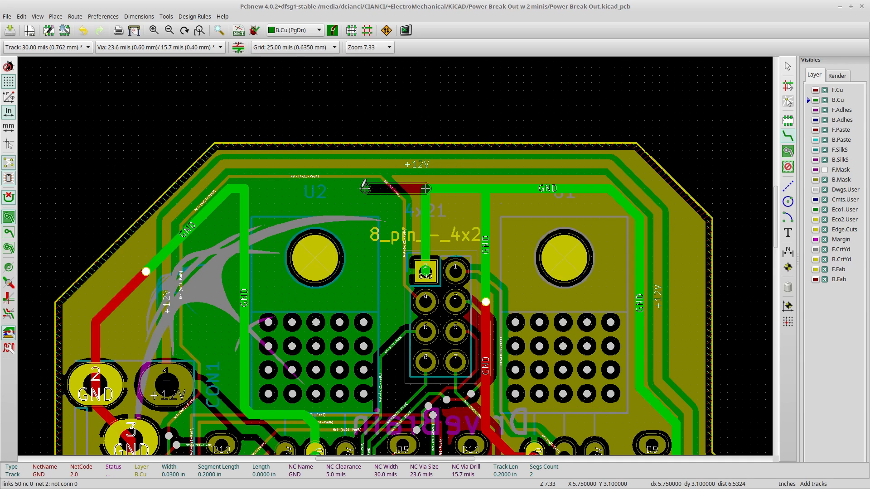
{"action": "key", "text": "v"}
{"action": "key", "text": "v"}
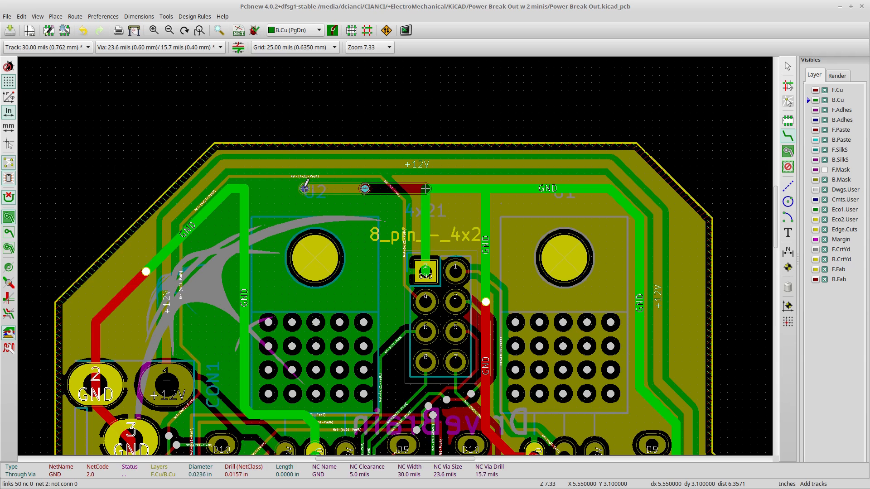
{"action": "double_click", "coordinate": [243, 188]}
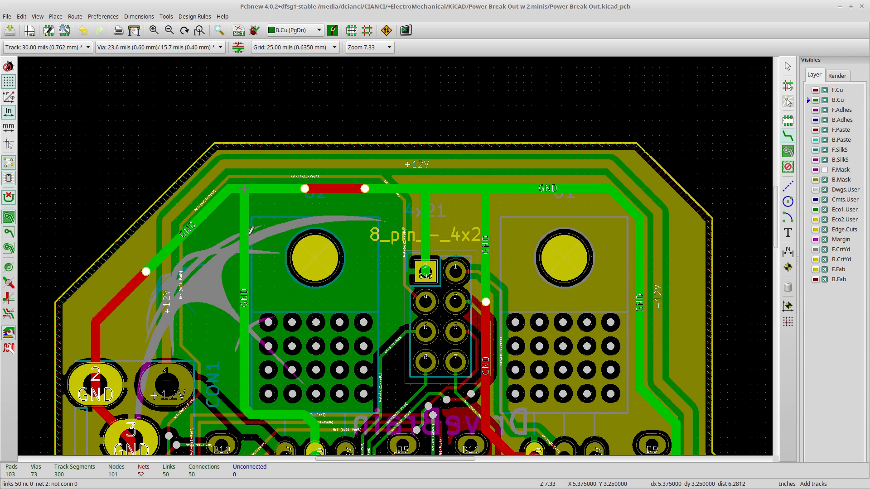
Make F.Cu the active layer, hide B.Cu and refill all zones after the GND track change.
{"action": "scroll", "coordinate": [356, 159], "scroll_direction": "down", "scroll_amount": 2}
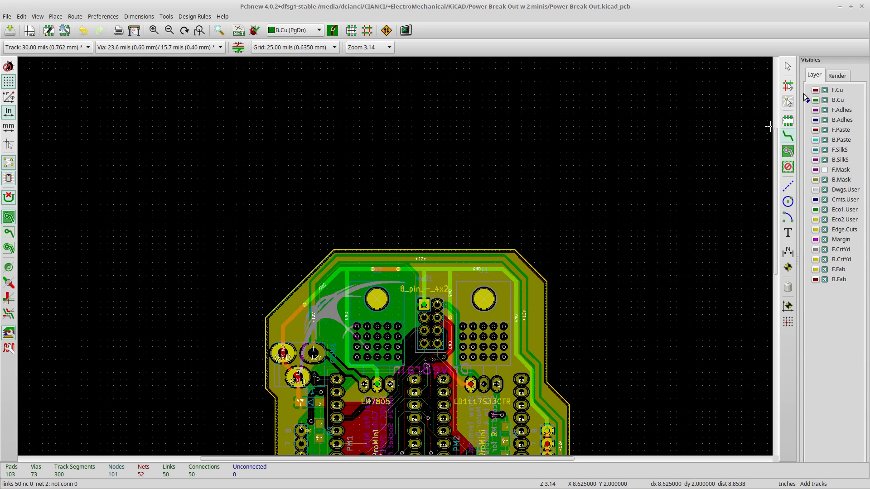
{"action": "left_click", "coordinate": [836, 89]}
{"action": "left_click", "coordinate": [824, 100]}
{"action": "middle_click_drag", "start_coordinate": [401, 328], "coordinate": [398, 167]}
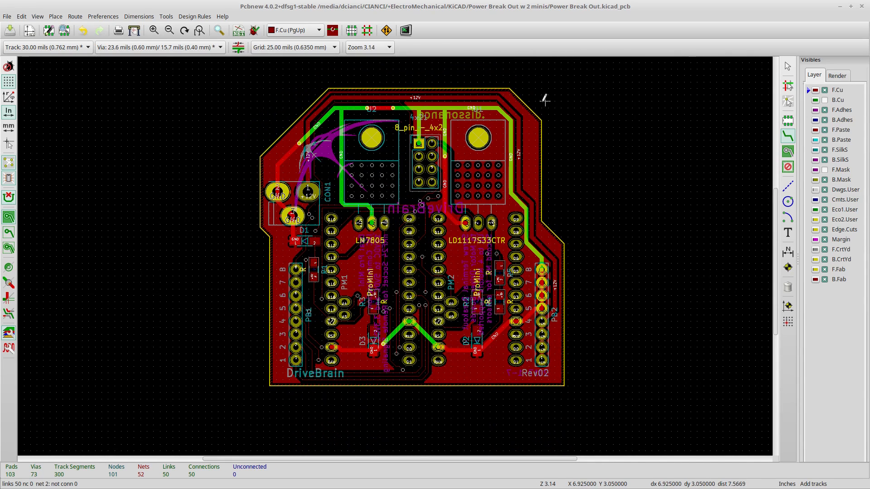
{"action": "left_click", "coordinate": [790, 151]}
{"action": "right_click", "coordinate": [526, 108]}
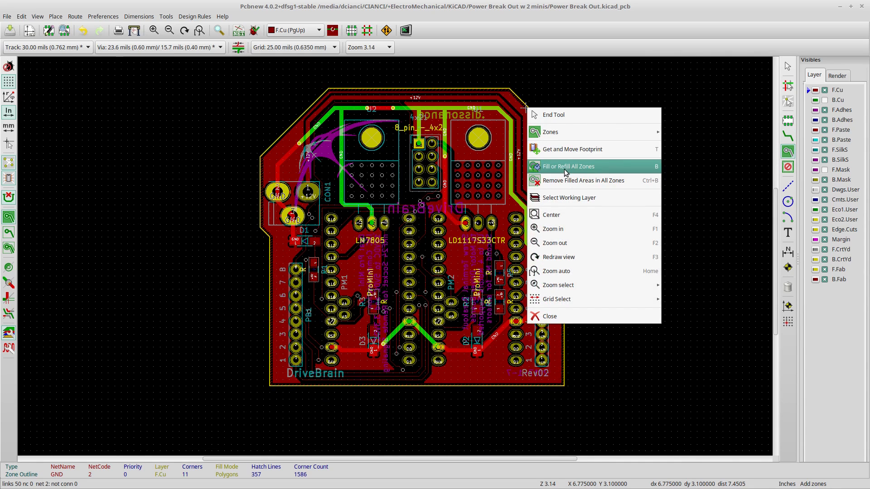
{"action": "left_click", "coordinate": [580, 166]}
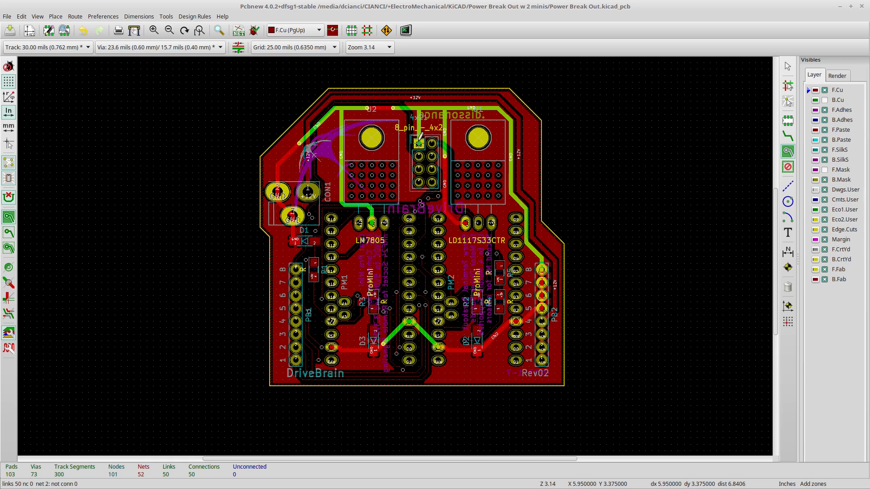
Run the design rules check on the board and close the DRC dialog.
{"action": "left_click", "coordinate": [252, 31]}
{"action": "left_click", "coordinate": [566, 187]}
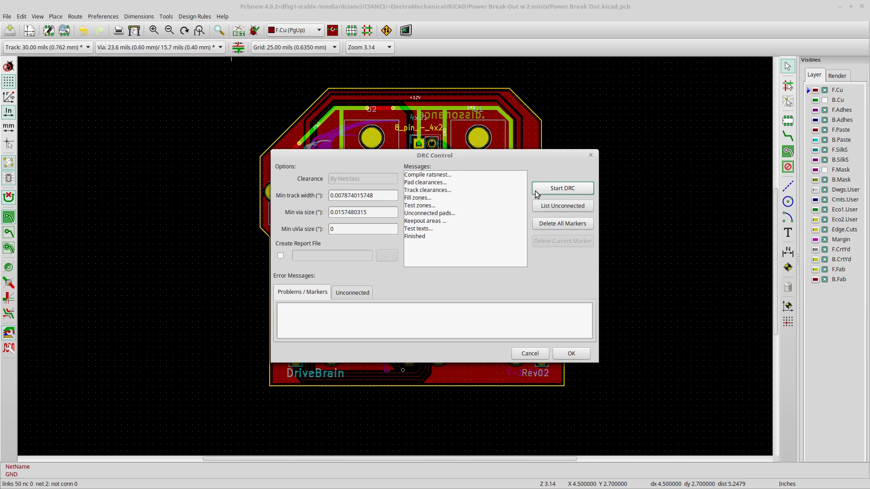
{"action": "left_click", "coordinate": [571, 354]}
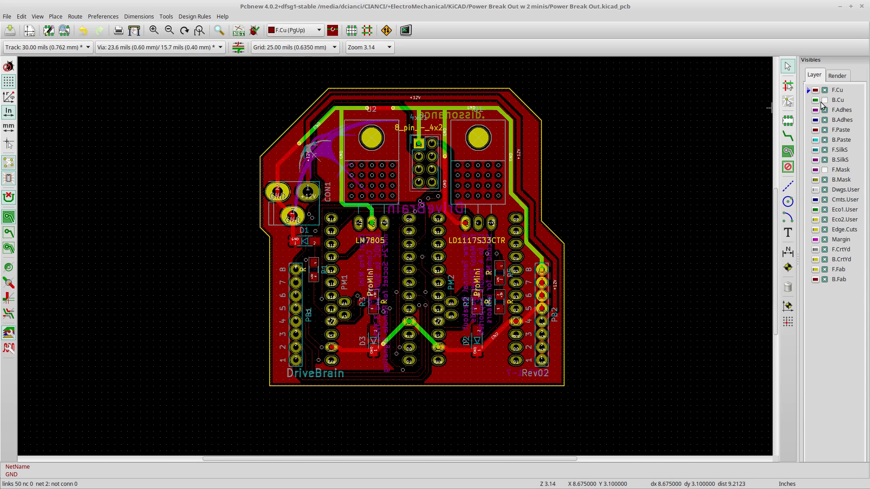
Show the B.Cu and F.Mask layers again and open the board in the 3D Viewer.
{"action": "left_click", "coordinate": [825, 170]}
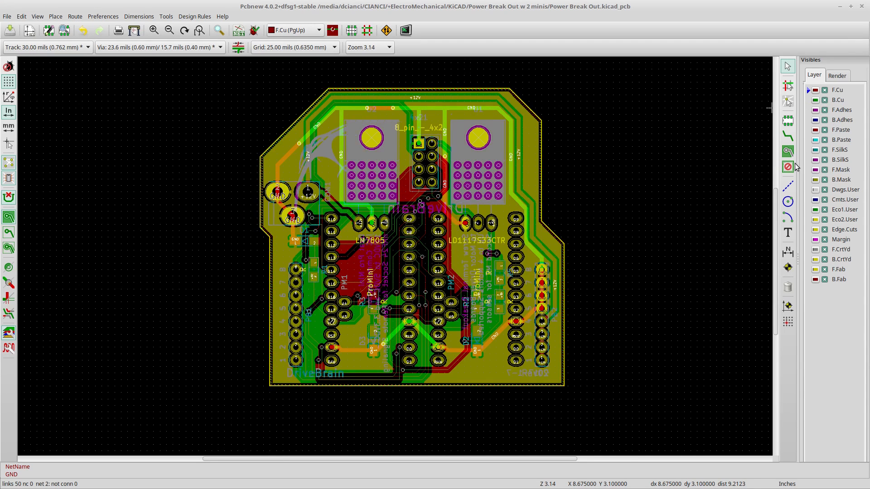
{"action": "left_click", "coordinate": [38, 17]}
{"action": "left_click", "coordinate": [54, 87]}
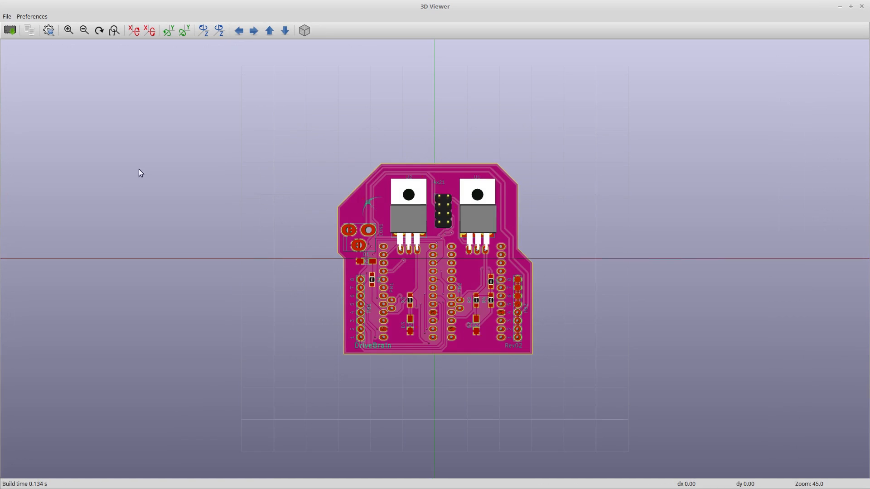
Hide the 3D component models and examine the bare board's pads, tracks and silkscreen from several angles.
{"action": "left_click_drag", "start_coordinate": [366, 245], "coordinate": [546, 241]}
{"action": "left_click_drag", "start_coordinate": [281, 266], "coordinate": [102, 177]}
{"action": "left_click_drag", "start_coordinate": [513, 185], "coordinate": [358, 244]}
{"action": "right_click", "coordinate": [417, 221]}
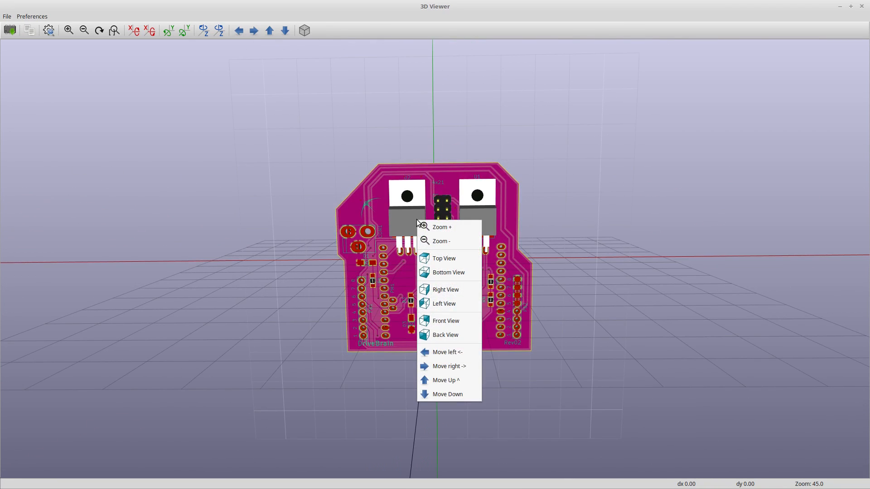
{"action": "left_click", "coordinate": [168, 135]}
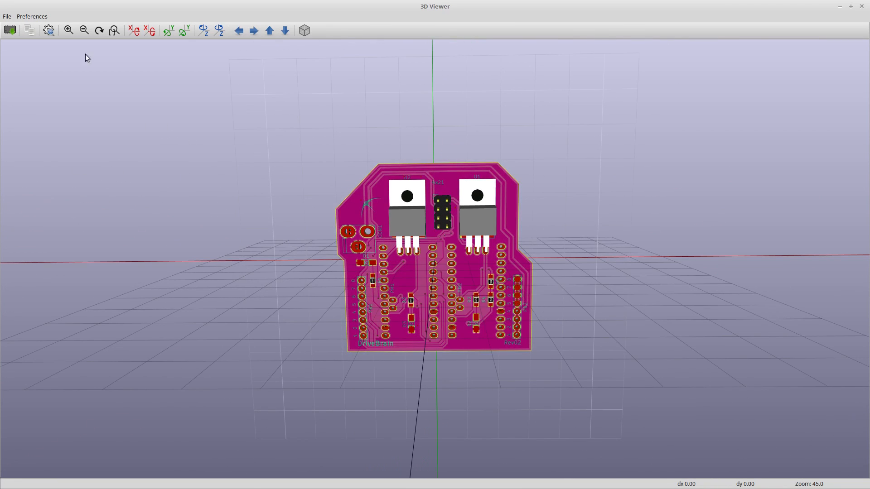
{"action": "left_click", "coordinate": [31, 18]}
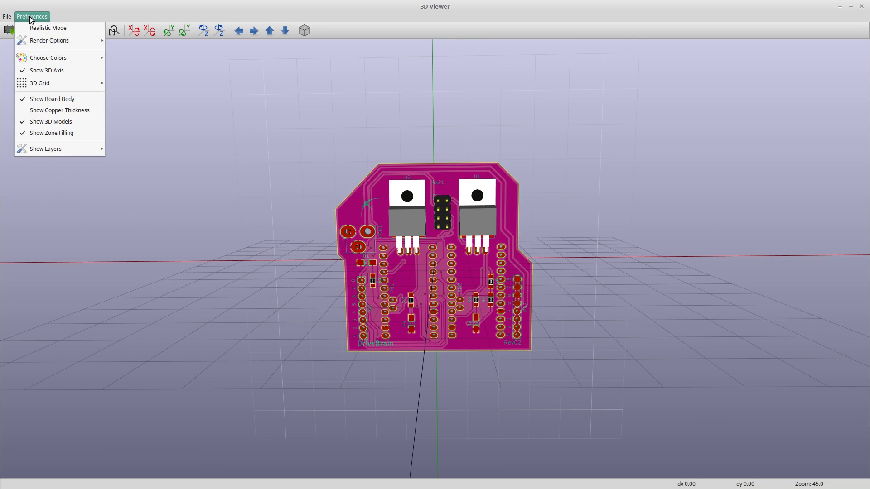
{"action": "left_click", "coordinate": [56, 120]}
{"action": "left_click_drag", "start_coordinate": [461, 282], "coordinate": [433, 203]}
{"action": "scroll", "coordinate": [459, 249], "scroll_direction": "up", "scroll_amount": 5}
{"action": "scroll", "coordinate": [458, 249], "scroll_direction": "down", "scroll_amount": 1}
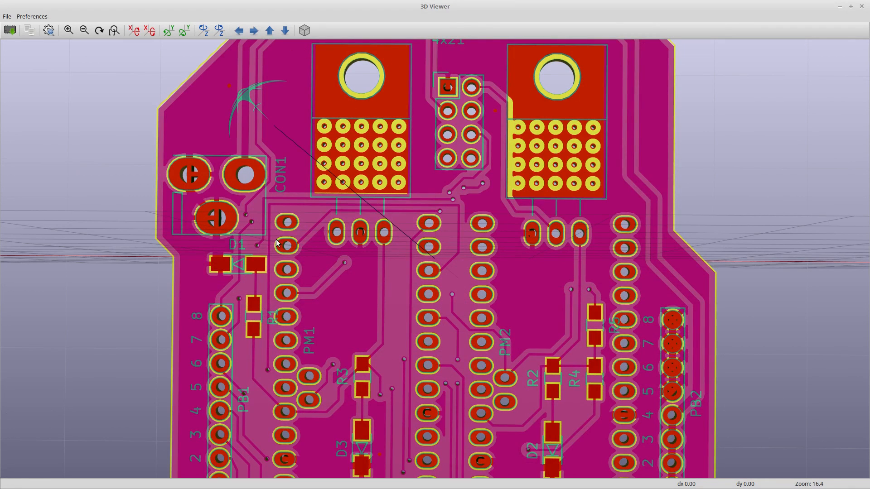
{"action": "left_click_drag", "start_coordinate": [365, 224], "coordinate": [493, 263]}
{"action": "left_click_drag", "start_coordinate": [434, 206], "coordinate": [449, 251]}
{"action": "scroll", "coordinate": [450, 252], "scroll_direction": "down", "scroll_amount": 5}
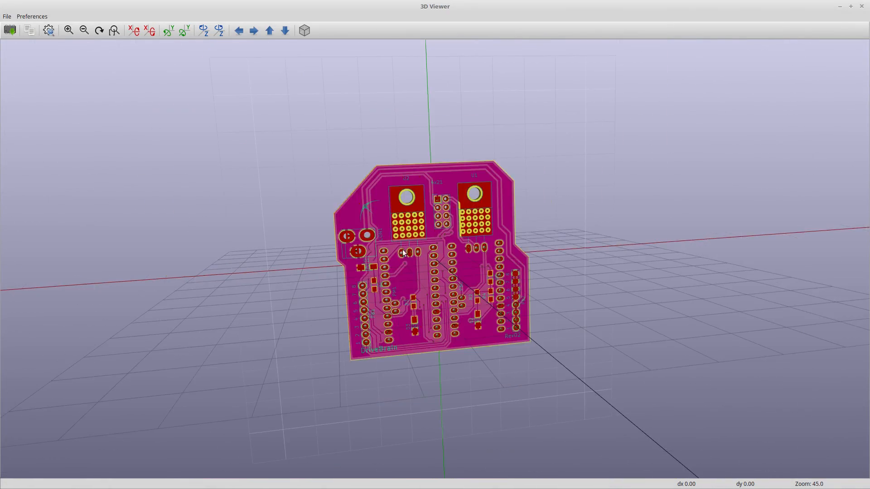
Show the 3D component models again and close the 3D Viewer.
{"action": "left_click", "coordinate": [32, 17]}
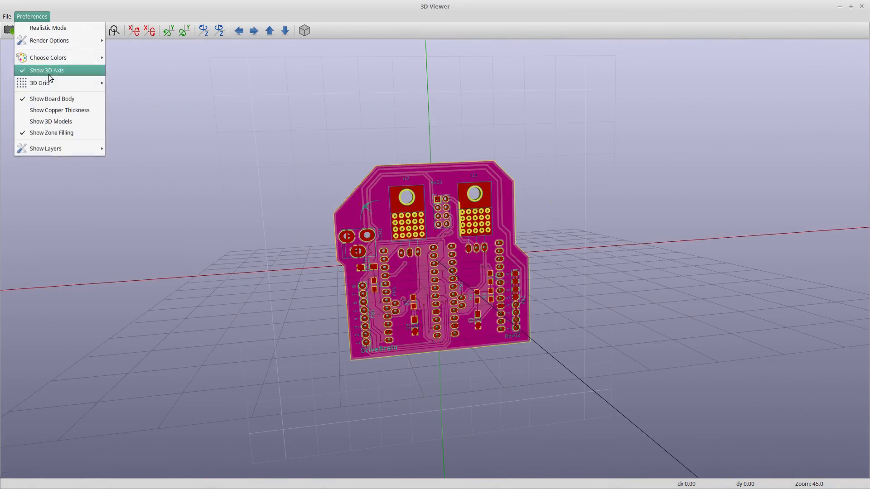
{"action": "left_click", "coordinate": [61, 126]}
{"action": "left_click_drag", "start_coordinate": [295, 218], "coordinate": [276, 192]}
{"action": "left_click", "coordinate": [861, 6]}
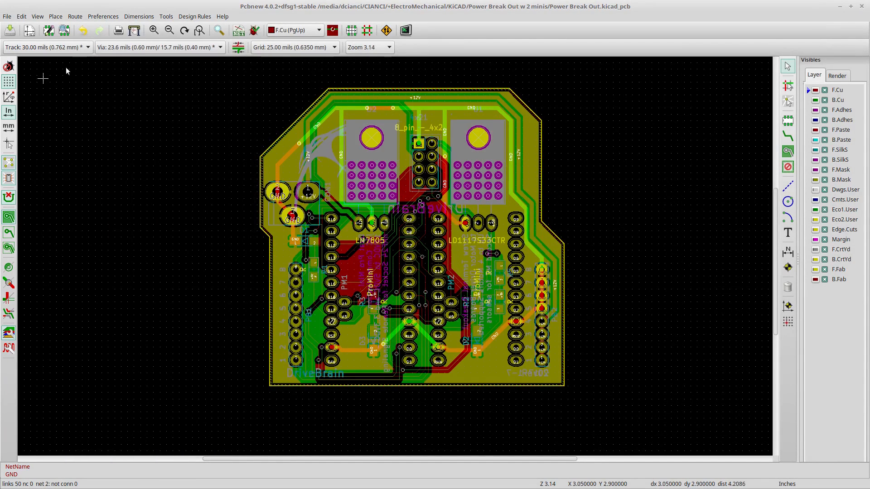
Save the board, and in Firefox upload Power Break Out.kicad_pcb to OSH Park as a new design.
{"action": "left_click", "coordinate": [9, 30]}
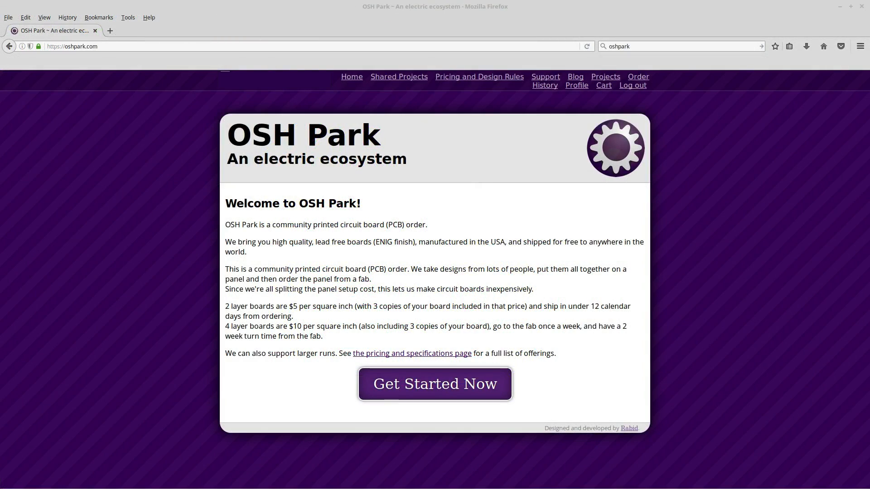
{"action": "left_click", "coordinate": [444, 388]}
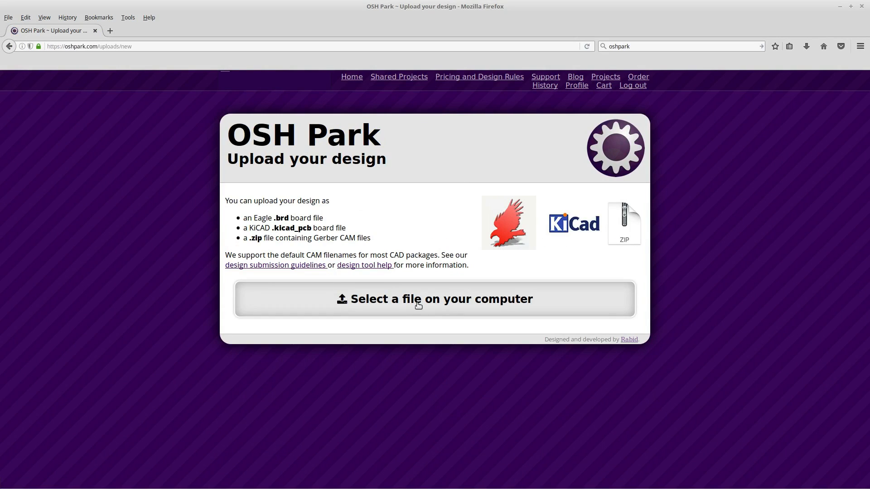
{"action": "left_click", "coordinate": [418, 305]}
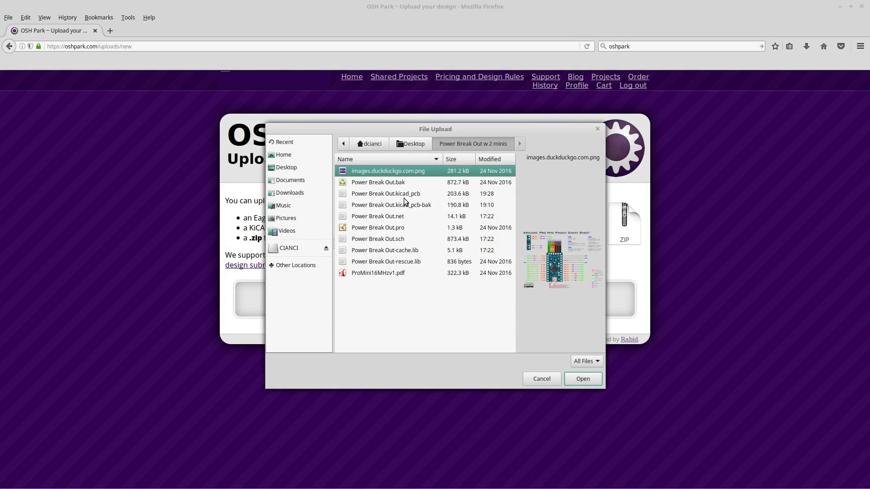
{"action": "double_click", "coordinate": [410, 194]}
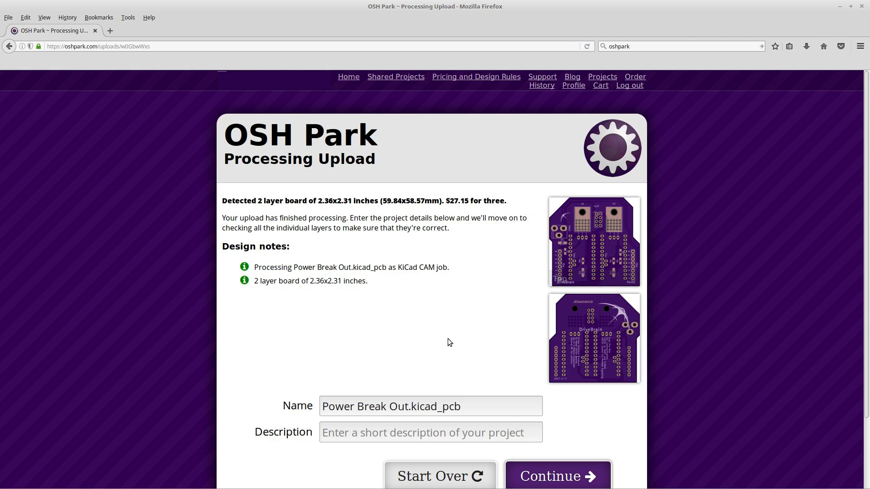
Rename the uploaded project as Power Break Out-Rev2.kicad_pcb and continue to the design verification.
{"action": "left_click", "coordinate": [413, 411]}
{"action": "key", "text": "Delete"}
{"action": "type", "text": "-"}
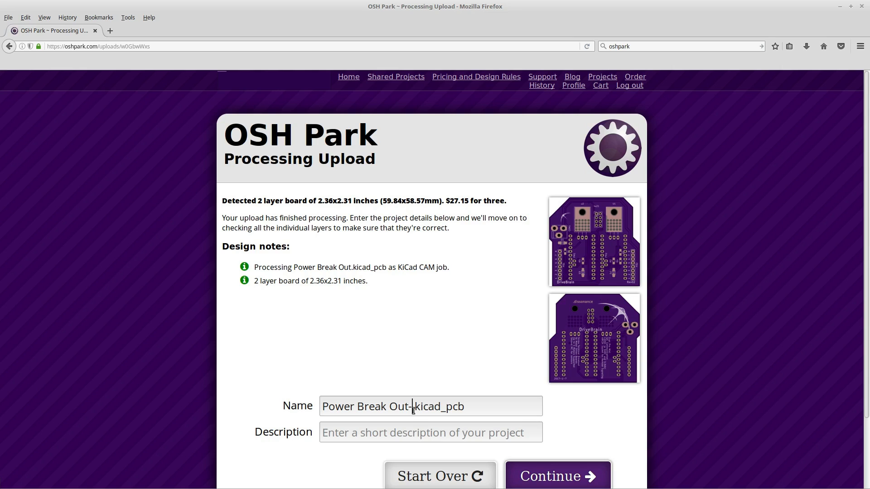
{"action": "type", "text": "Rev2"}
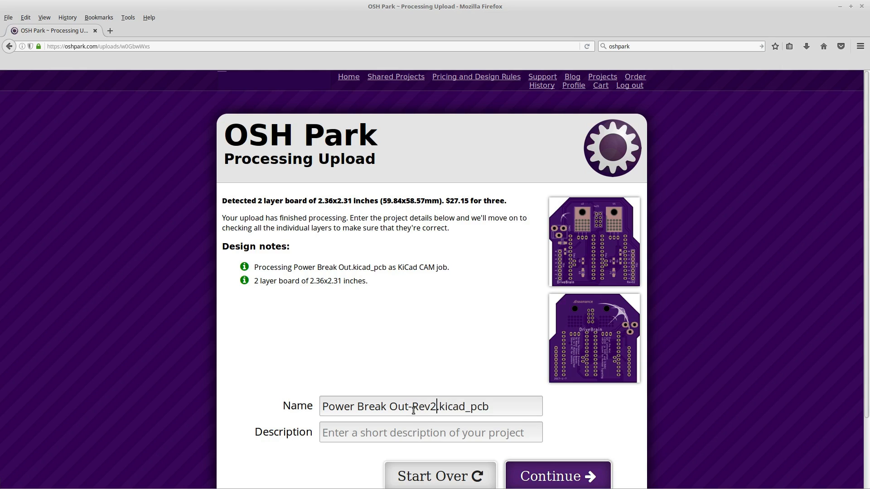
{"action": "left_click", "coordinate": [578, 479]}
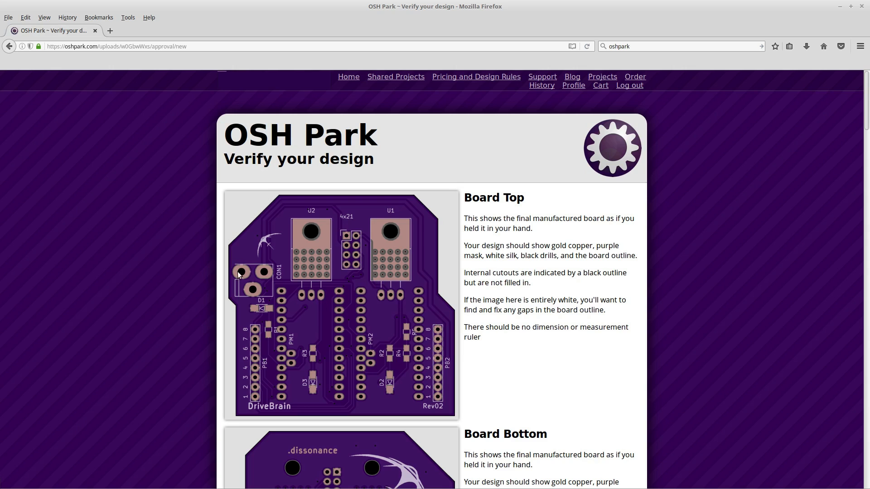
Check the board renderings and all layer previews, from Board Top to Bottom Solder Mask, and approve and order the design.
{"action": "scroll", "coordinate": [384, 380], "scroll_direction": "down", "scroll_amount": 5}
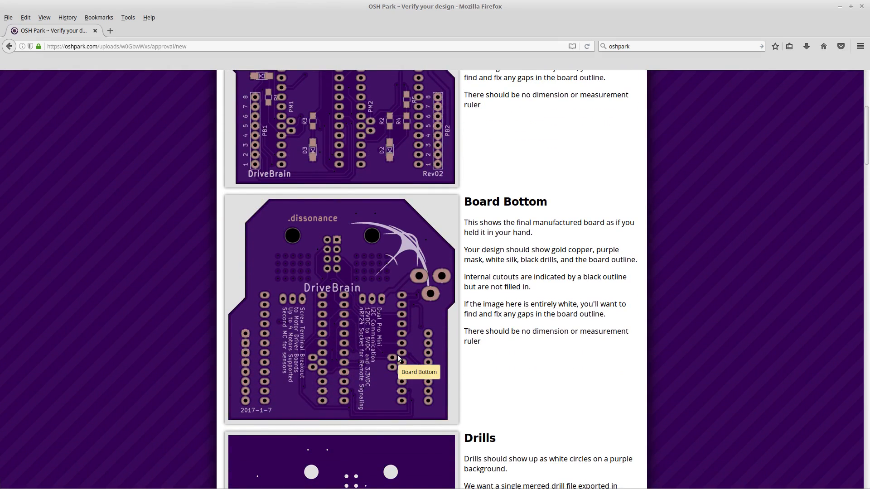
{"action": "scroll", "coordinate": [358, 335], "scroll_direction": "down", "scroll_amount": 2}
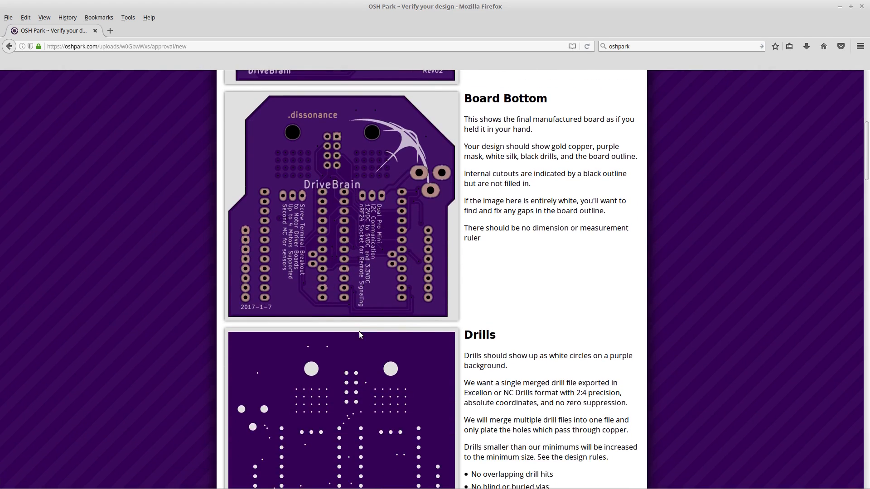
{"action": "scroll", "coordinate": [359, 334], "scroll_direction": "down", "scroll_amount": 3}
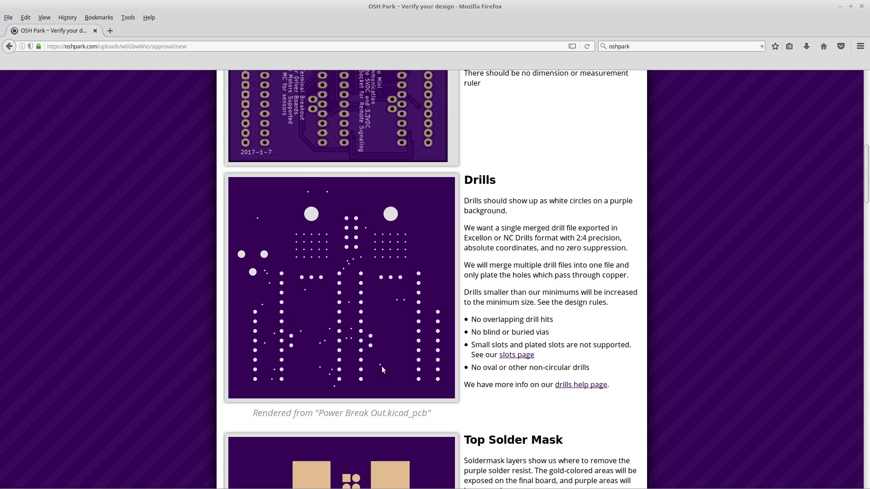
{"action": "scroll", "coordinate": [423, 340], "scroll_direction": "down", "scroll_amount": 5}
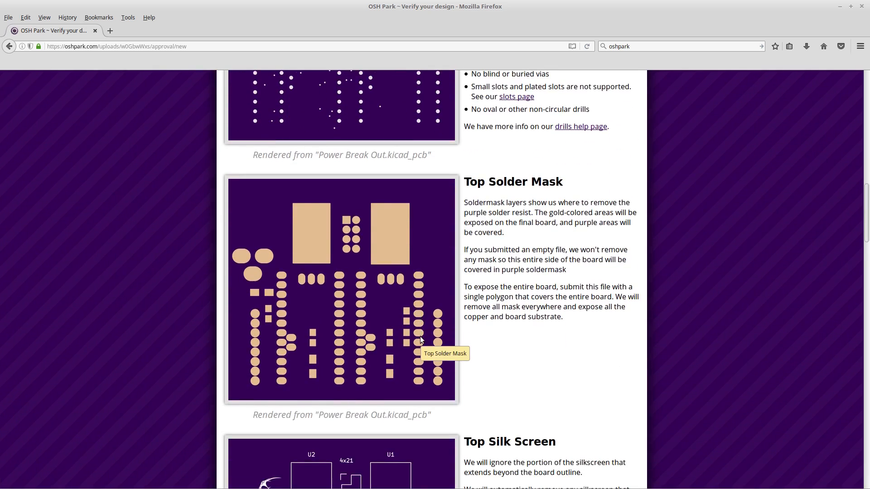
{"action": "scroll", "coordinate": [420, 340], "scroll_direction": "down", "scroll_amount": 9}
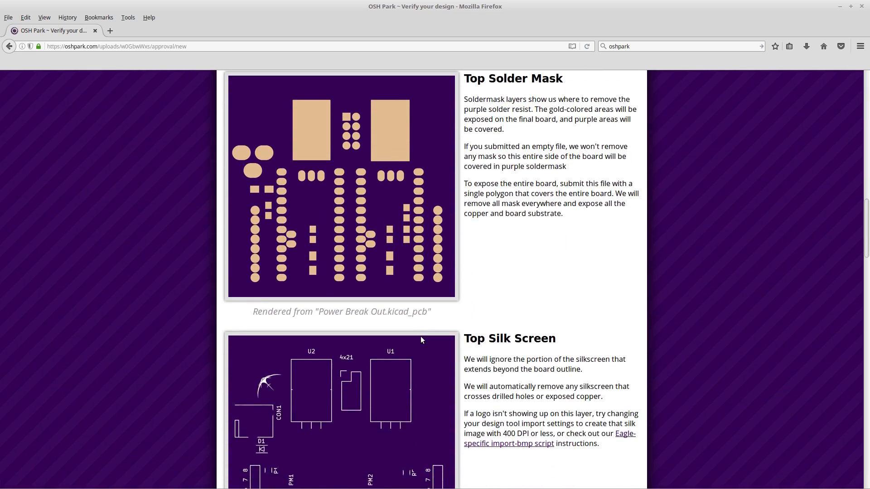
{"action": "scroll", "coordinate": [422, 339], "scroll_direction": "down", "scroll_amount": 5}
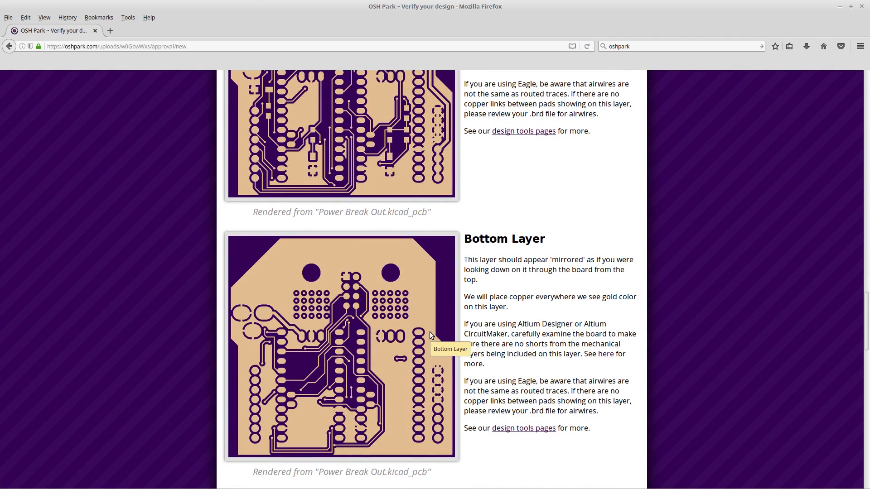
{"action": "scroll", "coordinate": [429, 333], "scroll_direction": "down", "scroll_amount": 7}
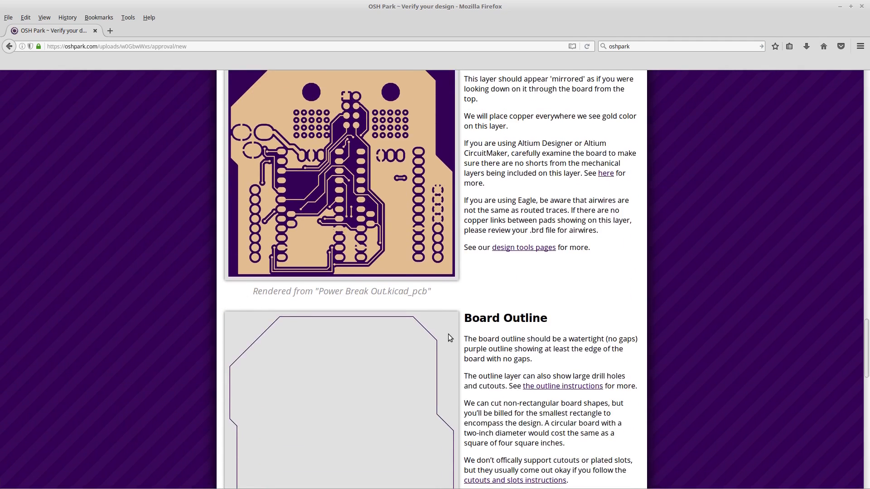
{"action": "scroll", "coordinate": [451, 335], "scroll_direction": "down", "scroll_amount": 6}
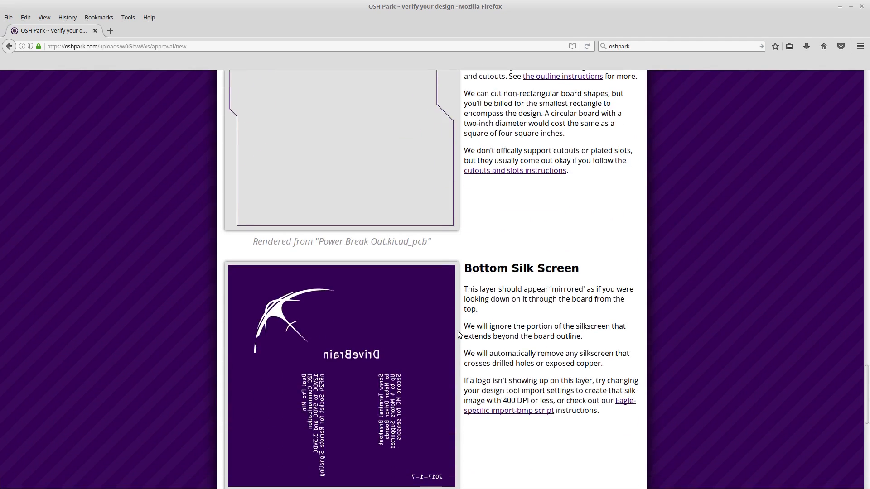
{"action": "scroll", "coordinate": [458, 334], "scroll_direction": "down", "scroll_amount": 3}
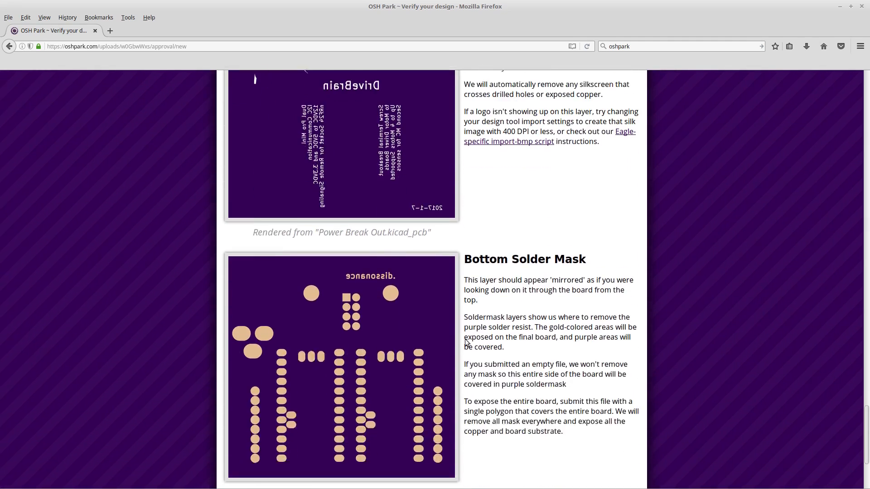
{"action": "scroll", "coordinate": [465, 336], "scroll_direction": "down", "scroll_amount": 3}
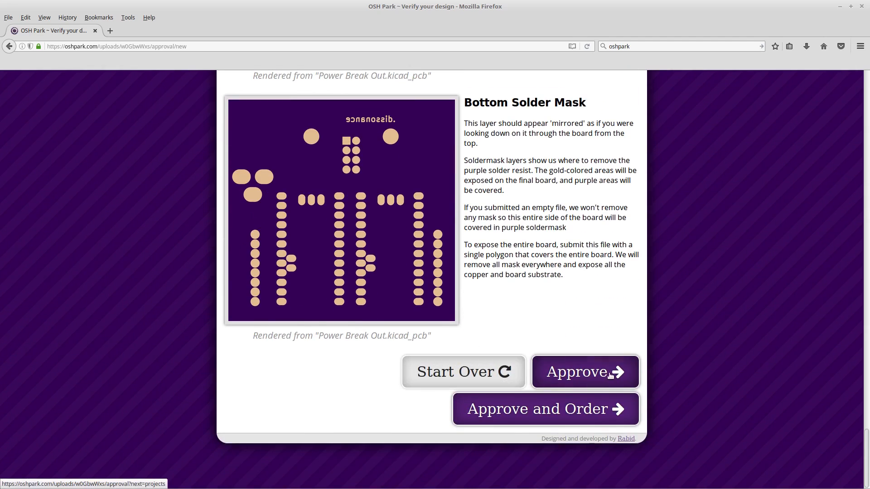
{"action": "left_click", "coordinate": [537, 413]}
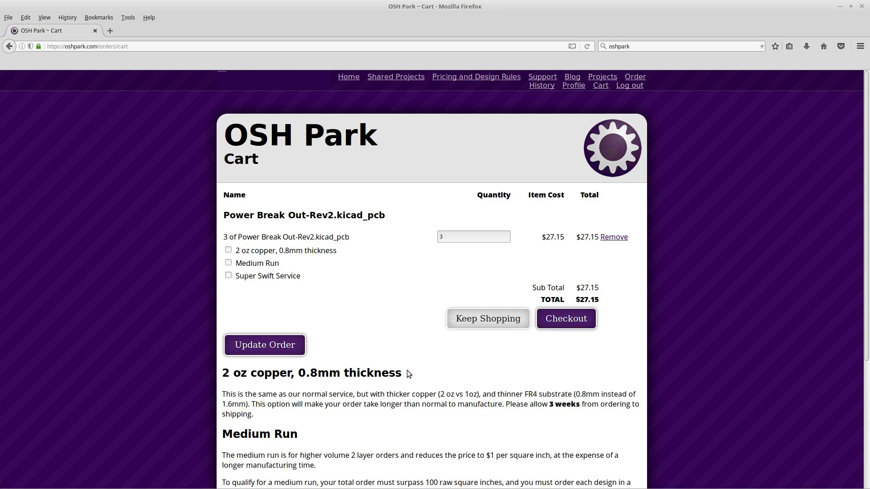
Read the cart's descriptions of the 2 oz copper, Medium Run and Super Swift Service options.
{"action": "scroll", "coordinate": [444, 382], "scroll_direction": "down", "scroll_amount": 3}
{"action": "scroll", "coordinate": [443, 381], "scroll_direction": "down", "scroll_amount": 2}
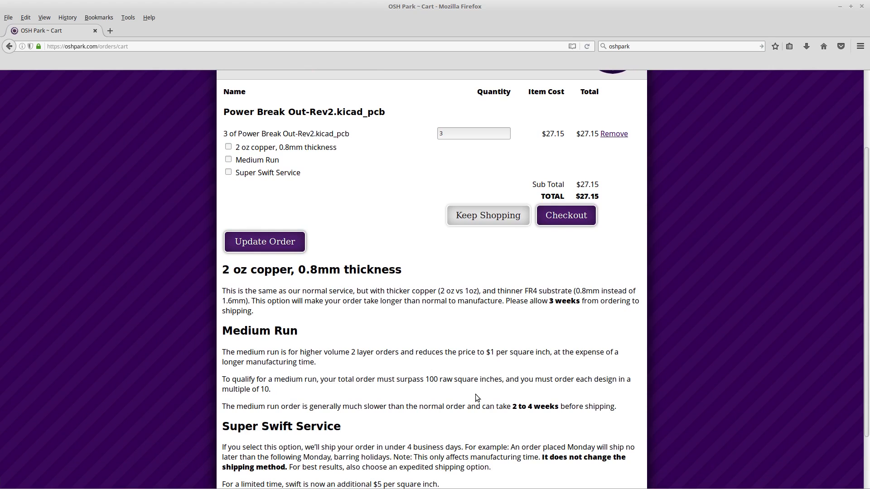
{"action": "scroll", "coordinate": [473, 348], "scroll_direction": "down", "scroll_amount": 3}
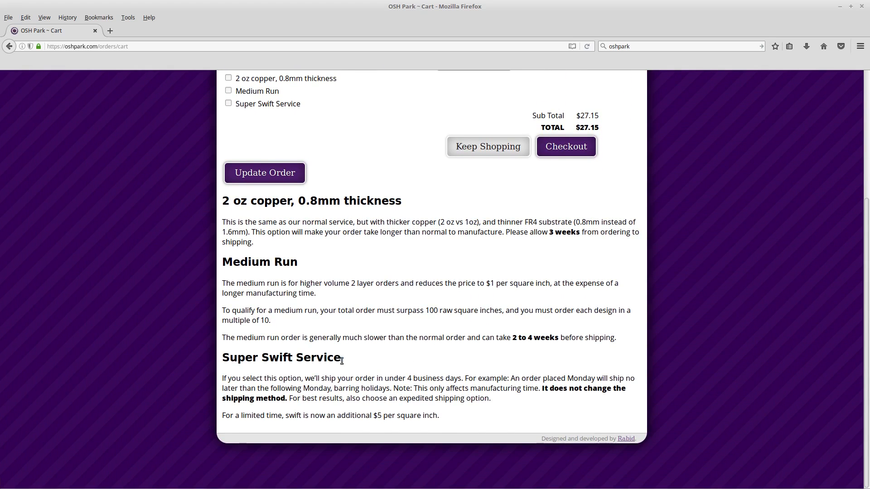
{"action": "scroll", "coordinate": [441, 371], "scroll_direction": "up", "scroll_amount": 5}
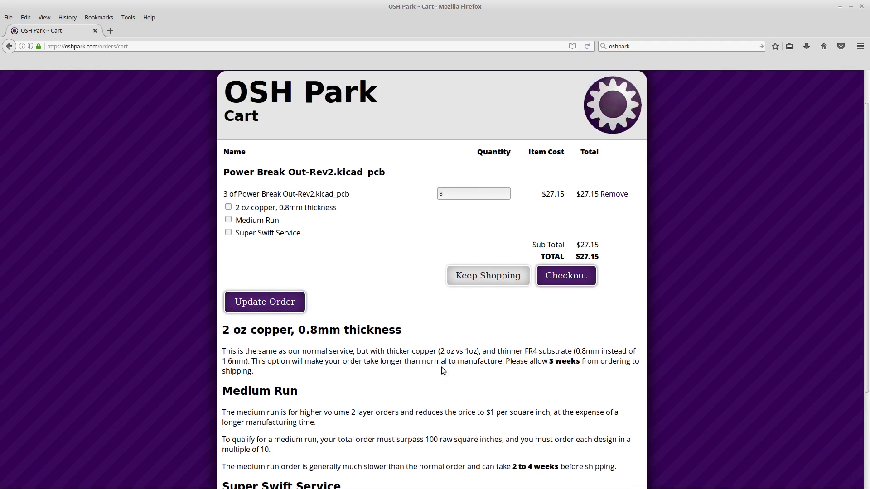
{"action": "scroll", "coordinate": [442, 358], "scroll_direction": "up", "scroll_amount": 2}
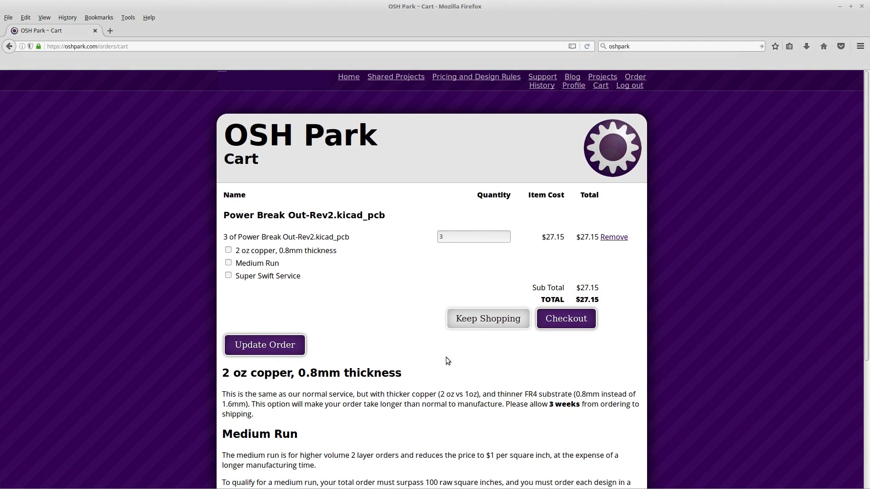